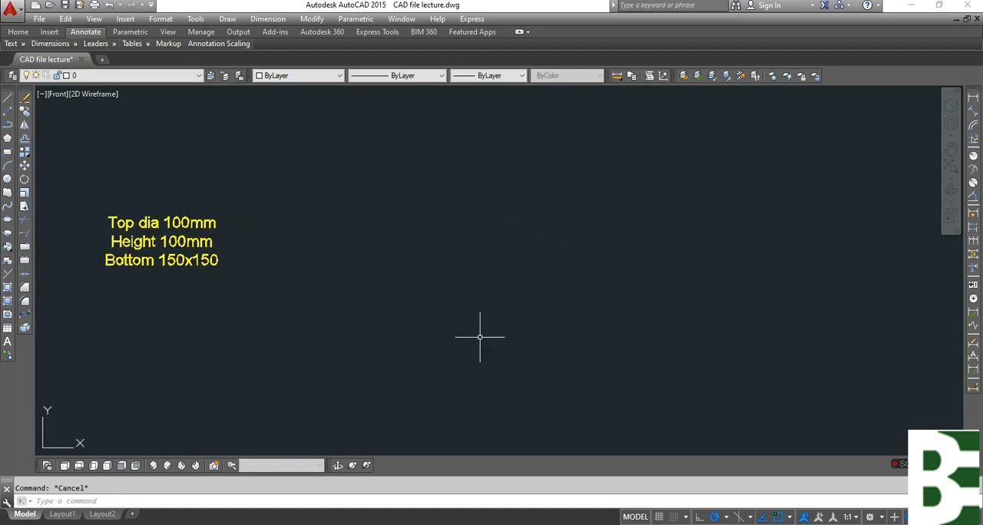
# Draw a circle with a diameter of 100 in the empty area beside the specification text.
pyautogui.write('c')
pyautogui.press('Return')
pyautogui.click(409, 310)
pyautogui.write('d')
pyautogui.press('Return')
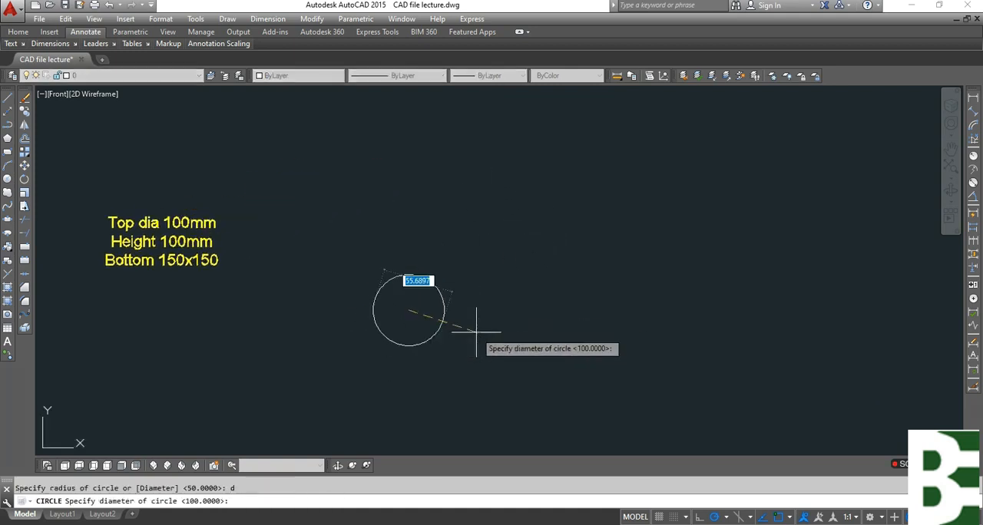
pyautogui.write('100')
pyautogui.press('Return')
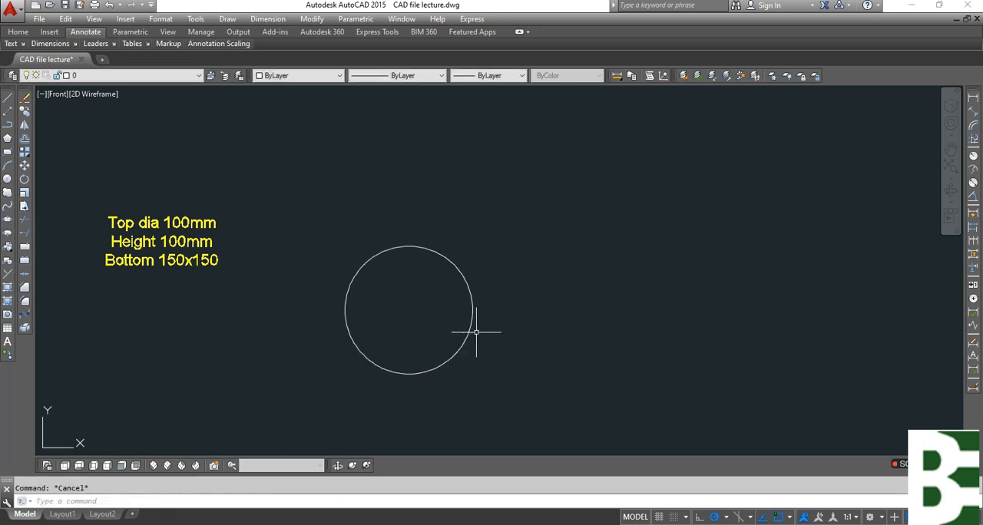
# Draw a 150 by 150 rectangle beside the circle using the Dimensions option.
pyautogui.write('rec')
pyautogui.press('Return')
pyautogui.click(508, 267)
pyautogui.write('d')
pyautogui.press('Return')
pyautogui.write('150')
pyautogui.press('Return')
pyautogui.write('150')
pyautogui.press('Return')
pyautogui.click(596, 334)
# Draw a vertical helper line between the midpoints of the square's upper and lower edges.
pyautogui.write('l')
pyautogui.press('Return')
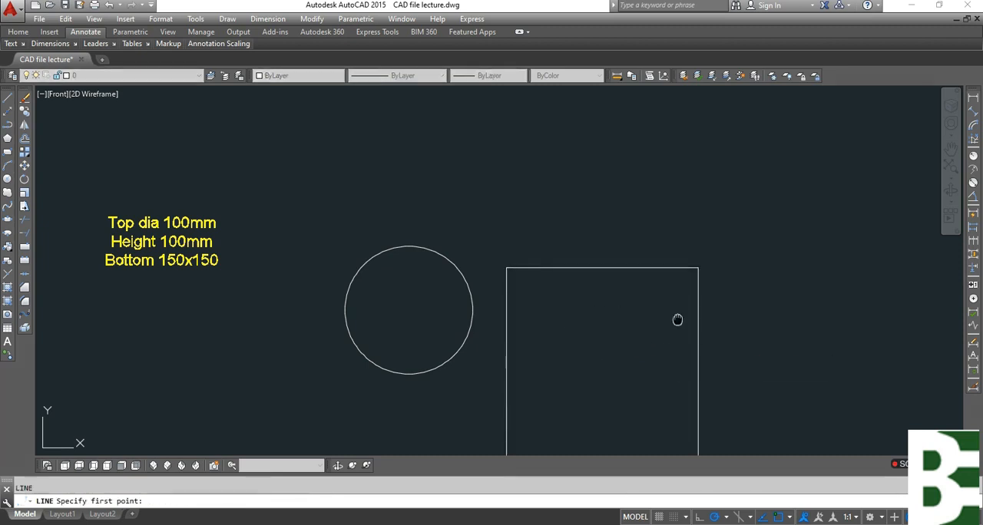
pyautogui.moveTo(614, 268); pyautogui.dragTo(601, 164, button='middle')
pyautogui.click(590, 163)
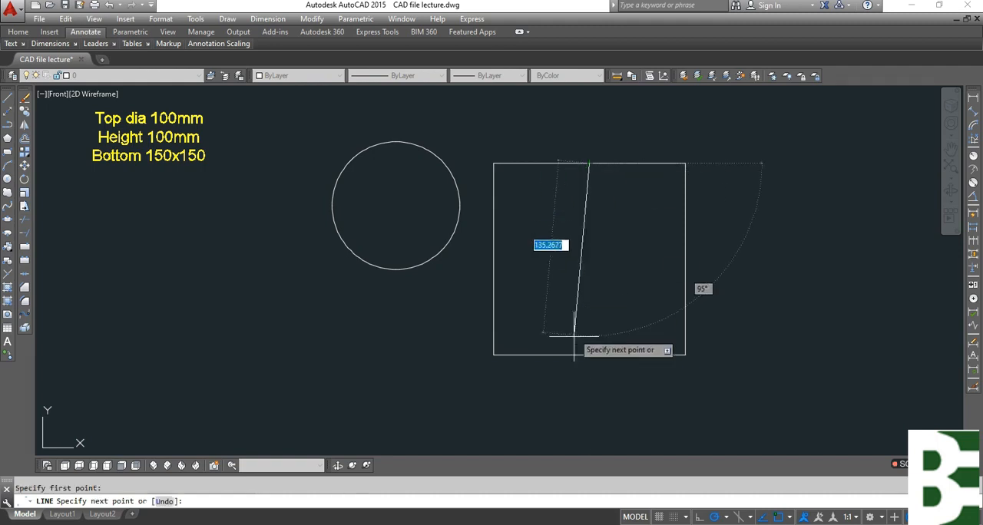
pyautogui.click(589, 354)
pyautogui.press('Escape')
# Move the square from the helper line's midpoint onto the circle's centre so both shapes are concentric.
pyautogui.write('m')
pyautogui.press('Return')
pyautogui.click(724, 281)
pyautogui.click(622, 261)
pyautogui.press('Return')
pyautogui.click(589, 259)
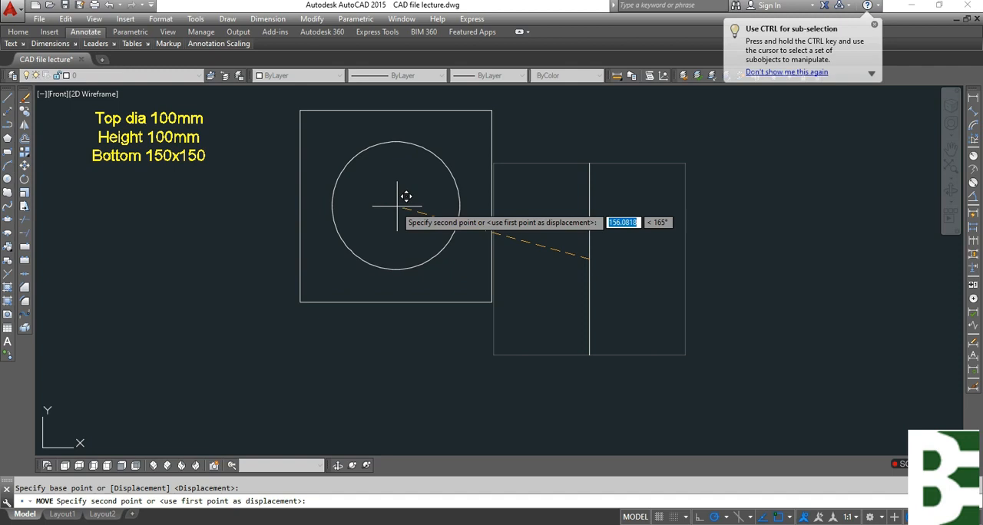
pyautogui.click(396, 205)
pyautogui.press('Escape')
# Delete the vertical helper line left beside the square.
pyautogui.click(620, 209)
pyautogui.click(562, 170)
pyautogui.press('Delete')
pyautogui.press('Escape')
pyautogui.moveTo(494, 197)
pyautogui.mouseDown(button='middle')
pyautogui.moveTo(531, 252)
pyautogui.moveTo(594, 292)
pyautogui.mouseUp(button='middle')
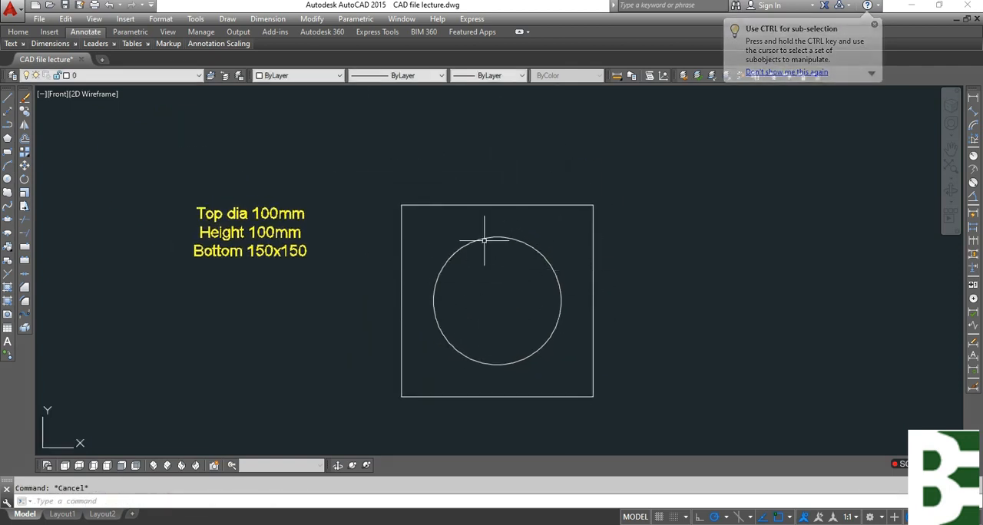
# Add linear dimensions to the square's right and lower edges.
pyautogui.click(973, 99)
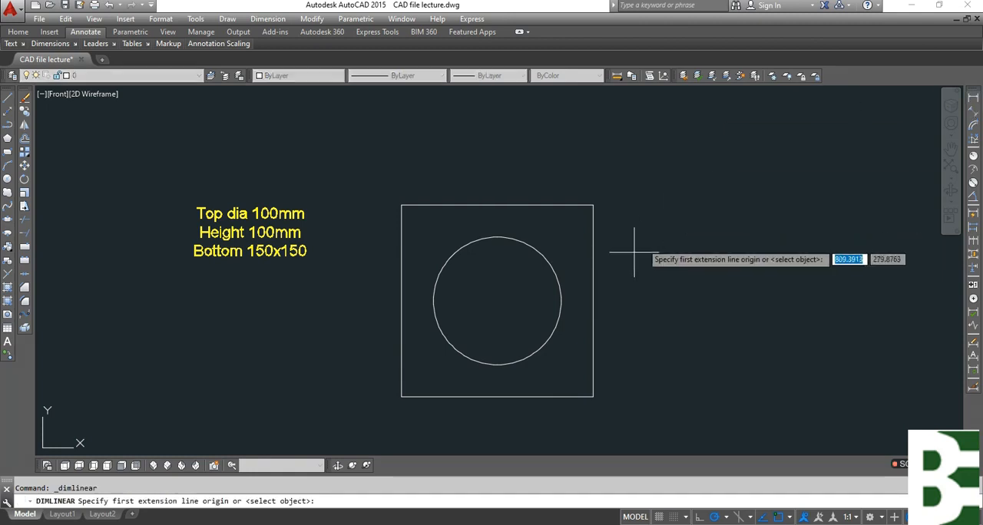
pyautogui.press('Return')
pyautogui.click(593, 294)
pyautogui.click(624, 301)
pyautogui.moveTo(575, 389); pyautogui.dragTo(576, 334, button='middle')
pyautogui.press('Return')
pyautogui.press('Return')
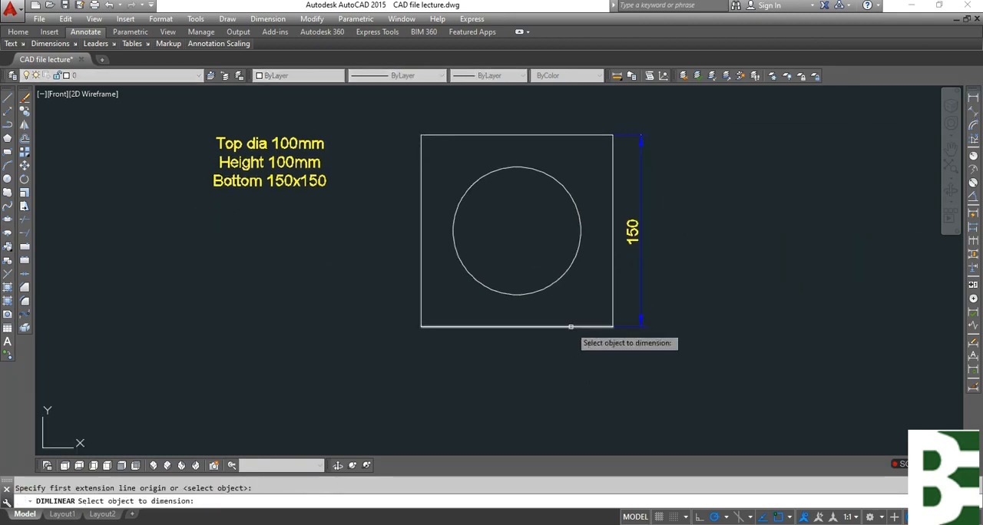
pyautogui.click(575, 326)
pyautogui.click(568, 360)
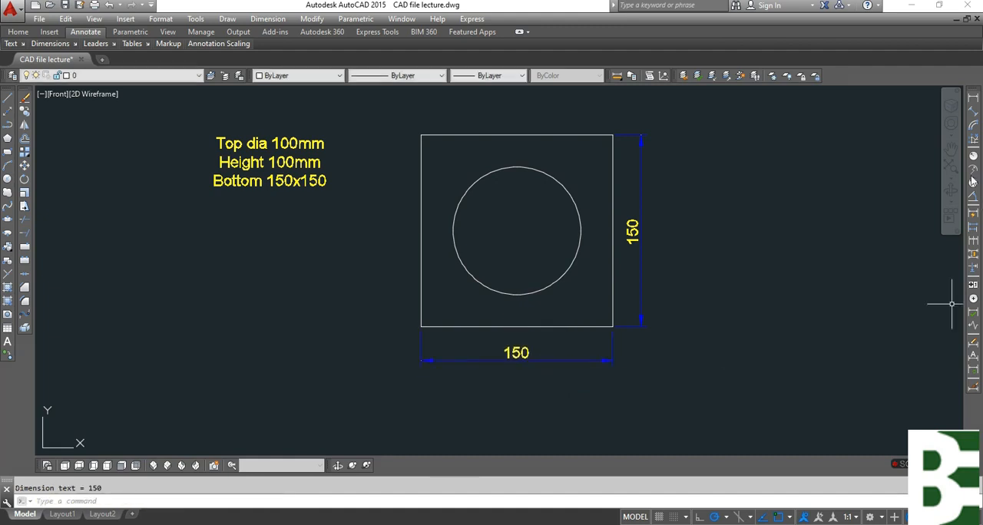
# Add a diameter dimension to the circle, placed inside it.
pyautogui.click(973, 182)
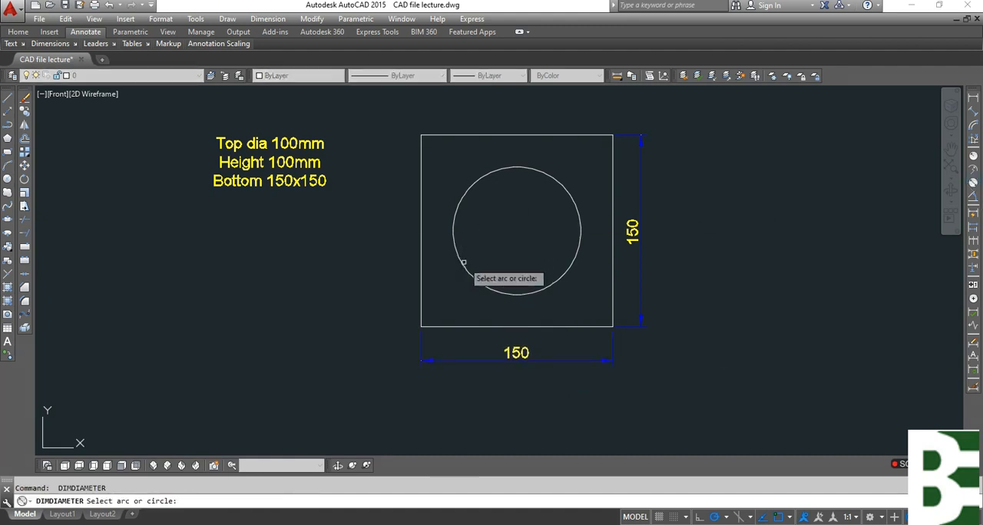
pyautogui.click(462, 263)
pyautogui.scroll(3, 475, 257)
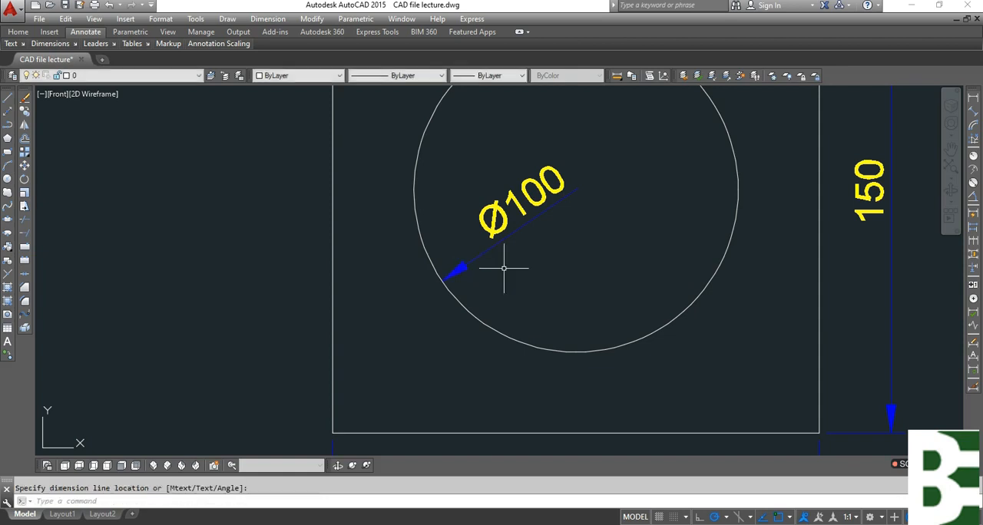
pyautogui.click(471, 263)
pyautogui.press('Escape')
# Draw a vertical line up from the square's upper-left corner, continuing into a horizontal base line as wide as the square.
pyautogui.scroll(-2, 517, 284)
pyautogui.press('Return')
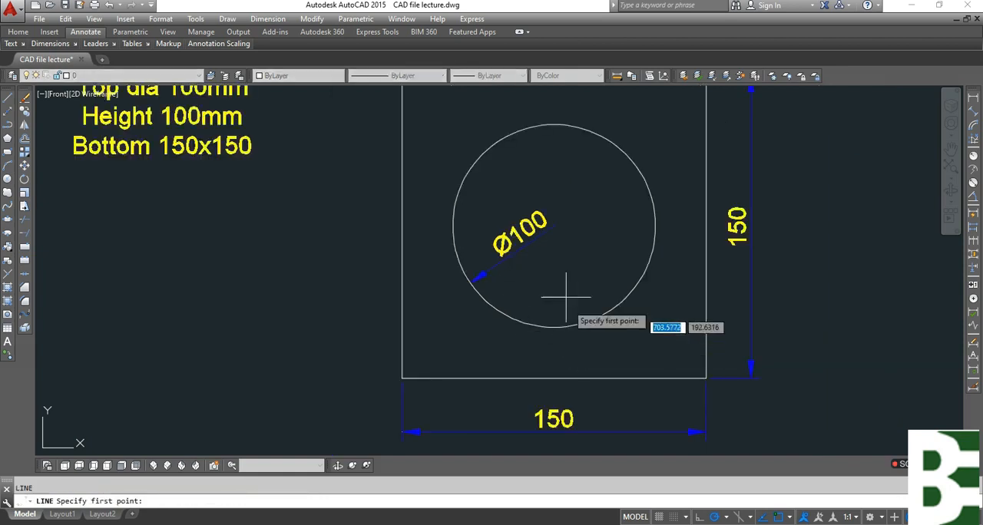
pyautogui.moveTo(564, 262); pyautogui.dragTo(543, 387, button='middle')
pyautogui.moveTo(564, 227); pyautogui.dragTo(533, 445, button='middle')
pyautogui.click(351, 417)
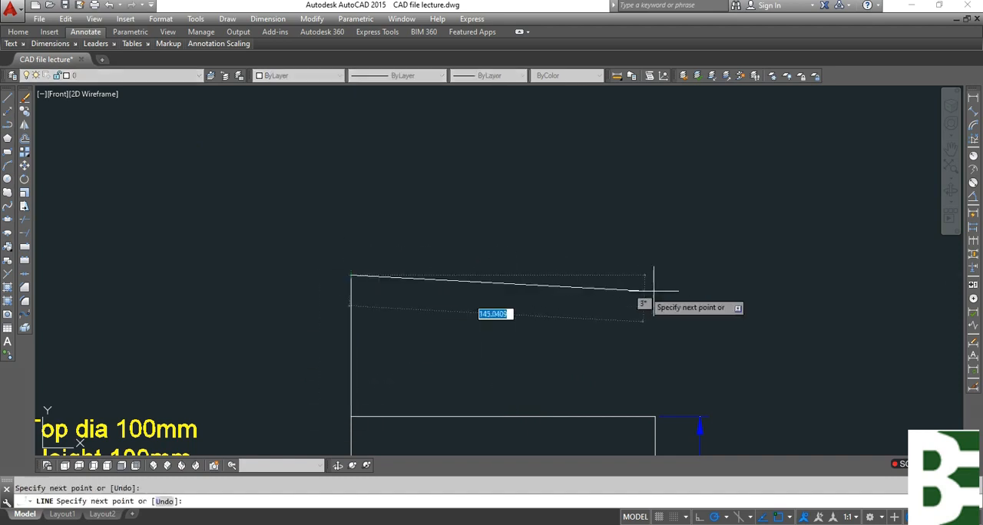
pyautogui.press('Escape')
# Draw a 100 mm vertical line upward from the midpoint of the horizontal base line.
pyautogui.press('Return')
pyautogui.click(503, 275)
pyautogui.scroll(-4, 503, 275)
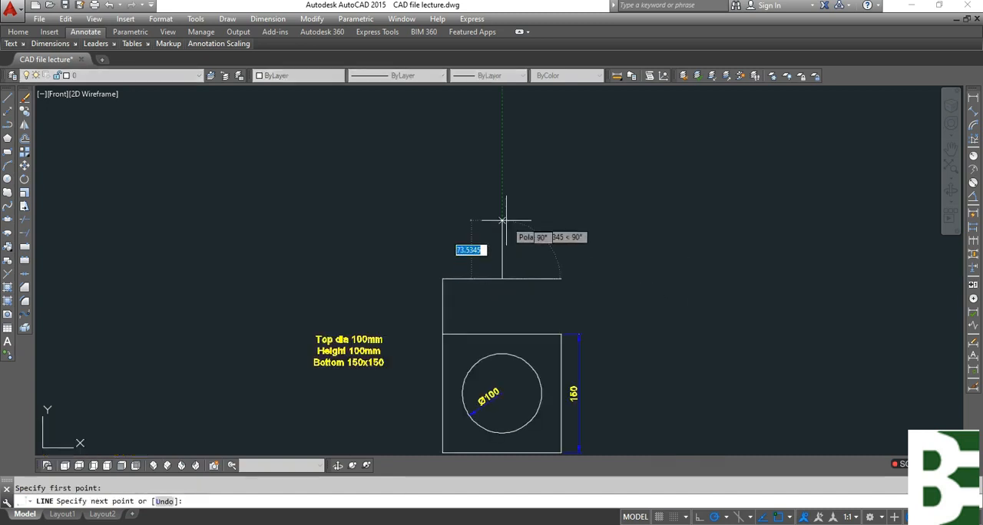
pyautogui.write('100')
pyautogui.press('Return')
pyautogui.press('Escape')
# Delete the vertical line connecting the square's corner to the base line.
pyautogui.click(466, 310)
pyautogui.click(422, 303)
pyautogui.press('Delete')
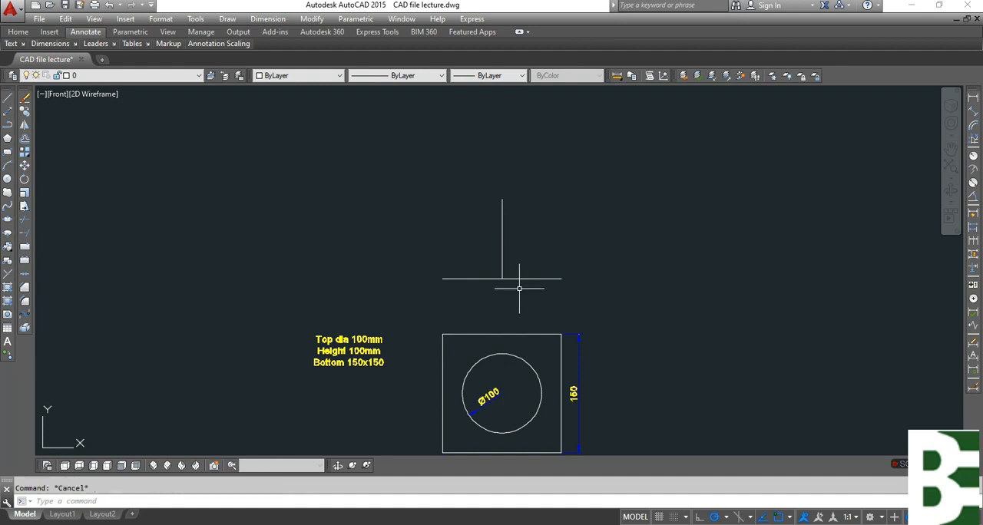
# Draw a separate 100 mm horizontal line to the right of the front view's vertical centre line.
pyautogui.press('Return')
pyautogui.click(605, 235)
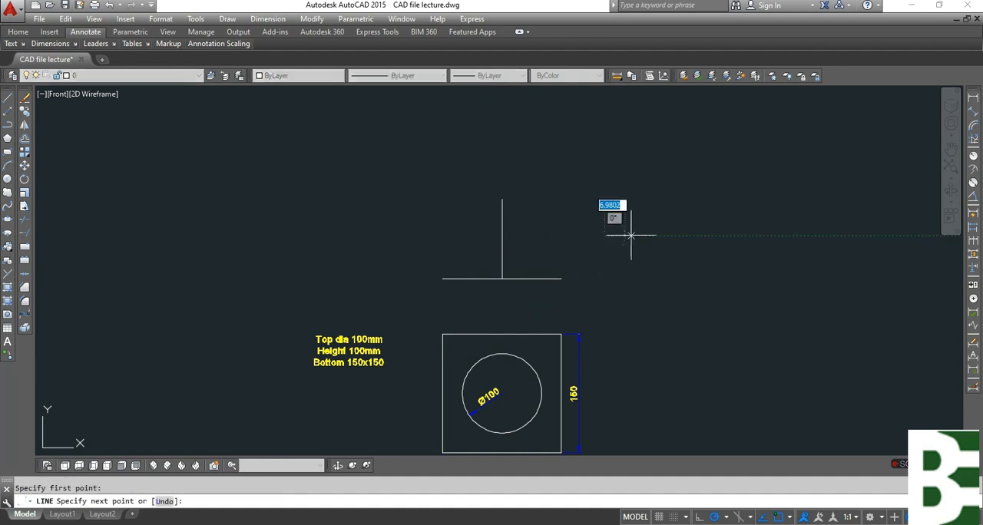
pyautogui.press('Escape')
# Move the 100 mm horizontal line by its midpoint onto the upper end of the vertical centre line.
pyautogui.write('m')
pyautogui.press('Return')
pyautogui.click(669, 248)
pyautogui.click(647, 209)
pyautogui.press('Return')
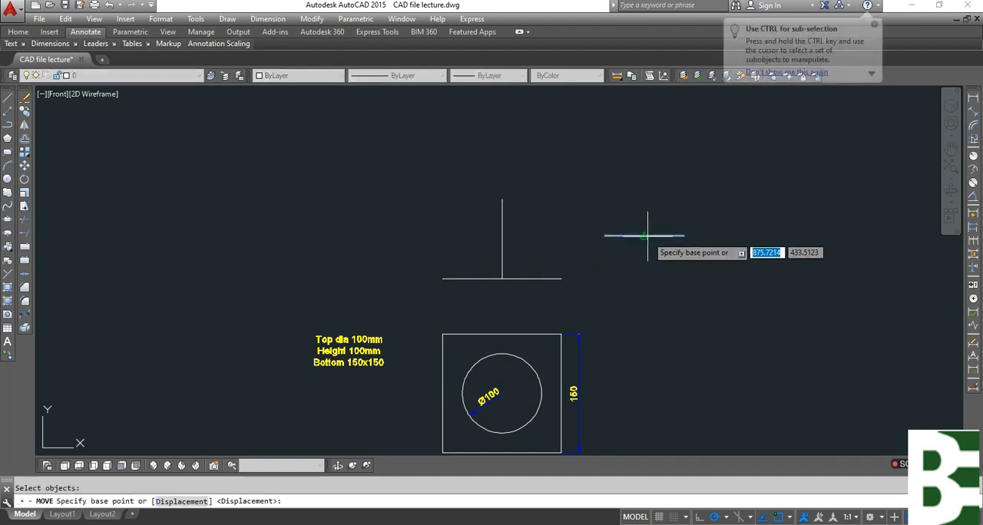
pyautogui.click(645, 236)
pyautogui.click(502, 198)
pyautogui.press('Escape')
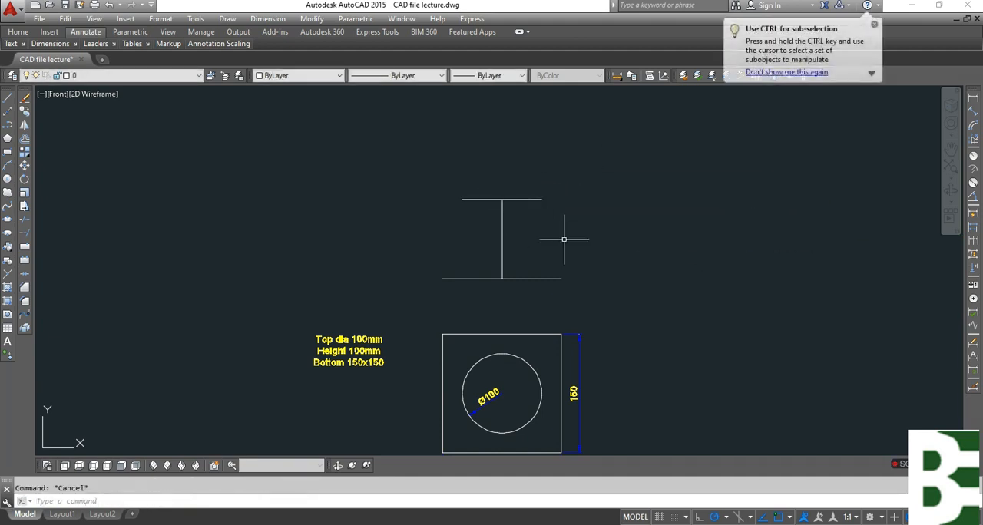
# Draw the two slanted sides of the front view, joining the ends of the upper line to the base line.
pyautogui.write('l')
pyautogui.press('Return')
pyautogui.click(462, 200)
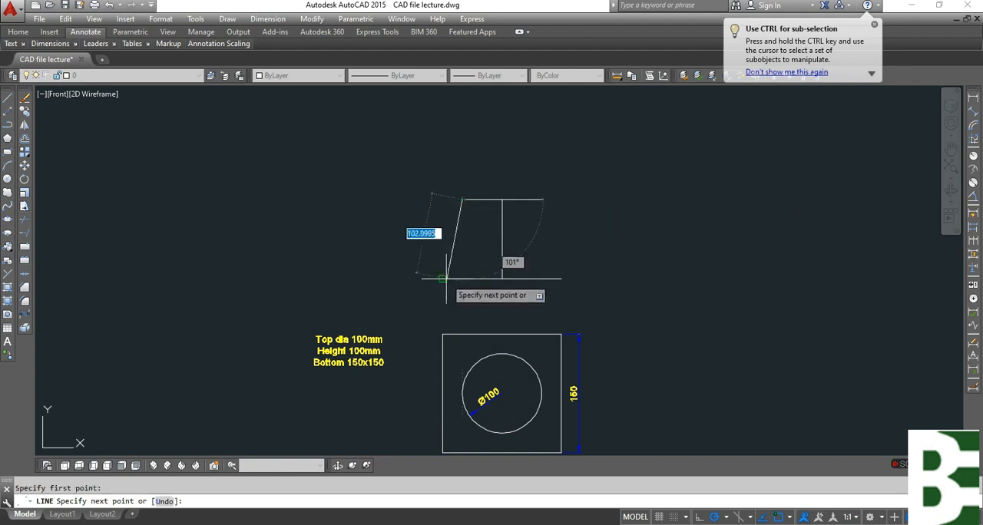
pyautogui.click(444, 278)
pyautogui.press('Return')
pyautogui.press('Return')
pyautogui.click(541, 199)
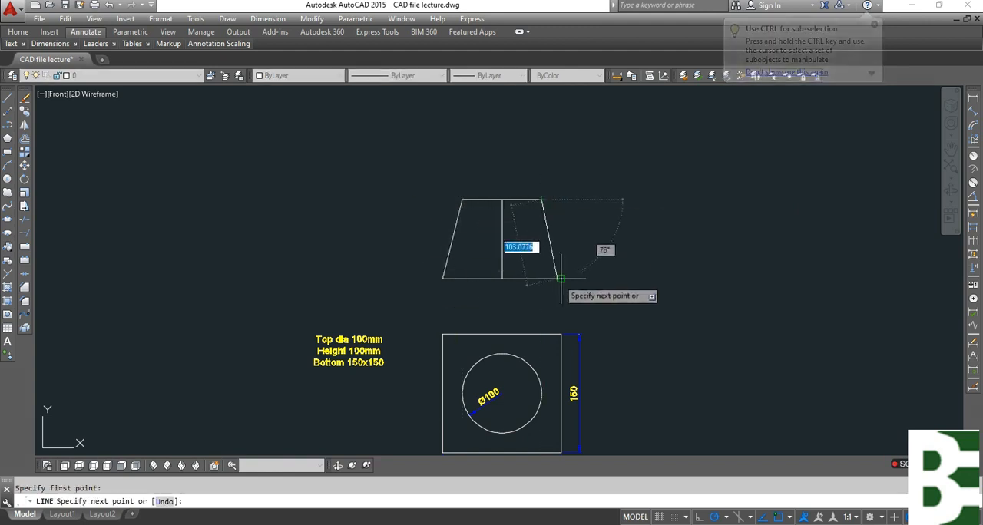
pyautogui.click(561, 278)
pyautogui.press('Escape')
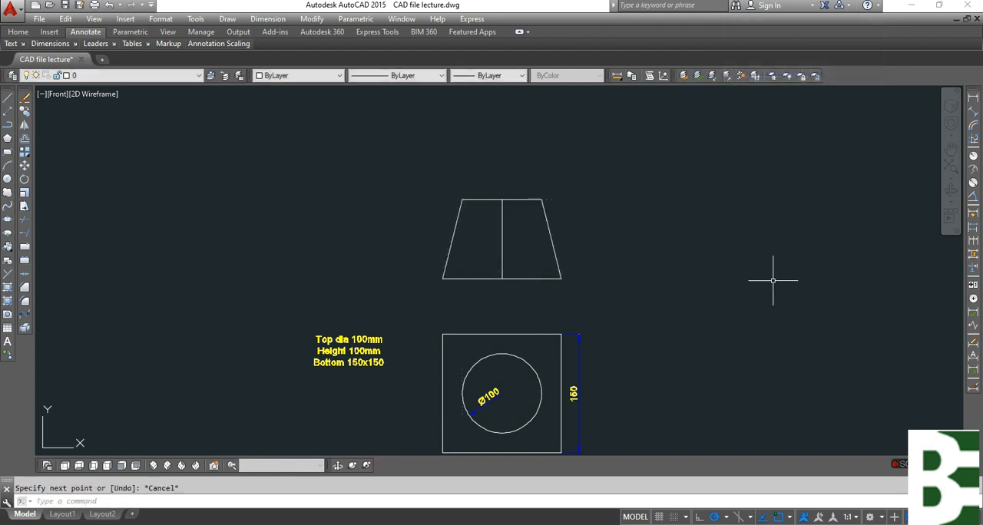
# Add linear dimensions to the base line and the upper line of the front view.
pyautogui.click(974, 102)
pyautogui.press('Return')
pyautogui.click(529, 278)
pyautogui.click(536, 300)
pyautogui.press('Return')
pyautogui.press('Return')
pyautogui.click(500, 199)
# Insert a diameter symbol before the value of the front view's upper dimension text.
pyautogui.scroll(6, 523, 194)
pyautogui.click(540, 185)
pyautogui.click(469, 189)
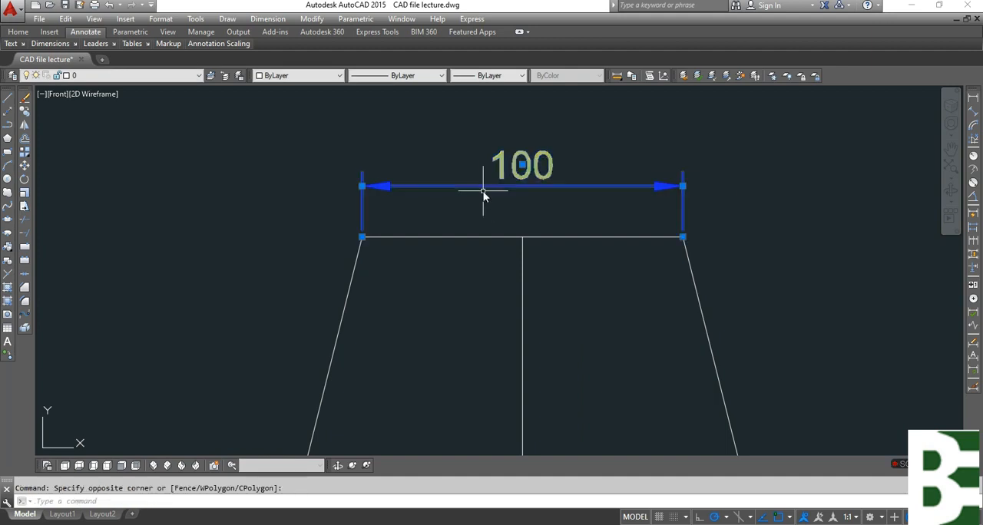
pyautogui.doubleClick(490, 197)
pyautogui.rightClick(453, 159)
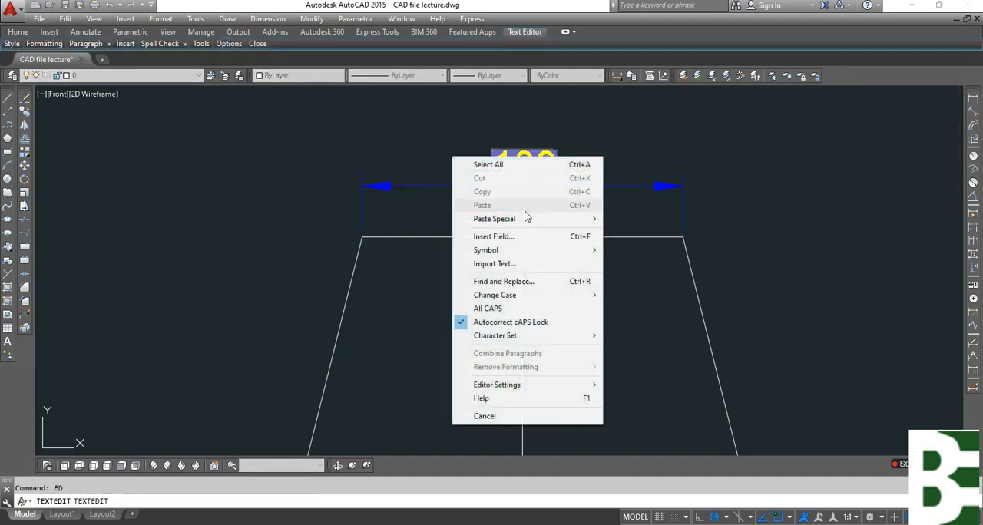
pyautogui.moveTo(523, 250)
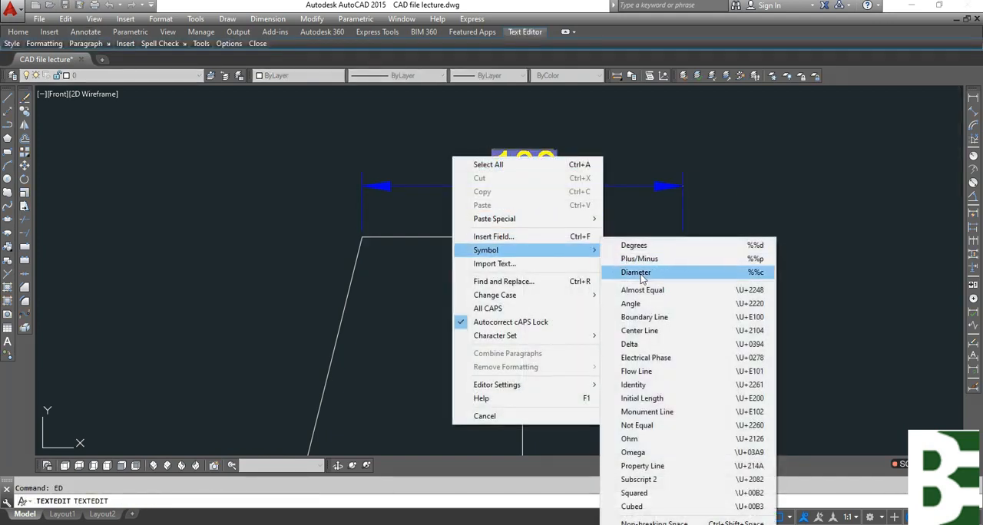
pyautogui.click(636, 273)
pyautogui.click(724, 213)
pyautogui.press('Escape')
# Edit the front view's base dimension text to read 150x150.
pyautogui.scroll(-6, 565, 196)
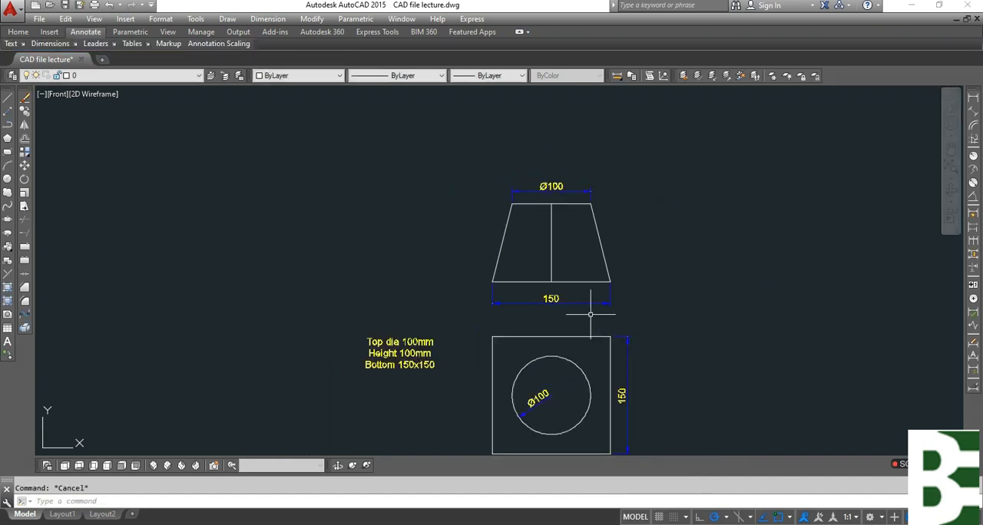
pyautogui.scroll(4, 590, 314)
pyautogui.click(592, 296)
pyautogui.click(575, 276)
pyautogui.write('ed')
pyautogui.press('Return')
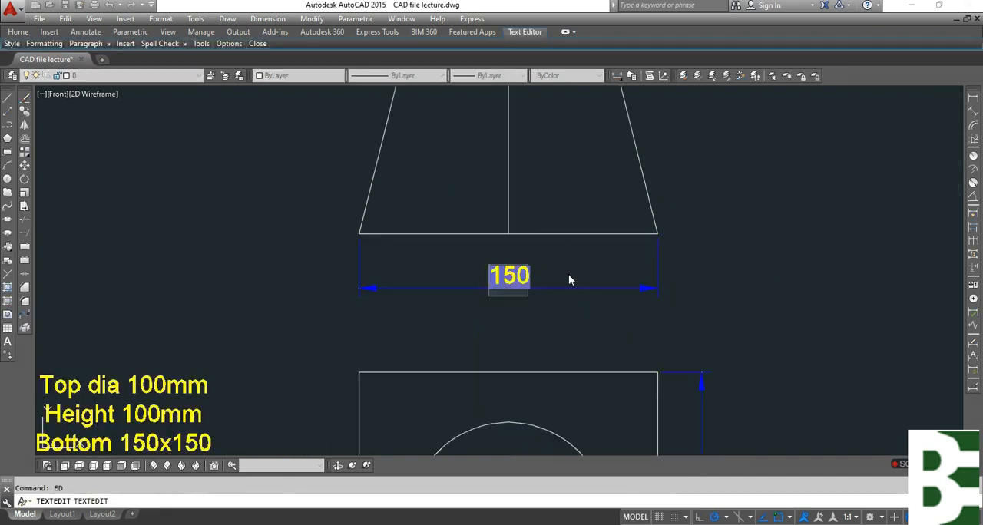
pyautogui.write('150x')
pyautogui.scroll(4, 568, 280)
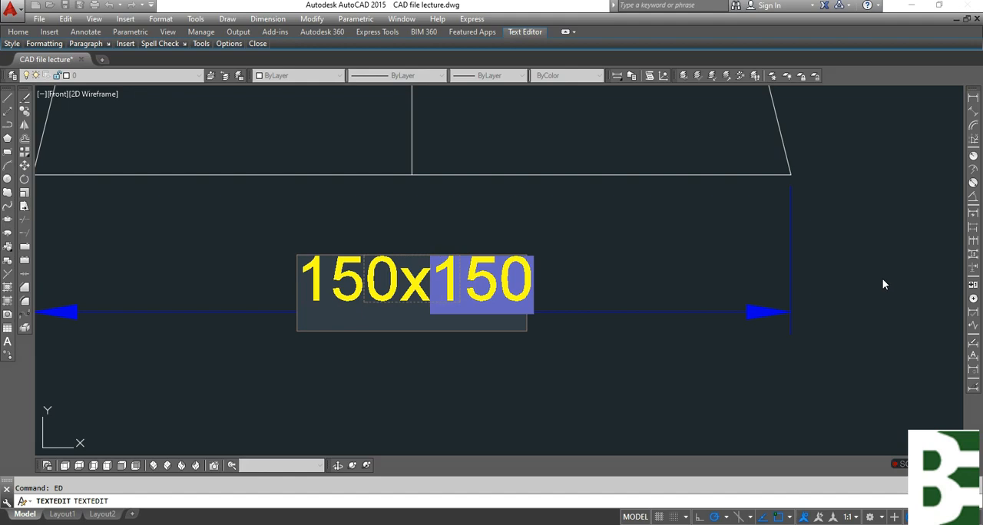
pyautogui.click(883, 284)
pyautogui.press('Escape')
# Add a vertical linear dimension for the front view's height on its left side.
pyautogui.scroll(-6, 492, 222)
pyautogui.moveTo(569, 390)
pyautogui.mouseDown(button='middle')
pyautogui.moveTo(554, 287)
pyautogui.moveTo(497, 373)
pyautogui.mouseUp(button='middle')
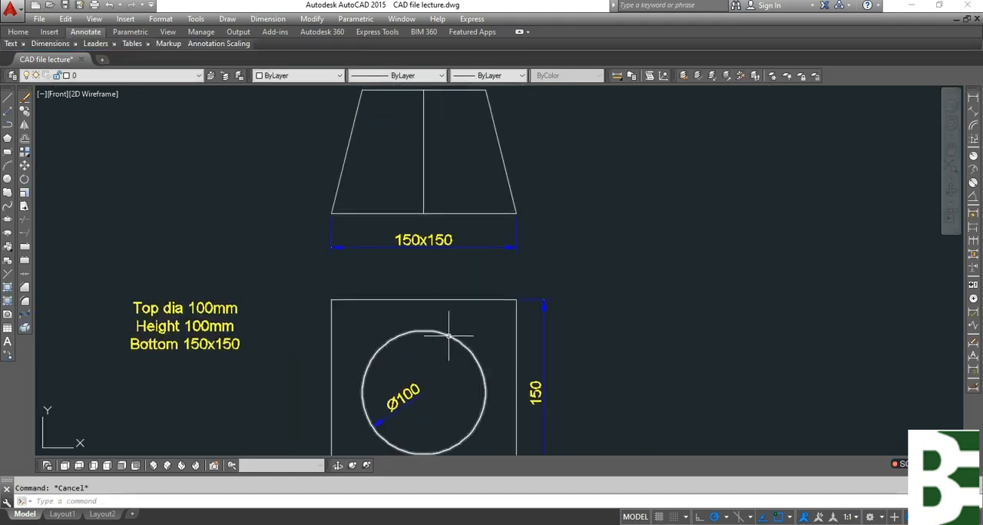
pyautogui.moveTo(439, 324)
pyautogui.mouseDown(button='middle')
pyautogui.moveTo(439, 389)
pyautogui.moveTo(449, 365)
pyautogui.mouseUp(button='middle')
pyautogui.click(973, 98)
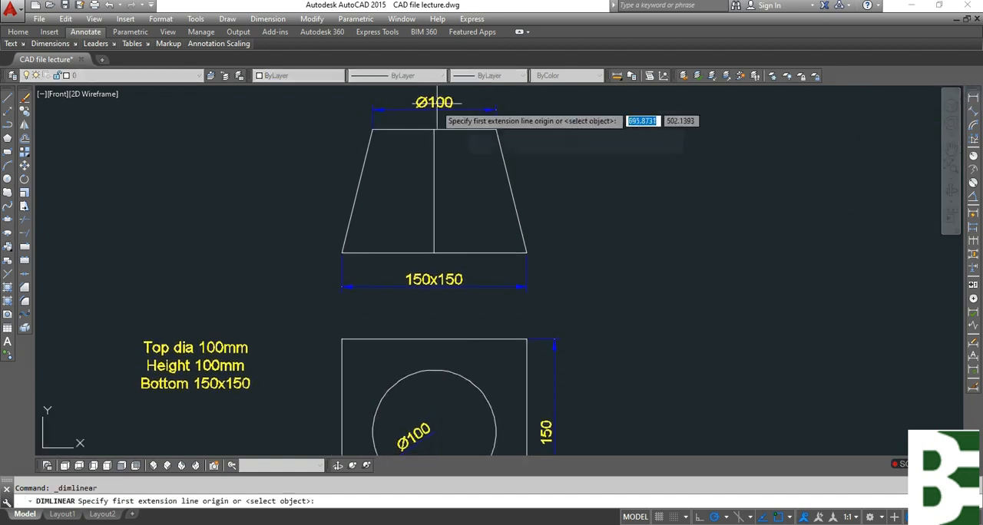
pyautogui.click(382, 129)
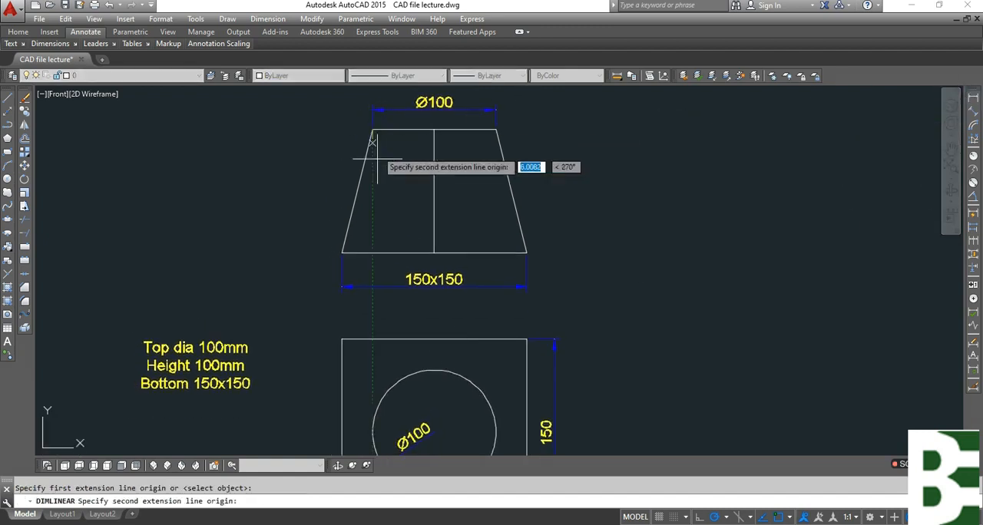
pyautogui.click(342, 252)
pyautogui.click(302, 165)
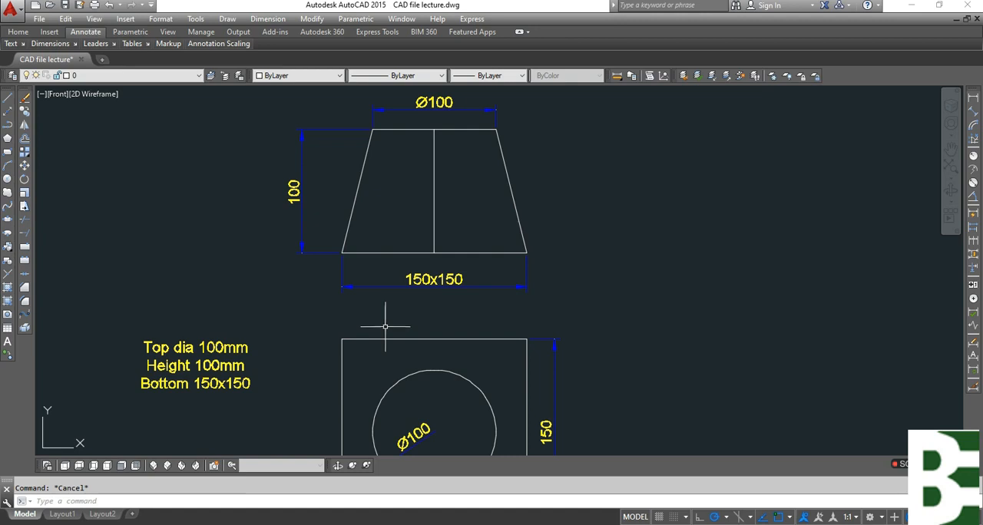
# Delete the diameter dimension inside the circle of the top view.
pyautogui.scroll(-4, 426, 263)
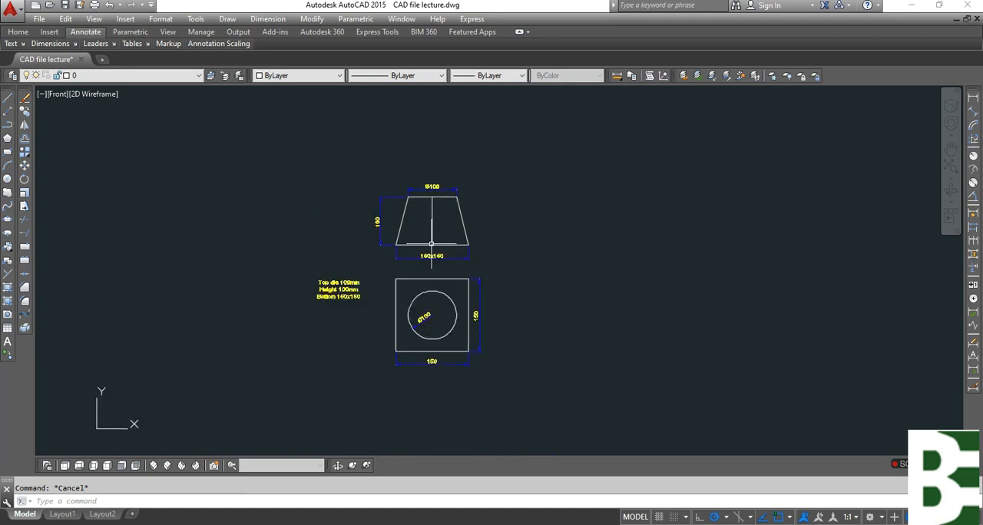
pyautogui.scroll(5, 301, 333)
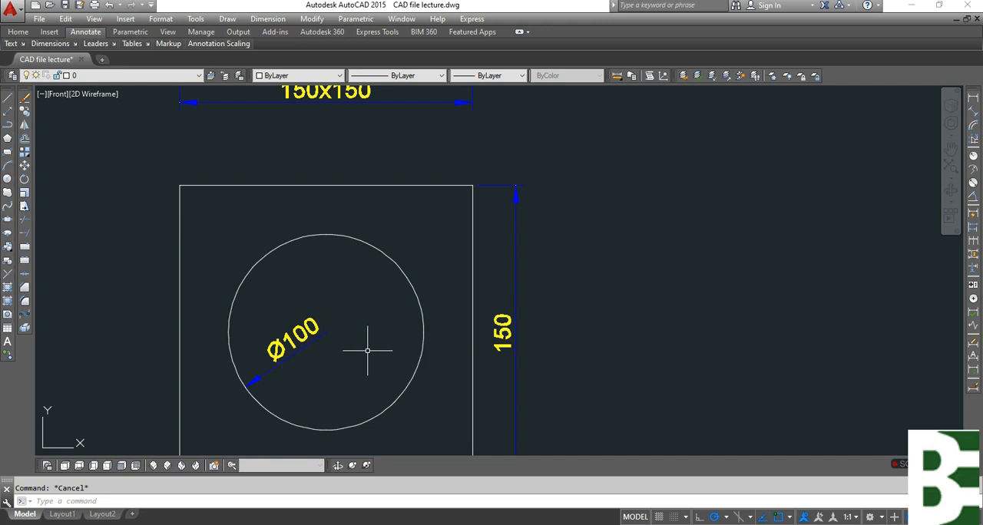
pyautogui.click(335, 352)
pyautogui.click(324, 331)
pyautogui.press('Delete')
pyautogui.press('Escape')
# Divide the top view's circle into 16 segments.
pyautogui.write('div')
pyautogui.press('Return')
pyautogui.click(395, 269)
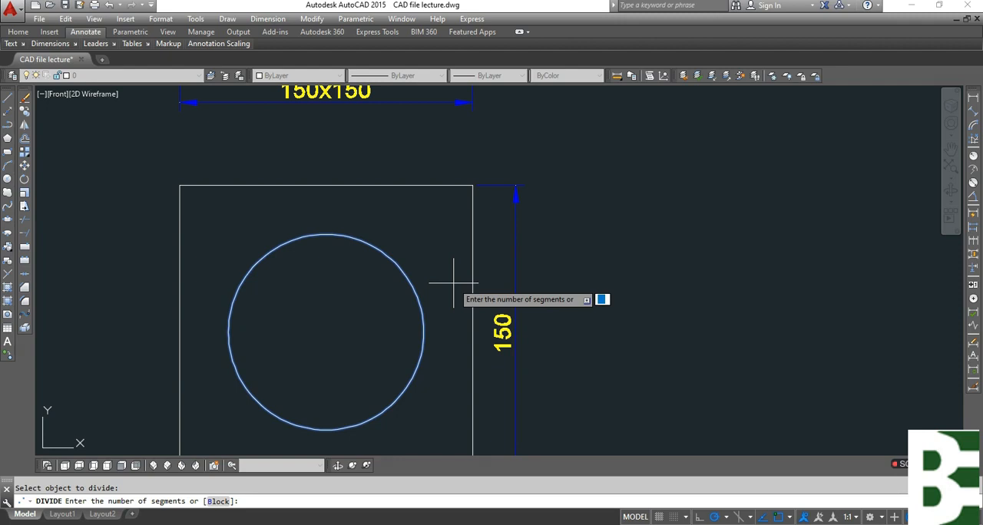
pyautogui.write('16')
pyautogui.press('Return')
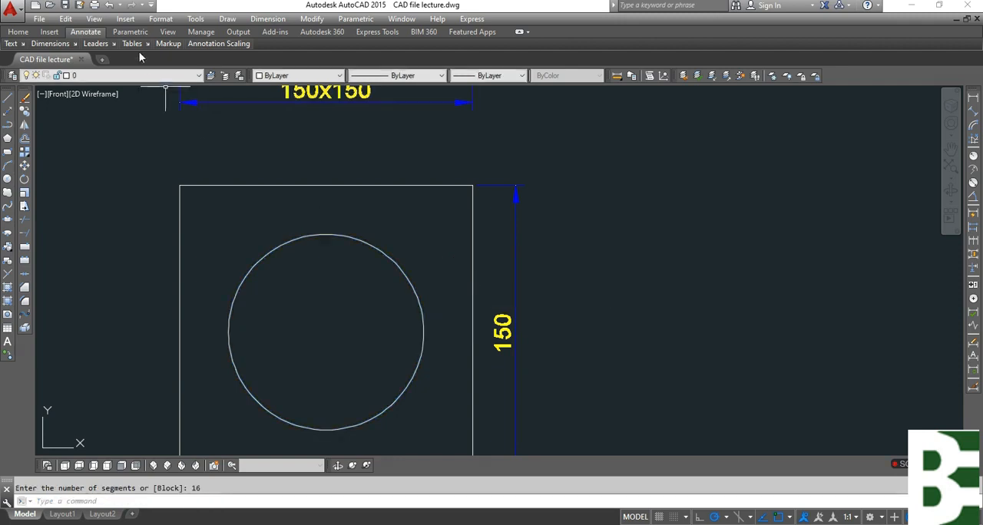
# Set the point style to the circle with an X so the division points show on the circle.
pyautogui.click(159, 19)
pyautogui.moveTo(125, 19)
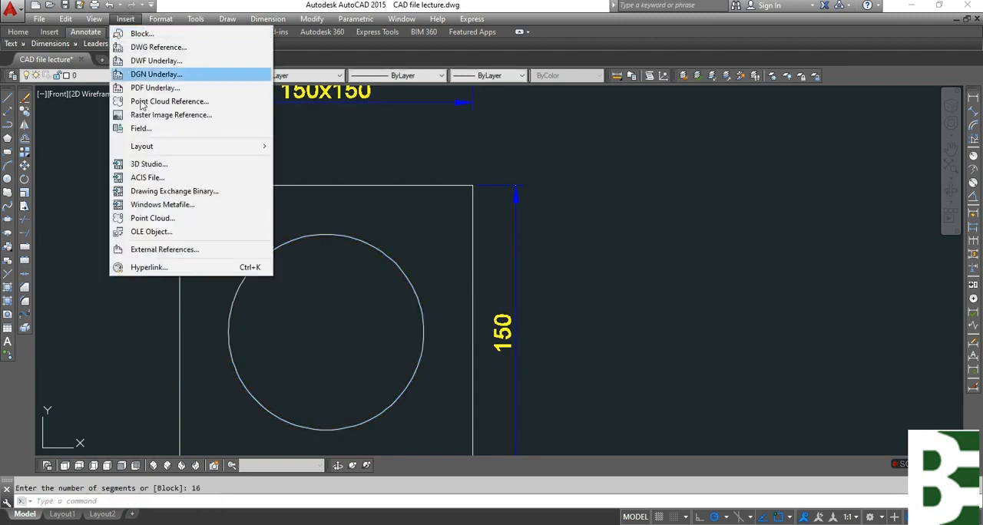
pyautogui.moveTo(161, 19)
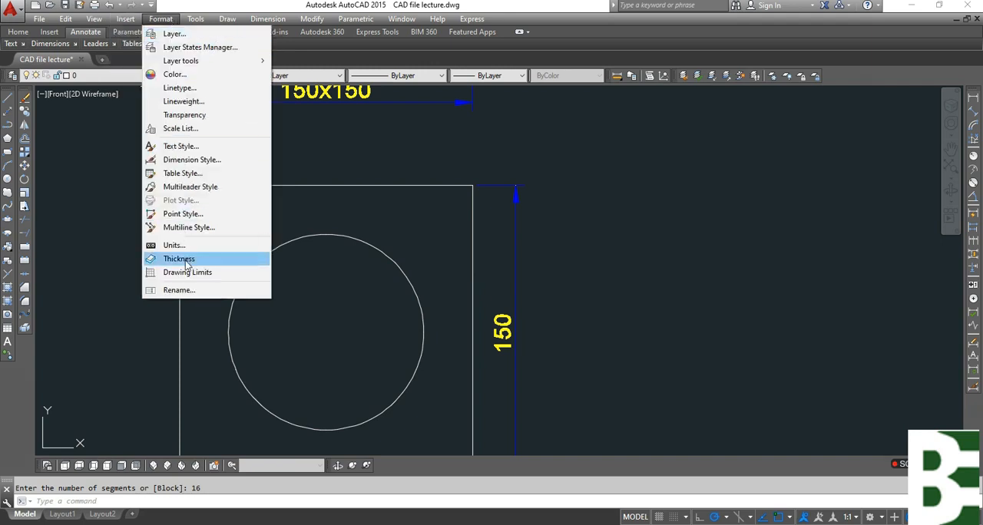
pyautogui.click(184, 213)
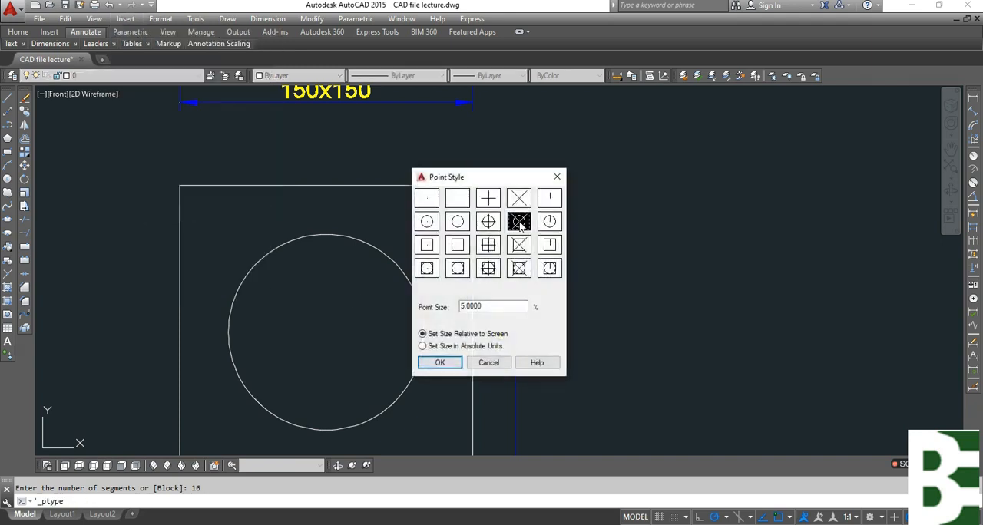
pyautogui.click(459, 362)
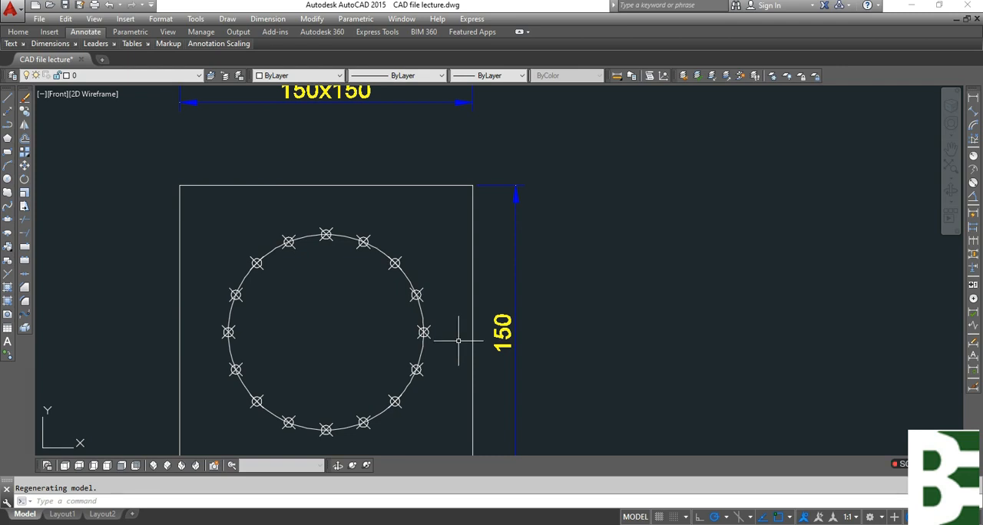
pyautogui.press('Escape')
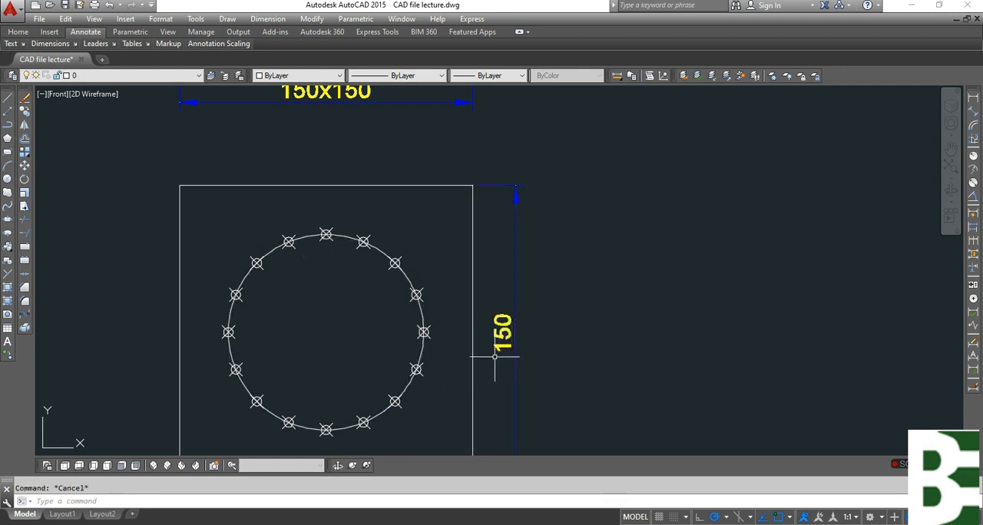
# Draw lines from the five division points of the circle's upper-right quarter to the square's upper-right corner.
pyautogui.press('l')
pyautogui.press('Return')
pyautogui.click(325, 235)
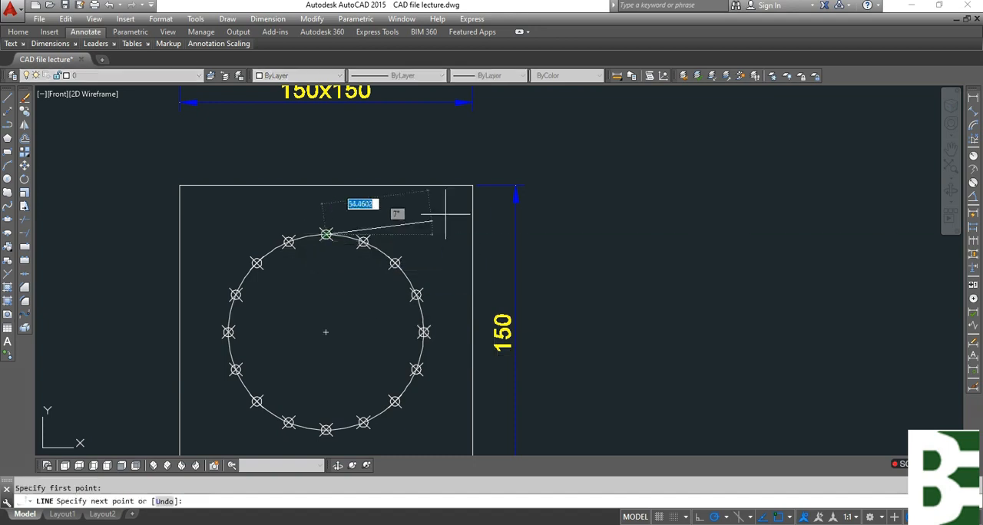
pyautogui.click(468, 187)
pyautogui.press('Return')
pyautogui.press('Return')
pyautogui.click(363, 241)
pyautogui.click(470, 187)
pyautogui.press('Return')
pyautogui.press('Return')
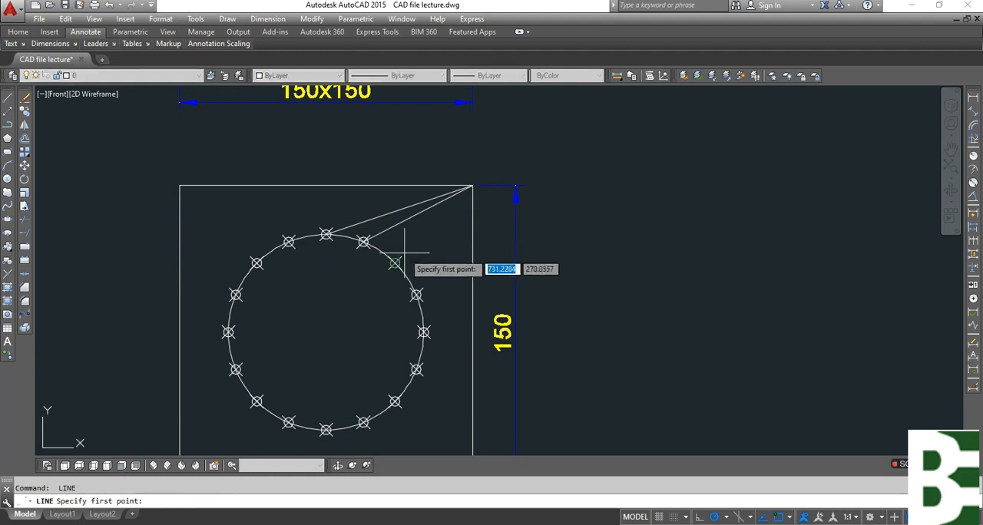
pyautogui.click(394, 264)
pyautogui.click(471, 187)
pyautogui.press('Return')
pyautogui.press('Return')
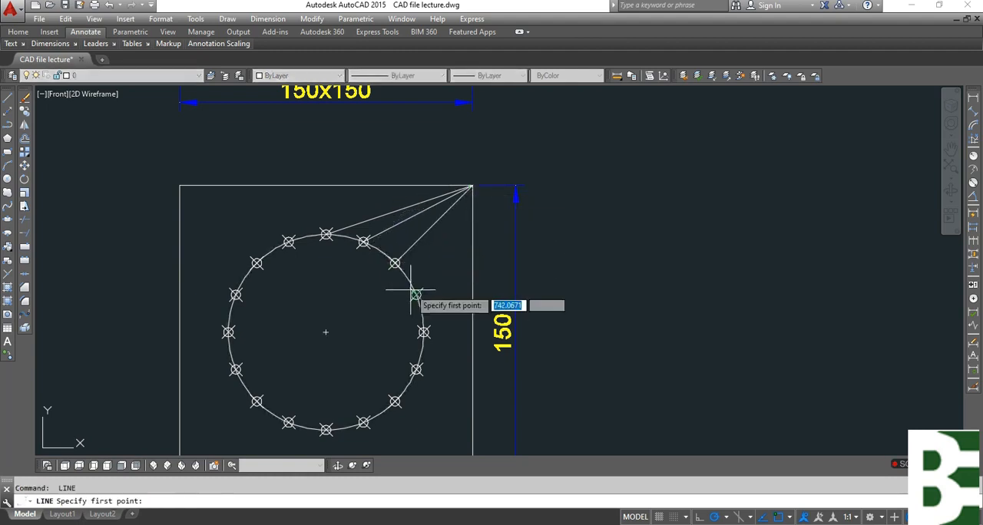
pyautogui.click(416, 295)
pyautogui.click(470, 187)
pyautogui.press('Return')
pyautogui.press('Return')
pyautogui.click(423, 332)
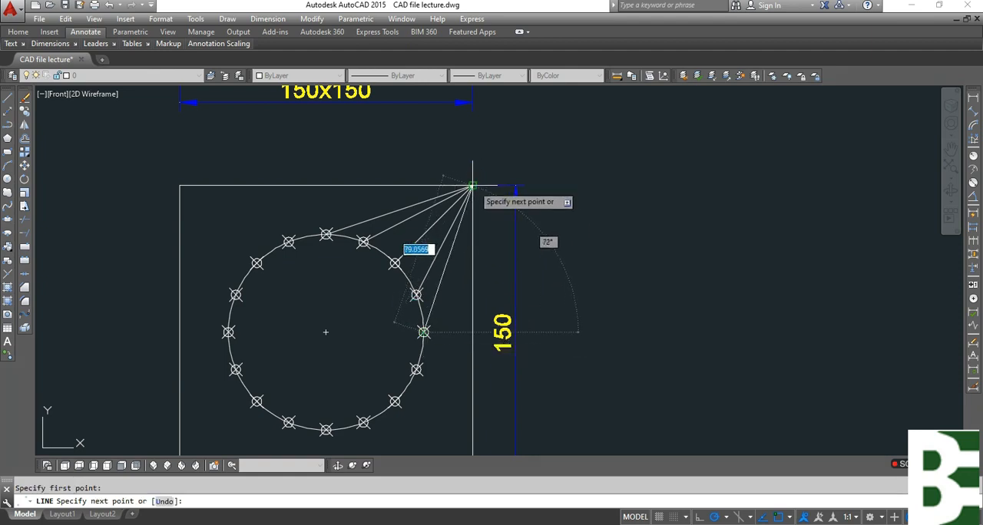
pyautogui.click(470, 187)
pyautogui.press('Escape')
# Draw lines from the five division points of the circle's lower-right quarter to the square's lower-right corner.
pyautogui.moveTo(501, 328); pyautogui.dragTo(516, 230, button='middle')
pyautogui.press('Return')
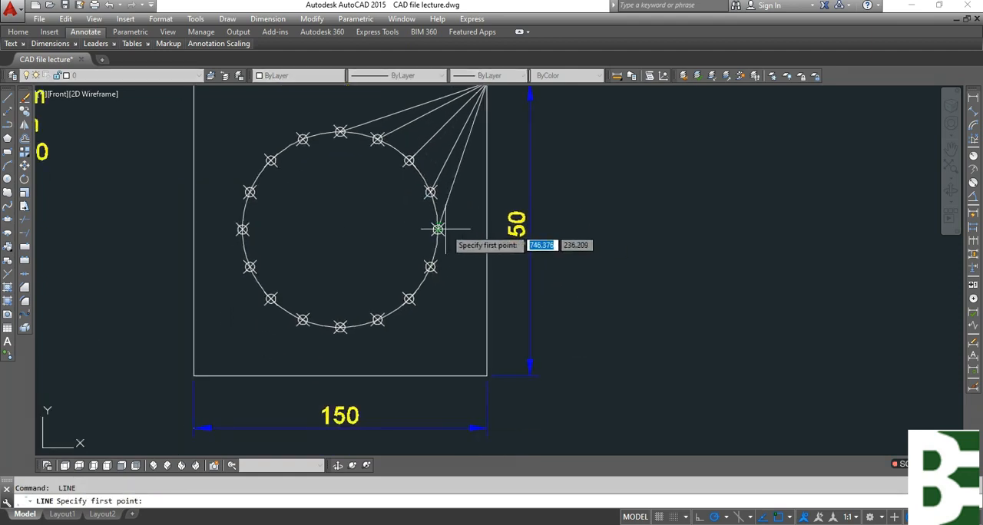
pyautogui.click(437, 229)
pyautogui.click(486, 375)
pyautogui.press('Return')
pyautogui.press('Return')
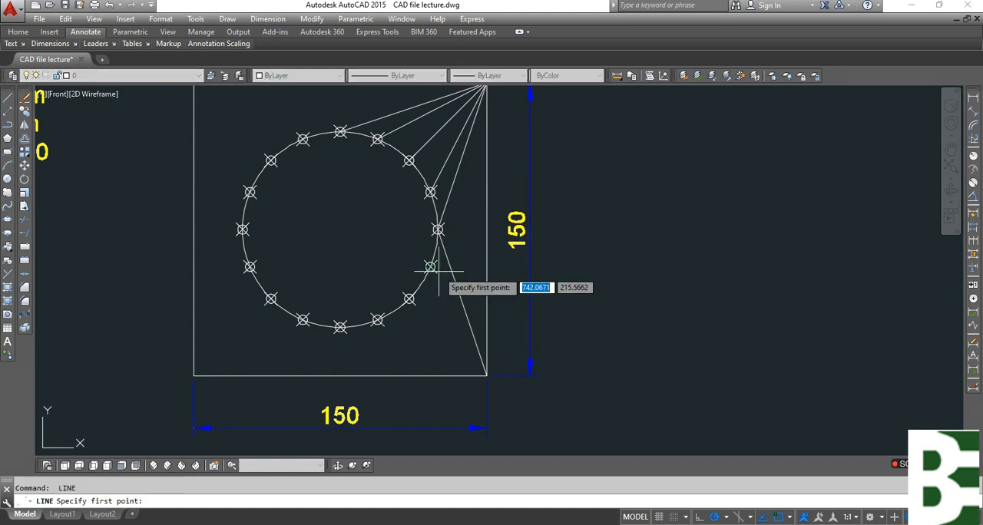
pyautogui.click(431, 267)
pyautogui.click(486, 375)
pyautogui.press('Return')
pyautogui.press('Return')
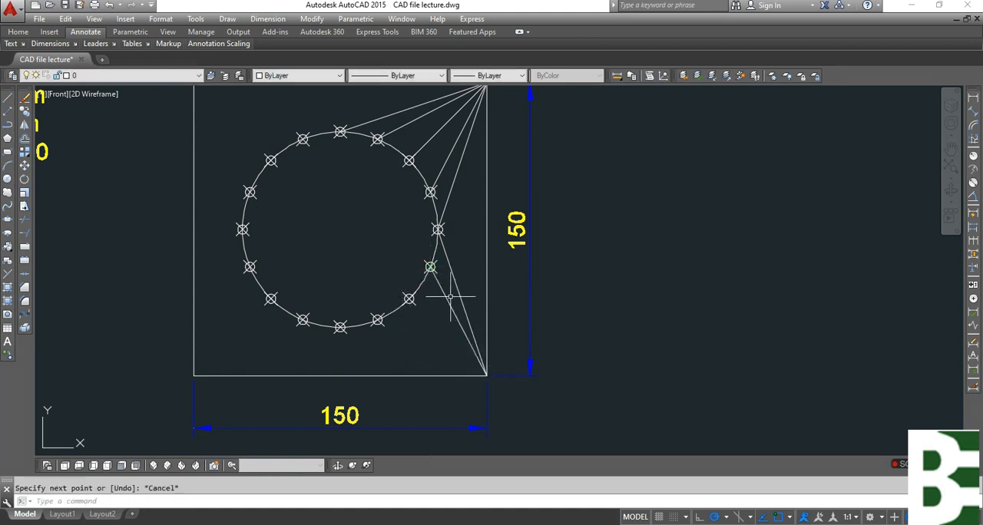
pyautogui.click(409, 299)
pyautogui.click(486, 375)
pyautogui.press('Escape')
pyautogui.press('Return')
pyautogui.click(377, 319)
pyautogui.click(486, 376)
pyautogui.press('Escape')
pyautogui.press('Return')
pyautogui.click(340, 328)
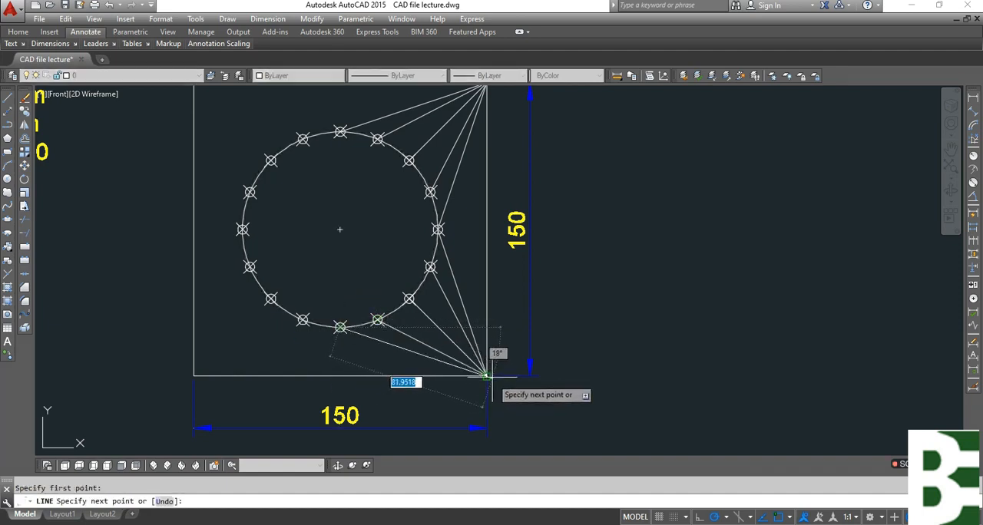
pyautogui.press('Escape')
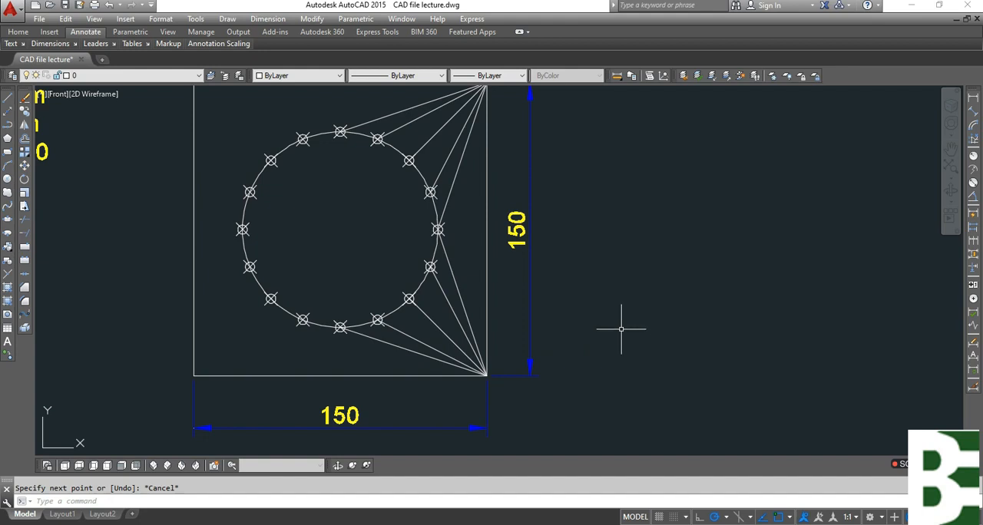
# Mirror the ten corner lines about the square's vertical centreline, keeping the originals.
pyautogui.moveTo(590, 267); pyautogui.dragTo(583, 348, button='middle')
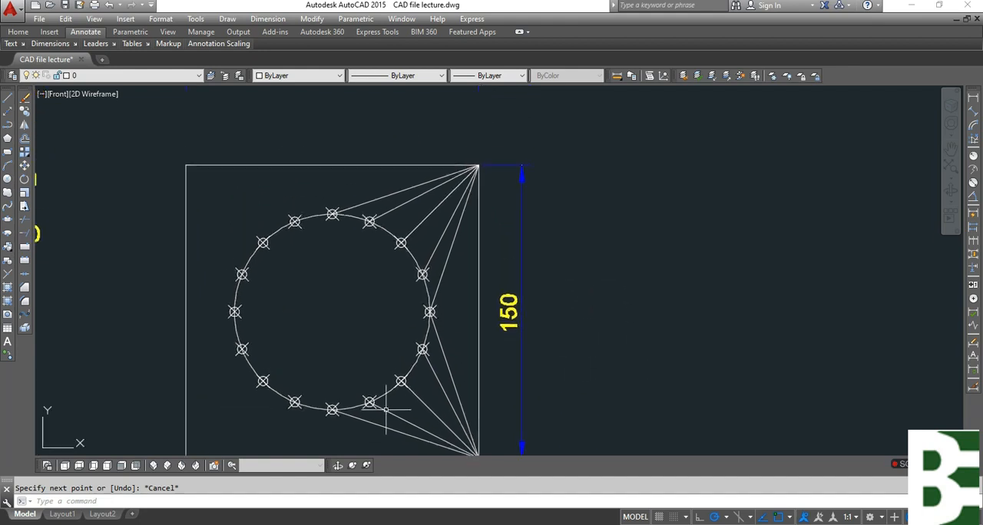
pyautogui.press('Escape')
pyautogui.moveTo(417, 322)
pyautogui.mouseDown(button='middle')
pyautogui.moveTo(468, 256)
pyautogui.moveTo(484, 266)
pyautogui.mouseUp(button='middle')
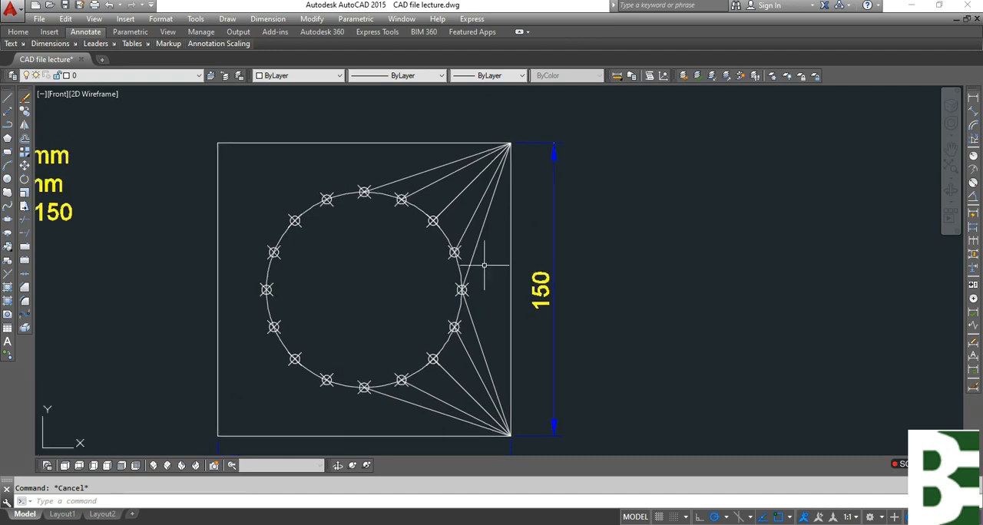
pyautogui.write('mi')
pyautogui.press('Return')
pyautogui.click(487, 227)
pyautogui.click(469, 176)
pyautogui.click(448, 184)
pyautogui.click(434, 166)
pyautogui.moveTo(470, 296); pyautogui.dragTo(468, 220, button='middle')
pyautogui.click(488, 275)
pyautogui.click(449, 342)
pyautogui.press('Return')
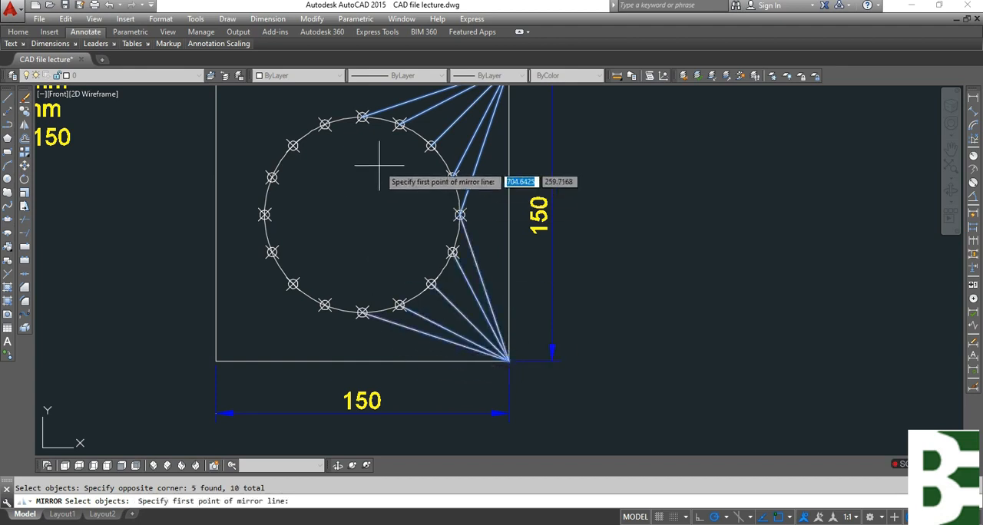
pyautogui.click(362, 361)
pyautogui.click(362, 230)
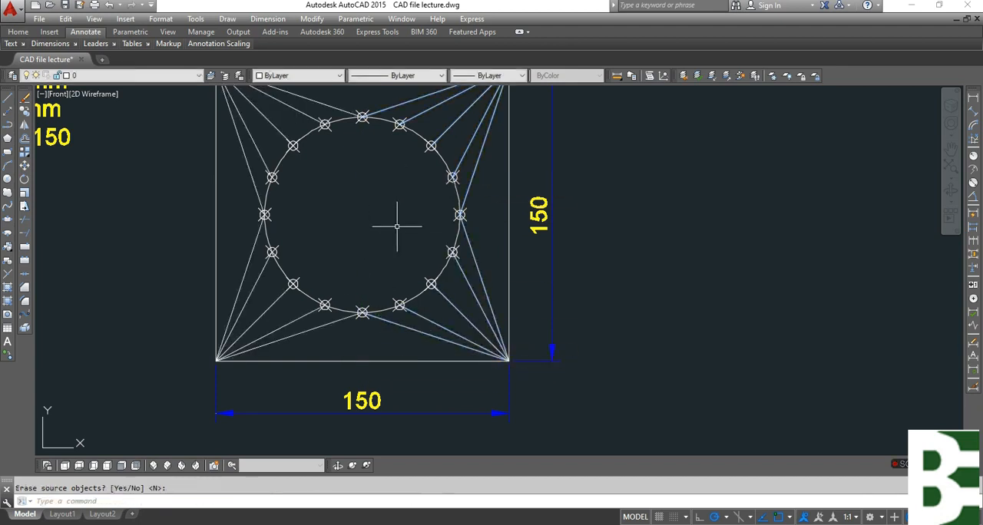
# Copy the three-line size note to the empty area right of the top view.
pyautogui.moveTo(395, 226); pyautogui.dragTo(404, 332, button='middle')
pyautogui.write('o')
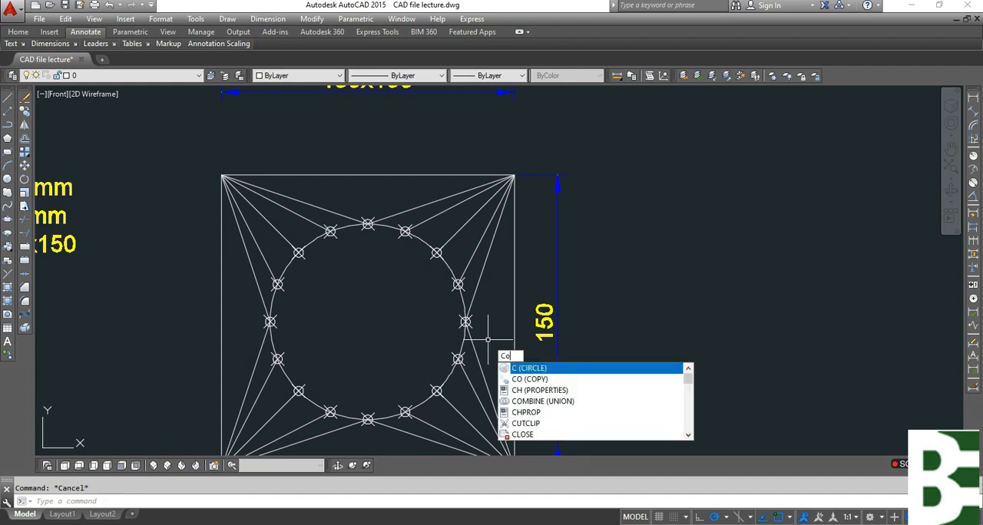
pyautogui.press('Return')
pyautogui.scroll(-2, 491, 300)
pyautogui.click(224, 226)
pyautogui.press('Return')
pyautogui.click(219, 219)
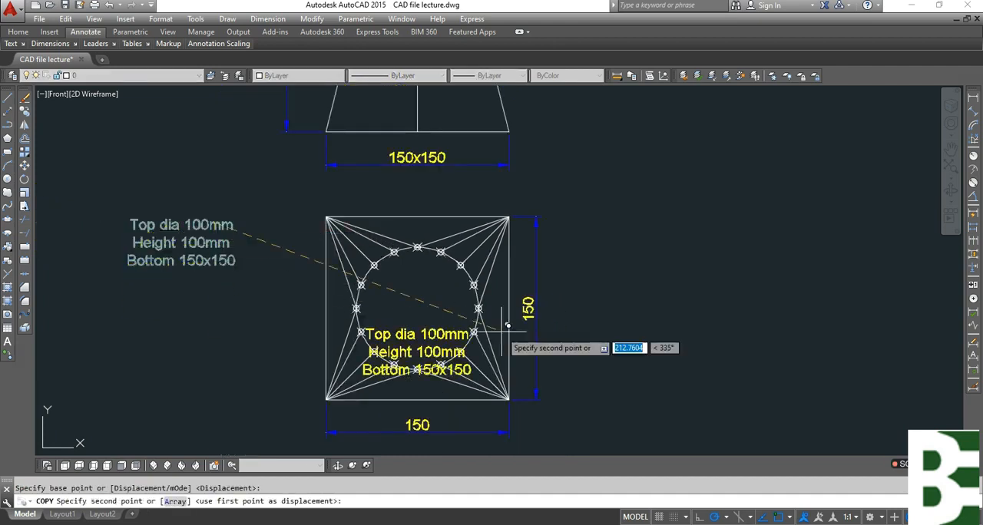
pyautogui.click(765, 301)
pyautogui.press('Escape')
# Replace the copied note's text with 1.
pyautogui.click(768, 271)
pyautogui.click(718, 372)
pyautogui.write('ed')
pyautogui.press('Return')
pyautogui.press('Delete')
pyautogui.press('Delete')
pyautogui.press('Delete')
pyautogui.press('Delete')
pyautogui.press('Delete')
pyautogui.press('Delete')
pyautogui.press('Delete')
pyautogui.press('Delete')
pyautogui.press('Delete')
pyautogui.press('Delete')
pyautogui.press('Delete')
pyautogui.press('Delete')
pyautogui.press('Delete')
pyautogui.hotkey('ctrl', 'a')
pyautogui.press('Delete')
pyautogui.write('1')
pyautogui.click(801, 360)
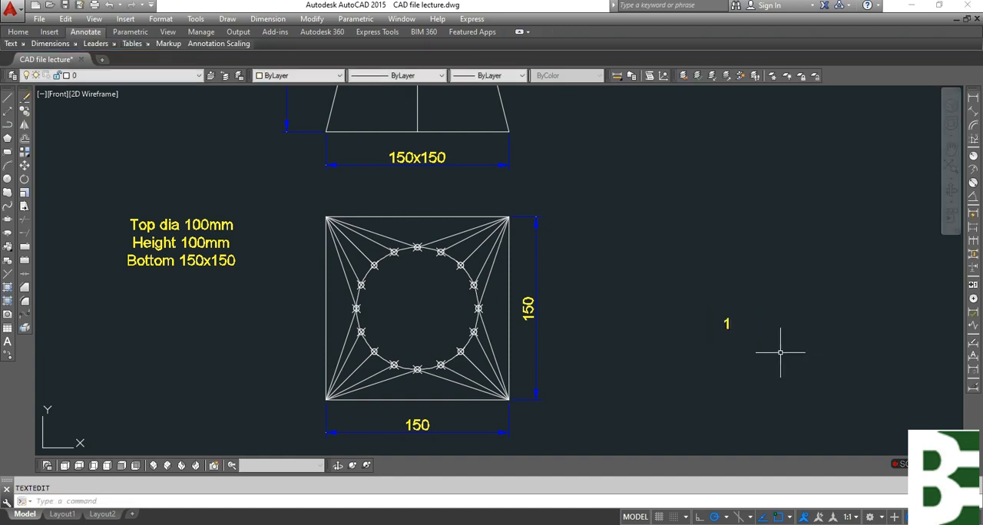
# Scale the text 1 by a factor of .6.
pyautogui.scroll(5, 735, 334)
pyautogui.write('scal')
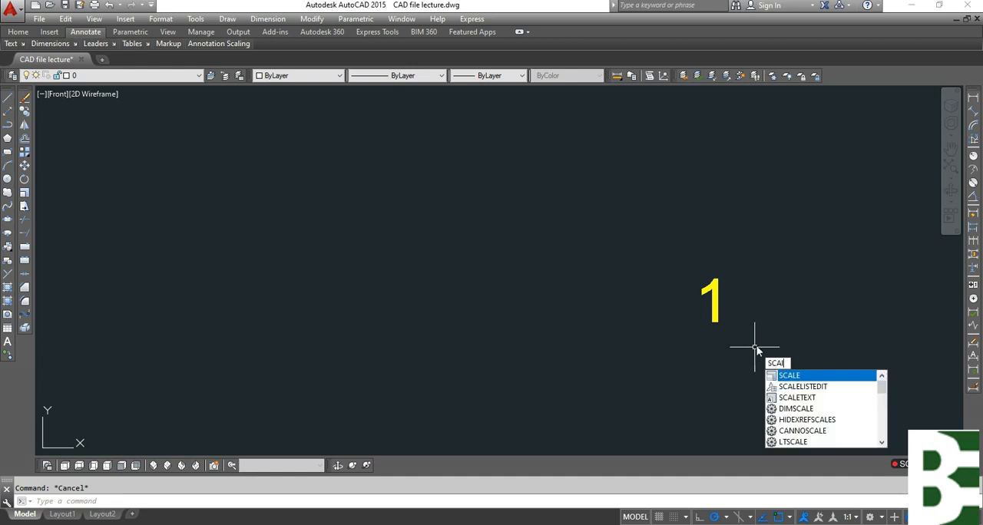
pyautogui.write('e')
pyautogui.press('space')
pyautogui.click(770, 248)
pyautogui.click(665, 339)
pyautogui.press('space')
pyautogui.click(715, 312)
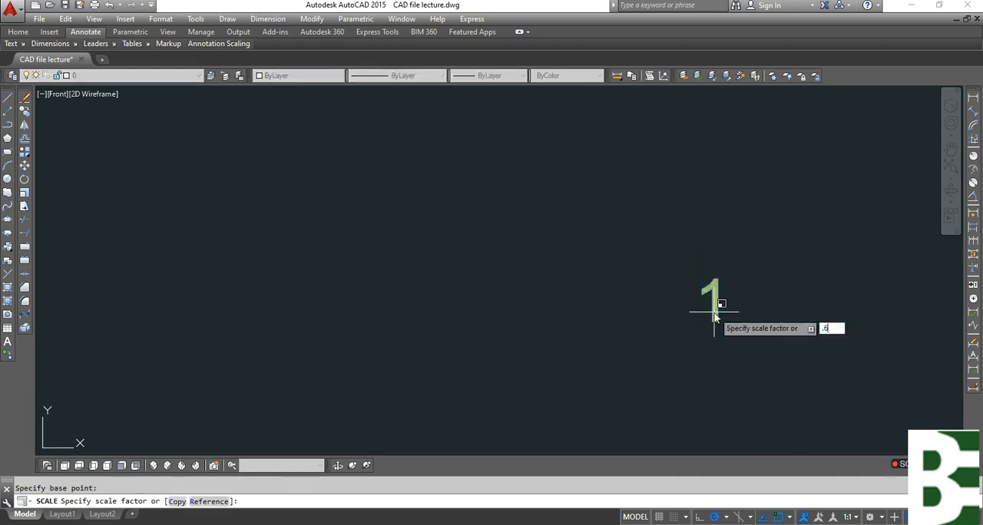
pyautogui.write('.6')
pyautogui.press('space')
# Move the text 1 to just below the topmost division point inside the circle.
pyautogui.write('m')
pyautogui.press('space')
pyautogui.click(751, 274)
pyautogui.click(692, 319)
pyautogui.press('space')
pyautogui.click(717, 292)
pyautogui.scroll(-6, 810, 308)
pyautogui.scroll(6, 477, 254)
pyautogui.click(464, 248)
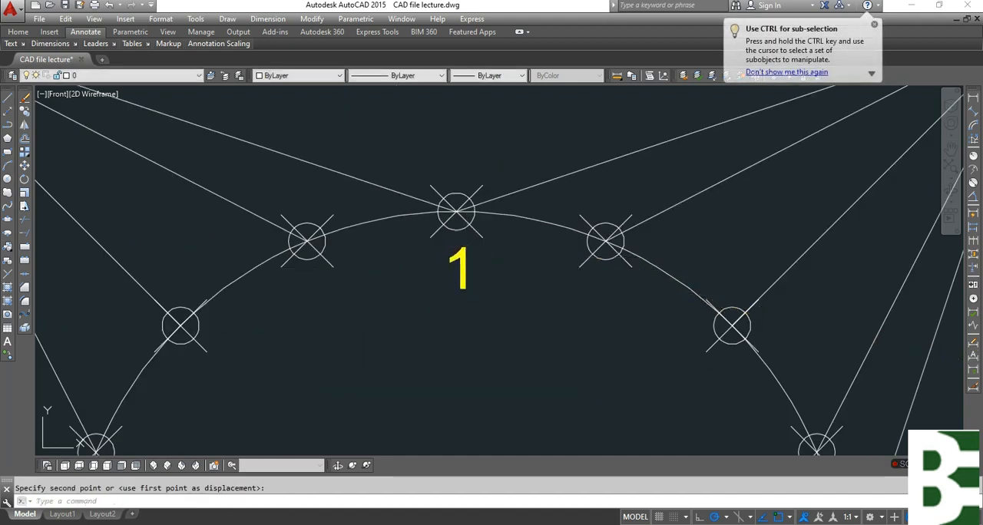
# Copy the text 1 beside the seven division points that follow clockwise, inside the circle's right half.
pyautogui.write('co')
pyautogui.press('space')
pyautogui.click(493, 256)
pyautogui.click(444, 300)
pyautogui.press('space')
pyautogui.click(504, 298)
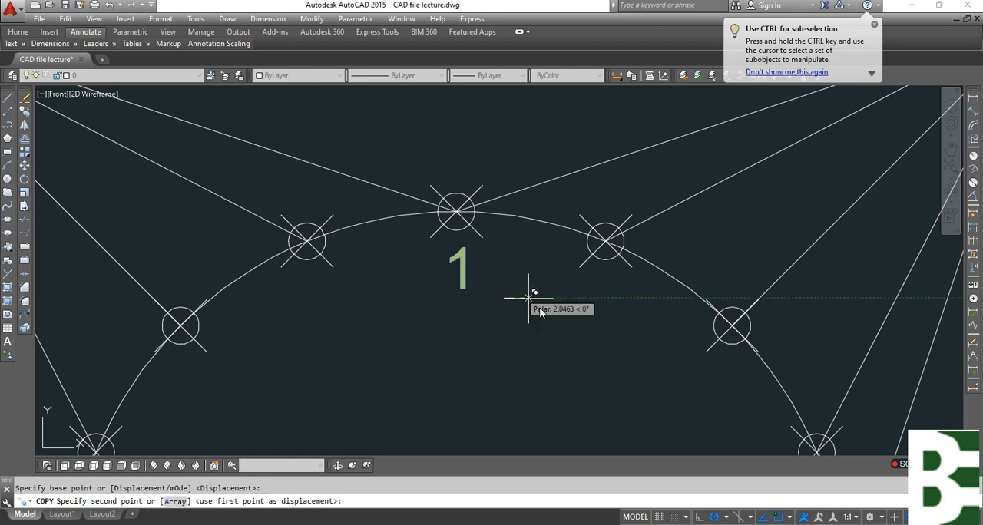
pyautogui.click(635, 331)
pyautogui.moveTo(629, 364); pyautogui.dragTo(589, 219, button='middle')
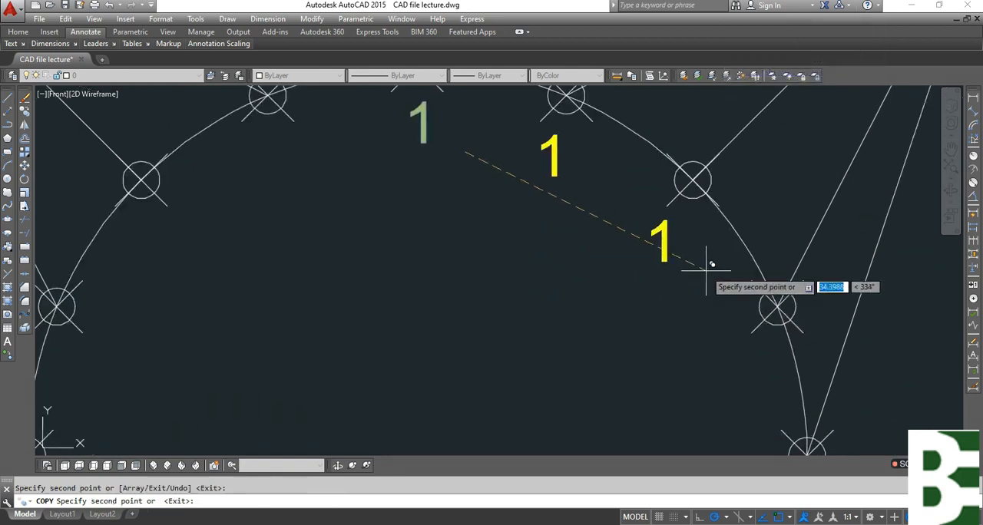
pyautogui.click(703, 270)
pyautogui.moveTo(676, 353); pyautogui.dragTo(589, 190, button='middle')
pyautogui.click(674, 206)
pyautogui.click(718, 290)
pyautogui.moveTo(635, 377); pyautogui.dragTo(623, 222, button='middle')
pyautogui.click(677, 286)
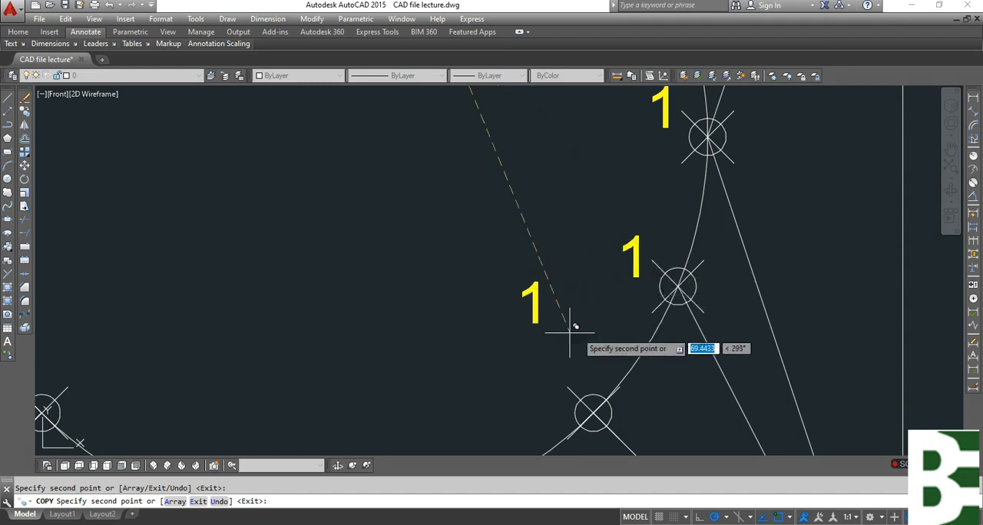
pyautogui.click(595, 371)
pyautogui.moveTo(510, 375); pyautogui.dragTo(620, 208, button='middle')
pyautogui.click(596, 298)
pyautogui.press('space')
pyautogui.press('space')
# Copy the last placed 1 beside the bottom division point and the two points after it clockwise.
pyautogui.click(575, 215)
pyautogui.click(544, 268)
pyautogui.press('space')
pyautogui.click(552, 181)
pyautogui.click(431, 203)
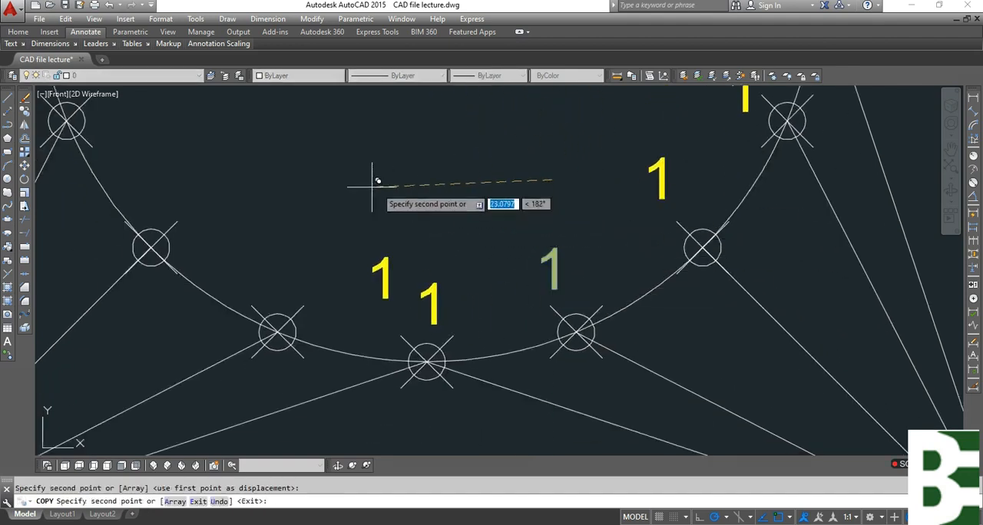
pyautogui.click(303, 176)
pyautogui.moveTo(287, 182); pyautogui.dragTo(319, 241, button='middle')
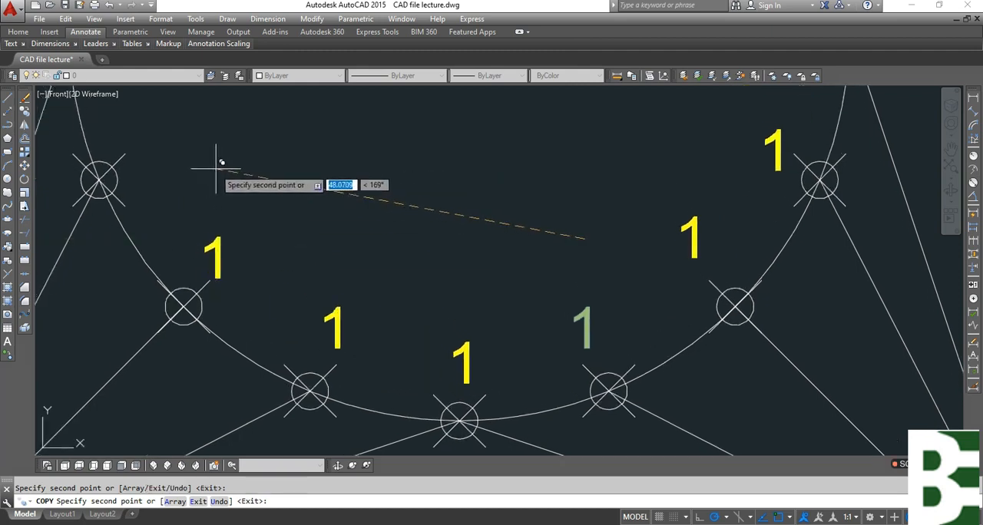
pyautogui.click(228, 164)
pyautogui.press('Escape')
# Copy the 1 at the circle's lower left beside the next four division points up the left side.
pyautogui.click(225, 253)
pyautogui.press('space')
pyautogui.click(432, 261)
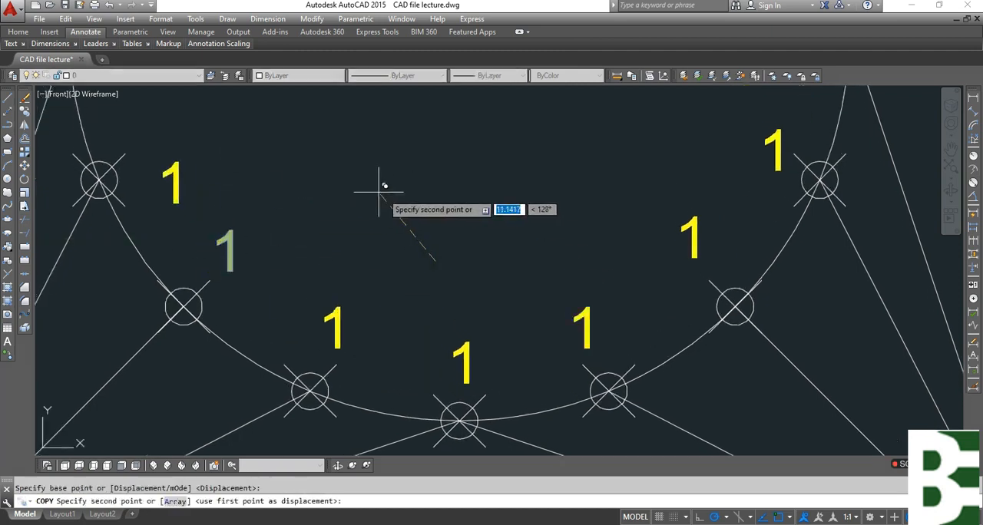
pyautogui.moveTo(358, 164); pyautogui.dragTo(431, 340, button='middle')
pyautogui.click(381, 249)
pyautogui.moveTo(411, 223); pyautogui.dragTo(414, 378, button='middle')
pyautogui.click(416, 269)
pyautogui.moveTo(505, 184); pyautogui.dragTo(489, 305, button='middle')
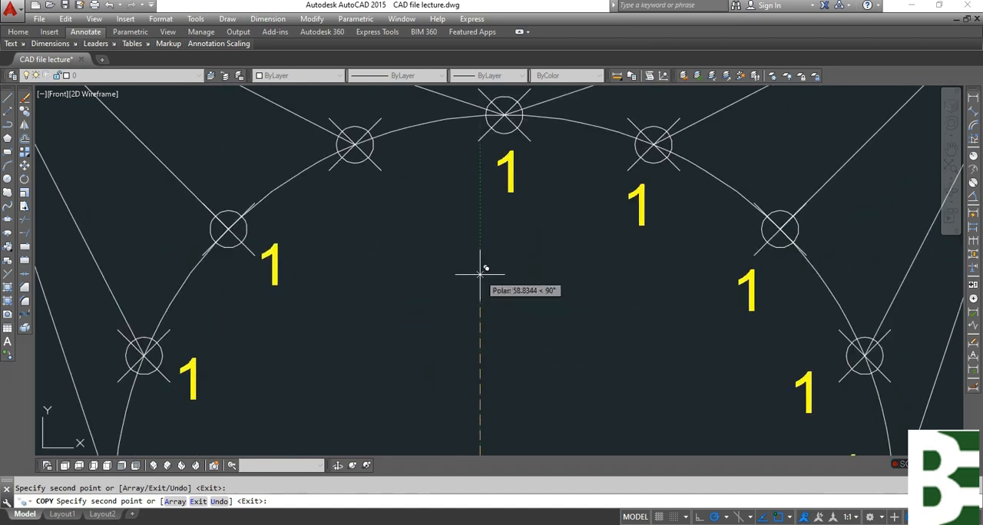
pyautogui.click(481, 272)
pyautogui.press('Escape')
# Copy the topmost 1 beside the remaining unlabelled division point just left of the top.
pyautogui.press('space')
pyautogui.click(531, 213)
pyautogui.click(488, 164)
pyautogui.press('space')
pyautogui.click(557, 291)
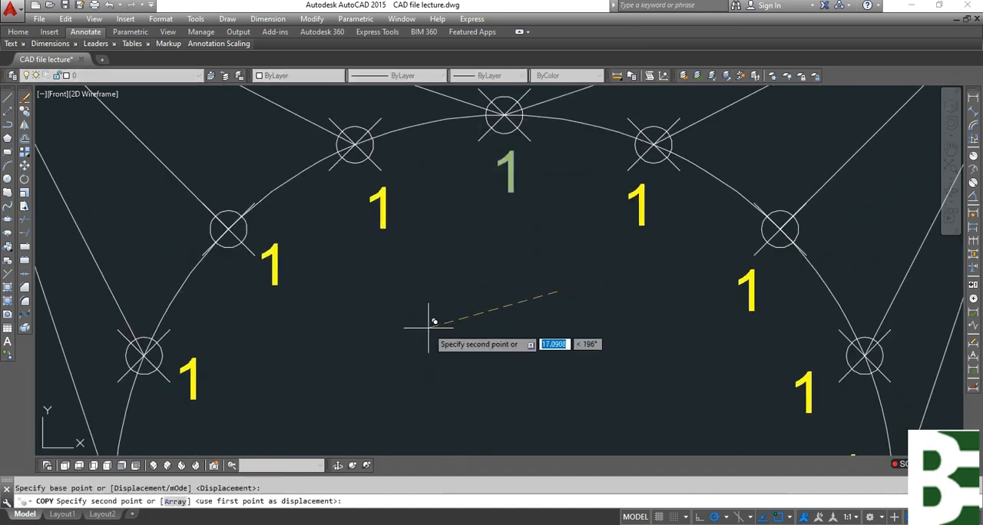
pyautogui.click(428, 328)
pyautogui.press('Escape')
# Change the label of the first division point clockwise from the top to 2.
pyautogui.click(668, 232)
pyautogui.click(617, 195)
pyautogui.press('space')
pyautogui.write('ED')
pyautogui.press('space')
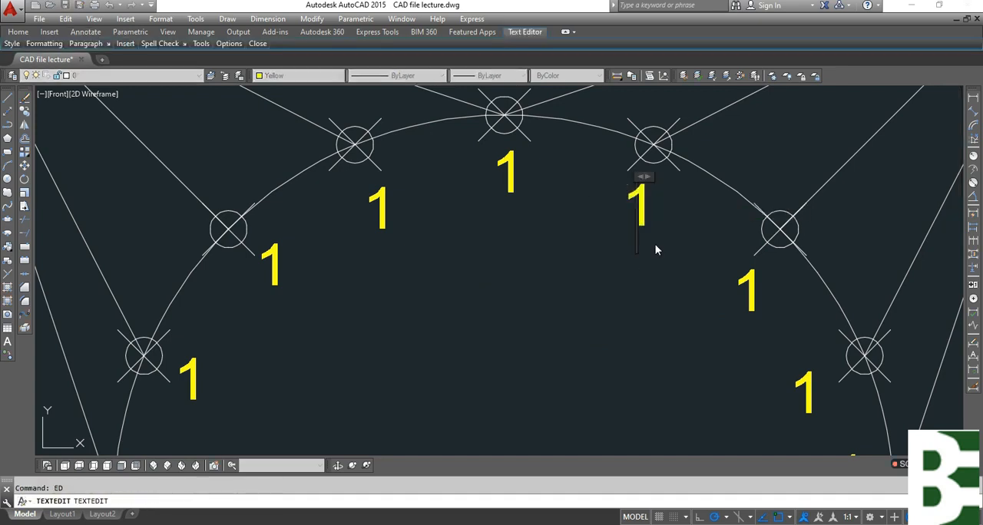
pyautogui.press('BackSpace')
pyautogui.write('2')
pyautogui.click(678, 312)
# Change the label of the second division point clockwise from the top to 3.
pyautogui.click(771, 306)
pyautogui.click(724, 292)
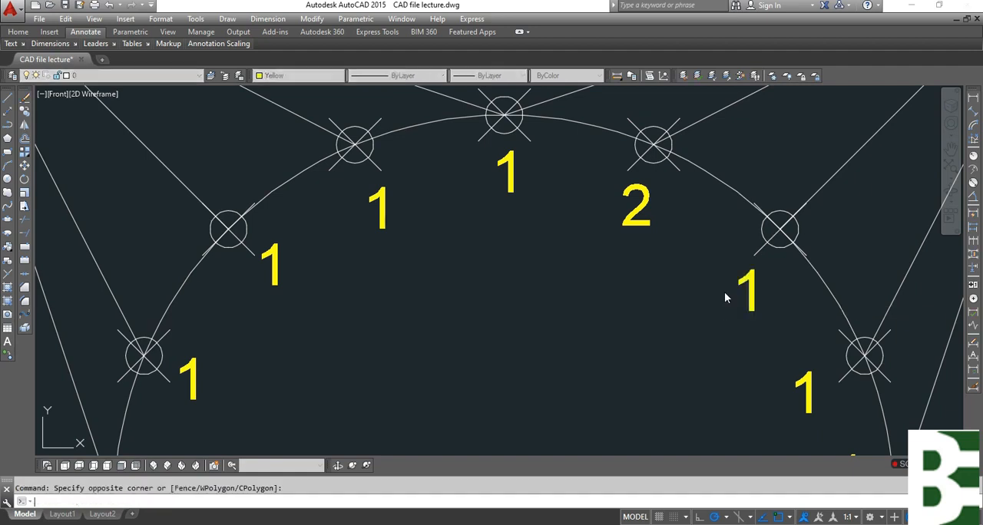
pyautogui.press('BackSpace')
pyautogui.write('3')
pyautogui.click(751, 380)
# Change the label of the third division point clockwise from the top to 4.
pyautogui.click(816, 417)
pyautogui.click(769, 392)
pyautogui.press('space')
pyautogui.moveTo(717, 369); pyautogui.dragTo(636, 273, button='middle')
pyautogui.press('BackSpace')
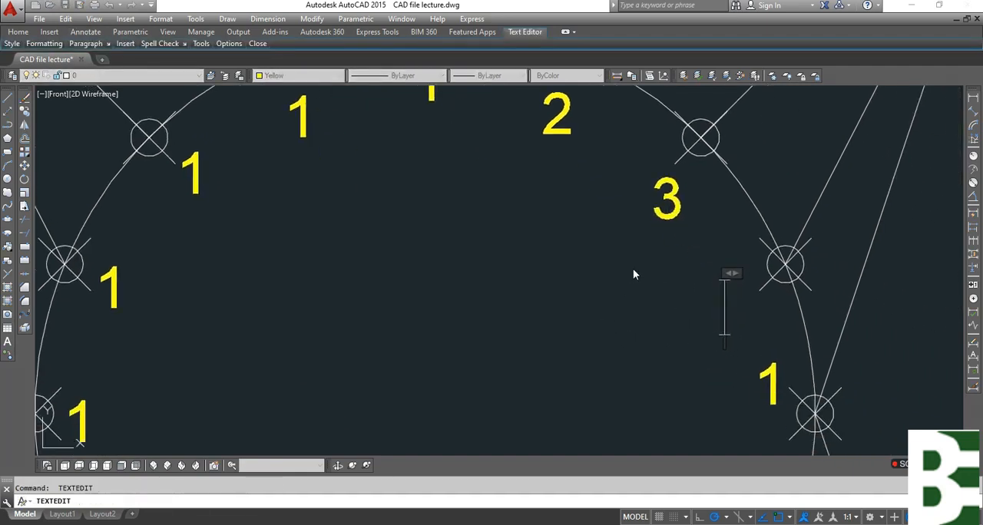
pyautogui.write('4')
# Change the label at the circle's rightmost division point to 5.
pyautogui.click(803, 423)
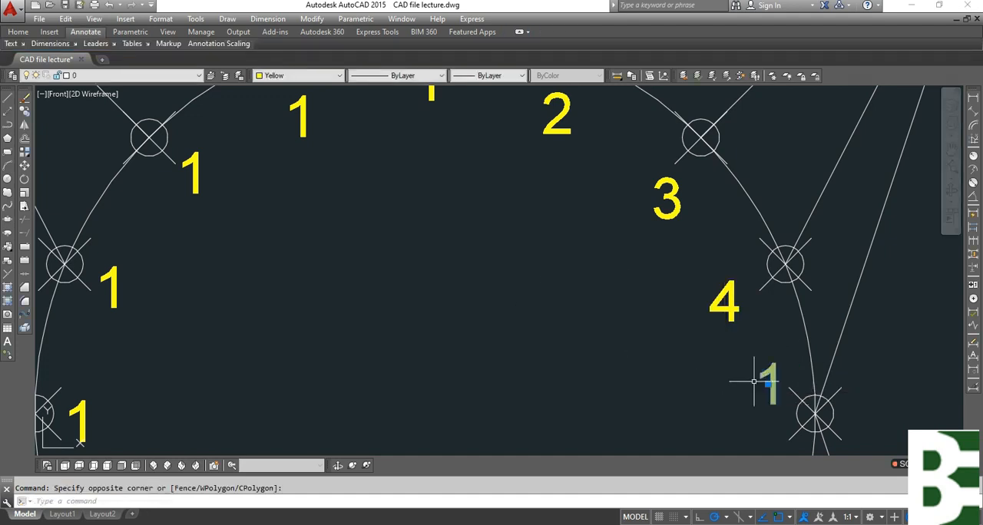
pyautogui.click(753, 382)
pyautogui.press('BackSpace')
pyautogui.write('5')
pyautogui.click(759, 423)
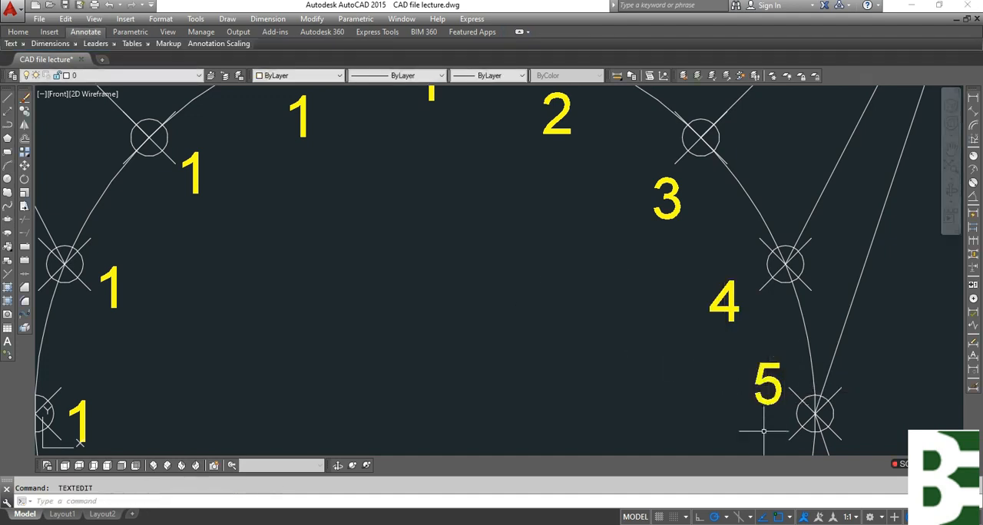
# Change the label of the first division point below the rightmost one to 6.
pyautogui.moveTo(765, 431); pyautogui.dragTo(736, 253, button='middle')
pyautogui.click(749, 331)
pyautogui.click(667, 348)
pyautogui.press('Return')
pyautogui.press('BackSpace')
pyautogui.write('6')
# Change the label of the division point following 6 clockwise to 7.
pyautogui.moveTo(667, 392); pyautogui.dragTo(673, 261, button='middle')
pyautogui.click(665, 279)
pyautogui.click(615, 313)
pyautogui.press('Return')
pyautogui.press('Delete')
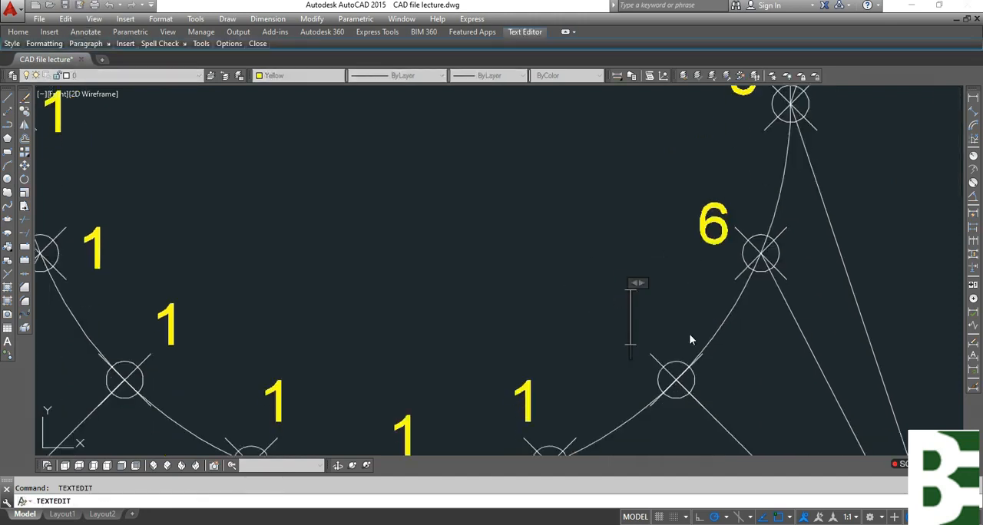
pyautogui.write('7')
pyautogui.click(535, 289)
# Change the label of the division point just right of the circle's bottom to 8.
pyautogui.click(566, 358)
pyautogui.click(520, 400)
pyautogui.press('Return')
pyautogui.press('Delete')
pyautogui.write('8')
pyautogui.click(494, 391)
# Change the label at the circle's bottom division point to 9.
pyautogui.moveTo(494, 391); pyautogui.dragTo(568, 255, button='middle')
pyautogui.click(565, 256)
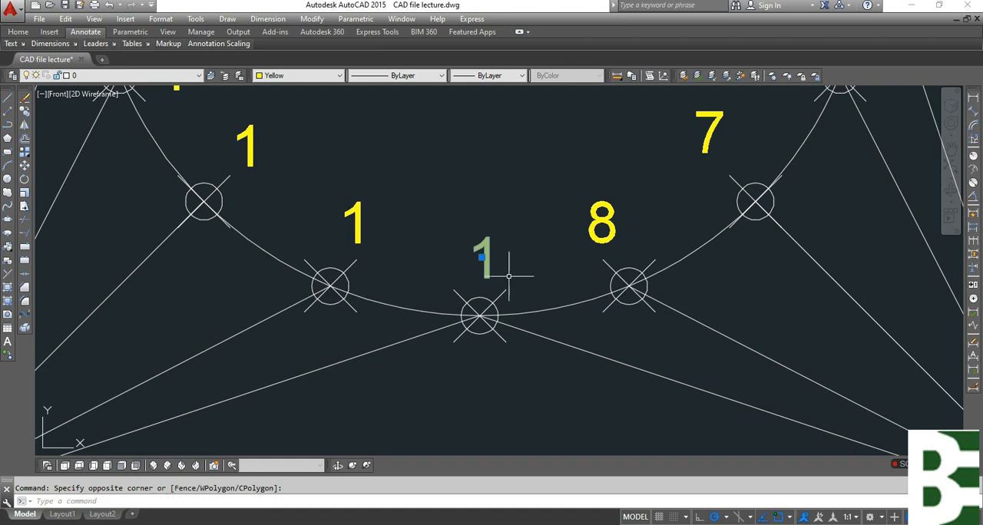
pyautogui.click(456, 259)
pyautogui.press('Return')
pyautogui.press('Delete')
pyautogui.write('9')
pyautogui.click(450, 151)
# Change the label of the division point just left of the circle's bottom to 10.
pyautogui.click(392, 214)
pyautogui.click(323, 229)
pyautogui.press('Return')
pyautogui.press('Delete')
pyautogui.write('10')
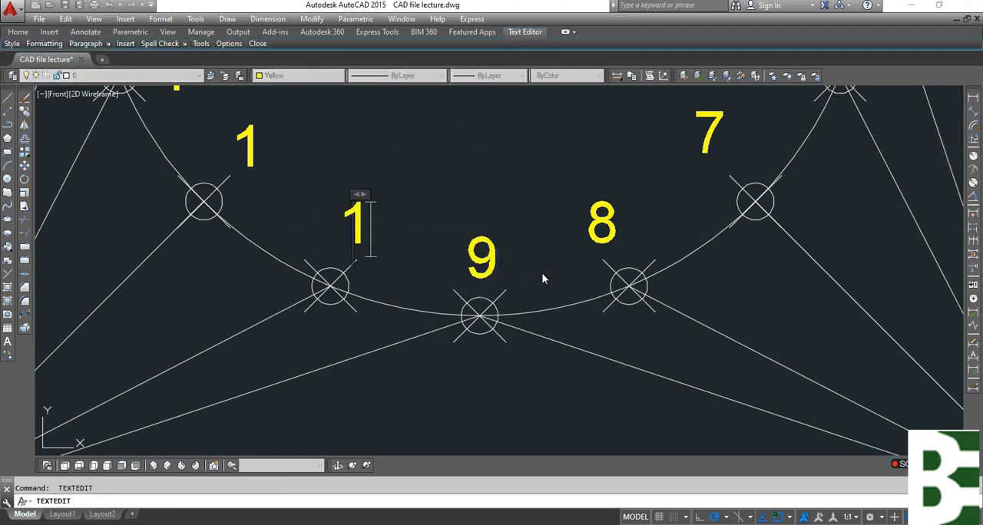
pyautogui.click(417, 192)
# Change the label of the division point following 10 clockwise to 11.
pyautogui.moveTo(266, 127); pyautogui.dragTo(359, 292, button='middle')
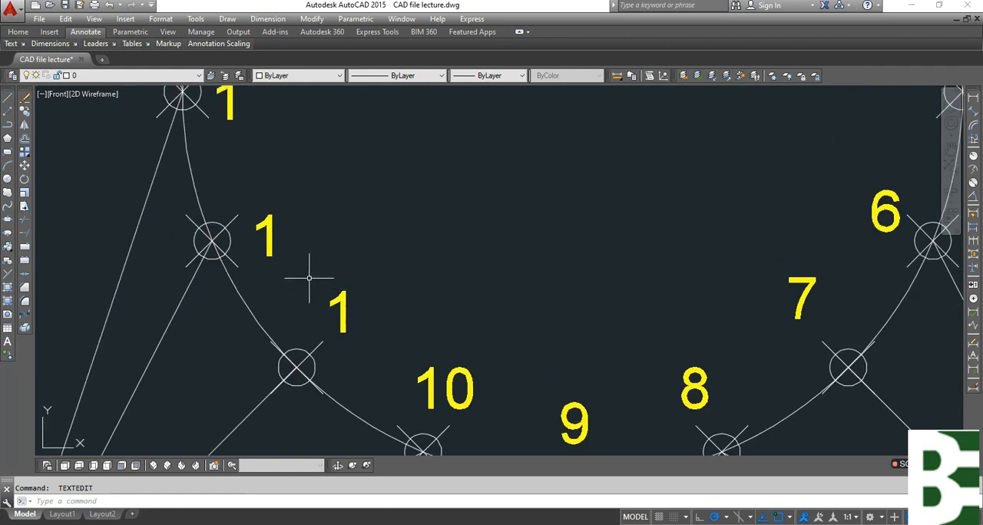
pyautogui.scroll(2, 310, 278)
pyautogui.click(272, 183)
pyautogui.press('Escape')
pyautogui.click(353, 333)
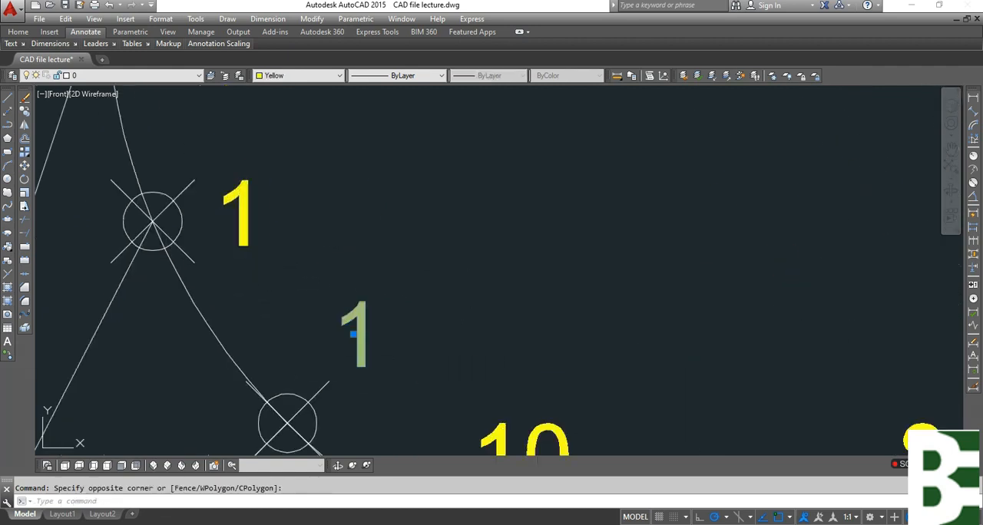
pyautogui.press('Return')
pyautogui.write('1')
pyautogui.click(571, 301)
# Change the label of the division point just below the circle's leftmost one to 12.
pyautogui.scroll(-3, 443, 305)
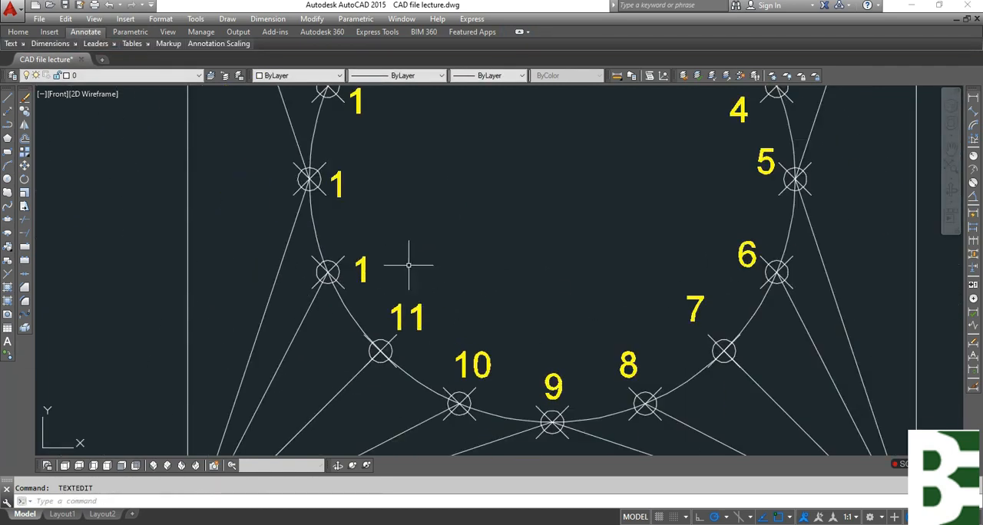
pyautogui.scroll(2, 351, 168)
pyautogui.click(406, 334)
pyautogui.click(365, 351)
pyautogui.press('Return')
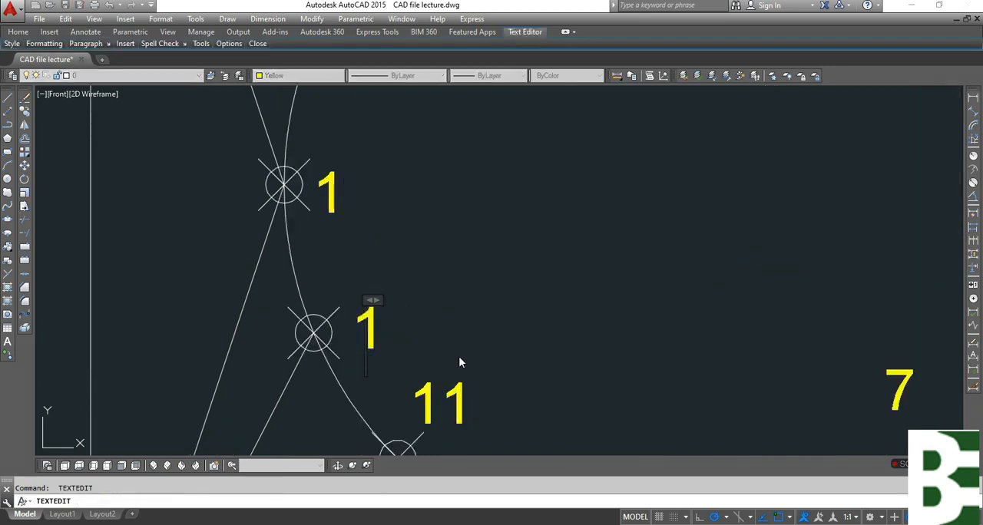
pyautogui.write('2')
pyautogui.click(459, 362)
# Change the label at the circle's leftmost division point to 13.
pyautogui.click(389, 184)
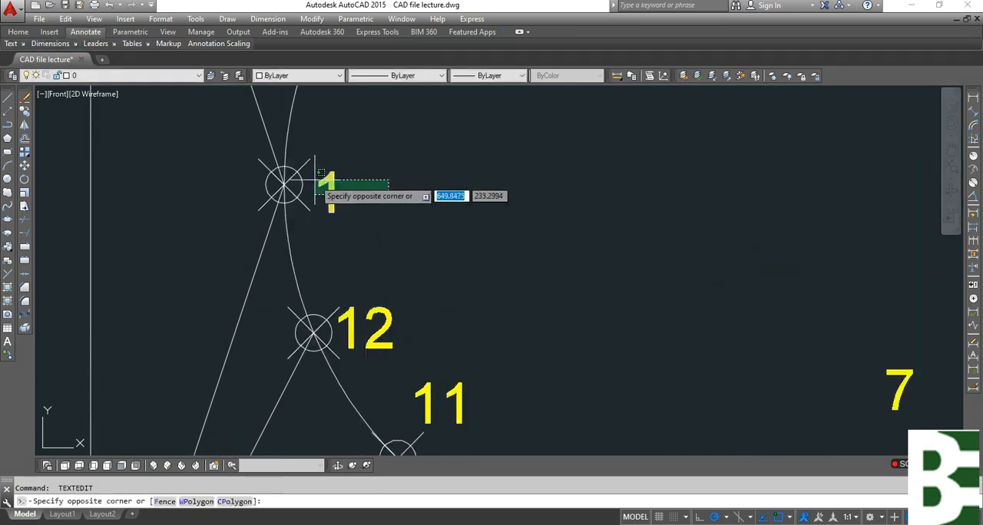
pyautogui.click(321, 174)
pyautogui.press('Return')
pyautogui.write('3')
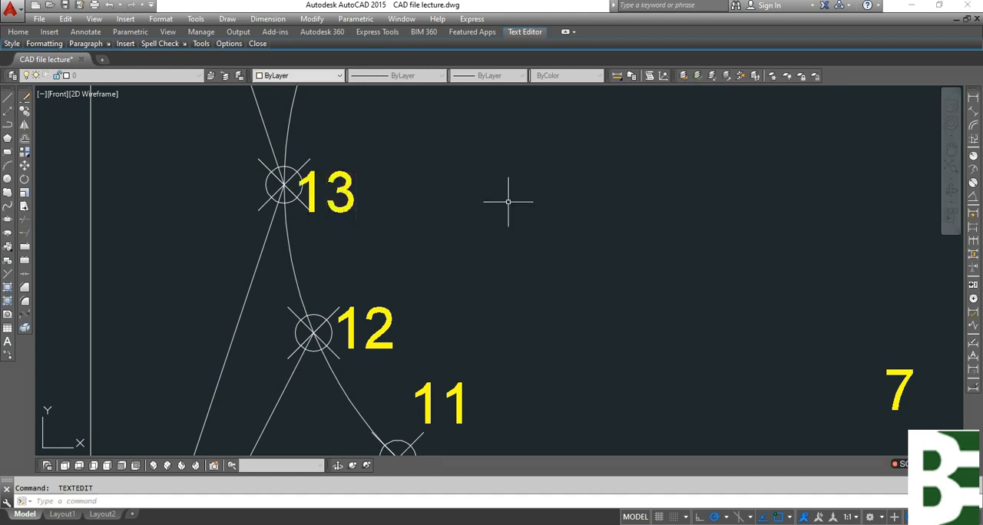
pyautogui.click(508, 202)
# Change the label of the division point just above the leftmost one to 14.
pyautogui.moveTo(441, 209); pyautogui.dragTo(481, 478, button='middle')
pyautogui.click(463, 383)
pyautogui.click(376, 328)
pyautogui.press('Return')
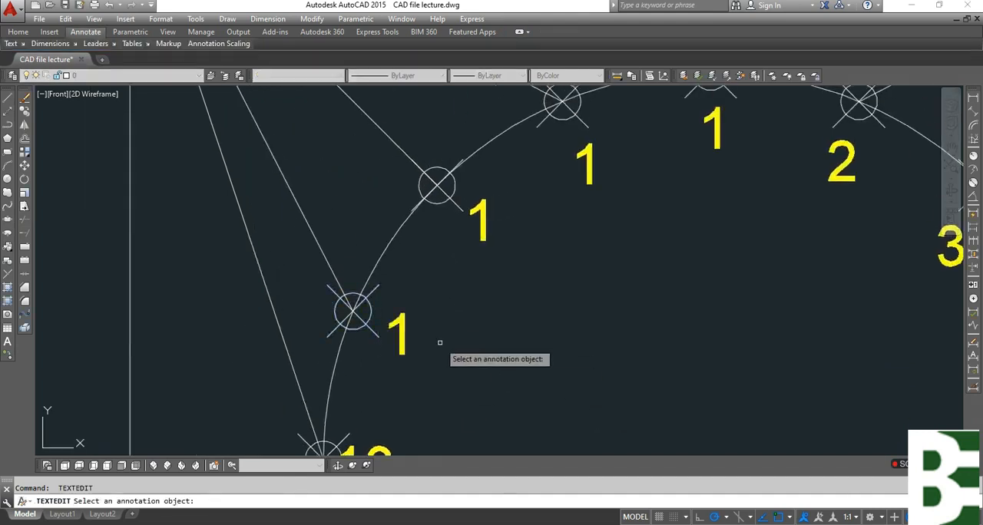
pyautogui.click(416, 334)
pyautogui.click(388, 326)
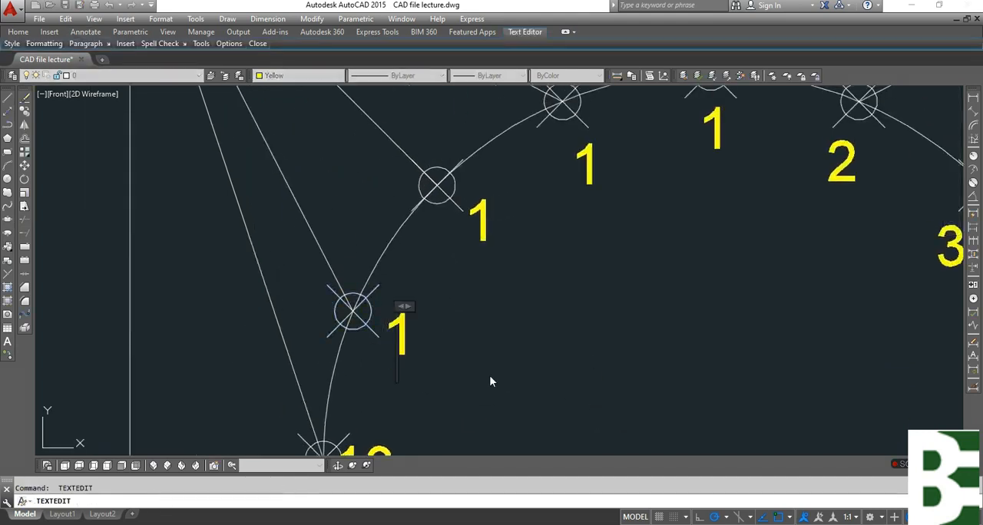
pyautogui.write('4')
pyautogui.click(555, 284)
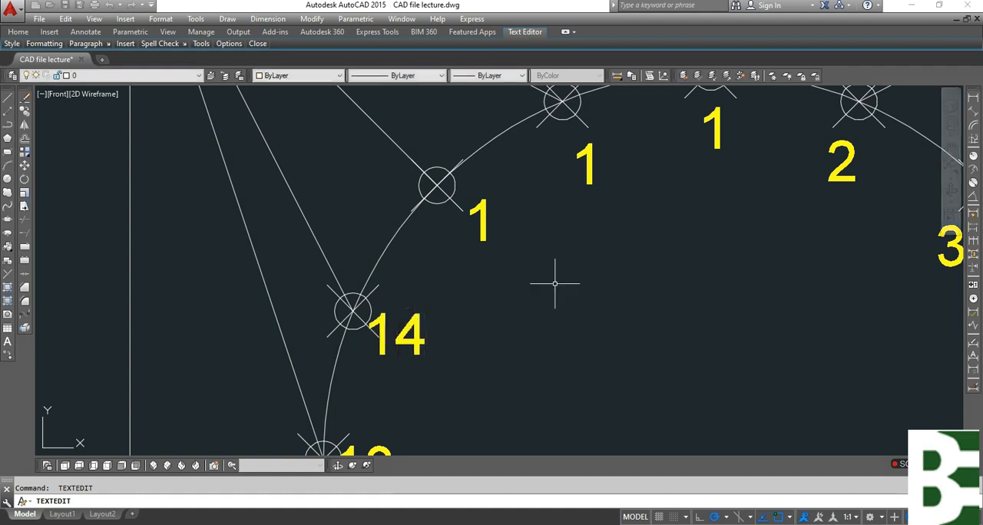
# Change the label of the division point following 14 clockwise to 15.
pyautogui.click(545, 274)
pyautogui.scroll(-2, 477, 254)
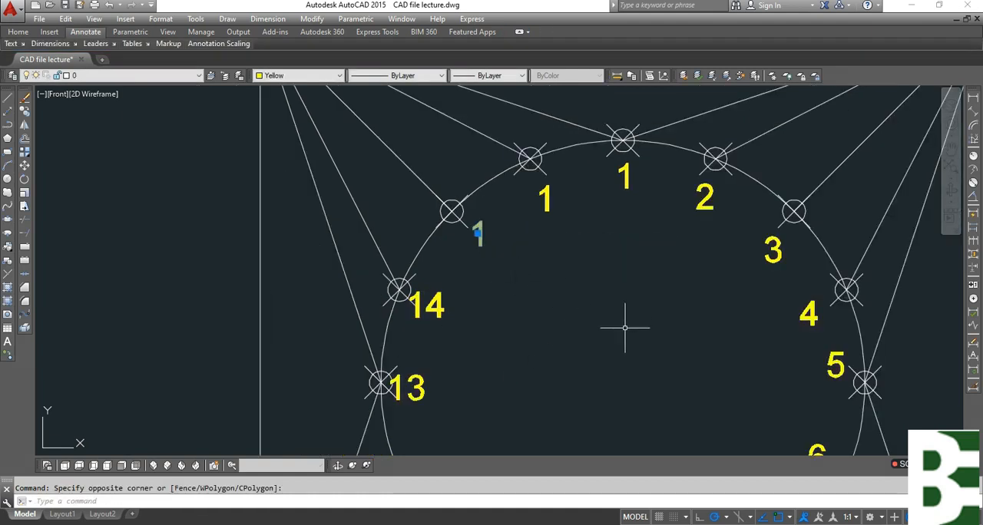
pyautogui.moveTo(644, 365); pyautogui.dragTo(635, 336, button='middle')
pyautogui.press('space')
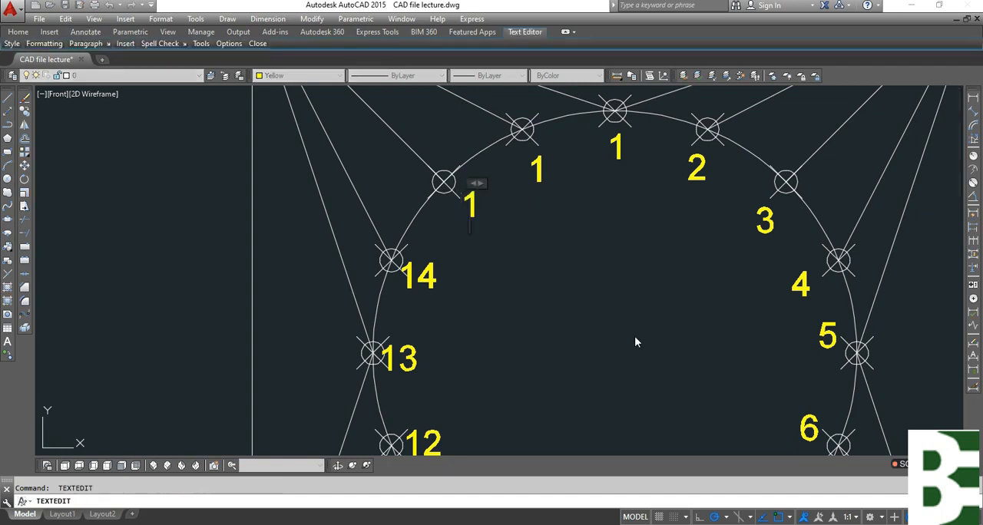
pyautogui.write('58')
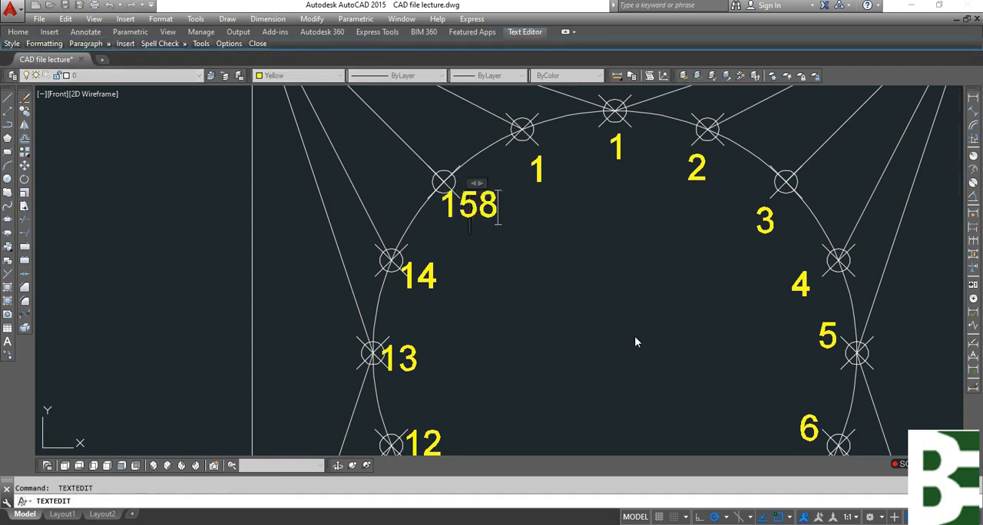
pyautogui.press('BackSpace')
pyautogui.click(595, 275)
# Change the label of the last division point, just left of the top, to 16.
pyautogui.click(557, 196)
pyautogui.click(520, 162)
pyautogui.press('space')
pyautogui.click(604, 234)
pyautogui.press('space')
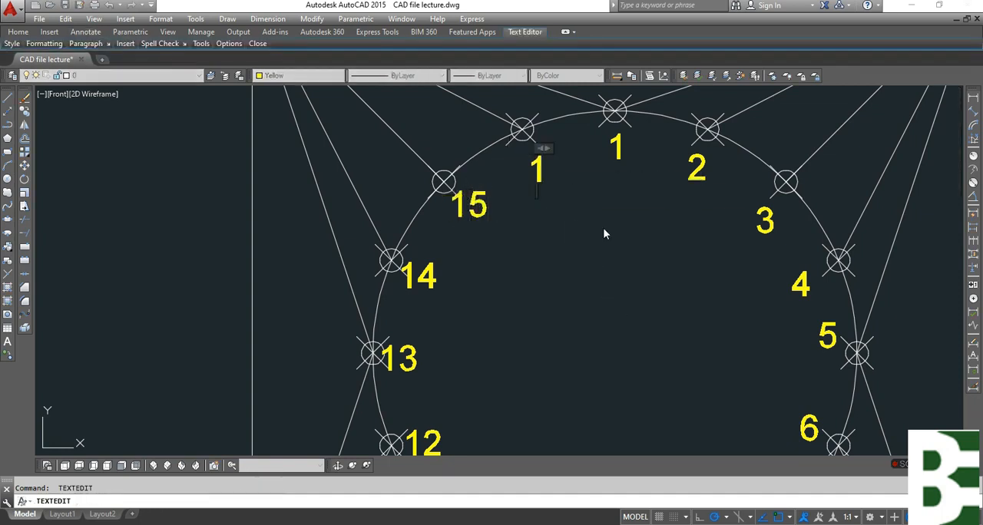
pyautogui.write('6')
pyautogui.press('Escape')
pyautogui.scroll(-4, 560, 194)
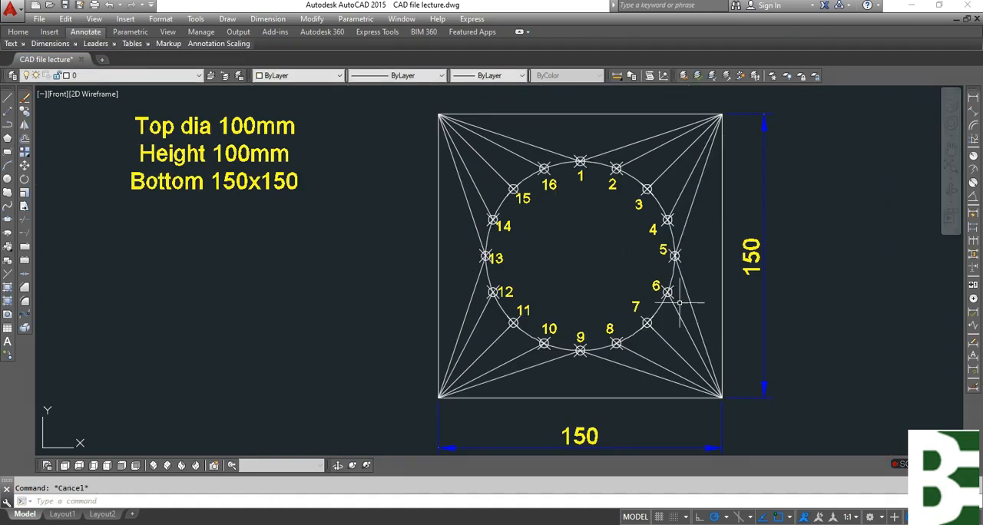
# Set the dimension scale (DIMSCALE) to 2.
pyautogui.moveTo(838, 309); pyautogui.dragTo(672, 342, button='middle')
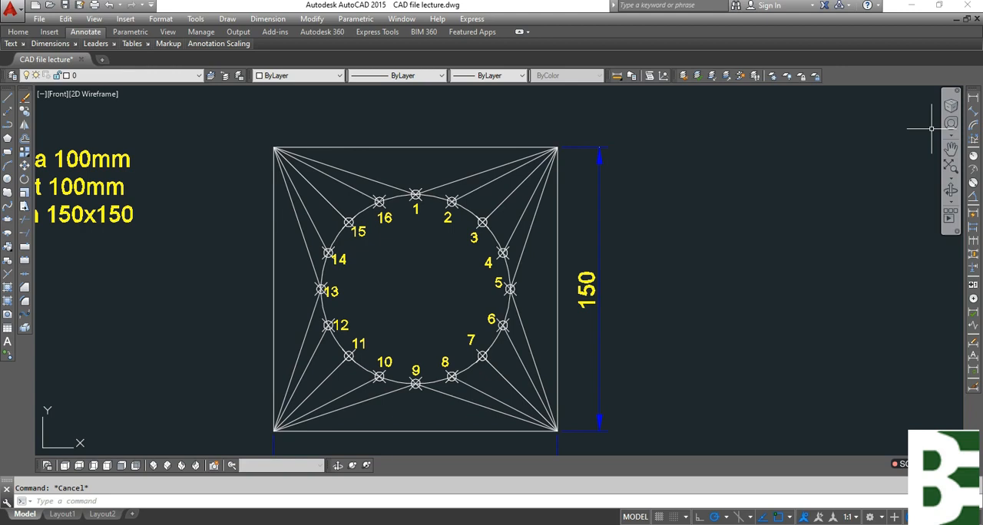
pyautogui.write('le')
pyautogui.press('Return')
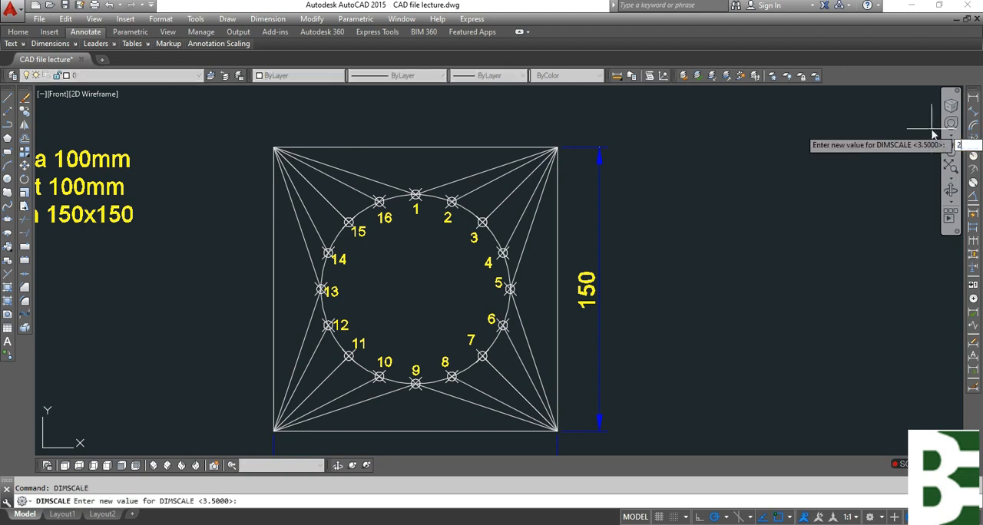
pyautogui.press('Return')
# Add an aligned dimension to the line from point 1 to the square's upper-right corner, placed above the line.
pyautogui.click(973, 112)
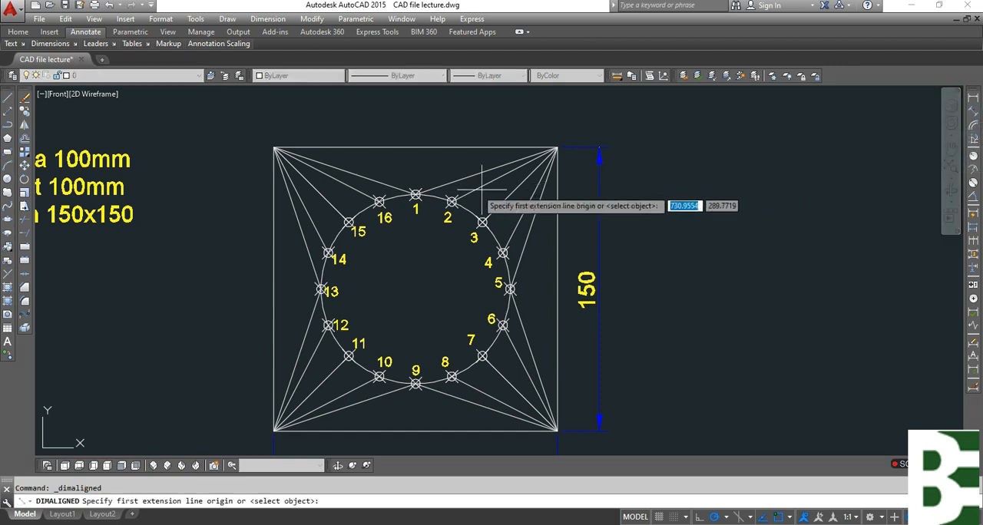
pyautogui.scroll(2, 450, 183)
pyautogui.press('Return')
pyautogui.click(486, 176)
pyautogui.scroll(4, 454, 161)
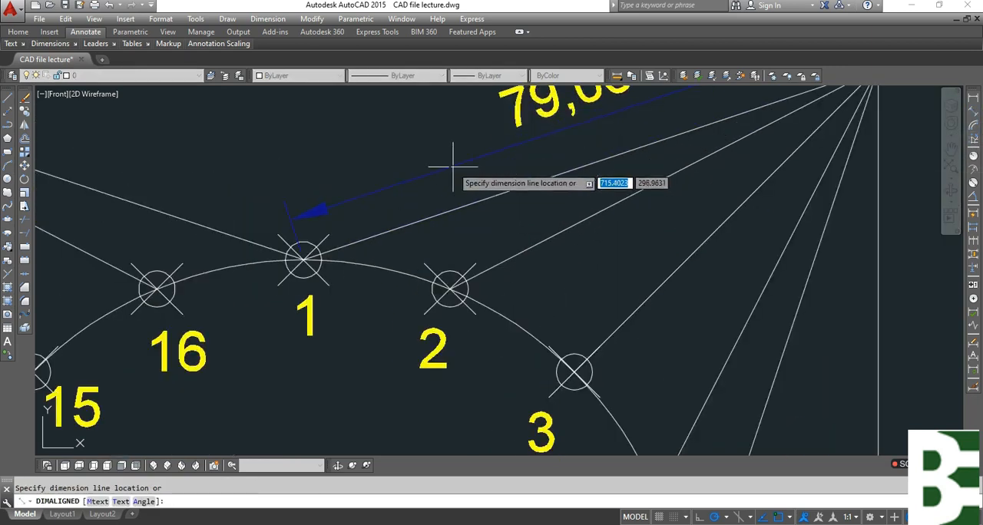
pyautogui.scroll(-2, 456, 176)
pyautogui.moveTo(445, 169); pyautogui.dragTo(450, 208, button='middle')
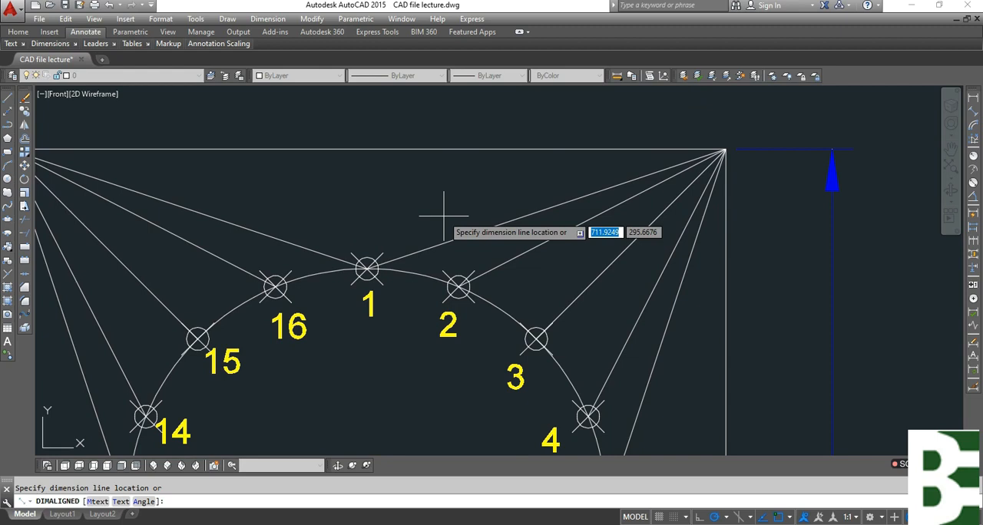
pyautogui.click(443, 215)
pyautogui.press('Escape')
# Copy the label 1 into the empty area to the right of the square's vertical 150 dimension.
pyautogui.write('co')
pyautogui.press('Return')
pyautogui.click(401, 321)
pyautogui.click(354, 304)
pyautogui.press('Return')
pyautogui.click(407, 327)
pyautogui.scroll(-4, 347, 249)
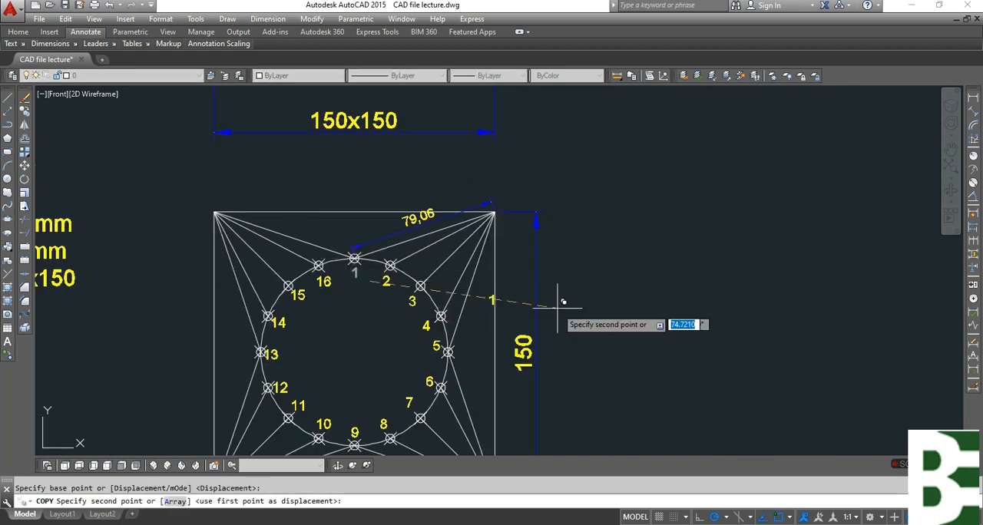
pyautogui.click(643, 249)
pyautogui.press('Escape')
pyautogui.click(658, 270)
pyautogui.click(605, 227)
pyautogui.write('ee')
pyautogui.press('Return')
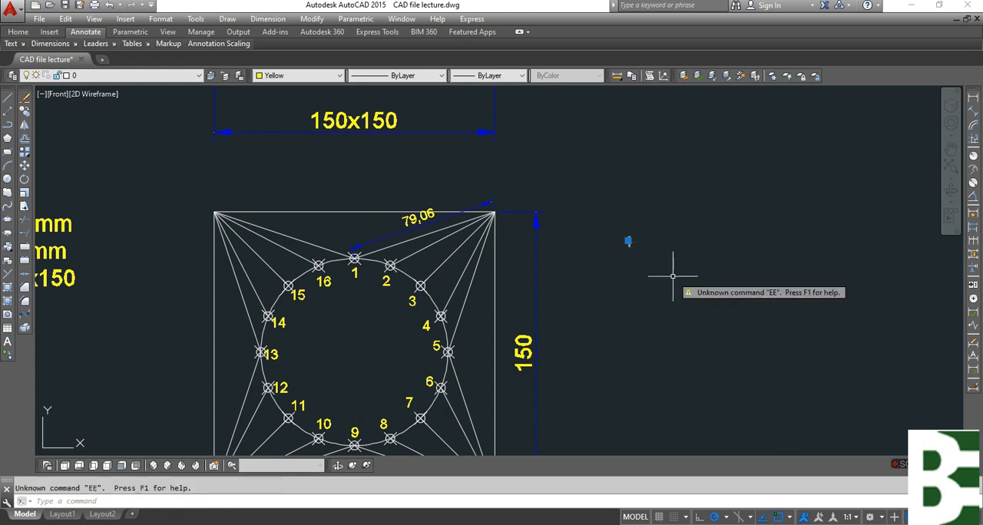
pyautogui.write('co')
pyautogui.press('Return')
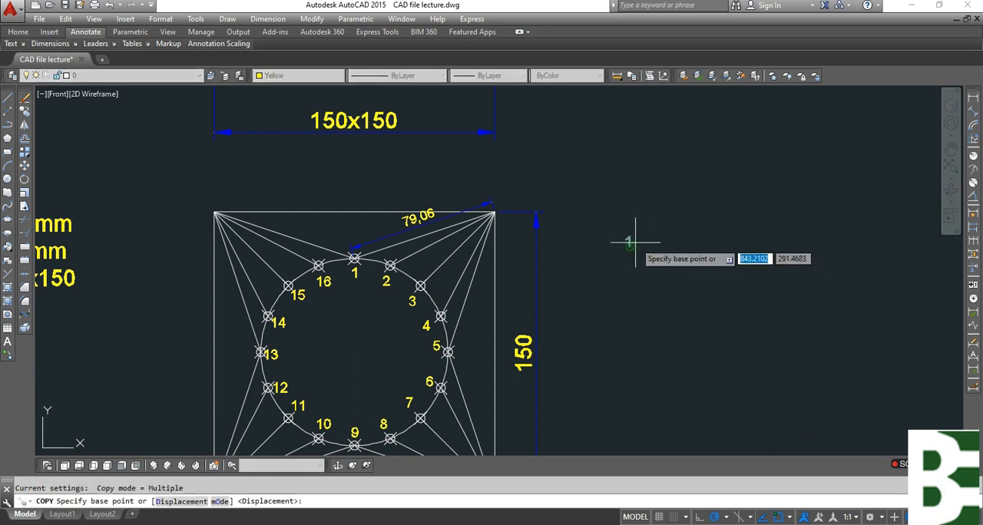
pyautogui.press('Escape')
# Edit the copied label beside the square to read "1 = 79.06".
pyautogui.click(636, 258)
pyautogui.click(611, 233)
pyautogui.write('ed')
pyautogui.press('Return')
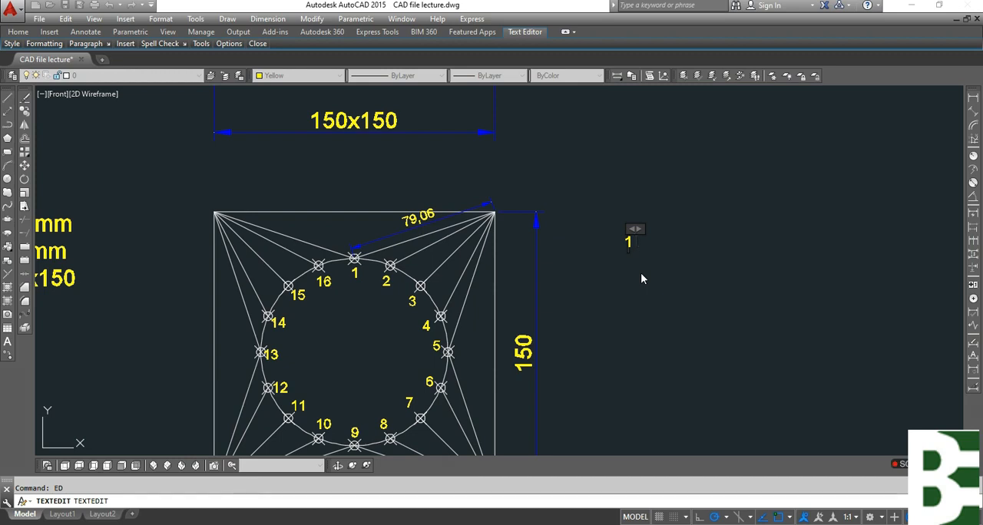
pyautogui.write('= 74')
pyautogui.press('BackSpace')
pyautogui.write('9.06')
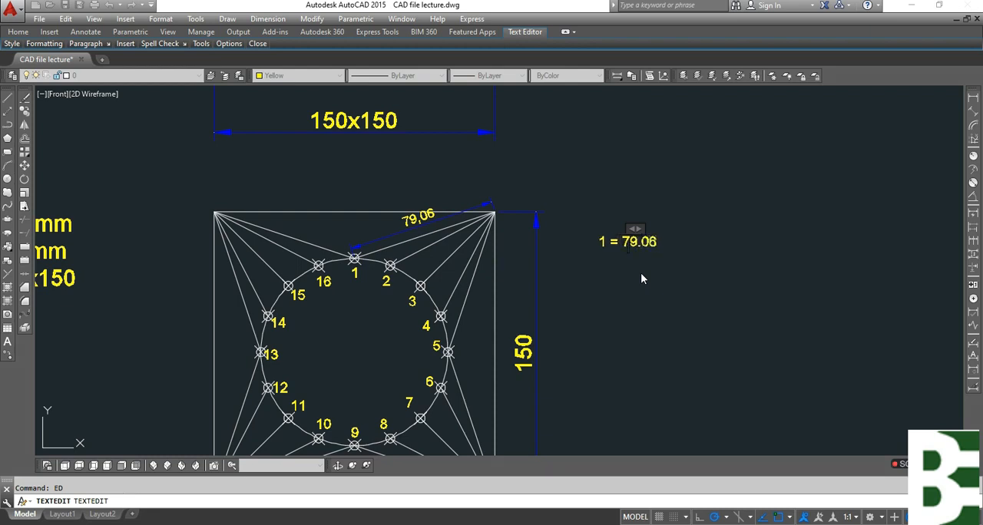
pyautogui.press('Escape')
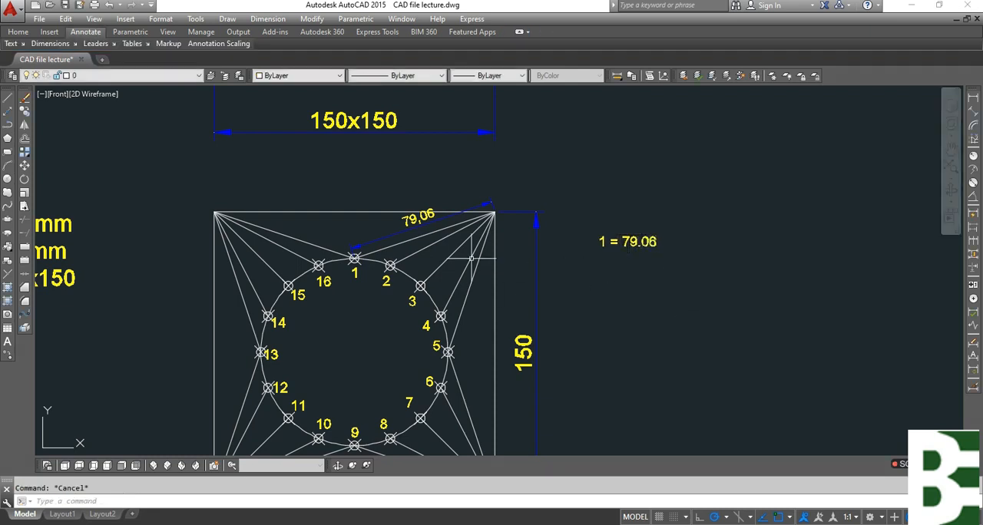
# Erase the aligned dimension on the line from point 1 to the square's corner.
pyautogui.click(435, 220)
pyautogui.write('e')
pyautogui.press('Return')
pyautogui.press('Escape')
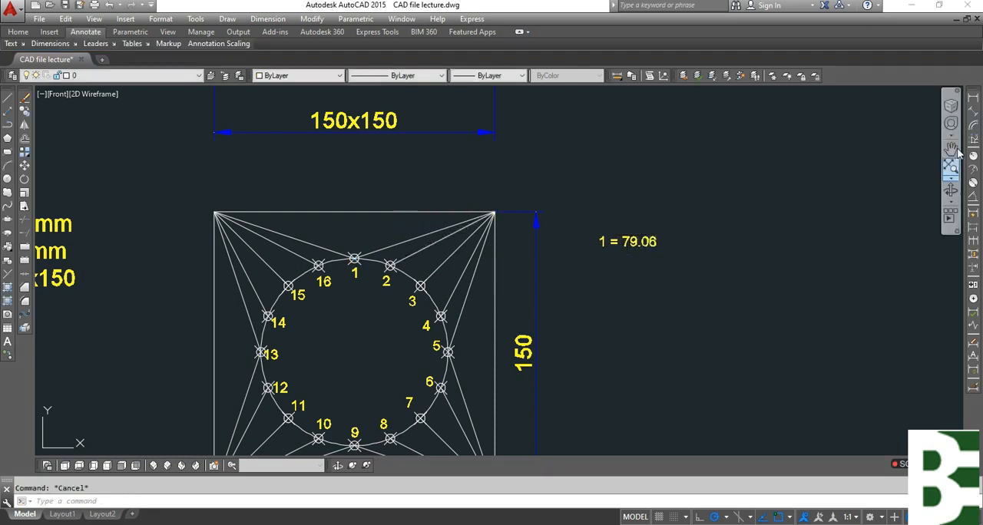
# Add an aligned dimension to the line from point 2 to the square's upper-right corner, placed above the line.
pyautogui.click(973, 111)
pyautogui.press('Return')
pyautogui.click(430, 244)
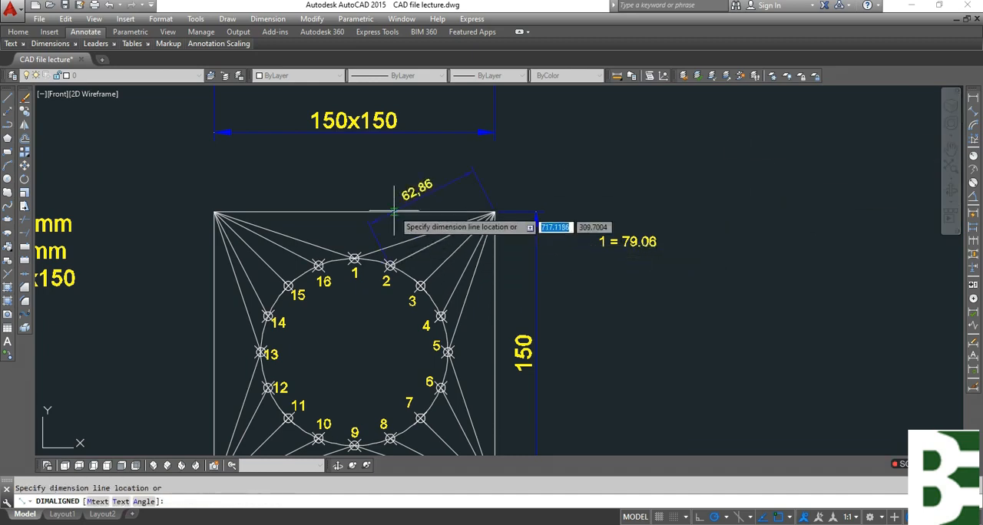
pyautogui.click(404, 221)
pyautogui.press('Escape')
pyautogui.write('c')
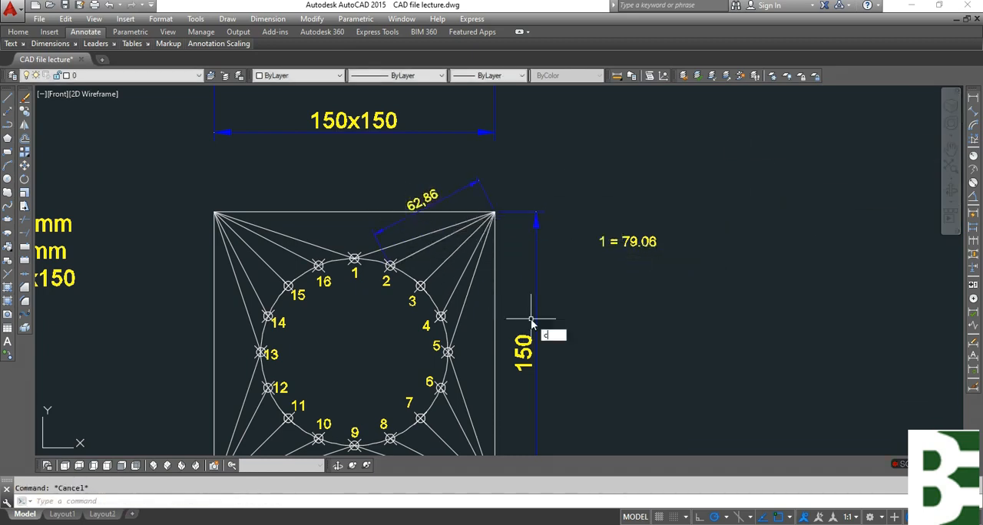
pyautogui.write('t o')
pyautogui.press('Return')
pyautogui.click(639, 242)
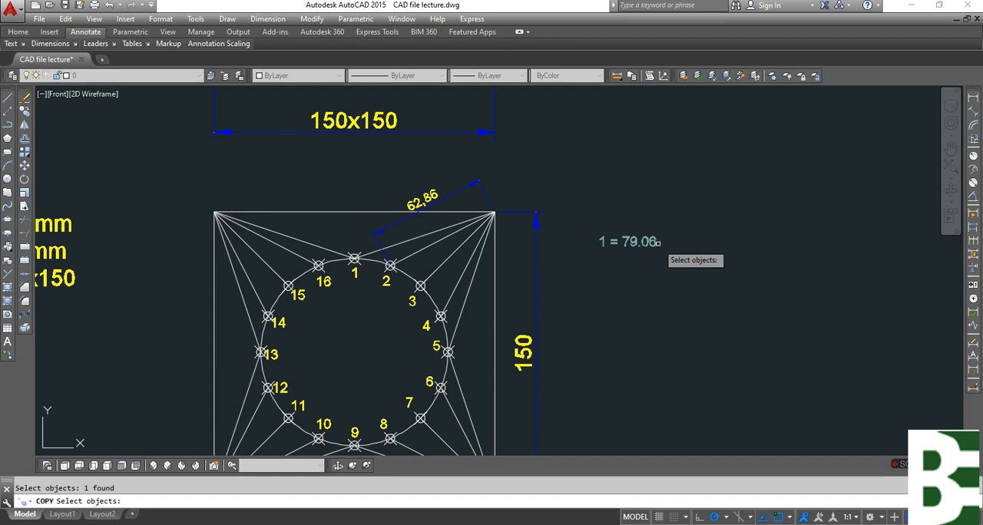
pyautogui.press('Escape')
# Add a second line reading "2 = 62.86" below "1 = 79.06" in the text beside the square.
pyautogui.write('ed')
pyautogui.press('Return')
pyautogui.click(677, 243)
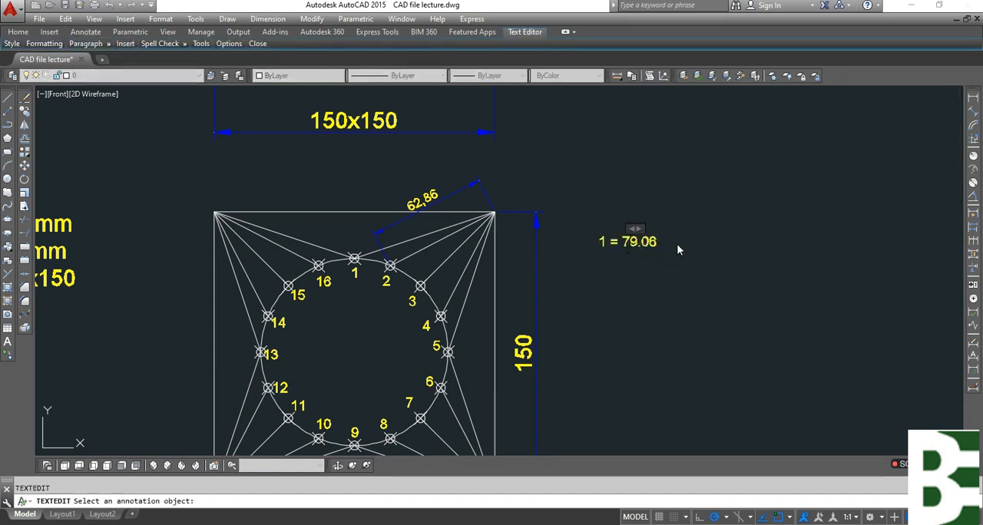
pyautogui.press('Right')
pyautogui.press('Right')
pyautogui.press('Right')
pyautogui.press('Right')
pyautogui.press('Right')
pyautogui.press('Return')
pyautogui.write('2 = ')
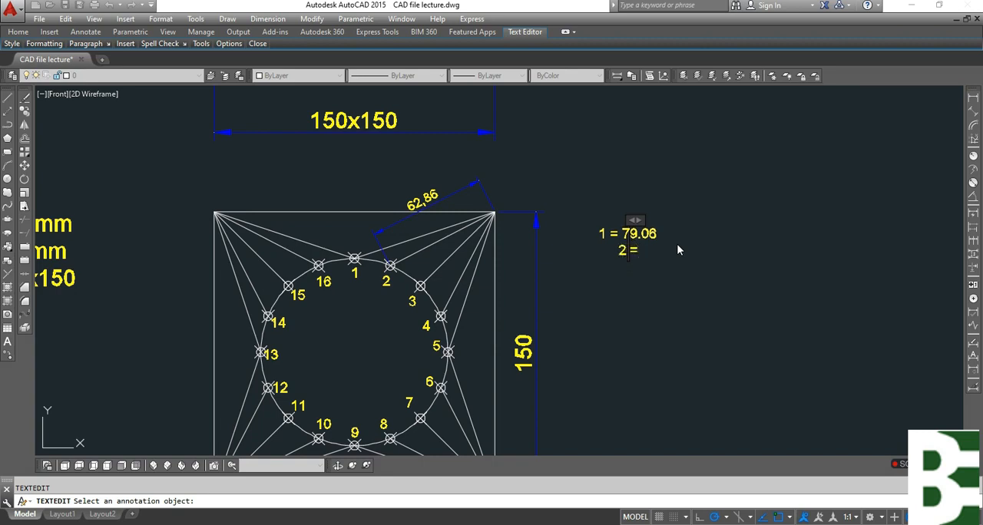
pyautogui.write('62.86')
# Extend the length list with the lines "3 =", "4 =", "5 =" and "6 =", leaving their values empty.
pyautogui.press('Return')
pyautogui.write('3 =')
pyautogui.press('Return')
pyautogui.write('4=')
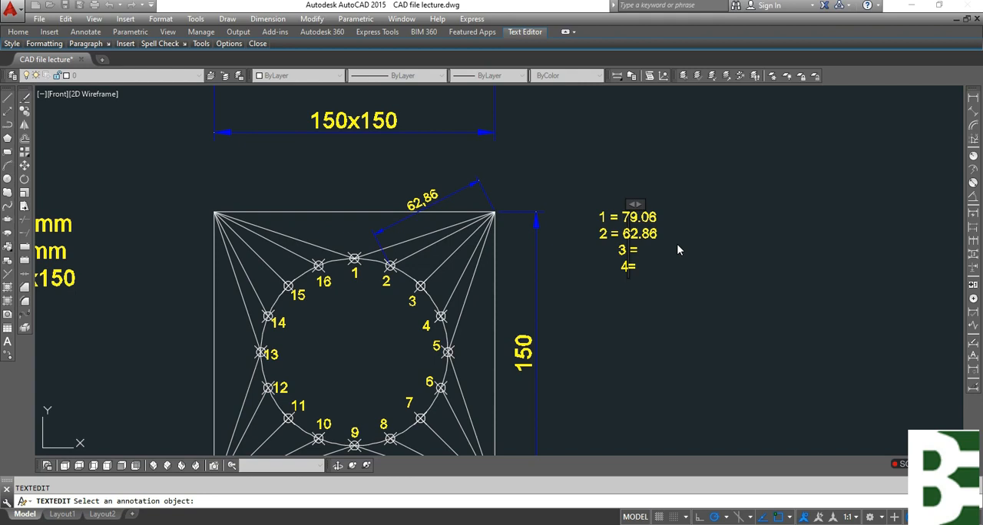
pyautogui.press('Return')
pyautogui.press('Up')
pyautogui.press('Down')
pyautogui.write('5 =')
pyautogui.press('Return')
pyautogui.write('6 =')
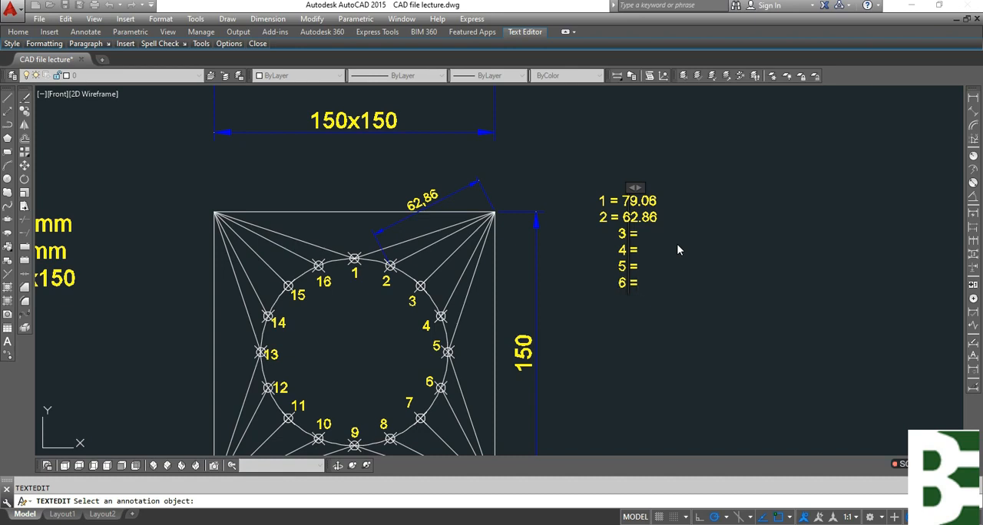
pyautogui.press('Escape')
# Erase the aligned dimension on the line from point 2 to the square's upper-right corner.
pyautogui.click(487, 193)
pyautogui.click(452, 176)
pyautogui.press('Escape')
pyautogui.click(487, 175)
pyautogui.click(454, 193)
pyautogui.write('e')
pyautogui.press('Escape')
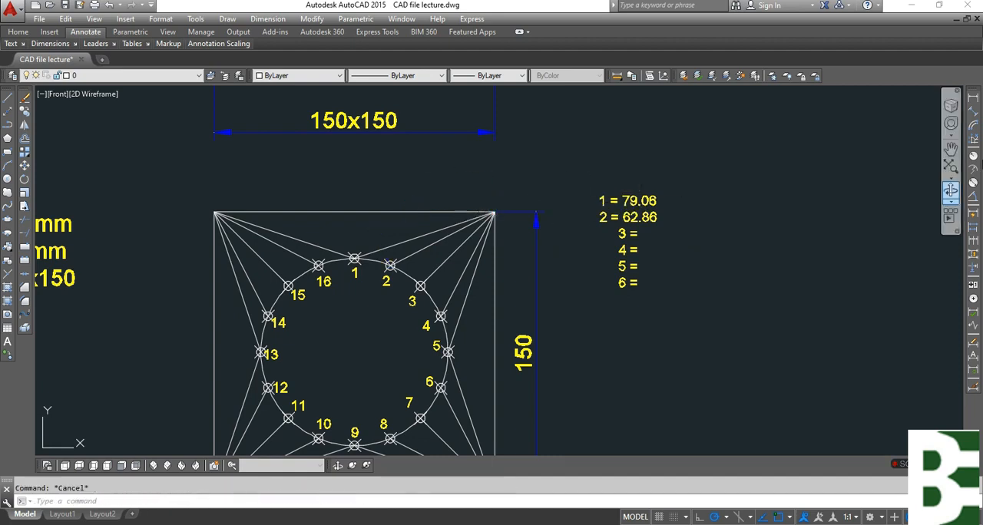
# Add an aligned dimension to the line from point 3 to the square's upper-right corner, placed above the line.
pyautogui.click(973, 115)
pyautogui.press('Return')
pyautogui.click(419, 251)
pyautogui.click(421, 203)
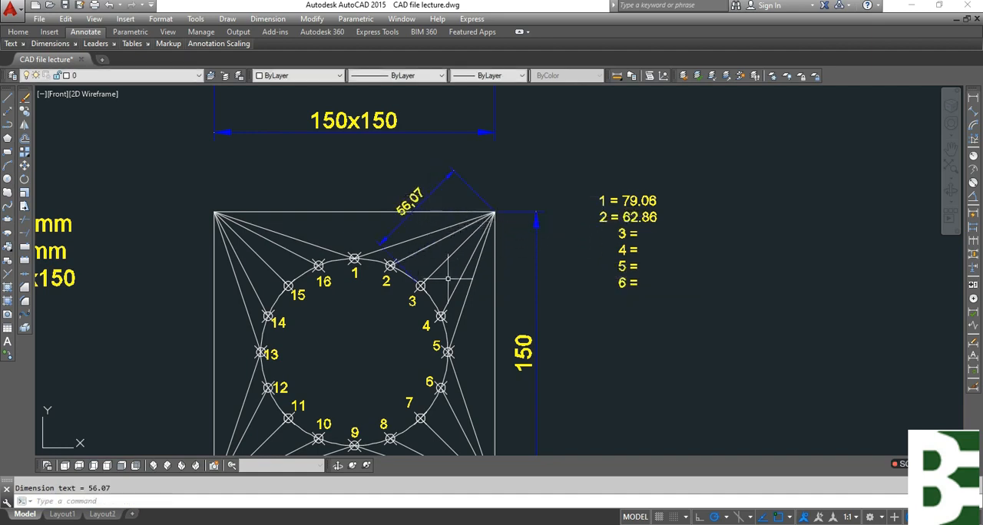
# Add aligned dimensions to the lines from points 4 and 5 to the square's upper-right corner.
pyautogui.press('Return')
pyautogui.press('Return')
pyautogui.click(427, 247)
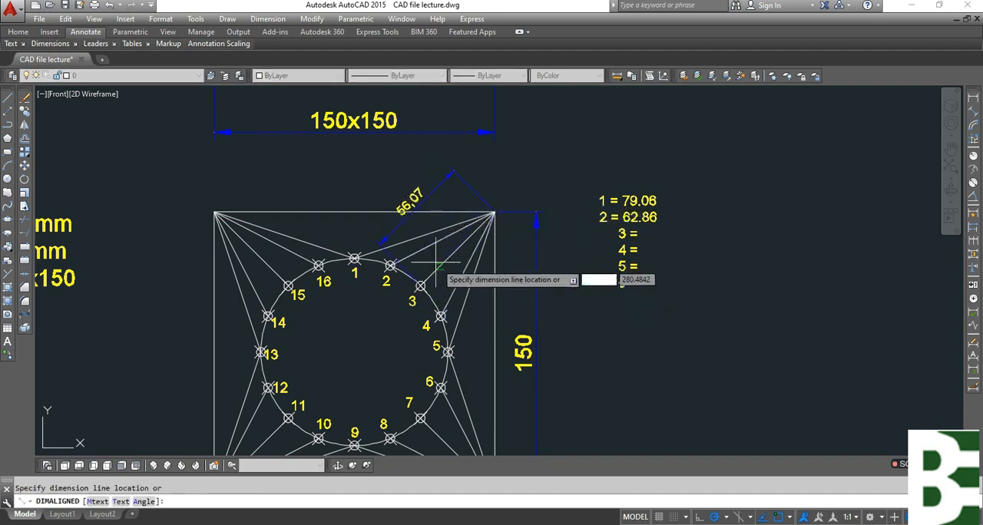
pyautogui.click(427, 247)
# Complete the third line of the length list so it reads "3 = 56.07".
pyautogui.press('Return')
pyautogui.press('Return')
pyautogui.click(469, 300)
pyautogui.click(472, 296)
pyautogui.press('Escape')
pyautogui.click(649, 246)
pyautogui.write('ed')
pyautogui.press('Return')
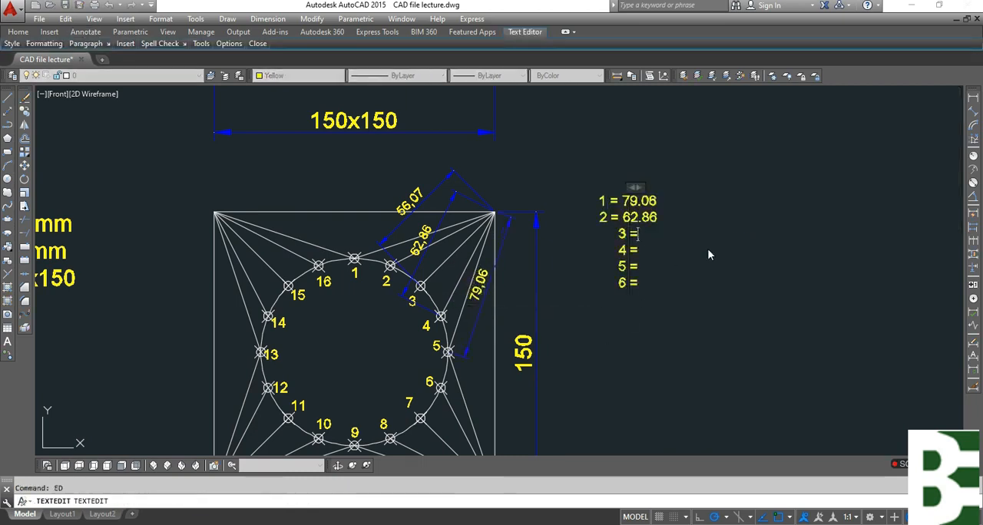
pyautogui.write('56.7')
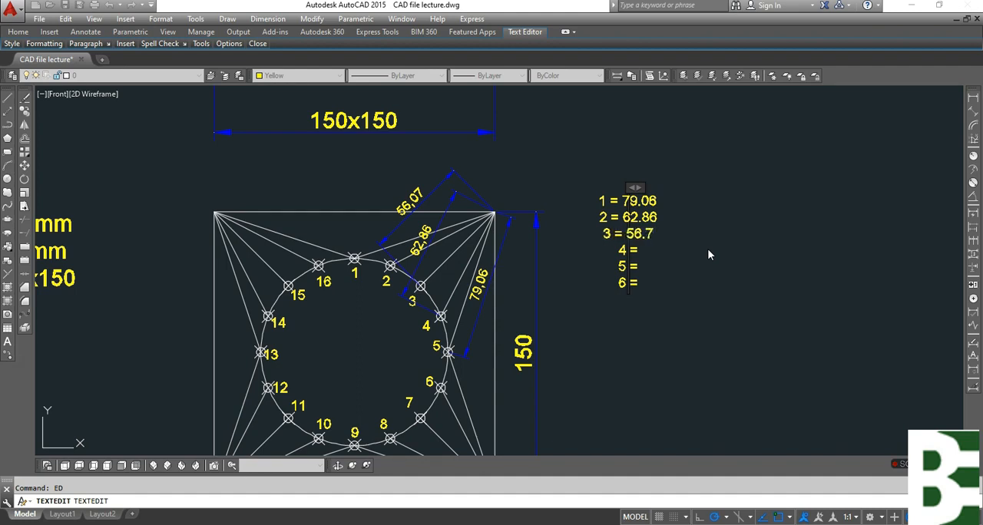
pyautogui.press('BackSpace')
pyautogui.write('07')
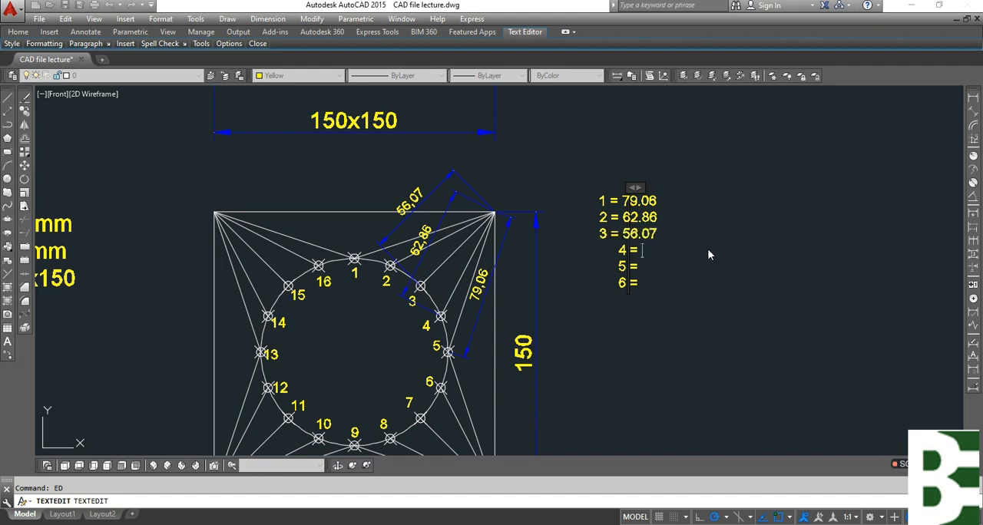
# Complete the next two lines of the length list as "4 = 62.86" and "5 = 79.06".
pyautogui.press('Down')
pyautogui.write('62')
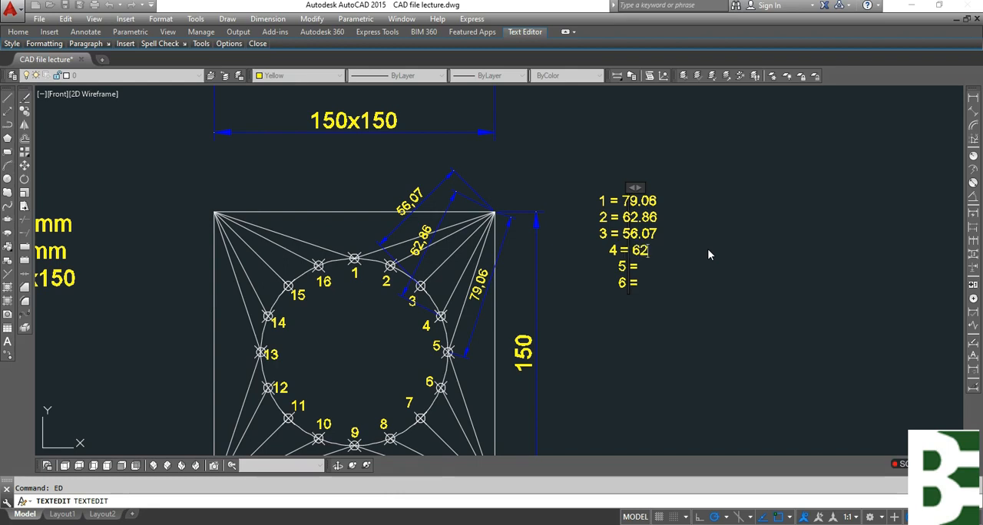
pyautogui.write('.86')
pyautogui.press('Down')
pyautogui.write('79')
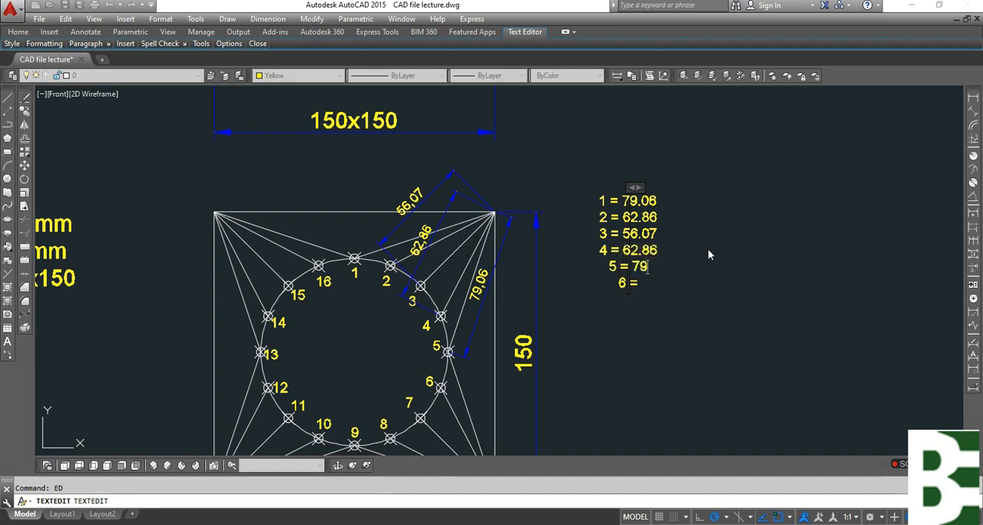
pyautogui.write('.06')
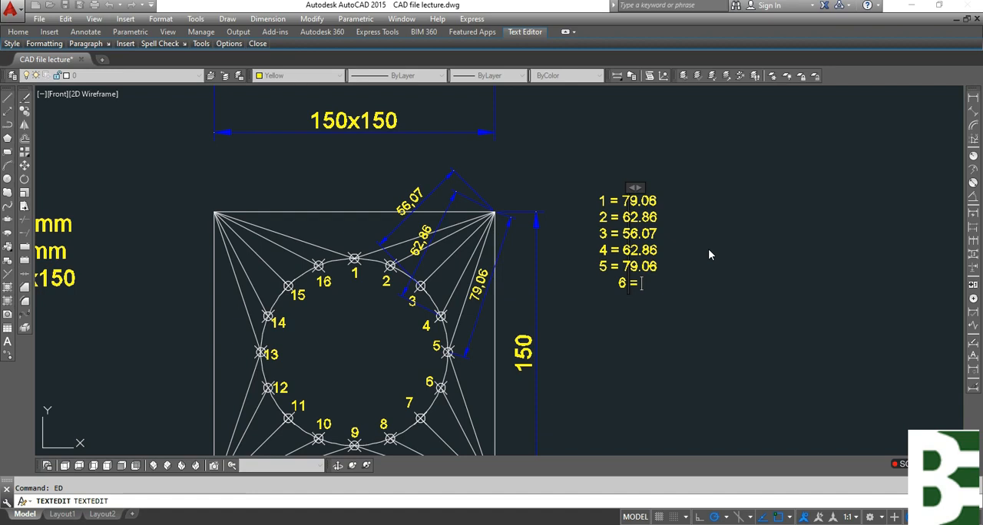
# Remove the empty "6 =" line from the length list and finish editing the text.
pyautogui.press('BackSpace')
pyautogui.press('BackSpace')
pyautogui.press('BackSpace')
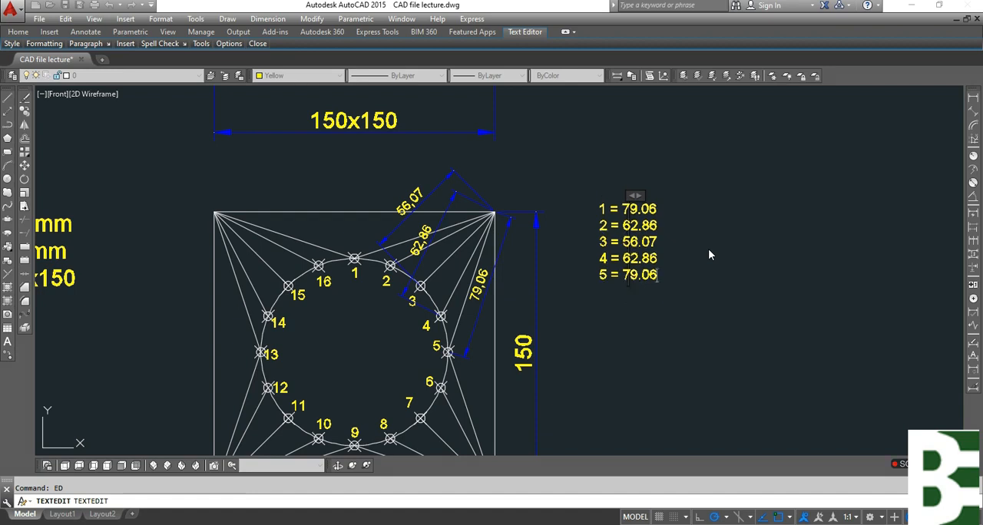
pyautogui.click(839, 213)
# Erase the three aligned dimensions on the lines from points 3, 4 and 5 to the upper-right corner.
pyautogui.click(487, 154)
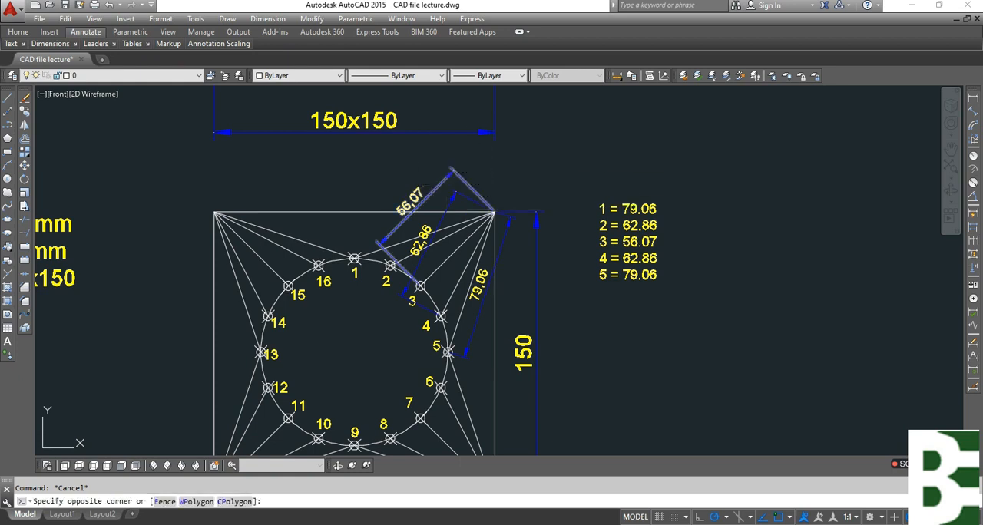
pyautogui.press('space')
pyautogui.click(458, 198)
pyautogui.click(450, 187)
pyautogui.press('space')
pyautogui.click(483, 288)
pyautogui.press('space')
pyautogui.press('Escape')
# Add aligned dimensions to the line from point 1 to the upper-right corner and from point 5 to the lower-right corner.
pyautogui.moveTo(548, 355); pyautogui.dragTo(538, 310, button='middle')
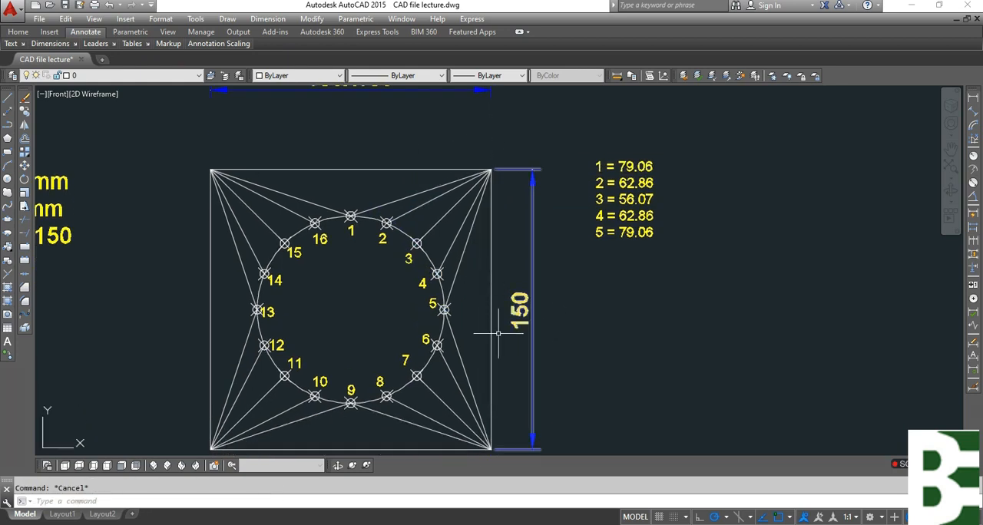
pyautogui.moveTo(566, 345); pyautogui.dragTo(541, 255, button='middle')
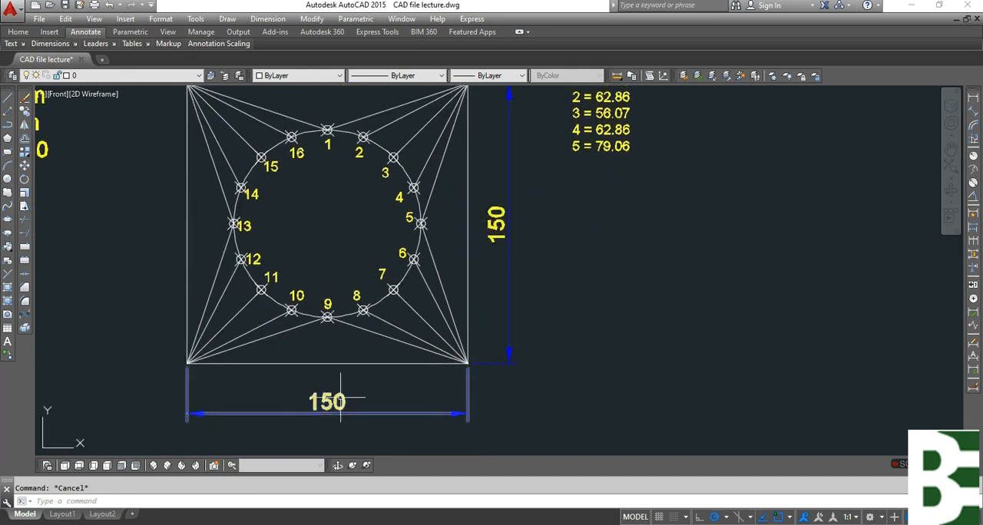
pyautogui.moveTo(464, 316); pyautogui.dragTo(467, 327, button='middle')
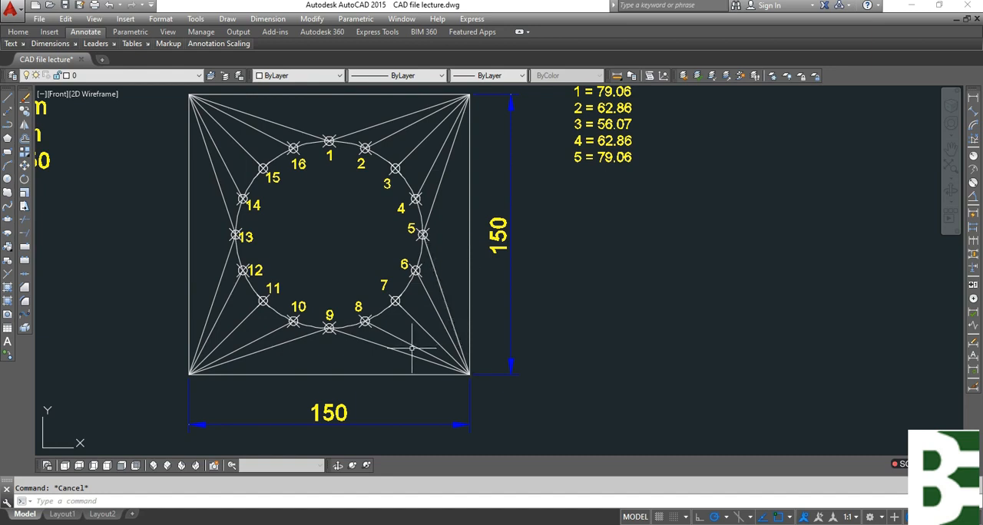
pyautogui.moveTo(450, 296); pyautogui.dragTo(421, 352, button='middle')
pyautogui.click(974, 112)
pyautogui.press('Return')
pyautogui.click(369, 174)
pyautogui.click(345, 161)
pyautogui.press('Return')
pyautogui.press('Return')
pyautogui.click(411, 338)
pyautogui.click(422, 330)
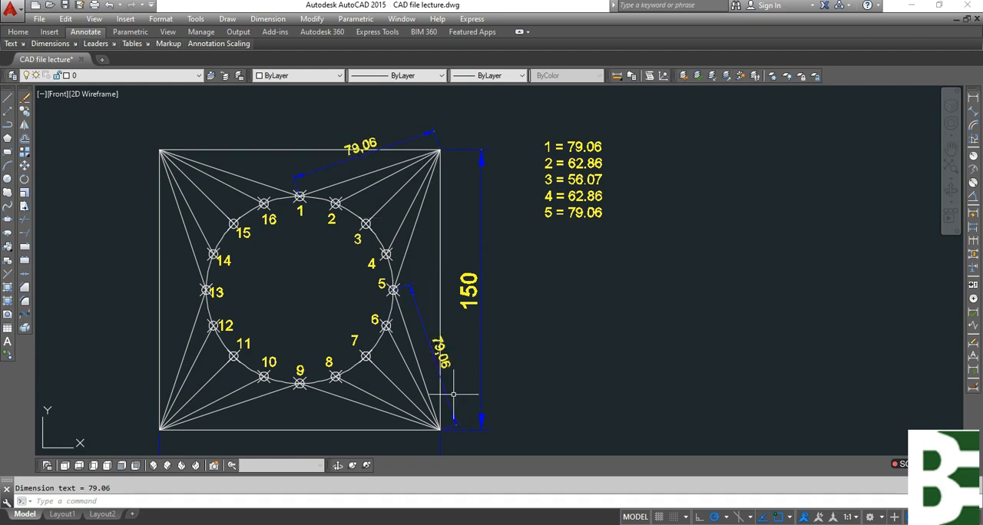
# Erase the aligned dimensions on the lines from point 5 to the lower-right corner and point 1 to the upper-right corner.
pyautogui.scroll(2, 453, 375)
pyautogui.click(459, 369)
pyautogui.click(438, 342)
pyautogui.write('e')
pyautogui.press('space')
pyautogui.moveTo(377, 192); pyautogui.dragTo(404, 345, button='middle')
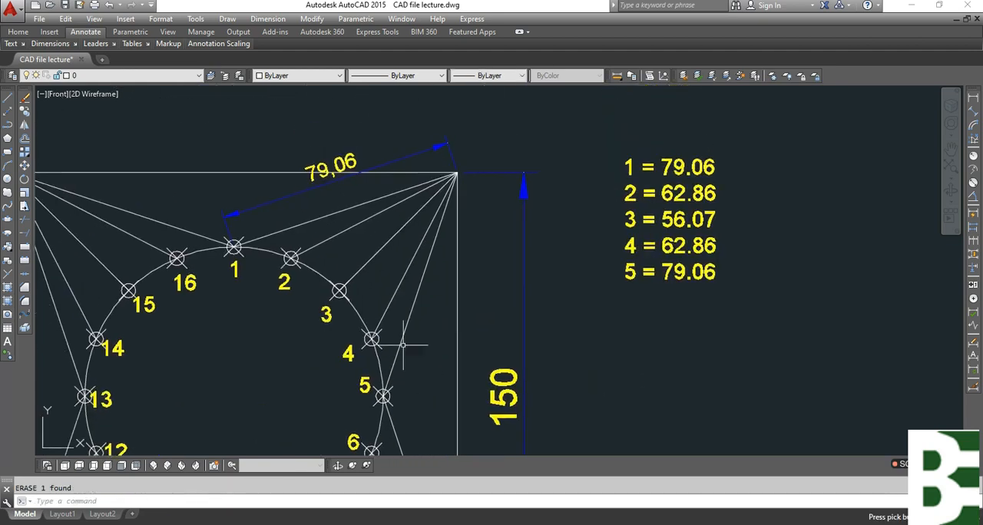
pyautogui.click(330, 165)
pyautogui.press('Delete')
pyautogui.scroll(-2, 381, 160)
pyautogui.press('Escape')
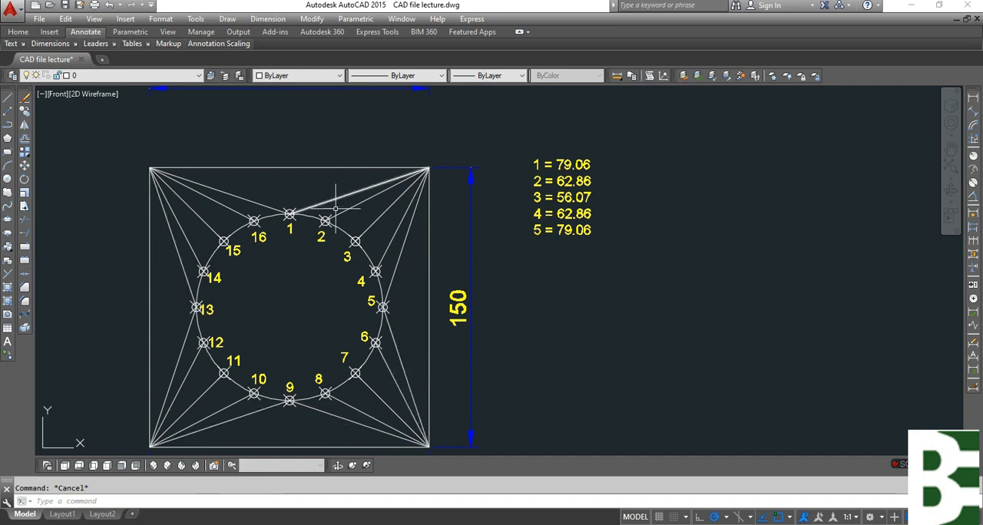
# Copy the circle and the lines from points 2 and 3 to the upper-right corner into the empty area right of the length list.
pyautogui.moveTo(581, 272); pyautogui.dragTo(432, 372, button='middle')
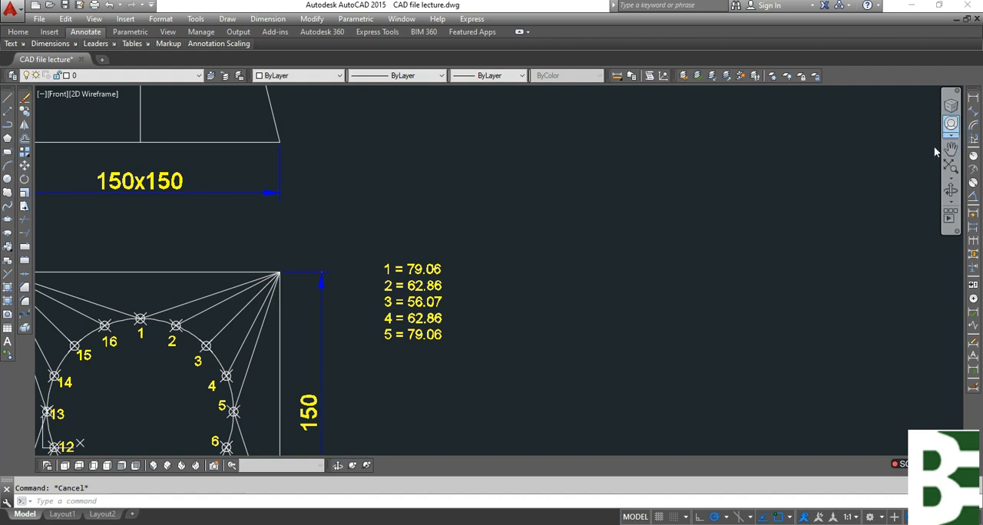
pyautogui.write('co')
pyautogui.press('Return')
pyautogui.scroll(2, 139, 347)
pyautogui.click(278, 329)
pyautogui.click(260, 276)
pyautogui.click(226, 329)
pyautogui.press('Return')
pyautogui.click(234, 333)
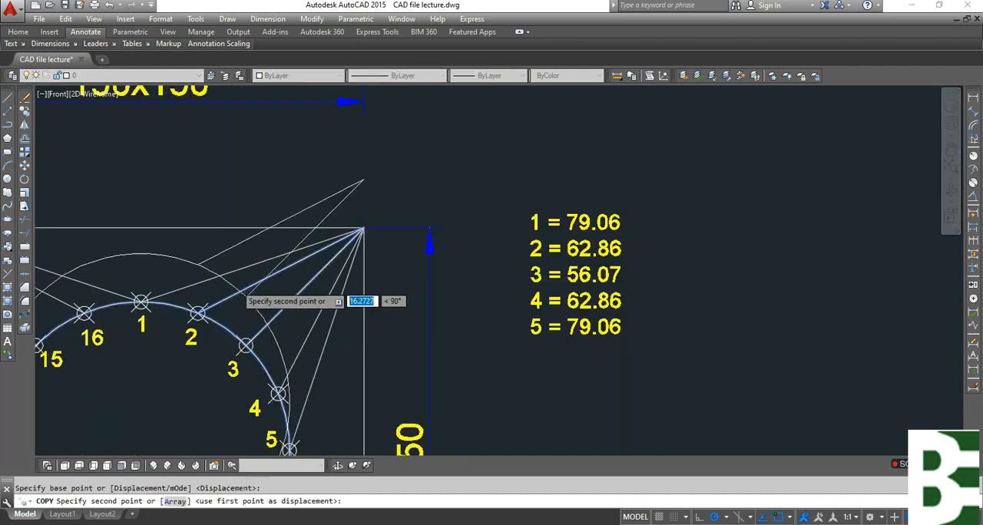
pyautogui.scroll(-2, 233, 290)
pyautogui.click(639, 344)
pyautogui.press('Escape')
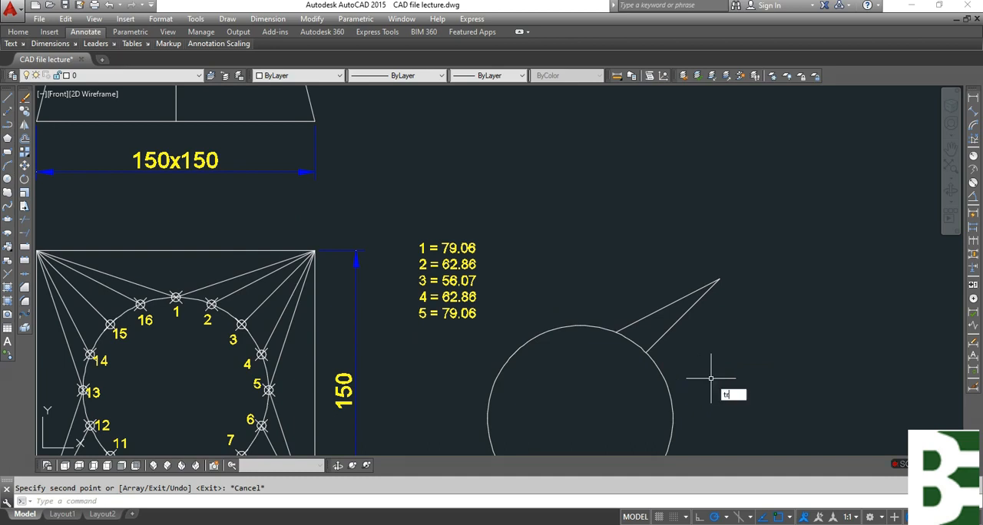
# Trim the copied circle, keeping only the short arc between the two copied lines.
pyautogui.press('Return')
pyautogui.press('Return')
pyautogui.click(698, 404)
pyautogui.click(647, 420)
pyautogui.press('Escape')
pyautogui.moveTo(753, 362); pyautogui.dragTo(616, 359, button='middle')
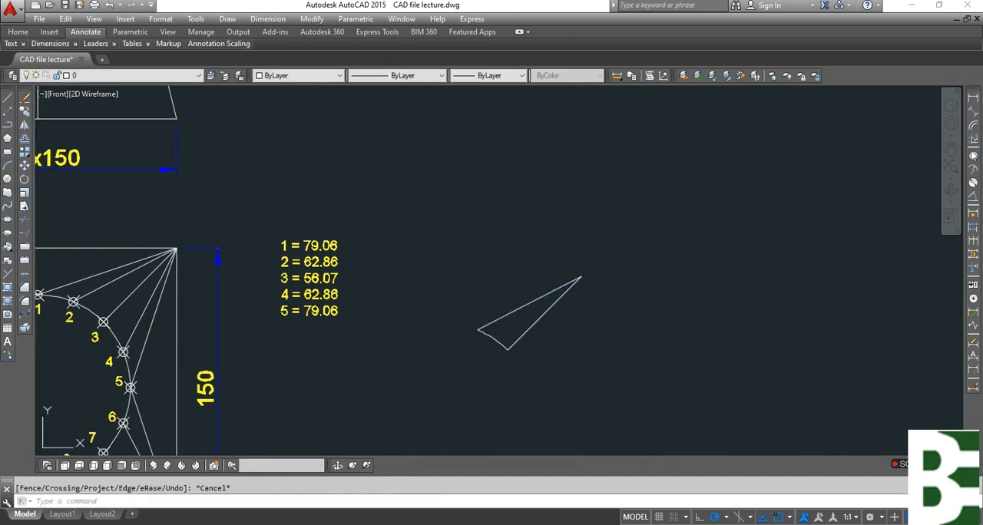
pyautogui.click(973, 176)
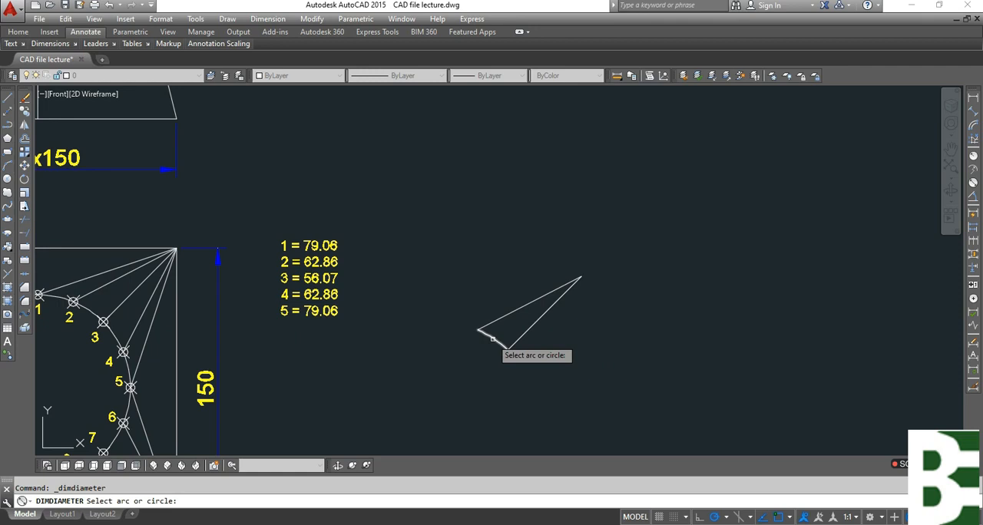
pyautogui.press('Escape')
pyautogui.click(974, 127)
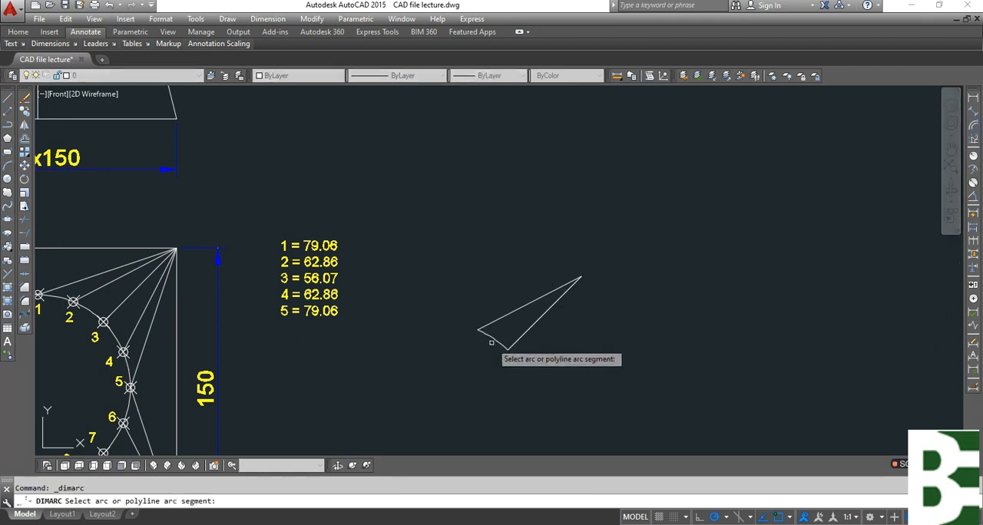
pyautogui.press('Escape')
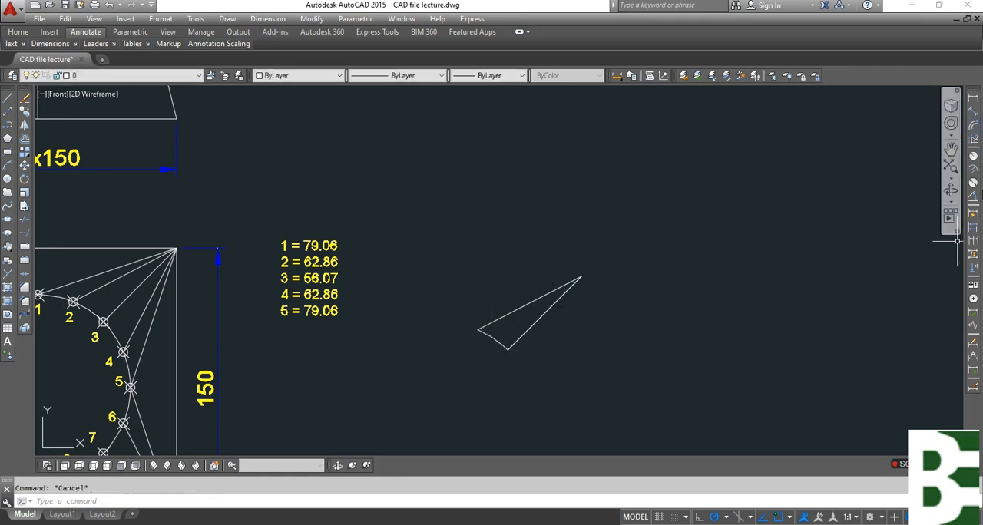
# Add an arc length dimension to the trimmed arc between the two copied lines, placed across the wedge.
pyautogui.click(973, 130)
pyautogui.click(482, 335)
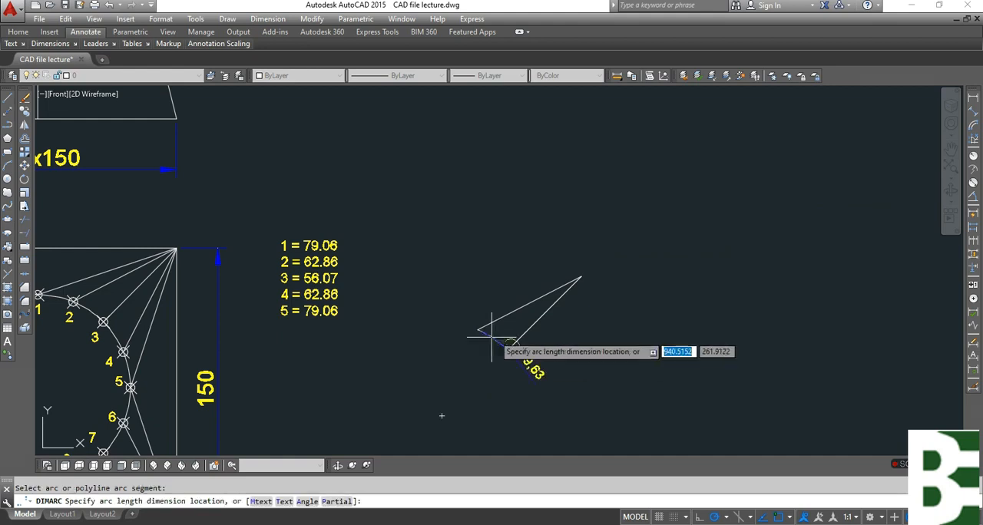
pyautogui.scroll(2, 501, 301)
pyautogui.scroll(2, 503, 302)
pyautogui.click(504, 275)
pyautogui.press('Escape')
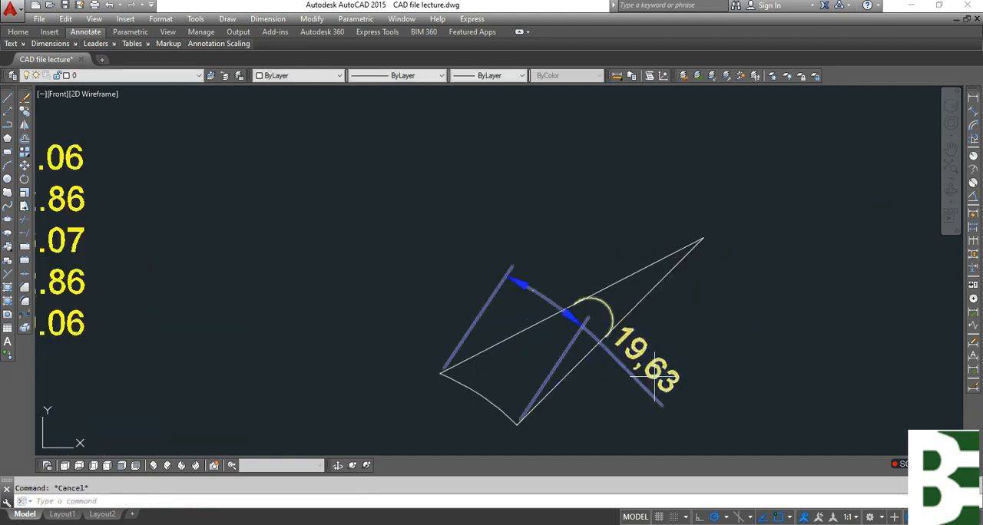
# Switch to Calculator and multiply the top diameter 100 by 3.1415.
pyautogui.scroll(-4, 542, 259)
pyautogui.moveTo(251, 333); pyautogui.dragTo(525, 231, button='middle')
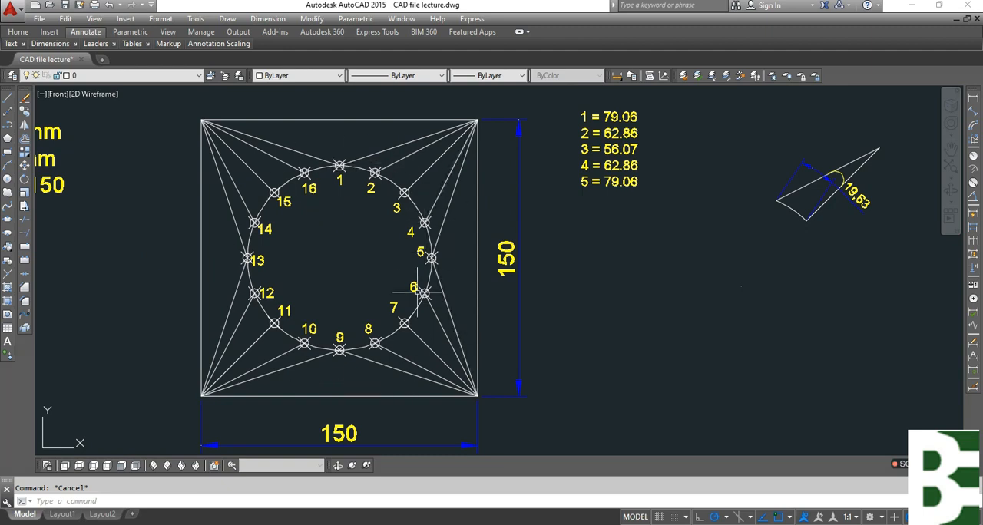
pyautogui.scroll(-5, 380, 269)
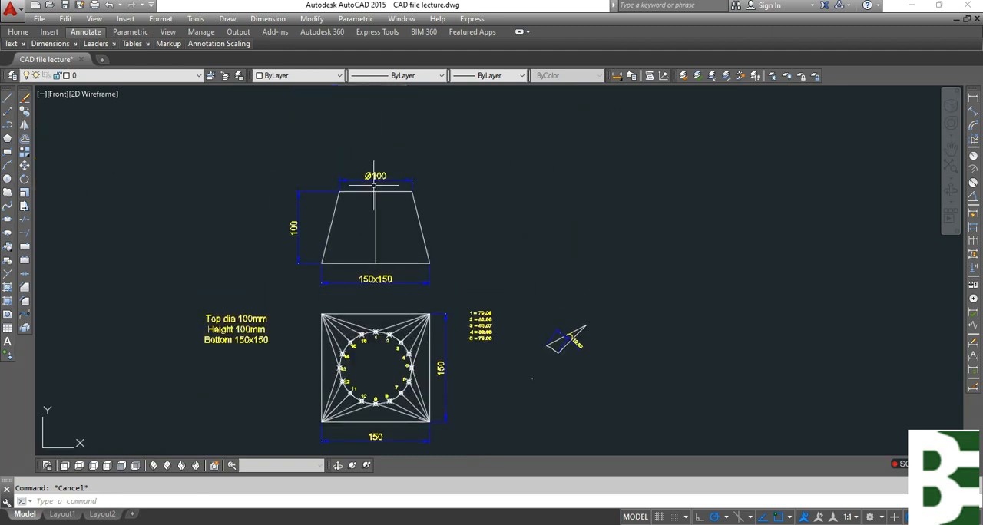
pyautogui.click(221, 524)
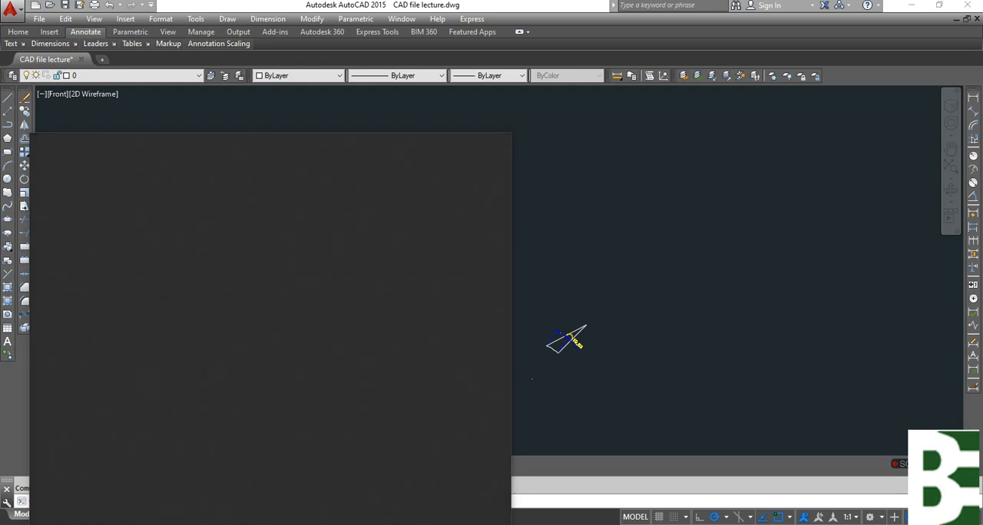
pyautogui.write('calc')
pyautogui.press('Return')
pyautogui.write('100')
pyautogui.press('*')
pyautogui.write('3.1415 =')
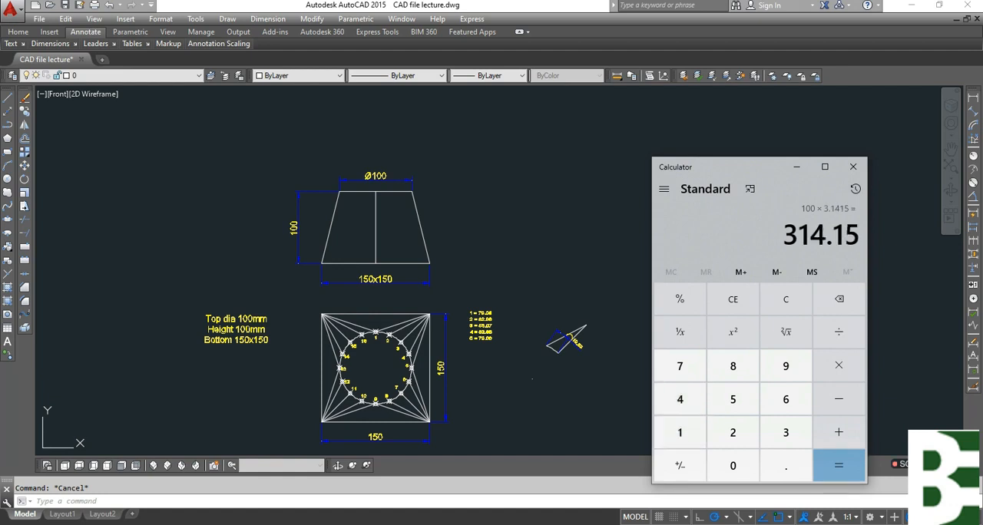
# Divide the 314.15 circumference by 16, compare the result with the wedge's arc length dimension, and close Calculator.
pyautogui.press('Return')
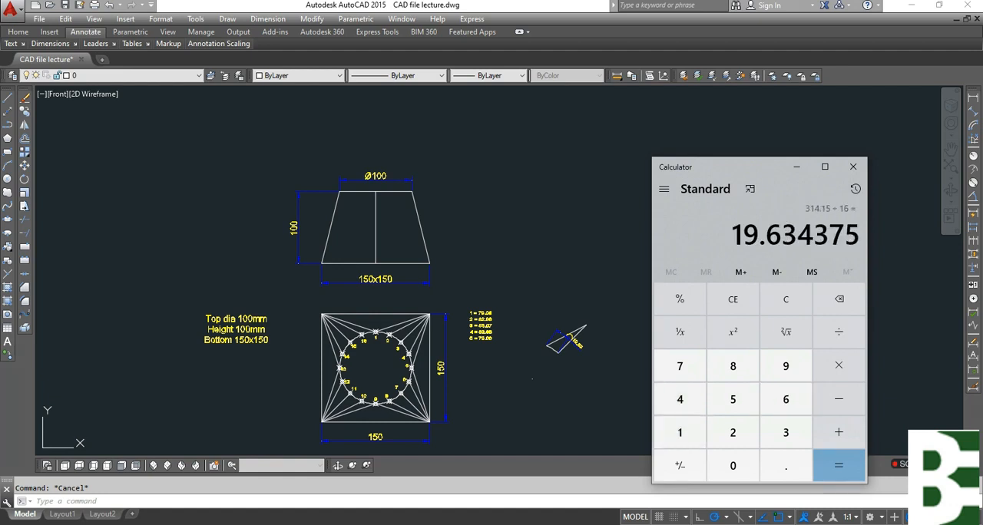
pyautogui.click(546, 420)
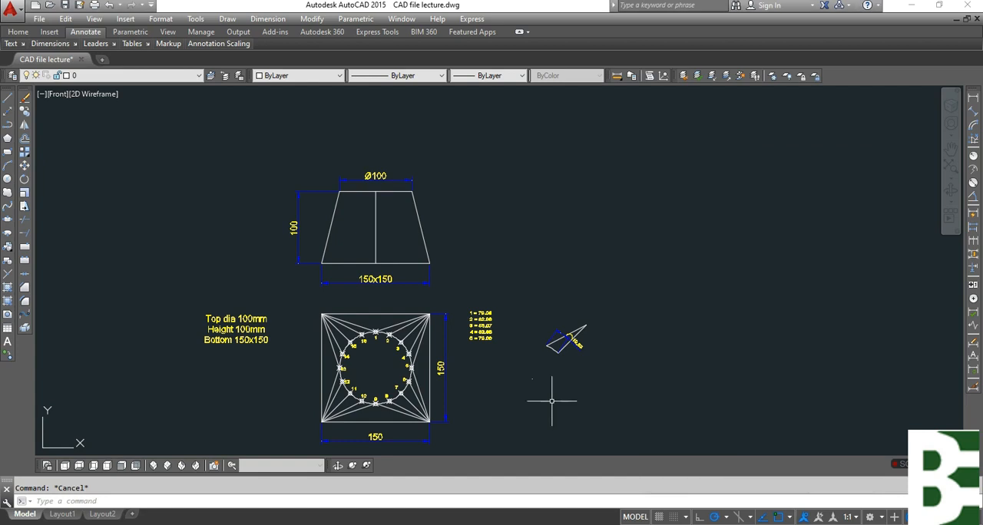
pyautogui.scroll(6, 599, 345)
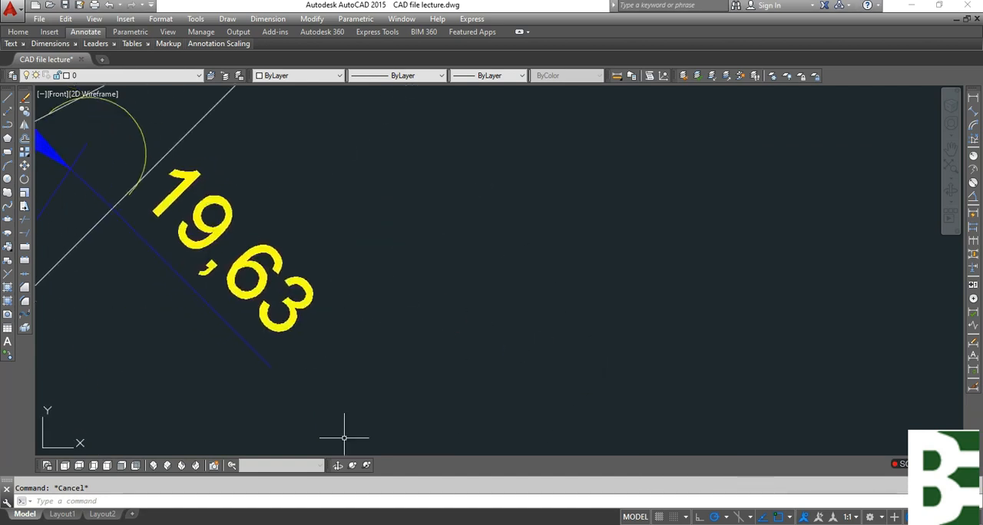
pyautogui.hotkey('alt', 'Tab')
pyautogui.moveTo(740, 170); pyautogui.dragTo(463, 175)
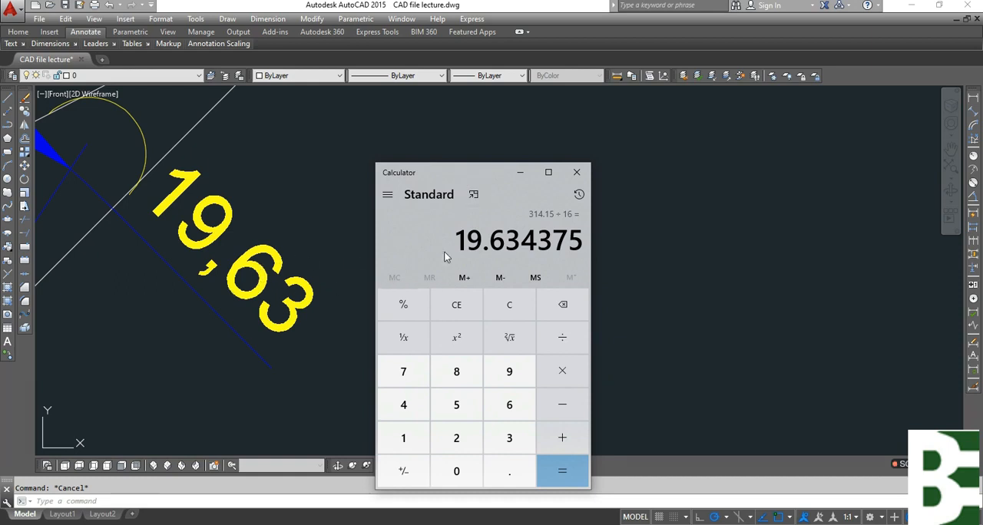
pyautogui.click(577, 172)
pyautogui.scroll(-4, 566, 231)
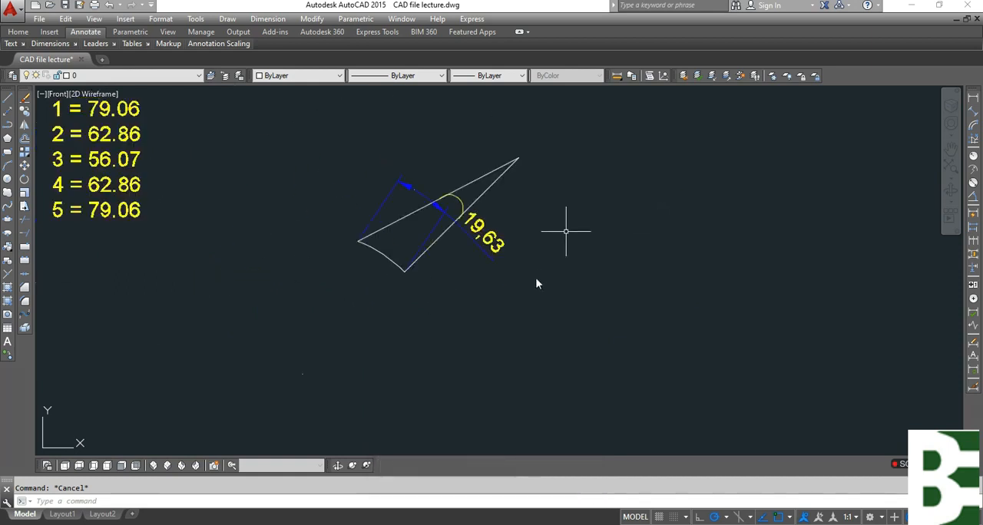
# Delete the copied wedge together with its arc and arc length dimension.
pyautogui.click(507, 316)
pyautogui.click(366, 156)
pyautogui.press('Delete')
pyautogui.press('Escape')
# Add the line "Distance = 19.63" at the end of the length list beside the plan view.
pyautogui.moveTo(360, 269); pyautogui.dragTo(571, 302, button='middle')
pyautogui.write('co')
pyautogui.press('Return')
pyautogui.press('Escape')
pyautogui.write('ed')
pyautogui.press('Return')
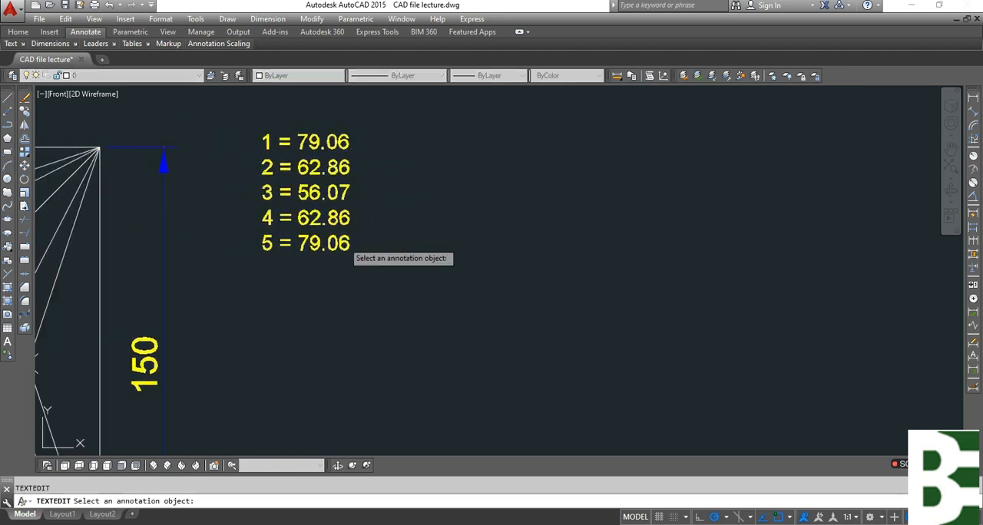
pyautogui.click(344, 245)
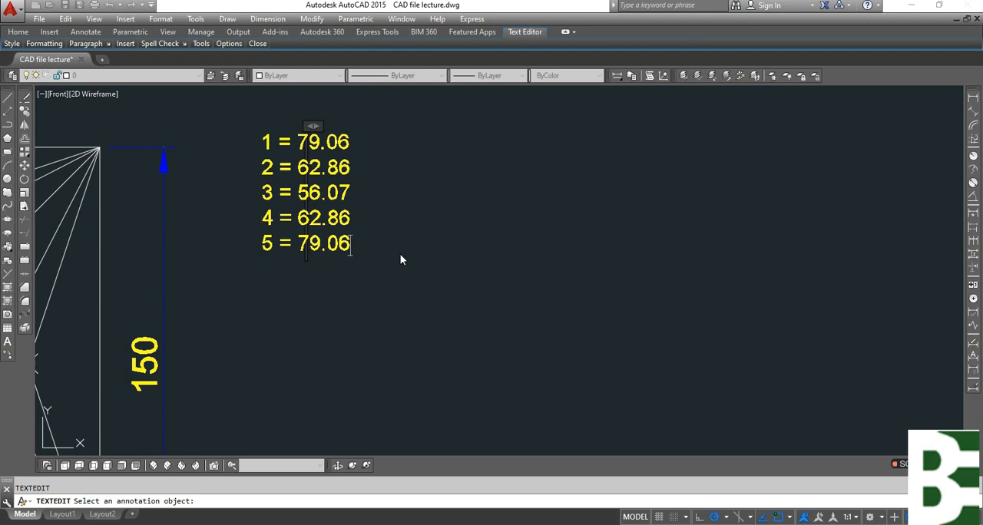
pyautogui.write('Distance')
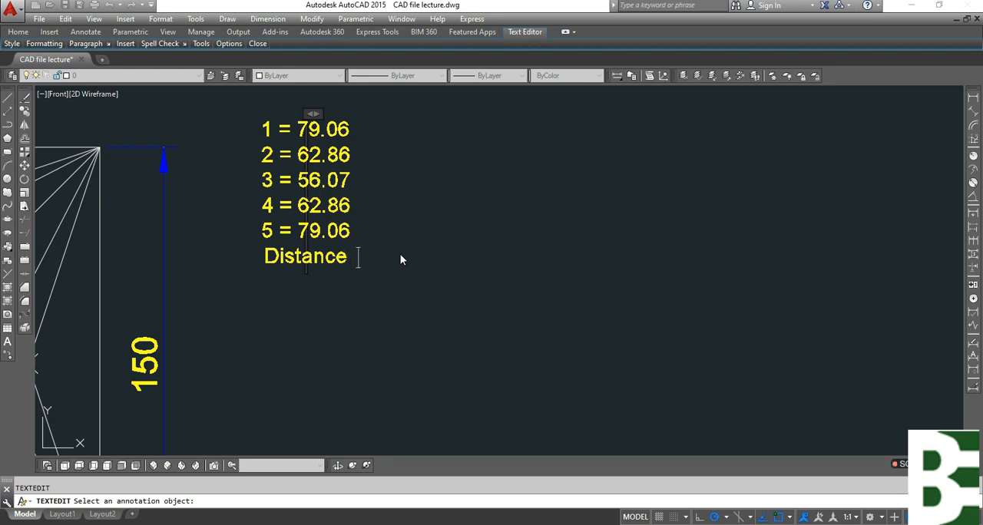
pyautogui.write('= 19.63')
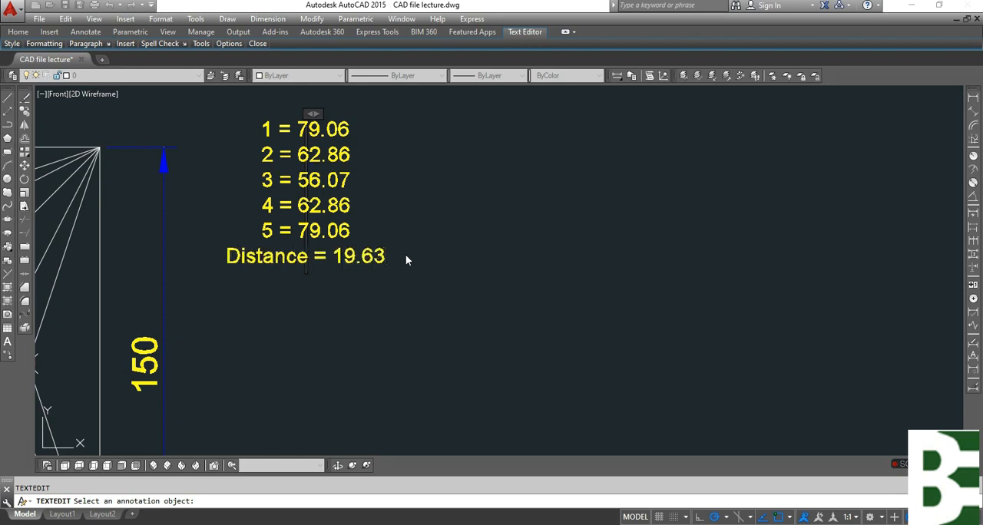
pyautogui.click(422, 260)
# Add an aligned dimension for the straight distance between circle points 2 and 3.
pyautogui.scroll(-2, 317, 260)
pyautogui.moveTo(198, 294); pyautogui.dragTo(345, 294, button='middle')
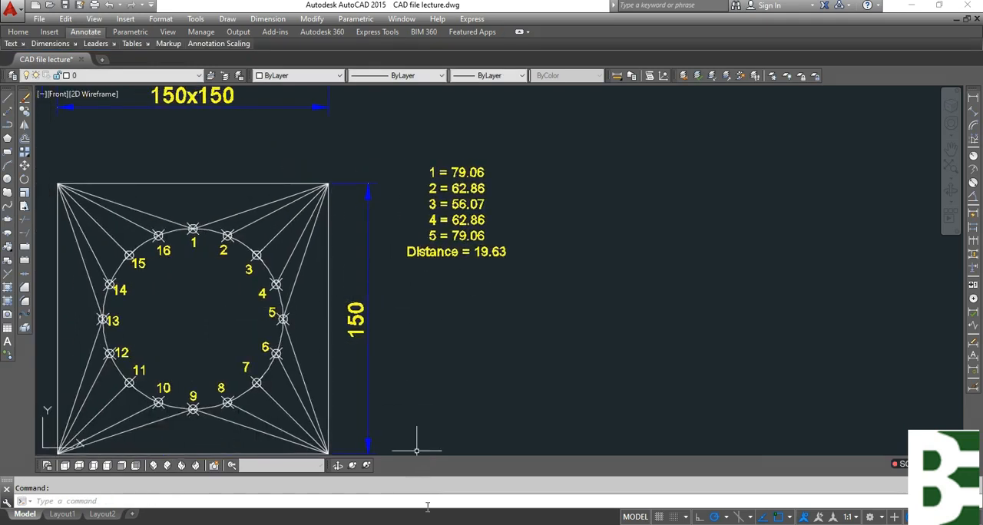
pyautogui.moveTo(647, 248)
pyautogui.mouseDown(button='middle')
pyautogui.moveTo(582, 373)
pyautogui.moveTo(565, 343)
pyautogui.mouseUp(button='middle')
pyautogui.click(974, 113)
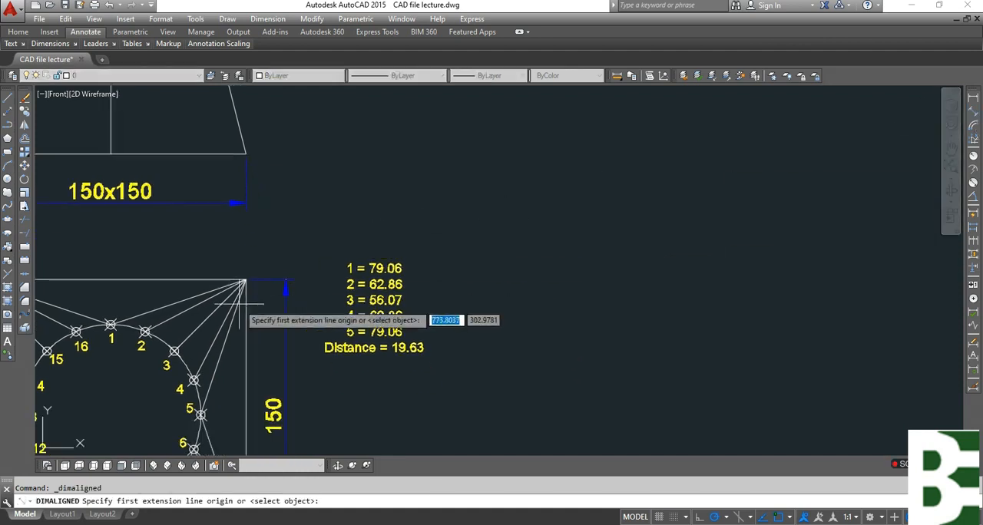
pyautogui.scroll(2, 152, 338)
pyautogui.click(142, 329)
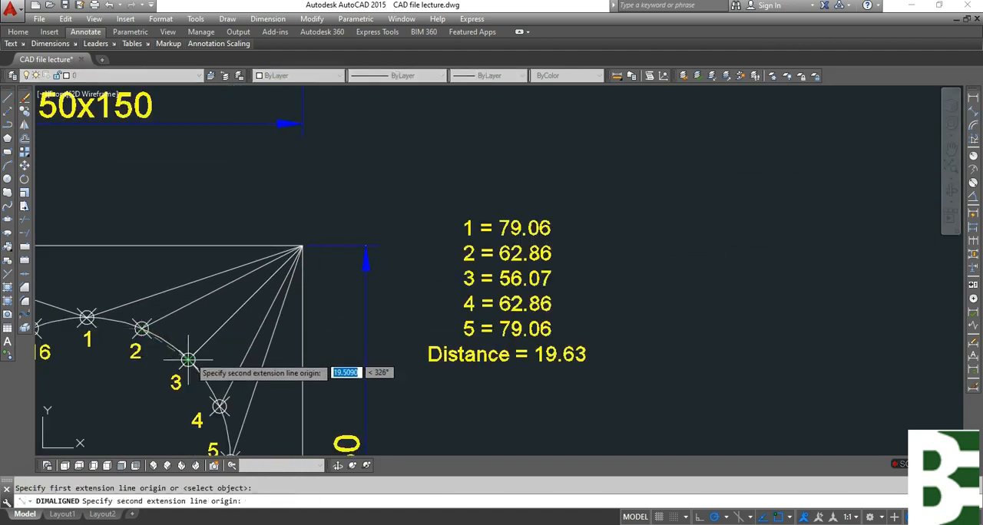
pyautogui.click(188, 361)
pyautogui.click(198, 326)
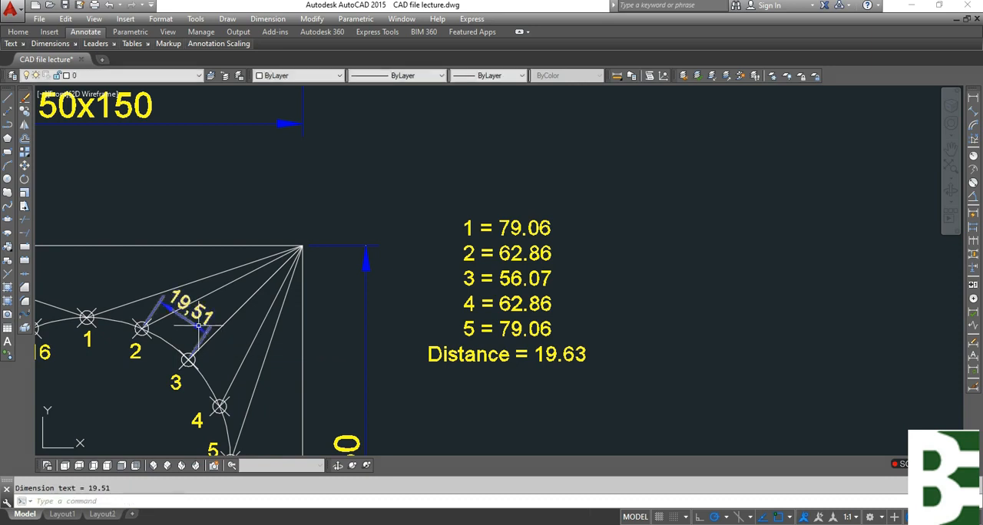
# Delete the aligned dimension between circle points 2 and 3.
pyautogui.scroll(5, 194, 327)
pyautogui.click(192, 284)
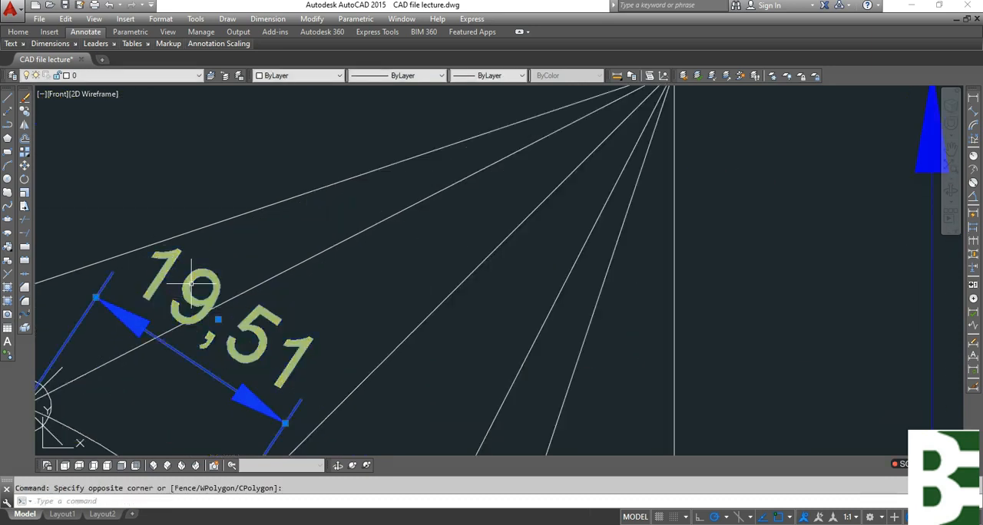
pyautogui.press('Delete')
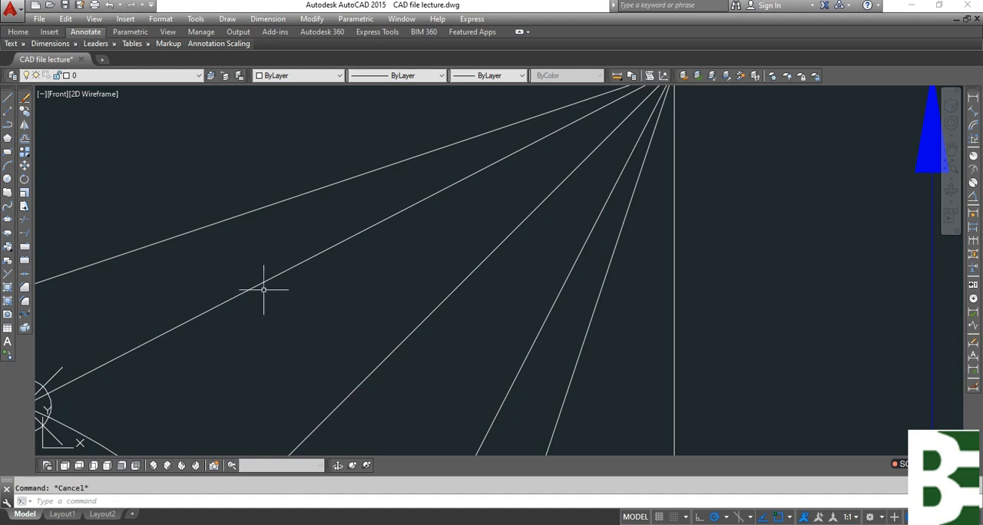
pyautogui.scroll(-5, 263, 289)
pyautogui.moveTo(550, 338); pyautogui.dragTo(419, 338, button='middle')
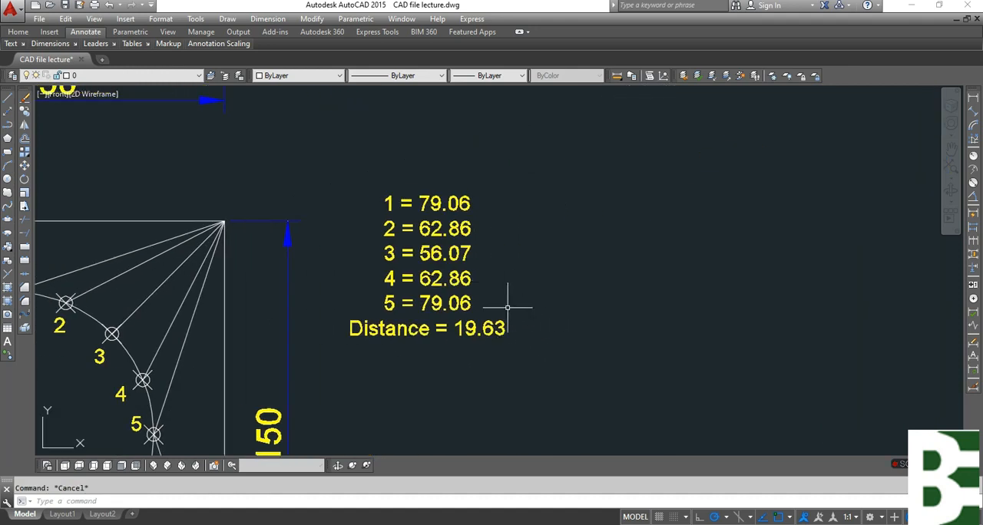
pyautogui.scroll(-5, 507, 308)
pyautogui.moveTo(510, 291); pyautogui.dragTo(435, 357, button='middle')
pyautogui.moveTo(367, 347)
pyautogui.mouseDown(button='middle')
pyautogui.moveTo(510, 261)
pyautogui.moveTo(400, 347)
pyautogui.moveTo(363, 300)
pyautogui.mouseUp(button='middle')
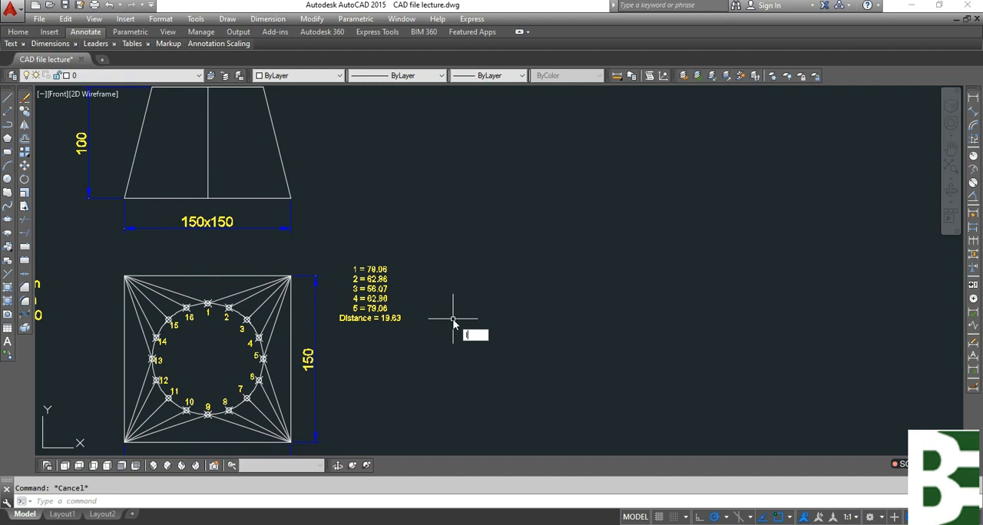
pyautogui.press('Return')
pyautogui.moveTo(302, 395); pyautogui.dragTo(307, 348, button='middle')
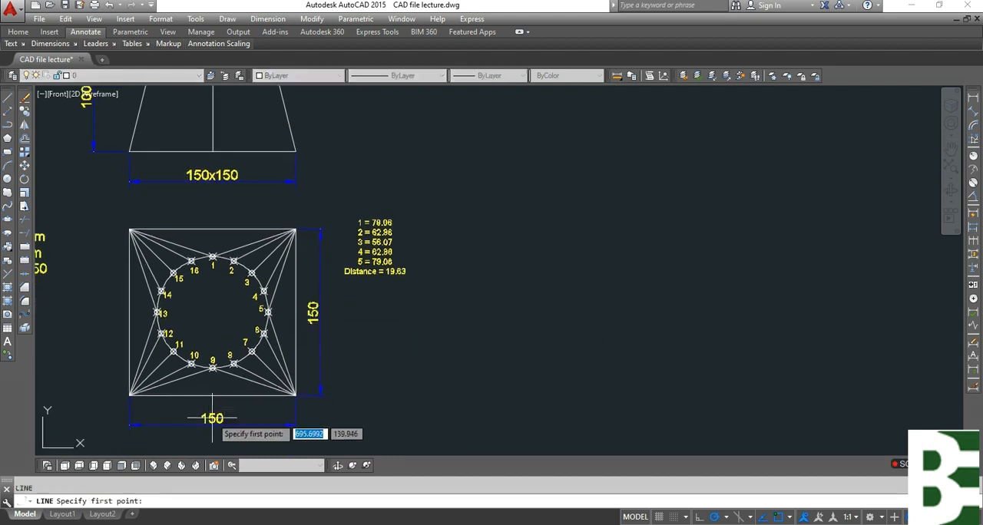
pyautogui.moveTo(561, 338); pyautogui.dragTo(446, 409, button='middle')
pyautogui.click(472, 357)
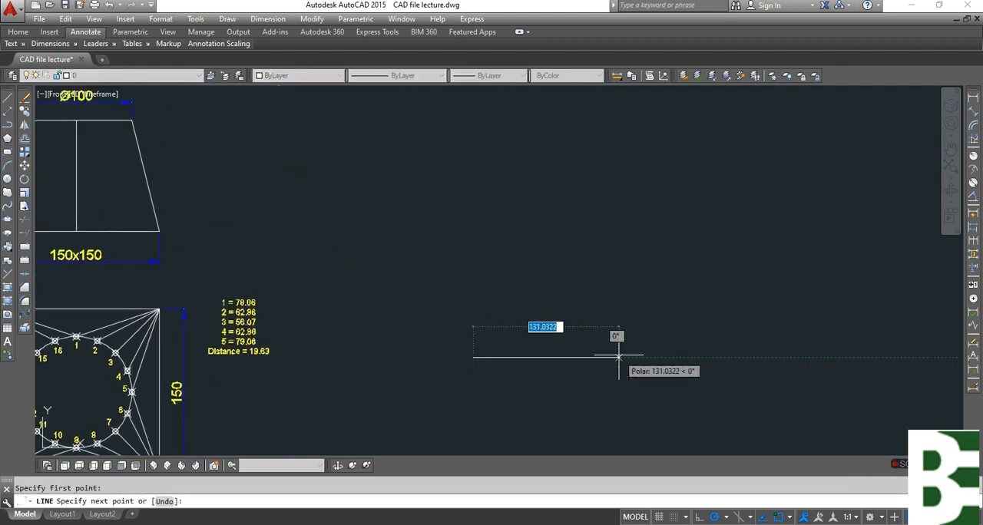
pyautogui.press('Escape')
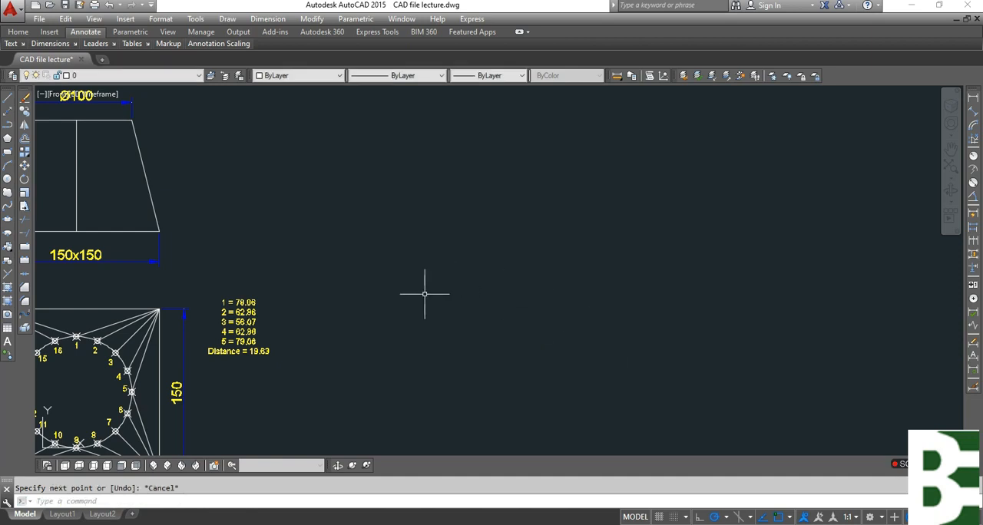
# Draw a 100 mm vertical line in the empty area beside the views, continuing from its lower end into a long horizontal baseline.
pyautogui.moveTo(424, 293); pyautogui.dragTo(523, 273, button='middle')
pyautogui.scroll(2, 342, 300)
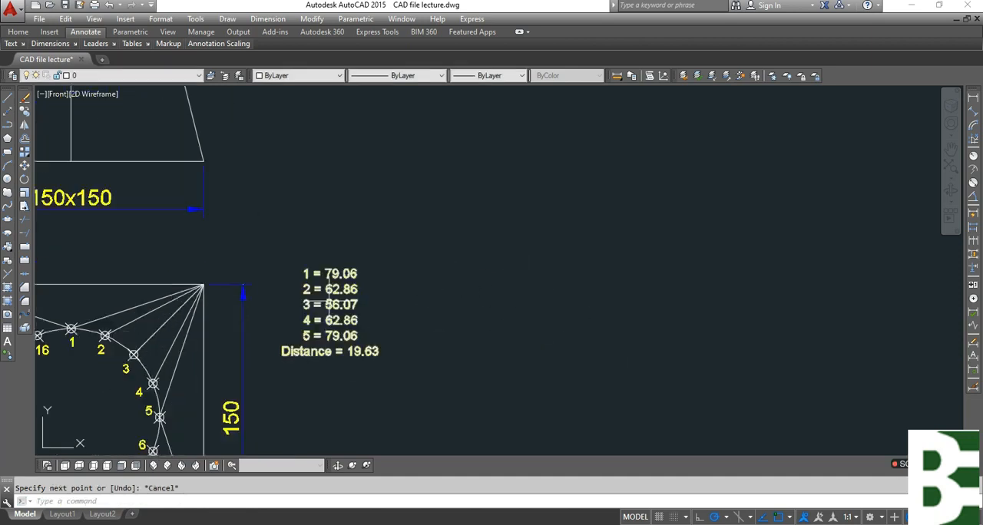
pyautogui.moveTo(235, 300)
pyautogui.mouseDown(button='middle')
pyautogui.moveTo(355, 347)
pyautogui.moveTo(371, 438)
pyautogui.mouseUp(button='middle')
pyautogui.press('Escape')
pyautogui.moveTo(189, 280)
pyautogui.mouseDown(button='middle')
pyautogui.moveTo(265, 301)
pyautogui.moveTo(314, 301)
pyautogui.mouseUp(button='middle')
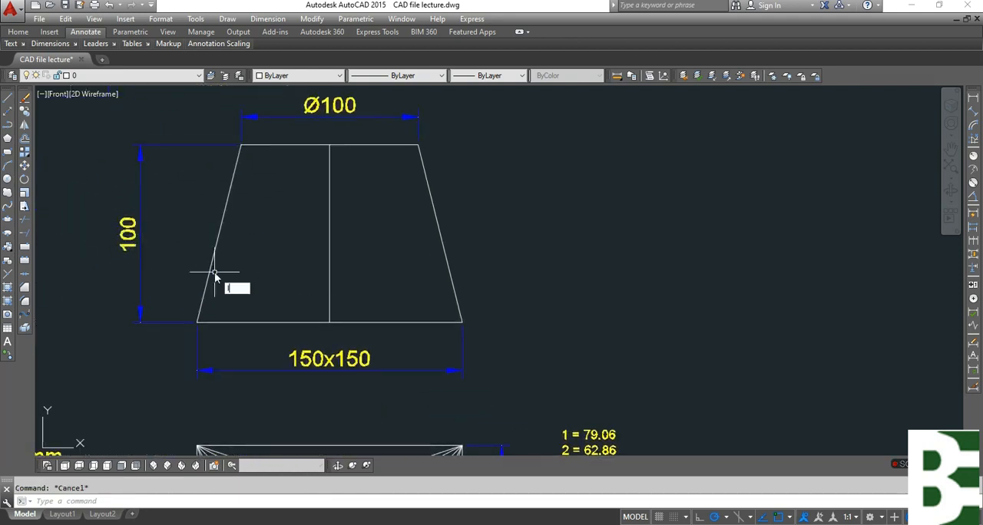
pyautogui.press('Return')
pyautogui.scroll(-4, 177, 196)
pyautogui.click(474, 182)
pyautogui.write('1')
pyautogui.press('Return')
pyautogui.scroll(4, 487, 230)
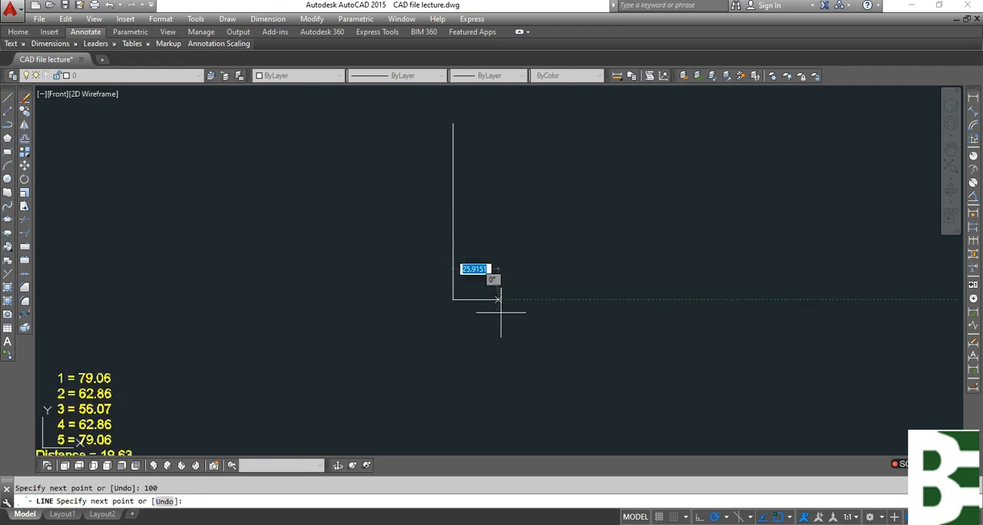
pyautogui.click(785, 296)
pyautogui.press('Escape')
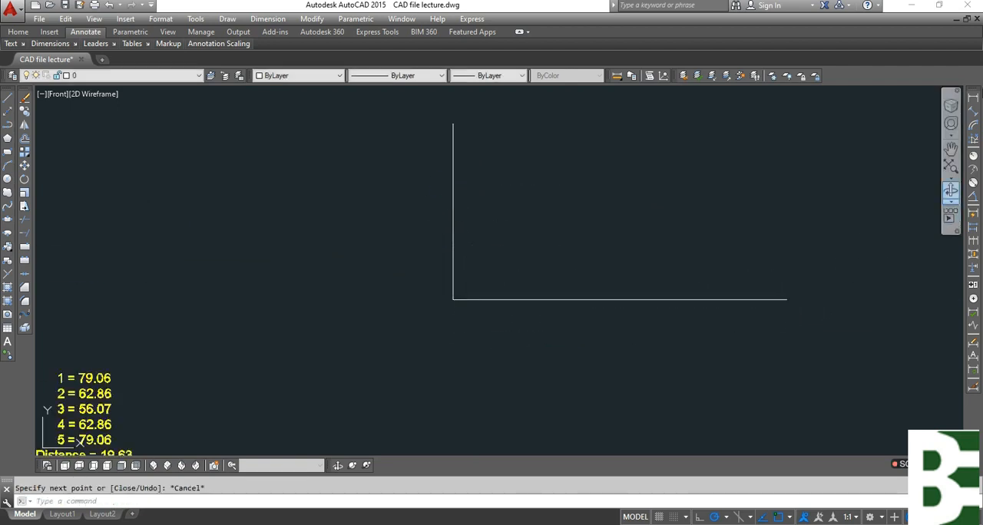
# Add a linear dimension to the vertical line, placed on the side away from the baseline.
pyautogui.click(973, 98)
pyautogui.press('Return')
pyautogui.click(453, 192)
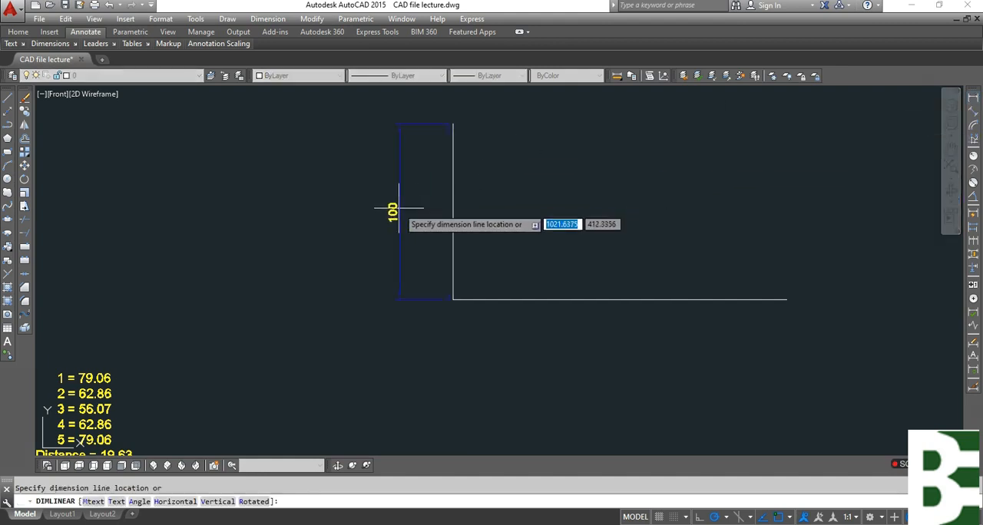
pyautogui.click(421, 209)
pyautogui.press('Escape')
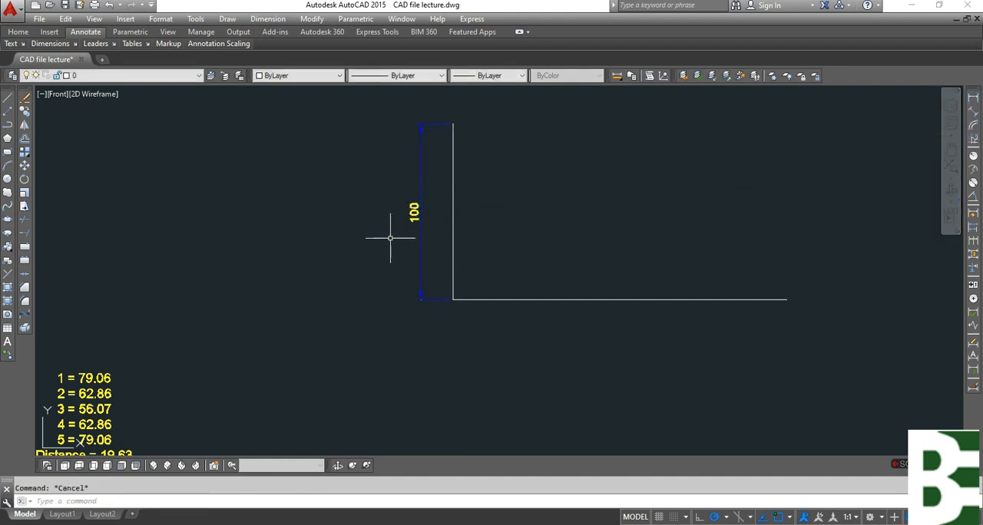
pyautogui.scroll(-3, 430, 246)
pyautogui.moveTo(462, 327); pyautogui.dragTo(542, 316, button='middle')
pyautogui.scroll(2, 542, 315)
pyautogui.write('c')
pyautogui.press('Return')
pyautogui.press('Escape')
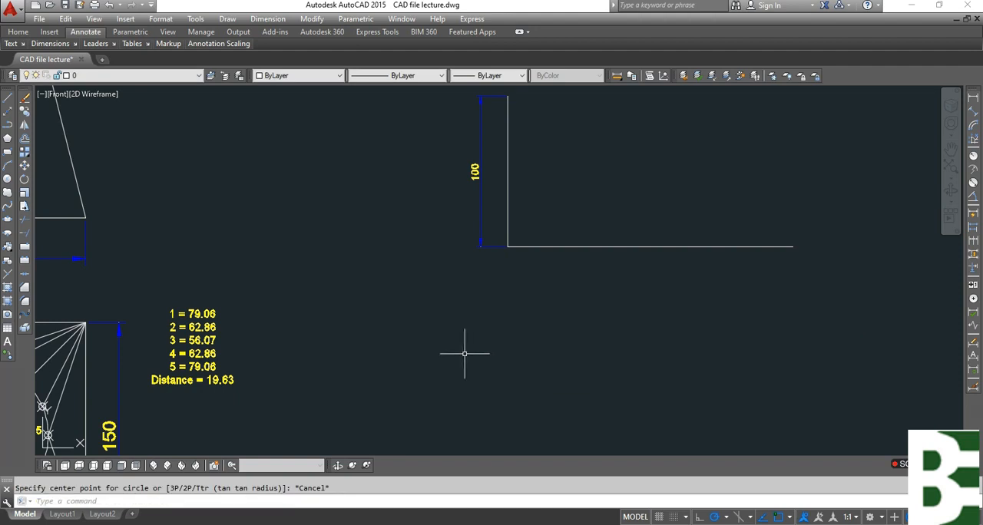
# Draw a circle of radius 79.06, the listed length 1, centred where the vertical line meets the baseline.
pyautogui.moveTo(463, 354); pyautogui.dragTo(577, 336, button='middle')
pyautogui.scroll(2, 338, 342)
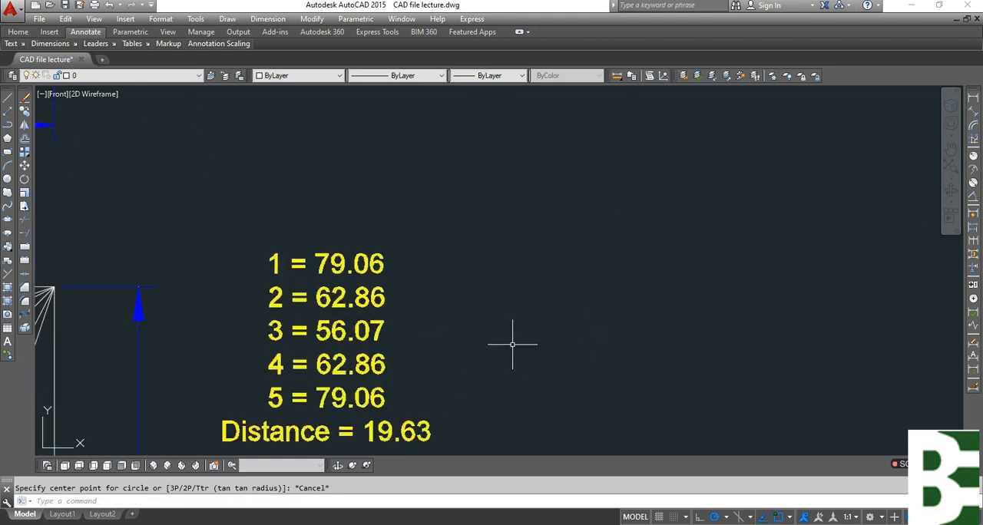
pyautogui.write('c')
pyautogui.press('Return')
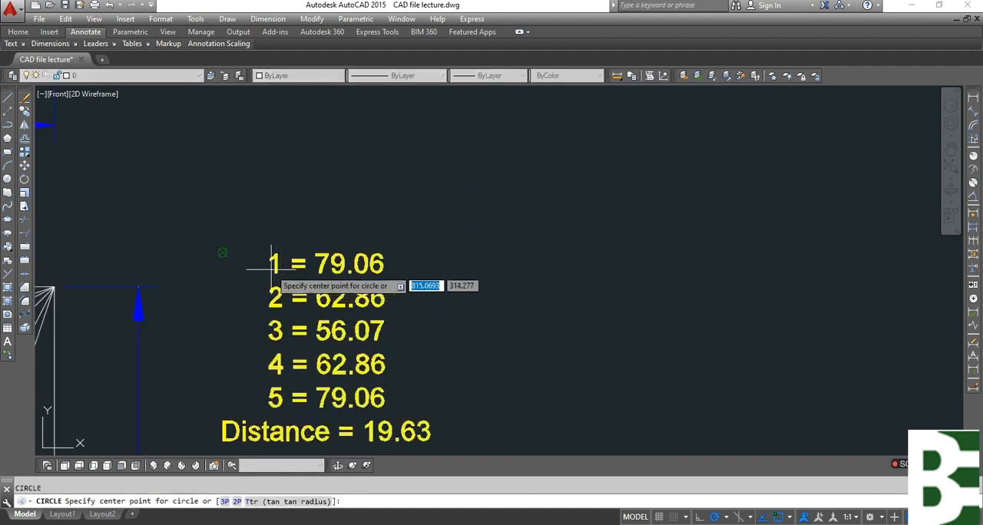
pyautogui.scroll(-2, 202, 200)
pyautogui.moveTo(494, 255); pyautogui.dragTo(449, 350, button='middle')
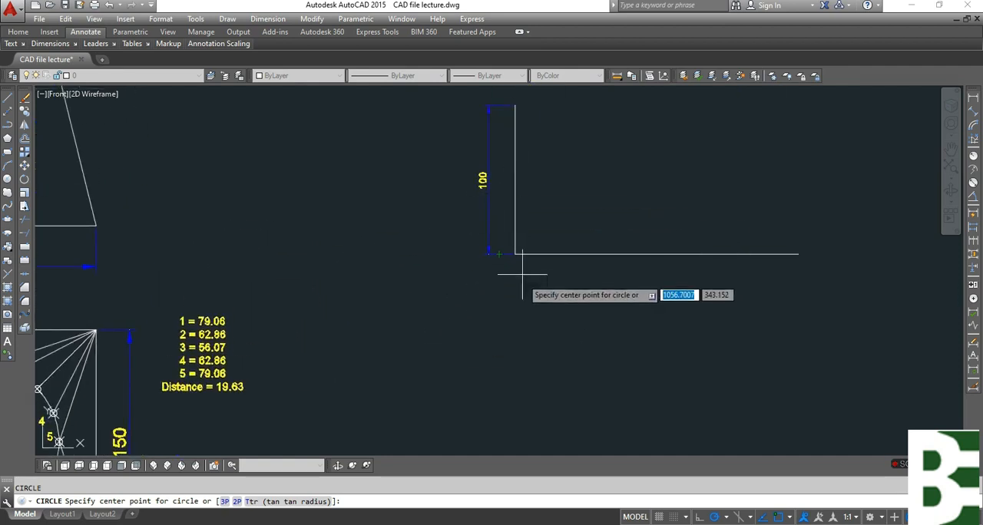
pyautogui.click(514, 253)
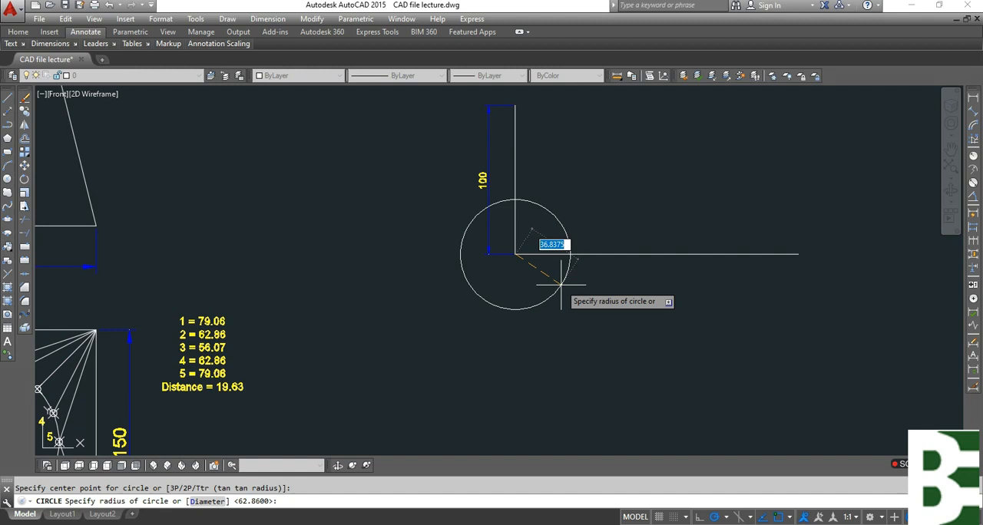
pyautogui.press('Return')
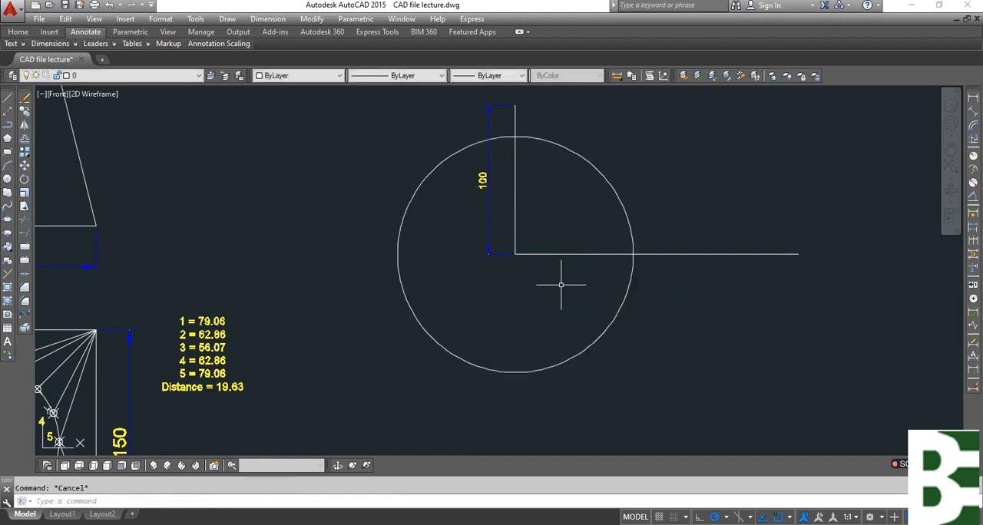
# Draw a line from the circle's intersection with the baseline to the upper end of the vertical line.
pyautogui.write('l')
pyautogui.press('Return')
pyautogui.click(633, 253)
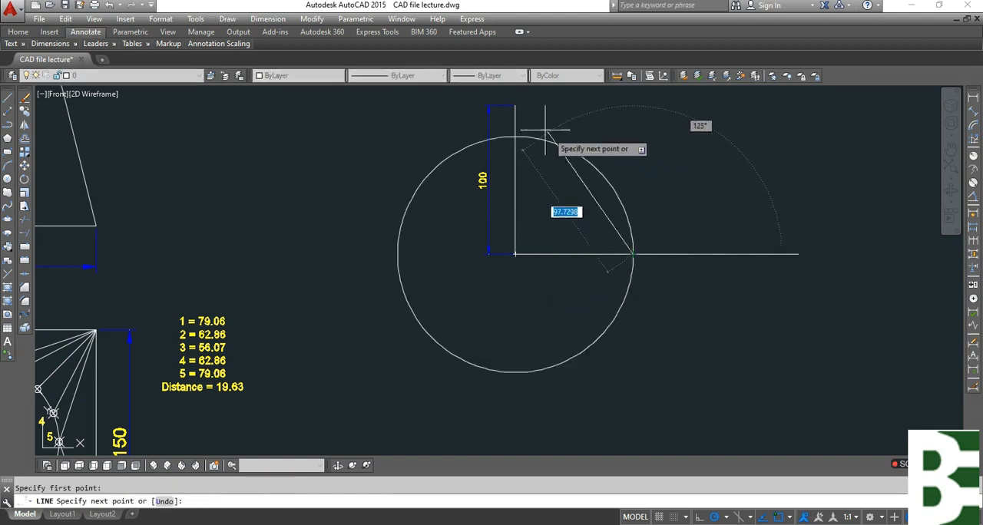
pyautogui.click(515, 105)
pyautogui.press('Escape')
# Erase the 79.06 radius construction circle, keeping the true-length triangle.
pyautogui.click(590, 141)
pyautogui.click(582, 166)
pyautogui.write('e')
pyautogui.press('Return')
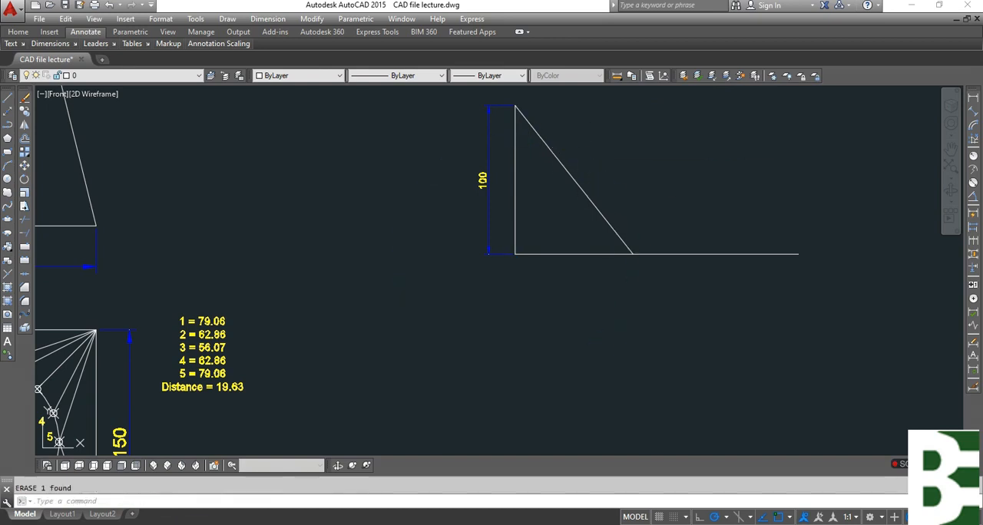
# Copy the number label 1 from the circle in the plan to just below the sloping line's foot on the baseline.
pyautogui.write('co')
pyautogui.press('Return')
pyautogui.scroll(-2, 591, 244)
pyautogui.scroll(4, 209, 337)
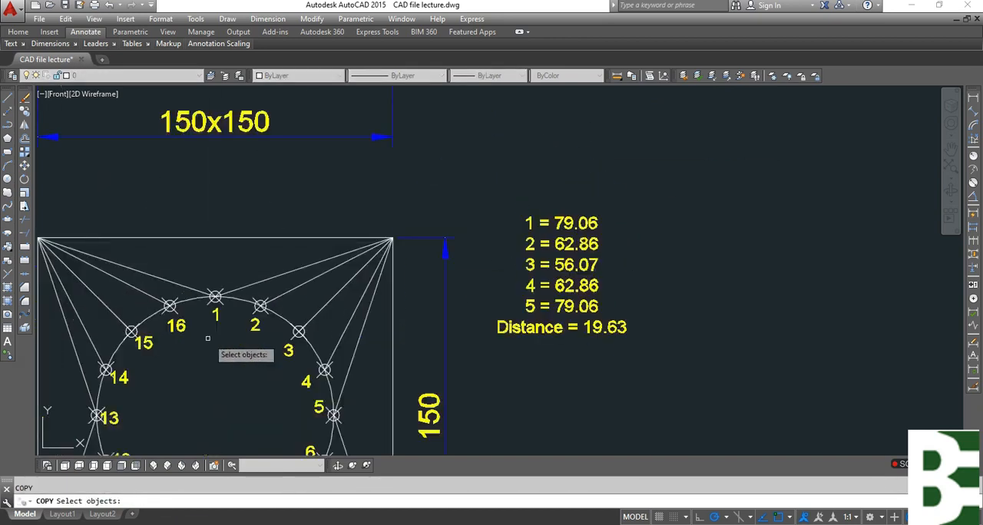
pyautogui.click(225, 311)
pyautogui.click(220, 301)
pyautogui.press('Return')
pyautogui.click(223, 310)
pyautogui.scroll(-2, 213, 317)
pyautogui.moveTo(722, 271); pyautogui.dragTo(467, 343, button='middle')
pyautogui.scroll(4, 591, 284)
pyautogui.click(629, 252)
pyautogui.press('Escape')
# Add a linear dimension below the baseline, from the foot of the sloping line to the vertical line.
pyautogui.scroll(-3, 635, 246)
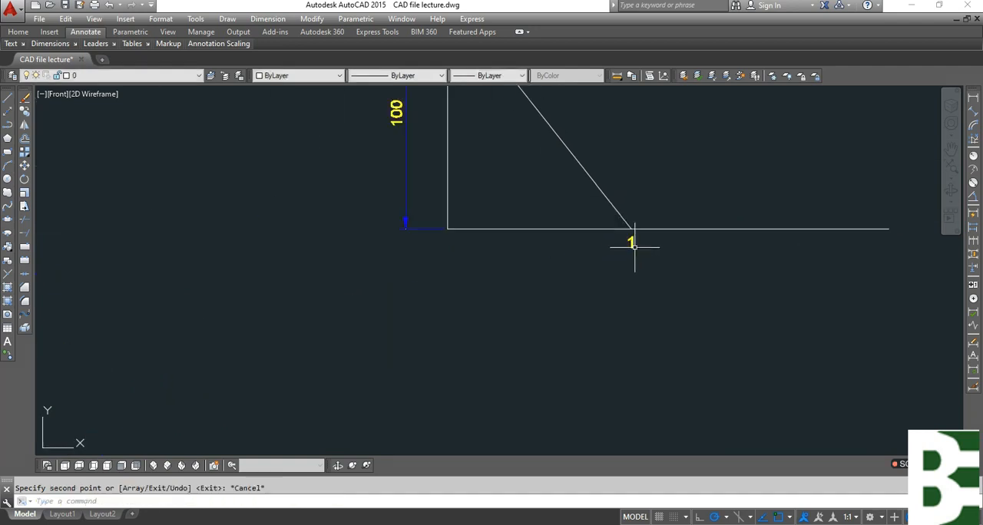
pyautogui.moveTo(457, 359); pyautogui.dragTo(442, 425, button='middle')
pyautogui.click(973, 97)
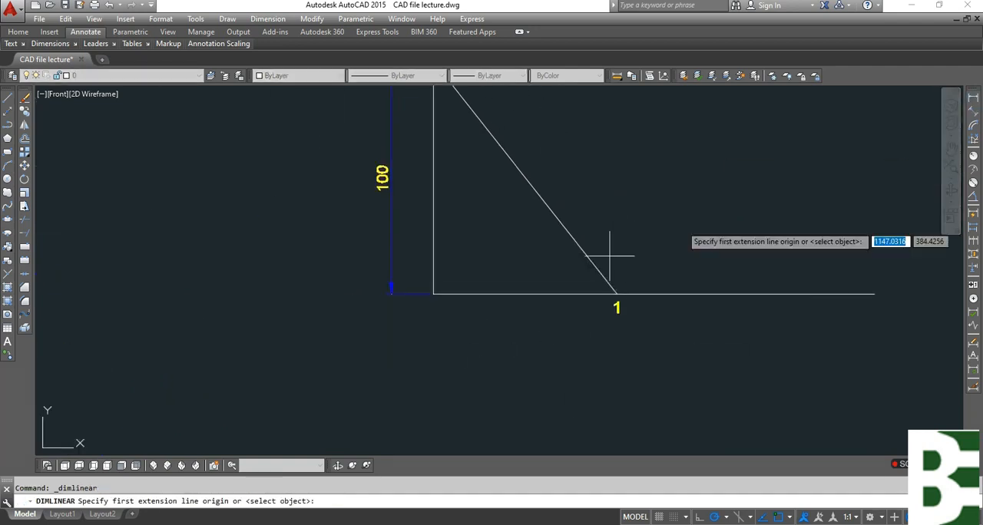
pyautogui.click(616, 293)
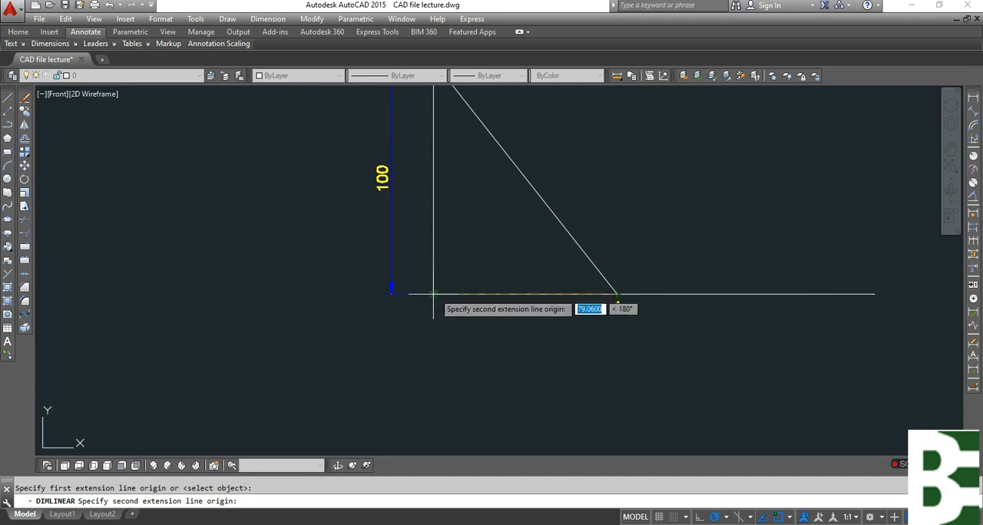
pyautogui.click(434, 293)
pyautogui.scroll(4, 563, 358)
pyautogui.click(564, 355)
pyautogui.press('Escape')
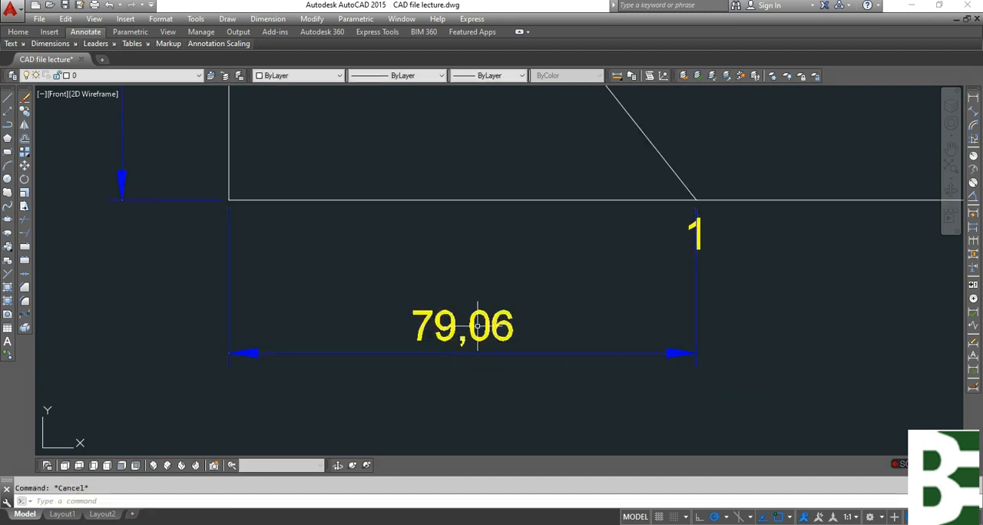
# Examine the length list beside the plan for entries that share the same value.
pyautogui.scroll(-6, 595, 253)
pyautogui.scroll(2, 128, 348)
pyautogui.moveTo(306, 314)
pyautogui.mouseDown(button='middle')
pyautogui.moveTo(476, 260)
pyautogui.moveTo(533, 255)
pyautogui.mouseUp(button='middle')
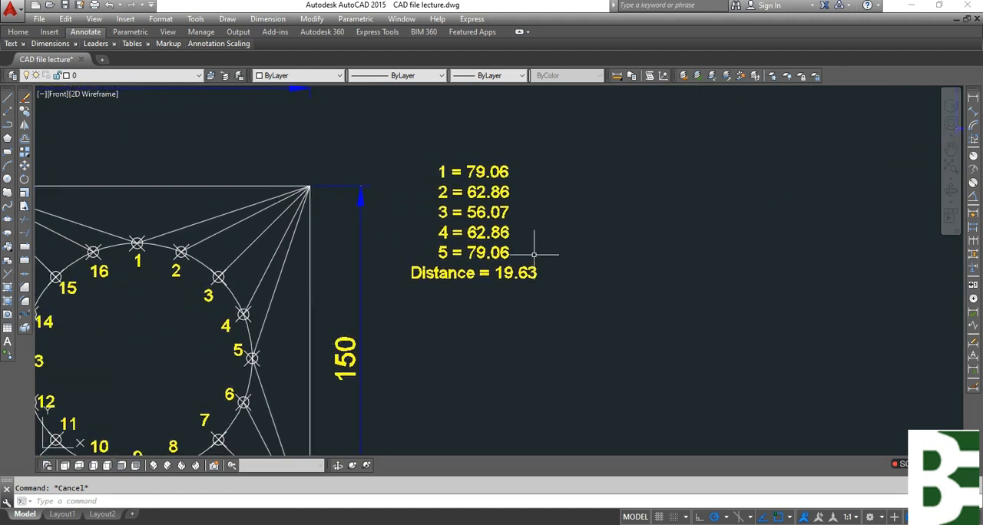
pyautogui.scroll(-2, 346, 299)
pyautogui.moveTo(676, 306); pyautogui.dragTo(554, 343, button='middle')
pyautogui.scroll(2, 659, 224)
pyautogui.moveTo(313, 326); pyautogui.dragTo(378, 298, button='middle')
pyautogui.click(175, 250)
pyautogui.click(211, 322)
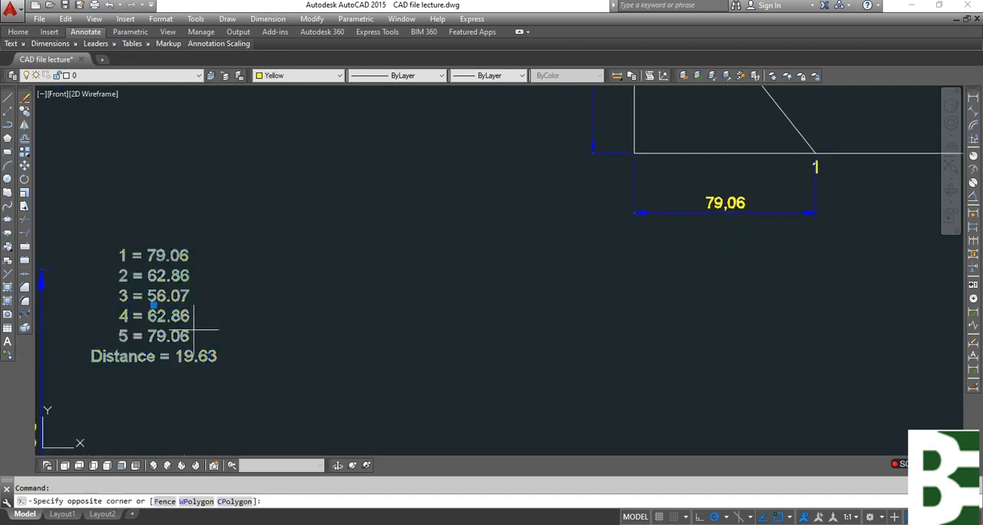
pyautogui.press('Escape')
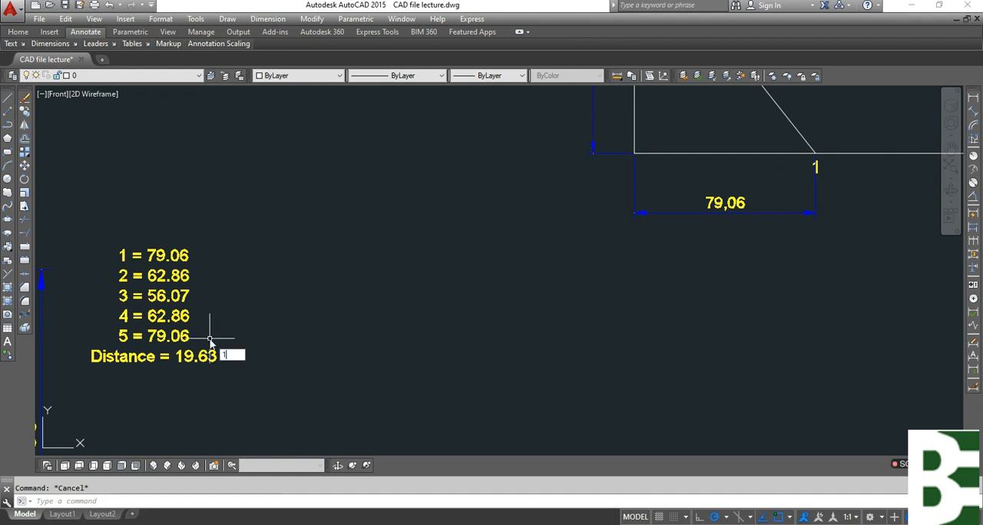
# Place quick leader arrows without text pointing at entries 1 and 5 of the length list.
pyautogui.write('qle')
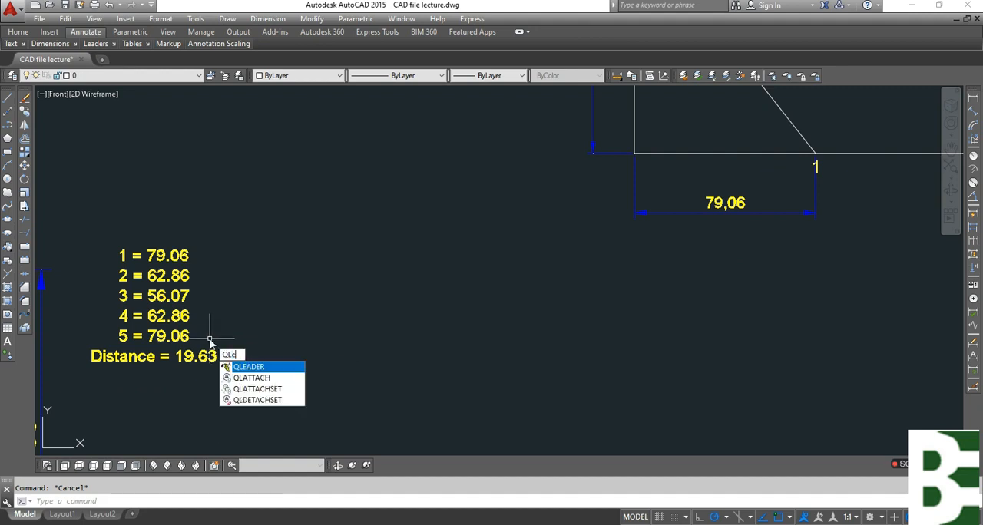
pyautogui.press('Return')
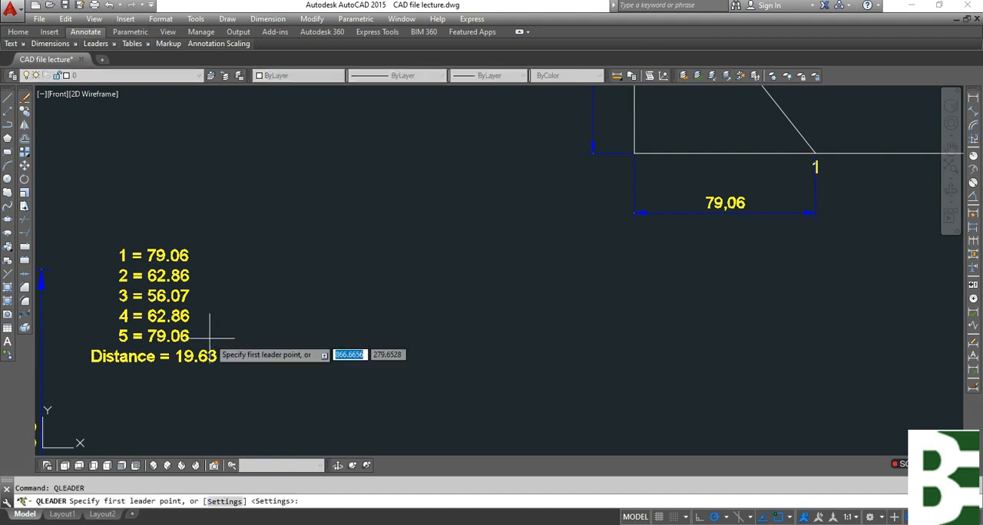
pyautogui.click(201, 256)
pyautogui.click(281, 257)
pyautogui.press('Escape')
pyautogui.press('Return')
pyautogui.click(208, 335)
pyautogui.press('Escape')
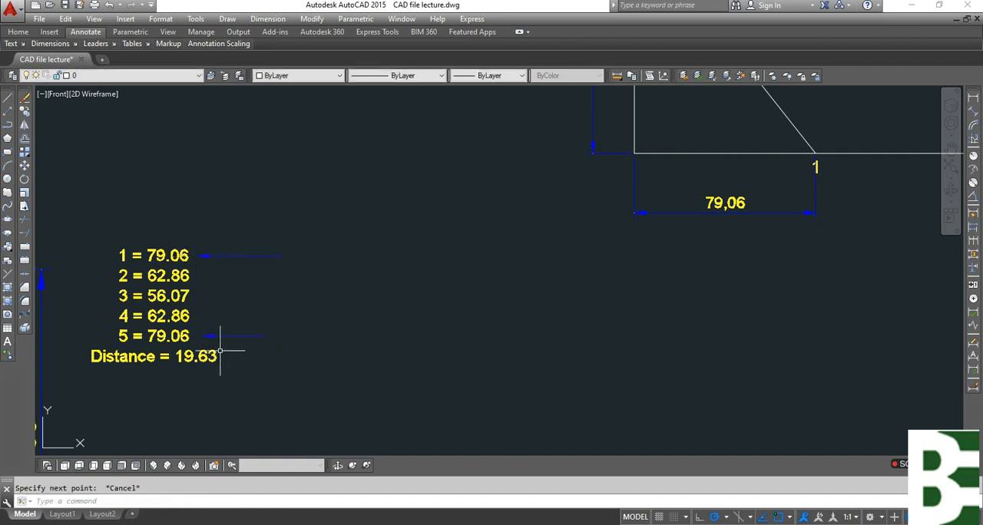
pyautogui.scroll(4, 219, 352)
pyautogui.moveTo(323, 345); pyautogui.dragTo(453, 376, button='middle')
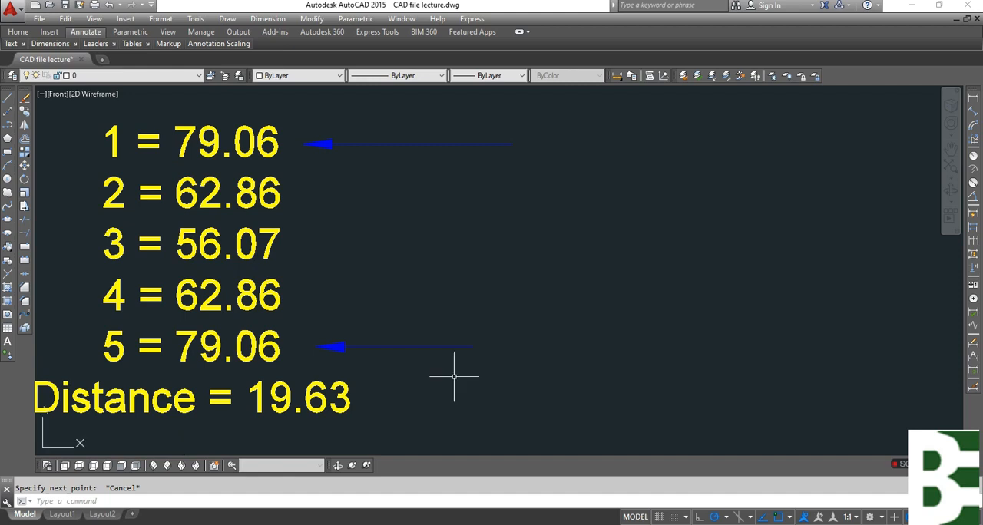
pyautogui.click(519, 373)
pyautogui.press('Escape')
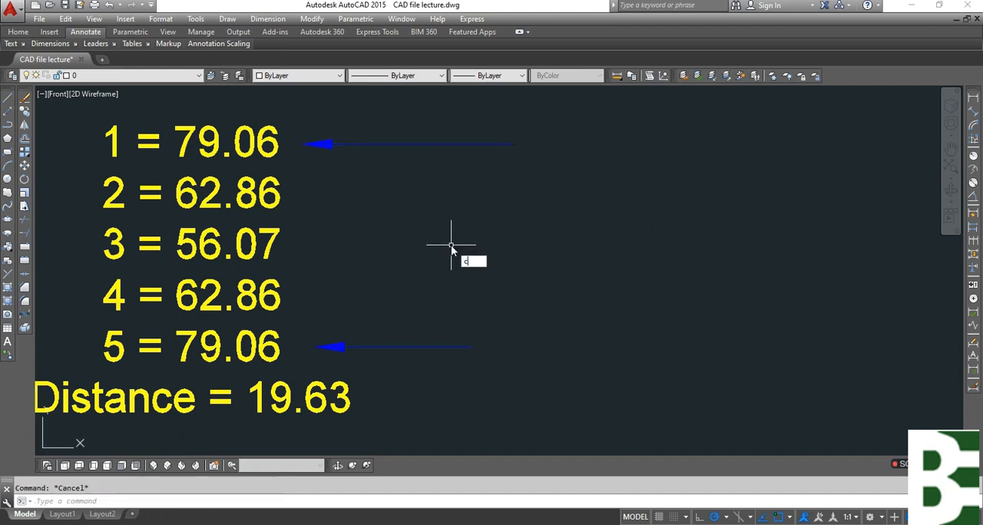
# Move the upper leader arrow straight down so it points at entry 2 of the length list.
pyautogui.press('Escape')
pyautogui.write('m')
pyautogui.press('space')
pyautogui.click(448, 197)
pyautogui.click(355, 121)
pyautogui.press('space')
pyautogui.click(540, 213)
pyautogui.click(541, 269)
pyautogui.press('Escape')
# Move the lower leader arrow straight up so it points at entry 4 of the length list.
pyautogui.write('m')
pyautogui.press('space')
pyautogui.click(478, 391)
pyautogui.click(425, 322)
pyautogui.press('space')
pyautogui.click(527, 391)
pyautogui.click(575, 318)
pyautogui.press('Escape')
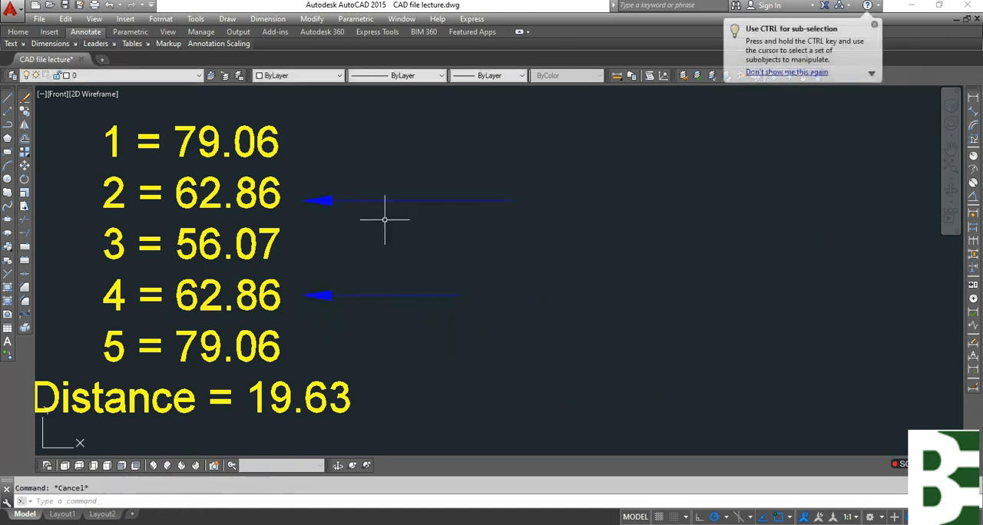
# Delete both leader arrows beside the length list and the linear dimension below the baseline.
pyautogui.click(447, 332)
pyautogui.click(404, 183)
pyautogui.press('Delete')
pyautogui.scroll(-4, 404, 186)
pyautogui.scroll(4, 573, 309)
pyautogui.click(552, 278)
pyautogui.press('Delete')
# Copy the label 1 under the baseline to a spot directly below itself.
pyautogui.write('co')
pyautogui.press('Return')
pyautogui.click(731, 226)
pyautogui.click(707, 213)
pyautogui.press('Return')
pyautogui.click(751, 226)
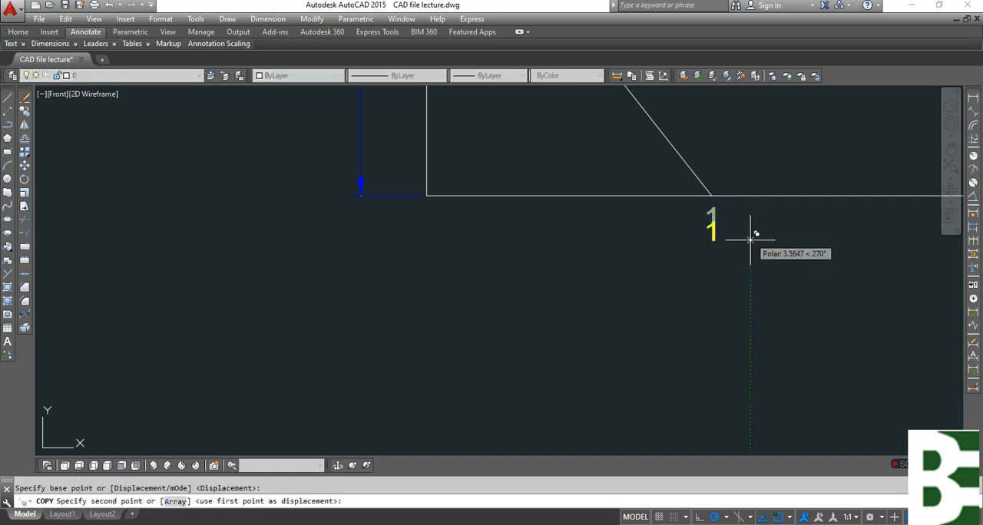
pyautogui.click(750, 258)
pyautogui.press('Return')
# Change the text of the lower copied label to 5.
pyautogui.click(738, 276)
pyautogui.click(705, 260)
pyautogui.write('ed')
pyautogui.press('Return')
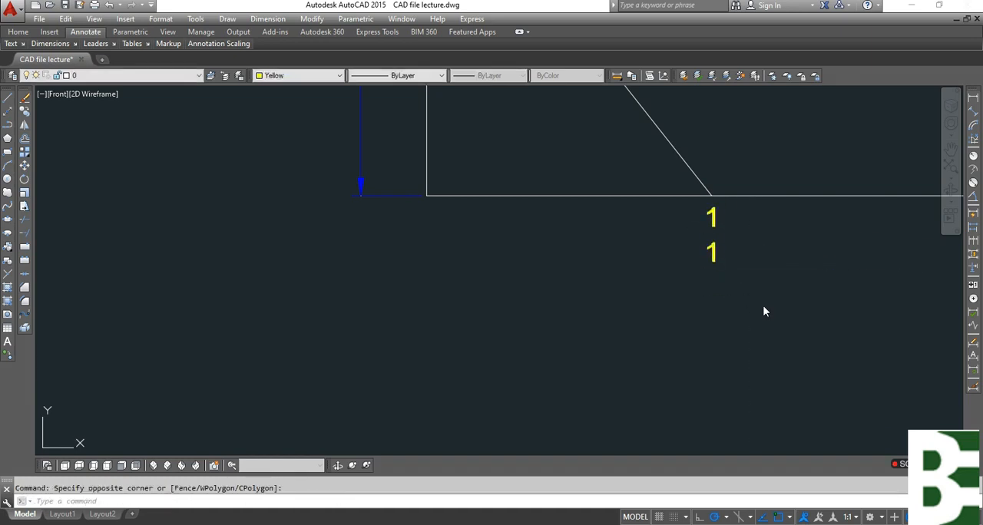
pyautogui.press('BackSpace')
pyautogui.write('5')
pyautogui.press('Escape')
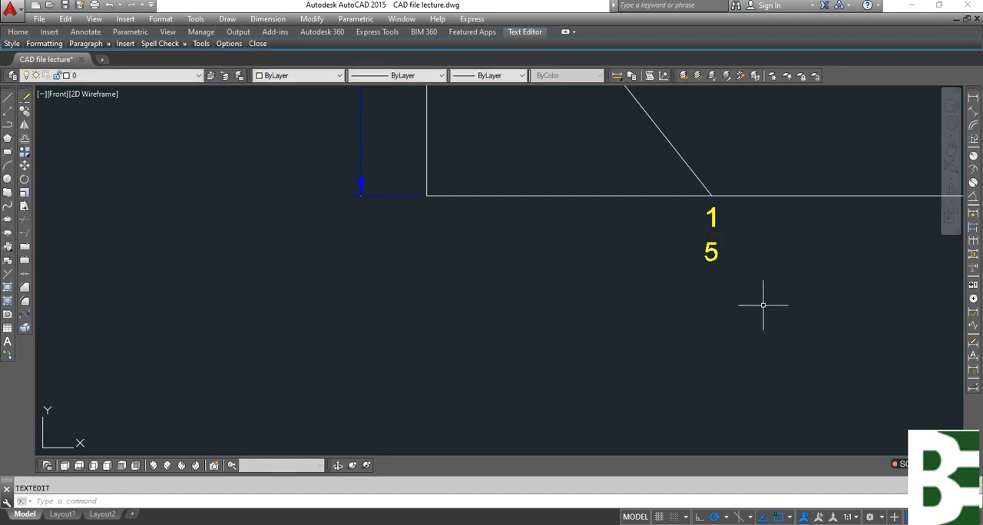
# Draw a circle of radius 62.86, the listed length 2, centred where the vertical line meets the baseline.
pyautogui.write('c')
pyautogui.press('Return')
pyautogui.click(427, 195)
pyautogui.scroll(-4, 382, 347)
pyautogui.scroll(4, 231, 346)
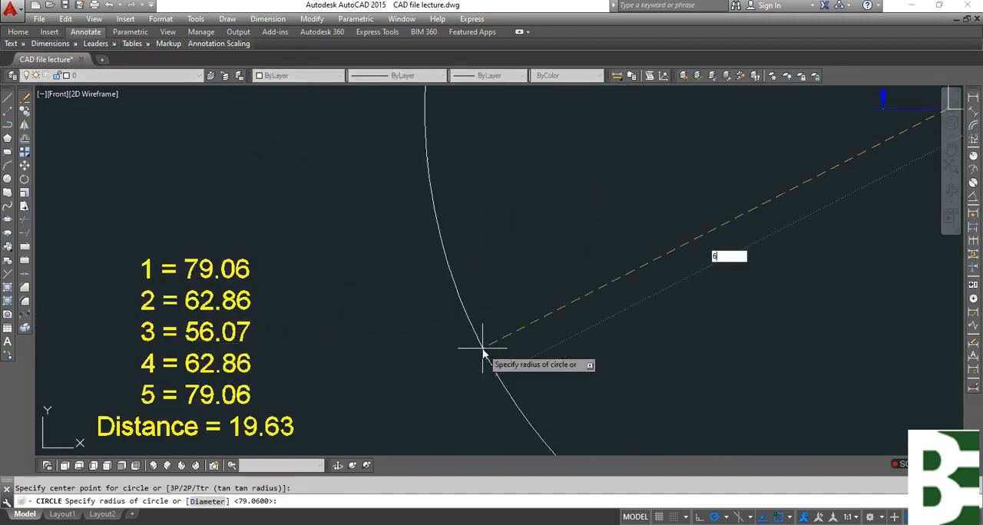
pyautogui.press('Escape')
pyautogui.scroll(-4, 483, 345)
pyautogui.scroll(6, 515, 391)
# Draw a line from the 62.86 radius circle's baseline intersection to the vertical line's upper end, and erase the circle.
pyautogui.press('Return')
pyautogui.click(807, 222)
pyautogui.moveTo(742, 184); pyautogui.dragTo(727, 430, button='middle')
pyautogui.click(568, 112)
pyautogui.press('Escape')
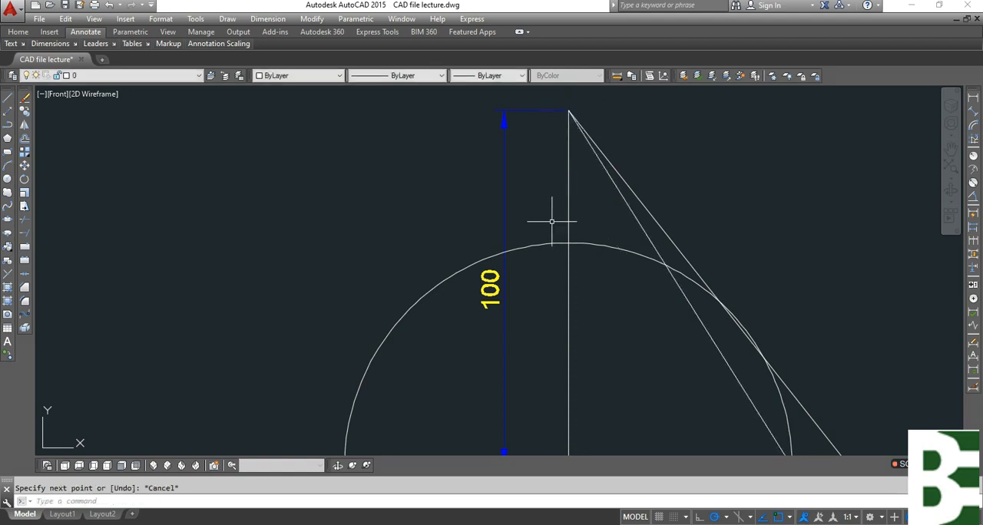
pyautogui.scroll(-4, 478, 132)
pyautogui.scroll(3, 646, 307)
# Copy the labels 1 and 5 together to below the foot of the second sloping line.
pyautogui.write('co')
pyautogui.press('Return')
pyautogui.click(619, 360)
pyautogui.click(590, 260)
pyautogui.press('Return')
pyautogui.click(816, 359)
pyautogui.click(757, 358)
pyautogui.press('Escape')
# Change the two labels under the second sloping line to 2 and 4.
pyautogui.click(560, 268)
pyautogui.click(525, 255)
pyautogui.write('ed')
pyautogui.press('Return')
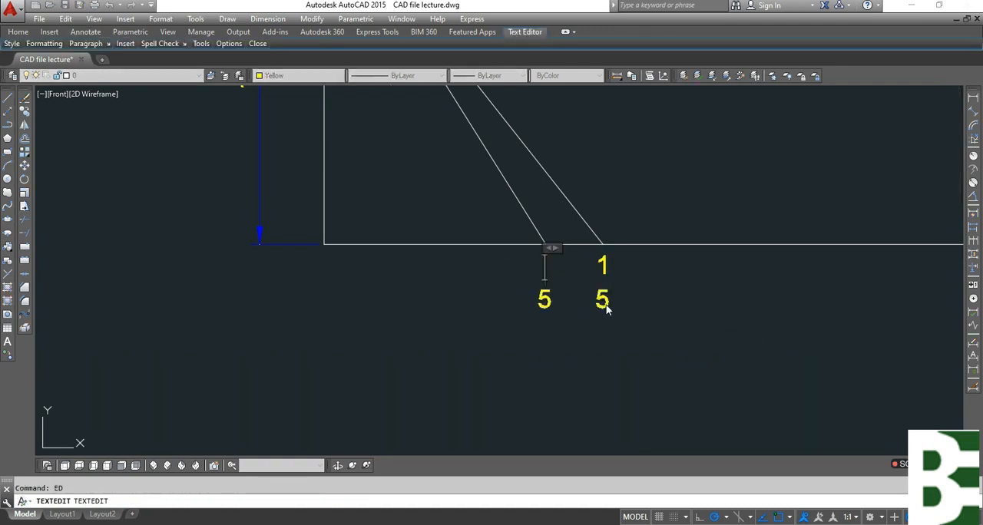
pyautogui.click(565, 318)
pyautogui.click(560, 316)
pyautogui.click(521, 292)
pyautogui.press('Return')
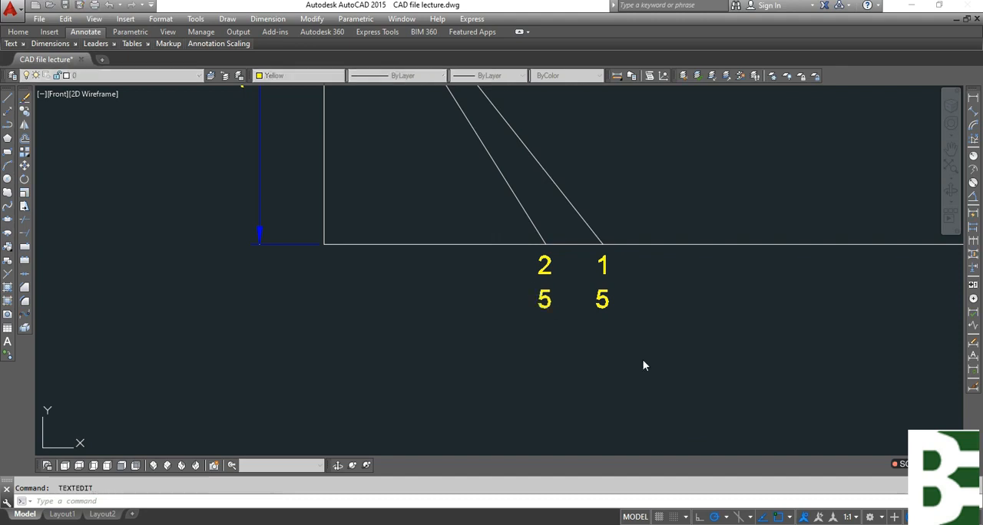
pyautogui.press('Delete')
pyautogui.write('4')
pyautogui.press('Escape')
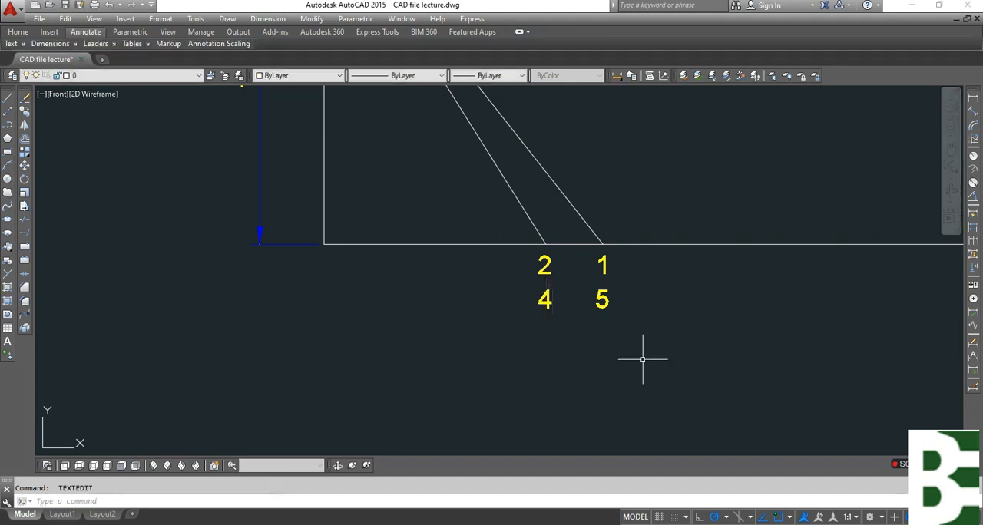
# Draw a circle of radius 56.07, the listed length 3, centred where the vertical line meets the baseline.
pyautogui.scroll(-6, 680, 308)
pyautogui.scroll(6, 430, 347)
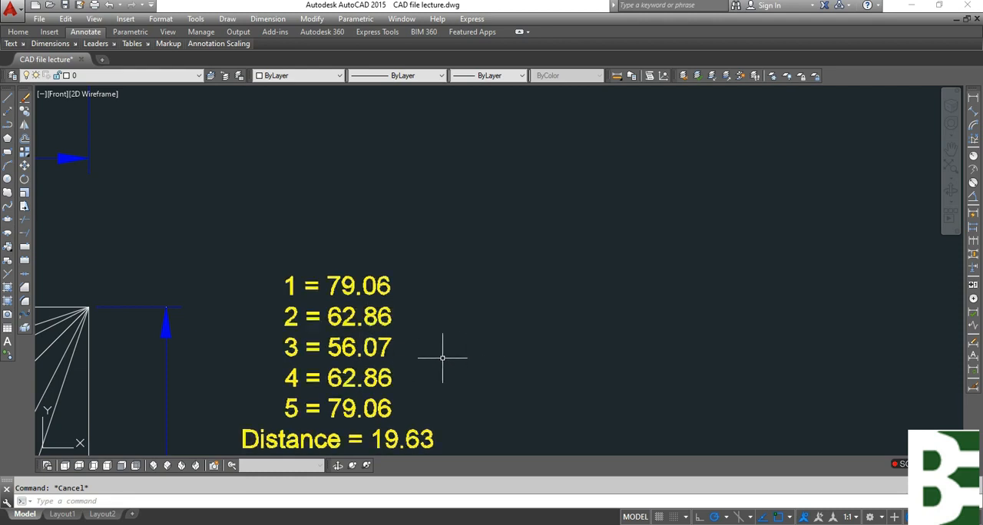
pyautogui.write('c')
pyautogui.press('Return')
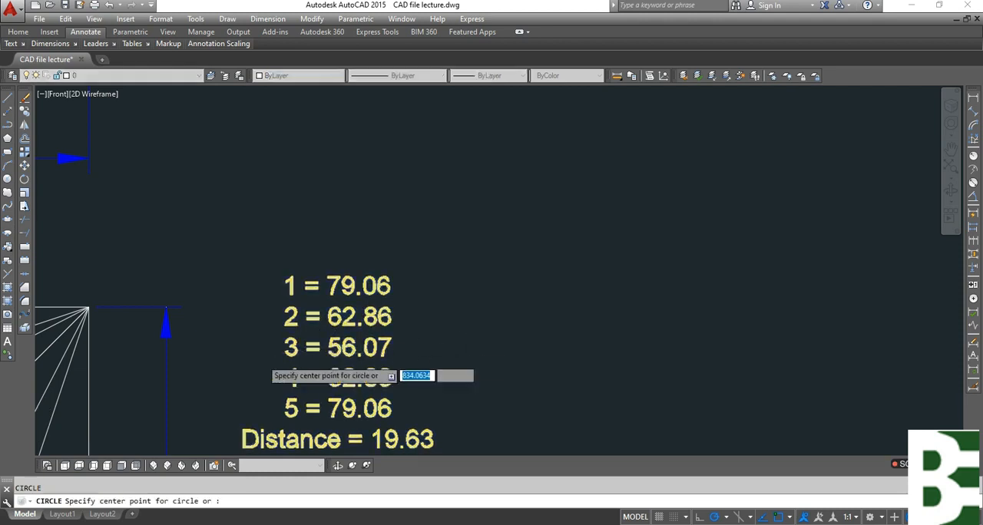
pyautogui.scroll(-6, 257, 371)
pyautogui.click(450, 309)
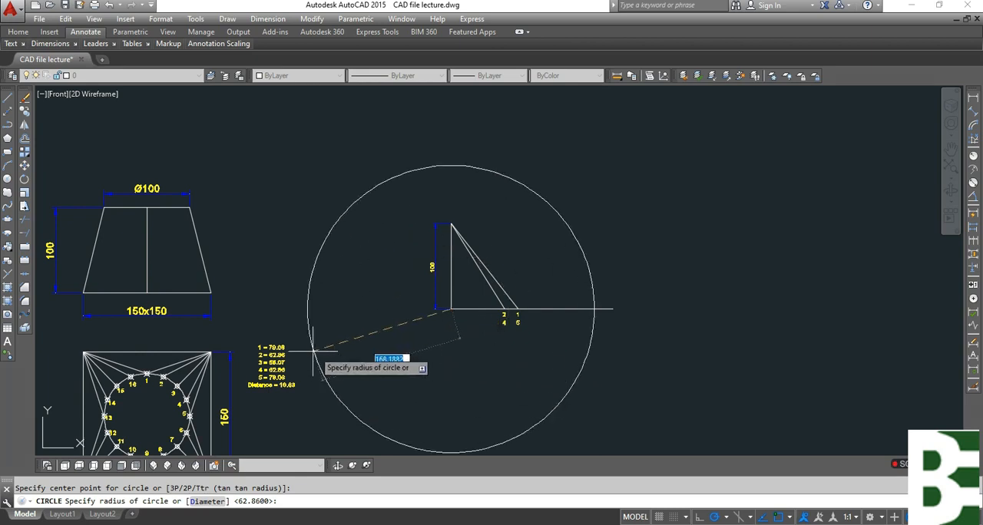
pyautogui.scroll(6, 334, 384)
pyautogui.write('56')
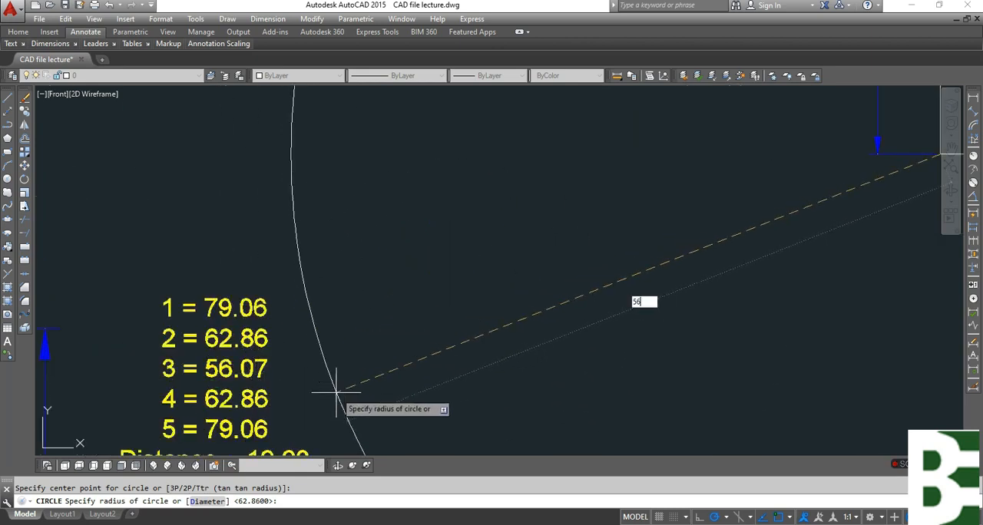
pyautogui.press('Return')
pyautogui.press('Escape')
pyautogui.scroll(-4, 281, 399)
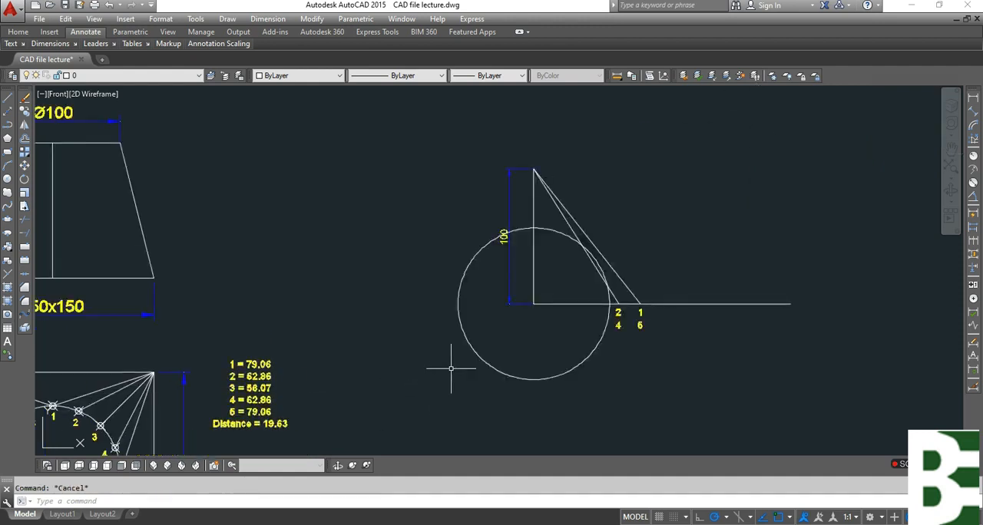
# Draw a line from the 56.07 radius circle's baseline intersection to the vertical line's upper end, and erase the circle.
pyautogui.scroll(4, 576, 337)
pyautogui.write('l')
pyautogui.press('Return')
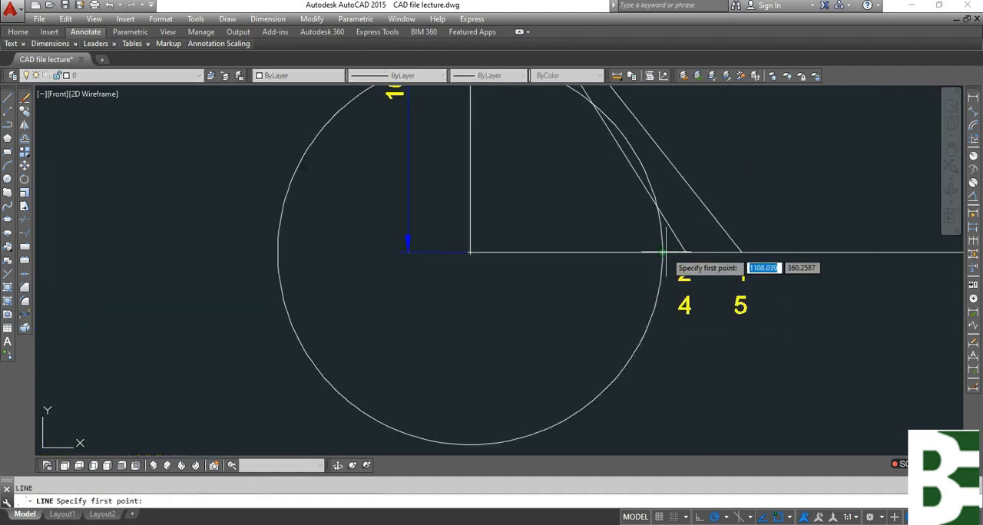
pyautogui.click(663, 252)
pyautogui.moveTo(533, 185); pyautogui.dragTo(542, 424, button='middle')
pyautogui.click(477, 151)
pyautogui.press('Escape')
pyautogui.click(329, 294)
pyautogui.press('Escape')
pyautogui.scroll(-5, 469, 244)
pyautogui.scroll(4, 527, 276)
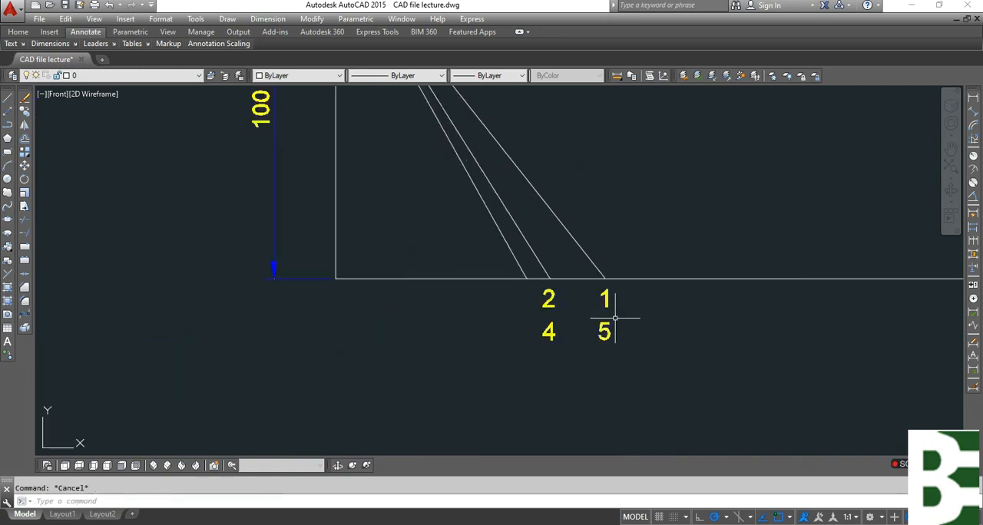
pyautogui.write('l')
pyautogui.press('Return')
pyautogui.click(527, 279)
pyautogui.scroll(-2, 546, 281)
pyautogui.scroll(4, 527, 306)
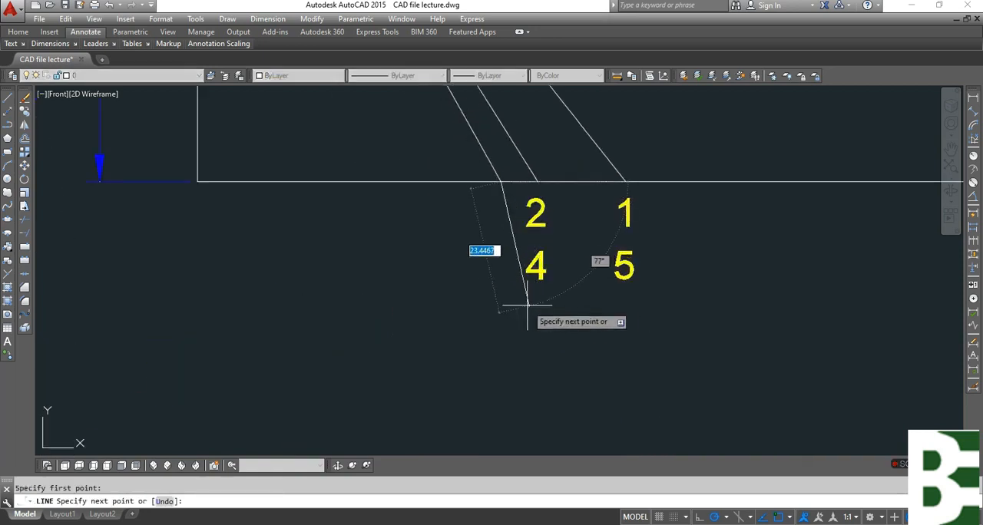
pyautogui.press('Escape')
# Copy the label 2 to below the foot of the third sloping line.
pyautogui.write('c')
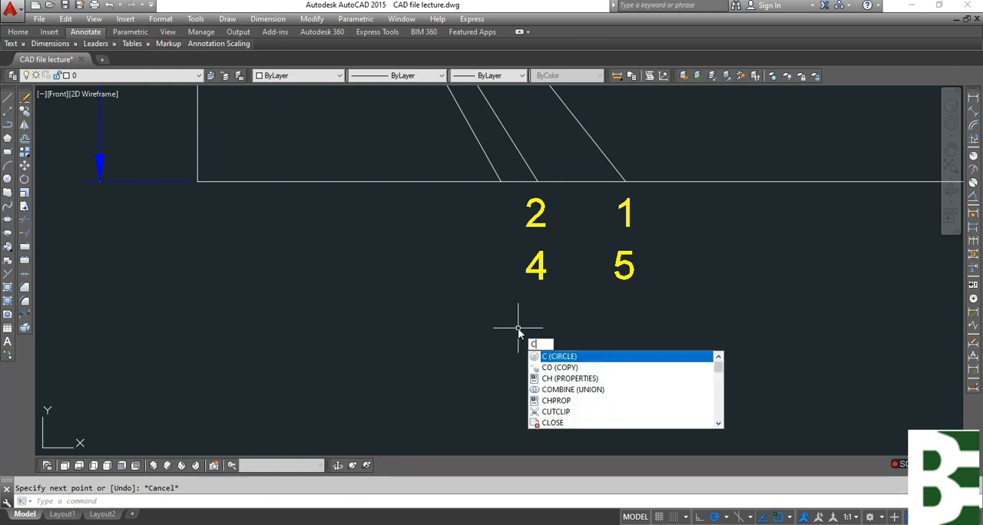
pyautogui.write('o')
pyautogui.press('Return')
pyautogui.moveTo(560, 241); pyautogui.dragTo(484, 199)
pyautogui.press('Return')
pyautogui.click(682, 388)
pyautogui.click(646, 388)
pyautogui.press('Escape')
# Change the label under the third sloping line to 3.
pyautogui.write('ed')
pyautogui.press('Return')
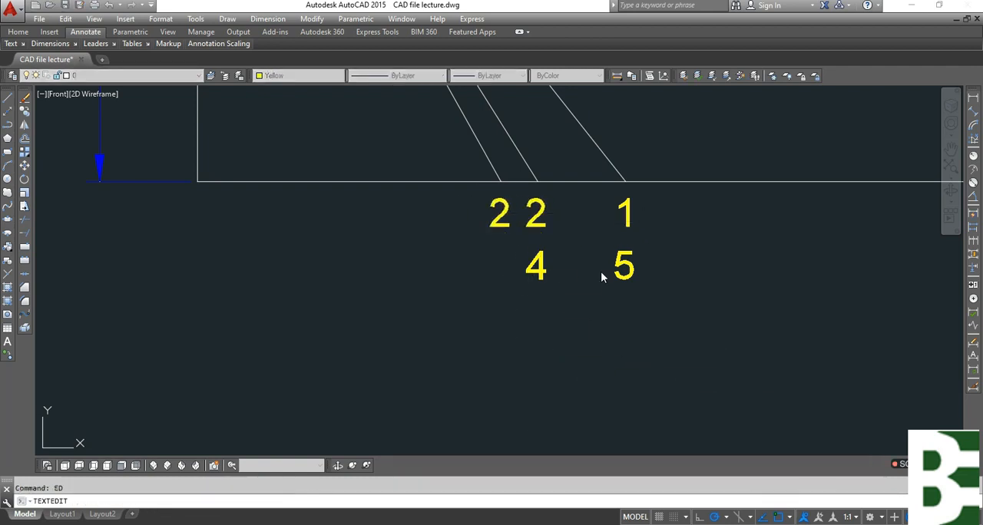
pyautogui.write('3')
pyautogui.click(579, 325)
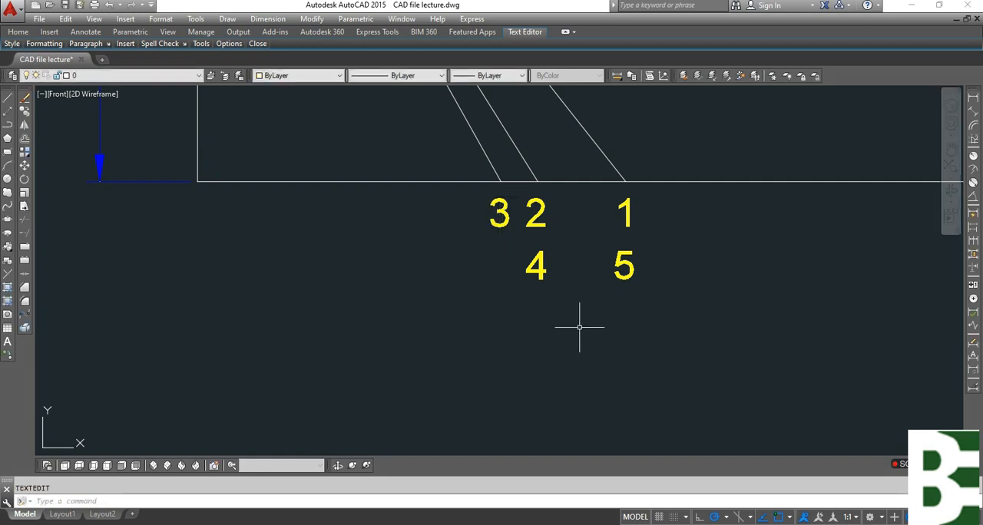
pyautogui.press('Escape')
pyautogui.scroll(-1, 463, 307)
pyautogui.moveTo(576, 268); pyautogui.dragTo(614, 394, button='middle')
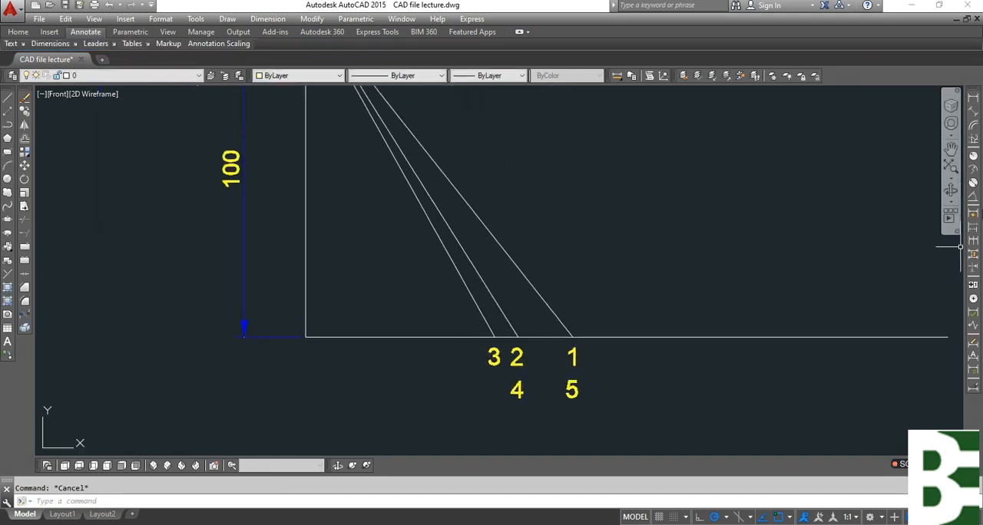
# Add an aligned dimension to the longest sloping line, the one labelled 1 and 5, placed to its right.
pyautogui.click(975, 119)
pyautogui.press('Return')
pyautogui.click(508, 258)
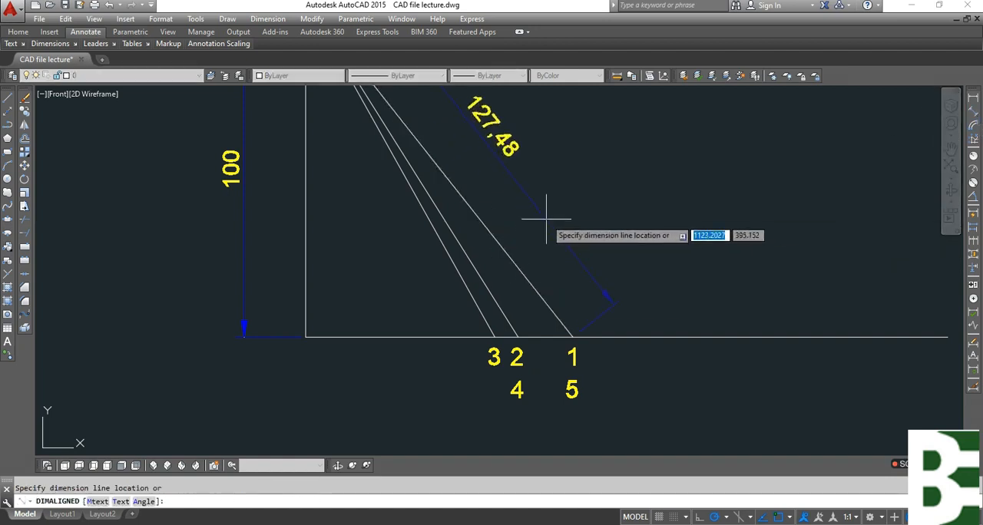
pyautogui.click(542, 223)
# Add an aligned dimension to the sloping line labelled 2 and 4, placed outside the first sloping dimension.
pyautogui.press('Return')
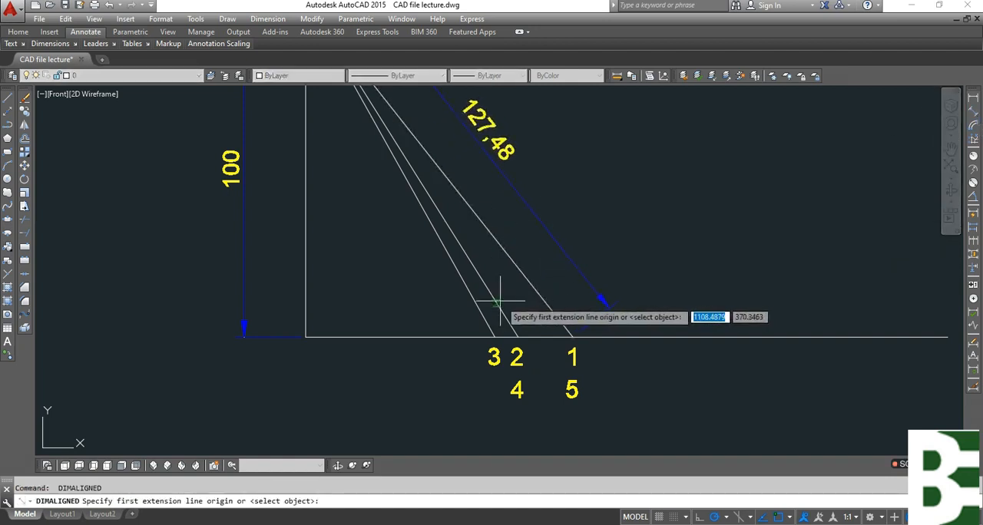
pyautogui.press('Return')
pyautogui.click(604, 301)
pyautogui.click(633, 219)
# Add an aligned dimension to the sloping line labelled 3, placed outside the other two sloping dimensions.
pyautogui.press('Return')
pyautogui.press('Return')
pyautogui.click(471, 292)
pyautogui.moveTo(619, 240); pyautogui.dragTo(520, 395, button='middle')
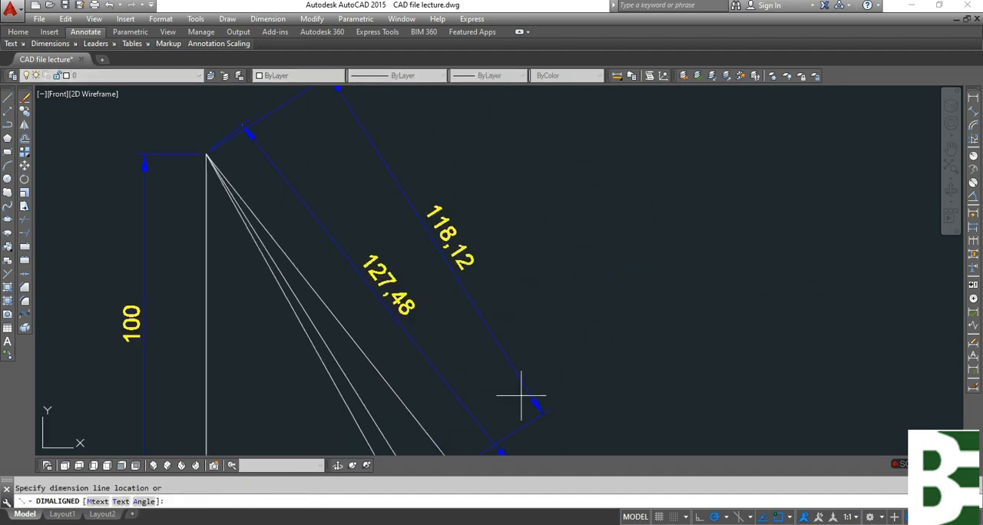
pyautogui.click(580, 336)
pyautogui.press('Escape')
# Copy the list of lengths 1 to 5 and Distance from beside the plan view to the right of the true-length diagram.
pyautogui.write('co')
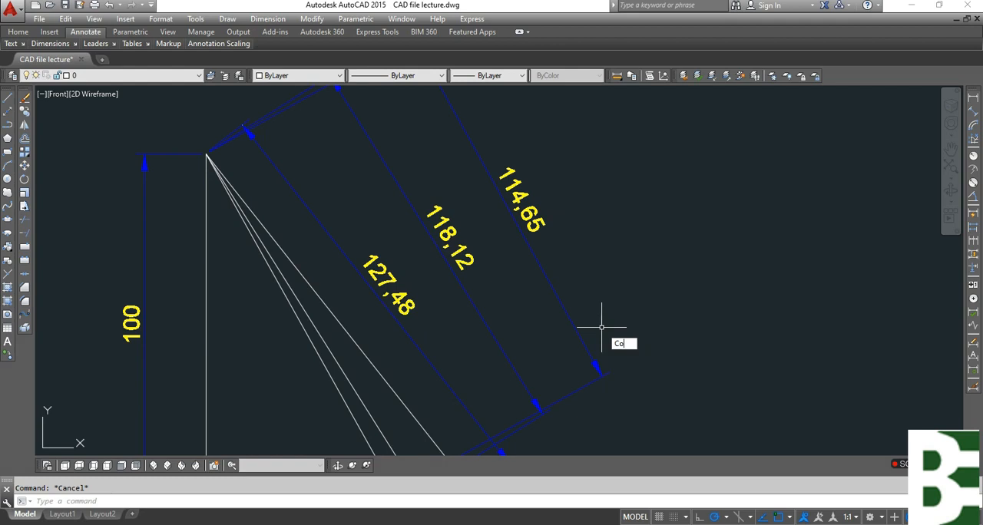
pyautogui.press('Return')
pyautogui.scroll(-6, 591, 328)
pyautogui.scroll(4, 462, 292)
pyautogui.moveTo(503, 277); pyautogui.dragTo(581, 274, button='middle')
pyautogui.moveTo(207, 378); pyautogui.dragTo(542, 223, button='middle')
pyautogui.click(263, 226)
pyautogui.press('Return')
pyautogui.click(291, 228)
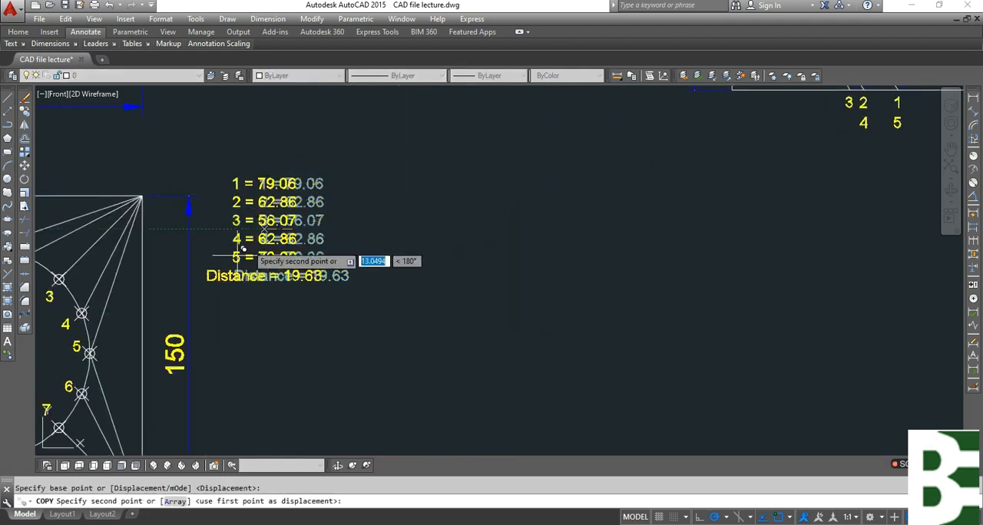
pyautogui.scroll(-6, 284, 307)
pyautogui.scroll(5, 439, 272)
pyautogui.click(421, 271)
pyautogui.press('Escape')
# Change the colour of the copied length list to Magenta.
pyautogui.click(421, 272)
pyautogui.click(422, 292)
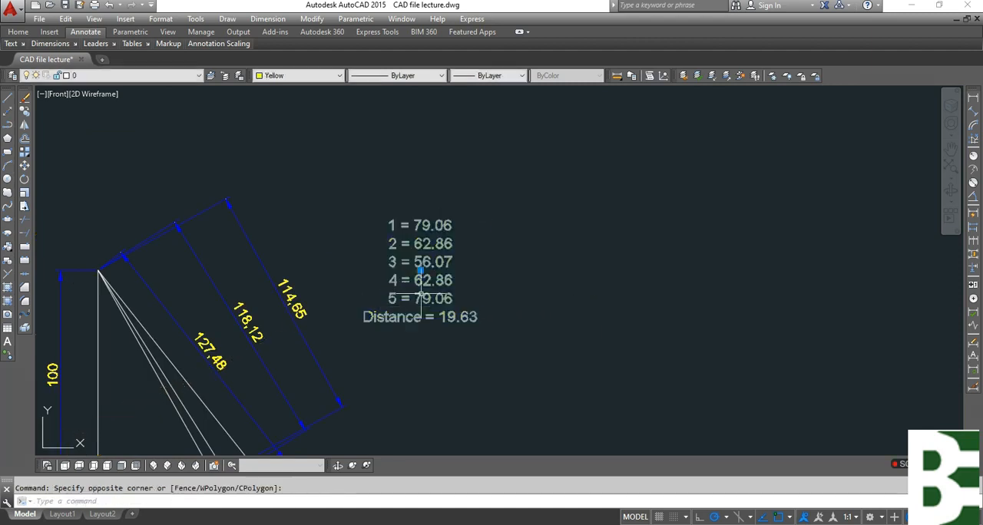
pyautogui.click(311, 76)
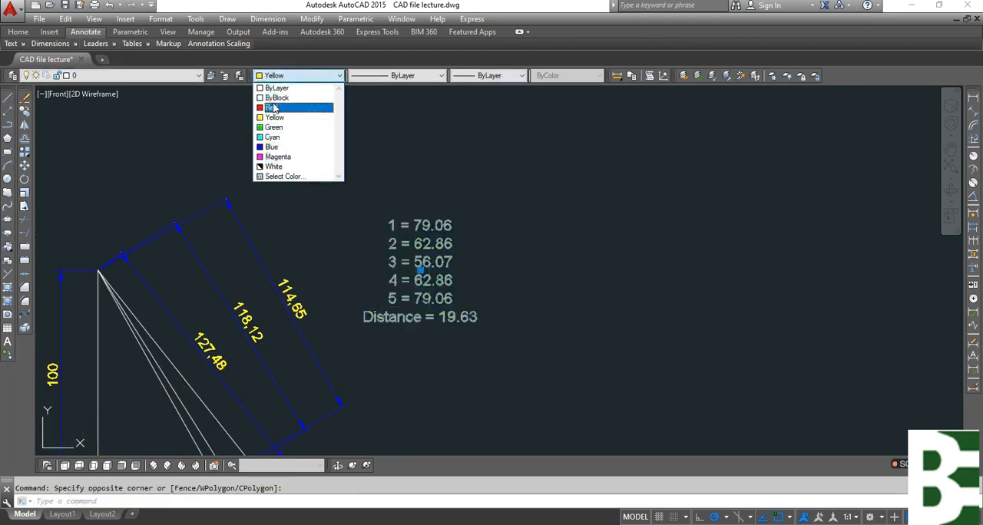
pyautogui.click(278, 156)
pyautogui.click(381, 278)
pyautogui.click(381, 278)
# Open the magenta length list for editing and set the value of entry 1 to 127.48.
pyautogui.doubleClick(419, 266)
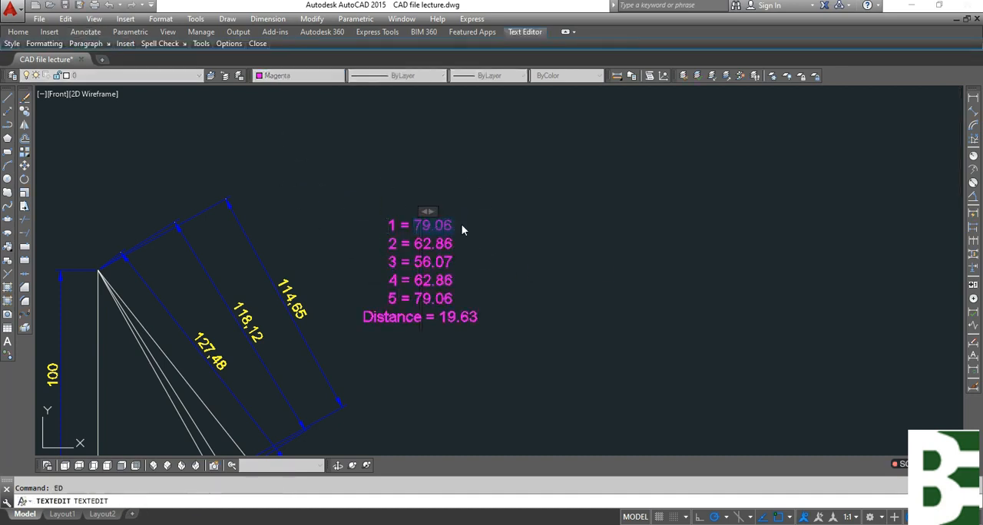
pyautogui.moveTo(527, 309); pyautogui.dragTo(520, 250, button='middle')
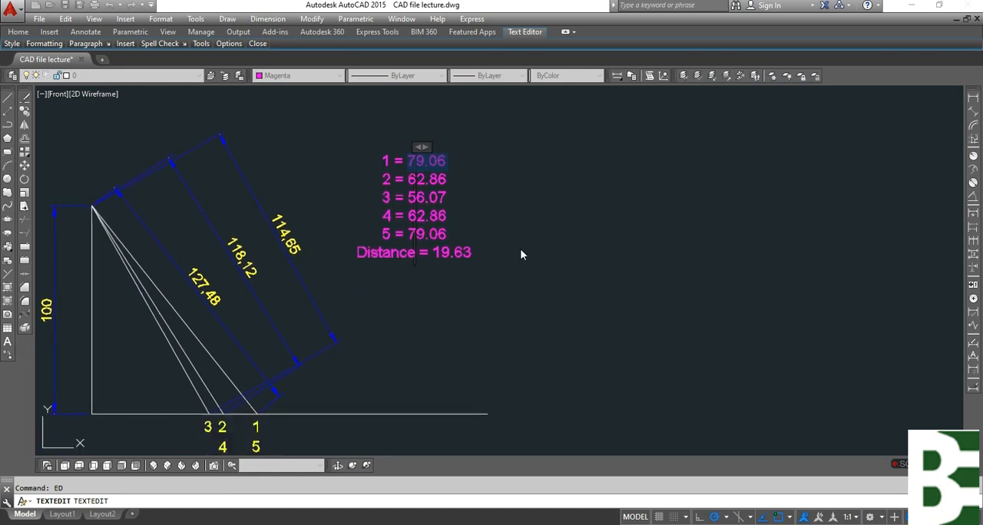
pyautogui.write('127.48')
# Clear the old entry 2 from the magenta list, leaving an empty line between entries 1 and 3.
pyautogui.press('Delete')
pyautogui.press('Delete')
pyautogui.press('Delete')
pyautogui.press('Delete')
pyautogui.press('Delete')
pyautogui.press('Delete')
pyautogui.press('Delete')
pyautogui.press('Delete')
pyautogui.press('Delete')
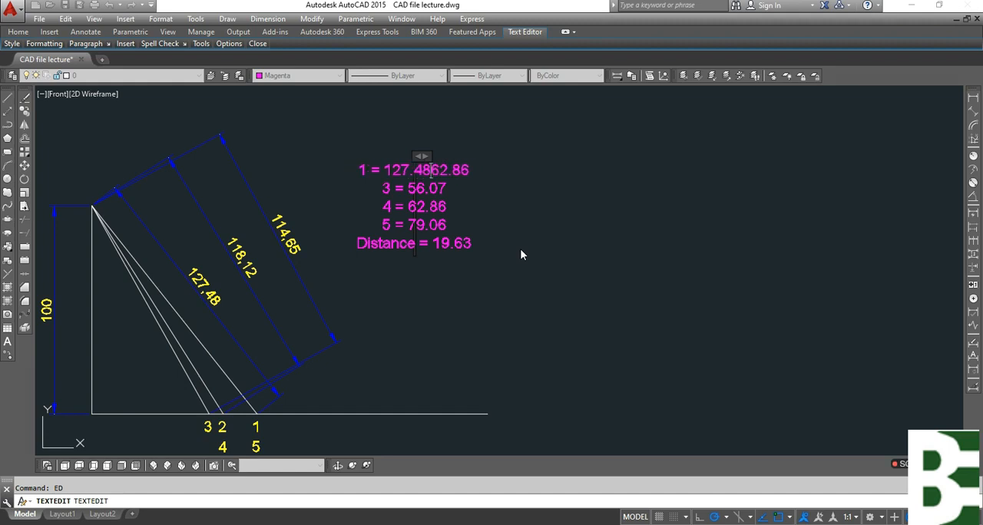
pyautogui.press('Down')
pyautogui.press('Left')
pyautogui.press('Left')
pyautogui.press('Left')
pyautogui.press('Left')
pyautogui.press('Left')
pyautogui.press('Up')
pyautogui.press('Right')
pyautogui.press('Right')
pyautogui.press('Right')
pyautogui.press('Right')
pyautogui.press('Return')
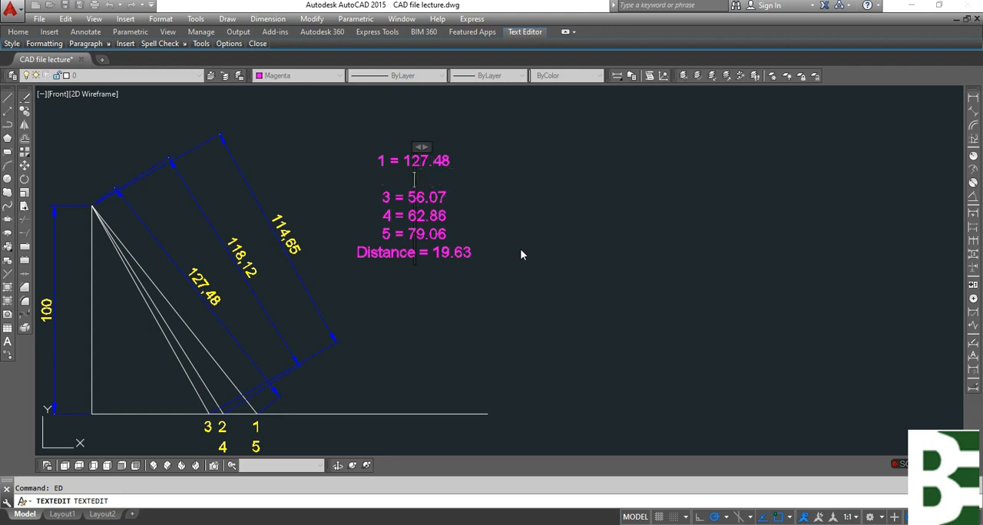
# Write the entry "2 = 118.12" on the empty line of the magenta list.
pyautogui.write('2 =')
pyautogui.hotkey('alt', 'space')
pyautogui.press('Escape')
pyautogui.write('118.12')
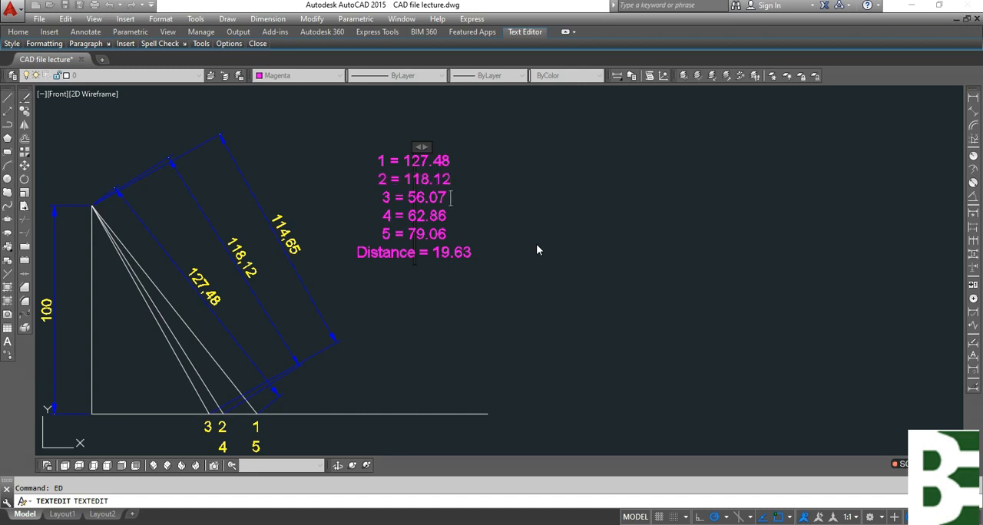
# Clear the old value of entry 3 in the magenta list, keeping "3 =".
pyautogui.press('Down')
pyautogui.press('Left')
pyautogui.press('Left')
pyautogui.press('Left')
pyautogui.press('Left')
pyautogui.press('Left')
pyautogui.press('Delete')
pyautogui.press('Delete')
pyautogui.press('Delete')
pyautogui.press('Delete')
pyautogui.press('Delete')
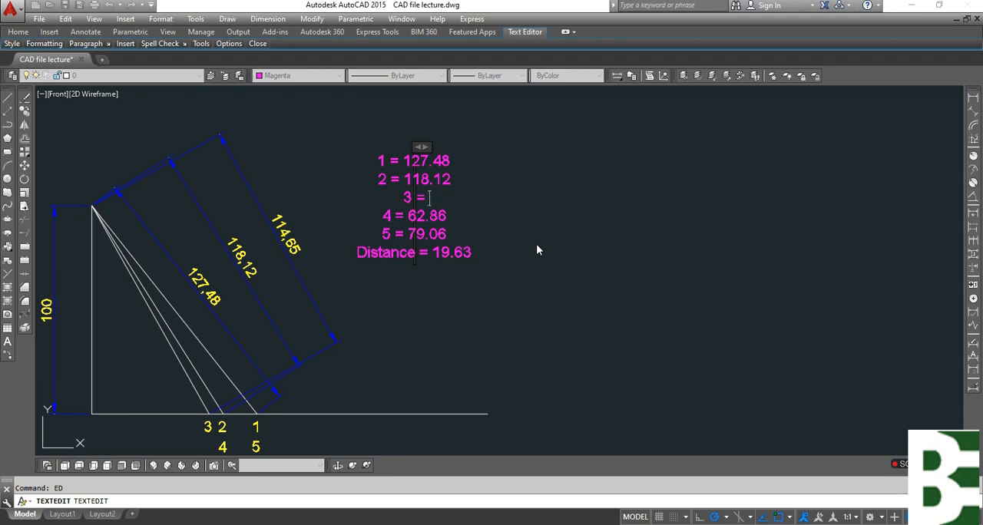
# Set entry 3 to 114.65 and entry 4 to 118.12 in the magenta length list.
pyautogui.write('114.65')
pyautogui.press('Down')
pyautogui.press('Left')
pyautogui.press('Left')
pyautogui.press('Left')
pyautogui.press('Left')
pyautogui.press('Delete')
pyautogui.press('Delete')
pyautogui.press('Delete')
pyautogui.press('Delete')
pyautogui.press('Delete')
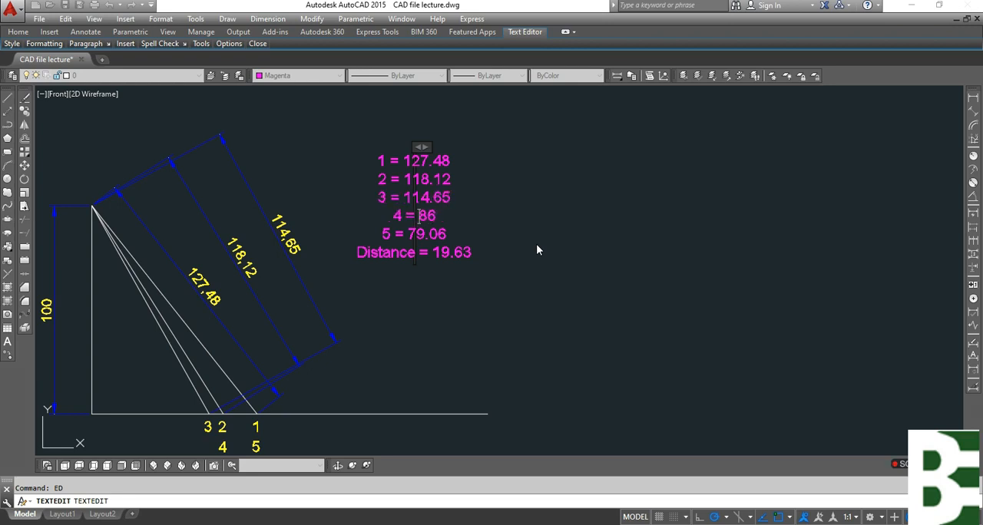
pyautogui.write('118.12')
# Set entry 5 of the magenta list to 127.48 and finish editing the text.
pyautogui.press('Down')
pyautogui.press('Left')
pyautogui.press('Left')
pyautogui.press('Left')
pyautogui.press('Left')
pyautogui.press('Left')
pyautogui.press('Delete')
pyautogui.press('Delete')
pyautogui.press('Delete')
pyautogui.press('Delete')
pyautogui.press('Delete')
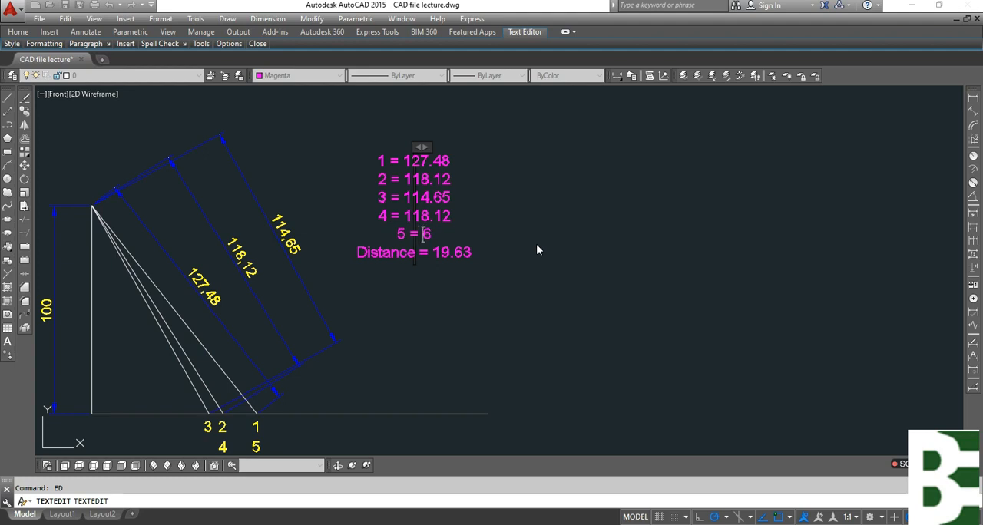
pyautogui.write('127.48')
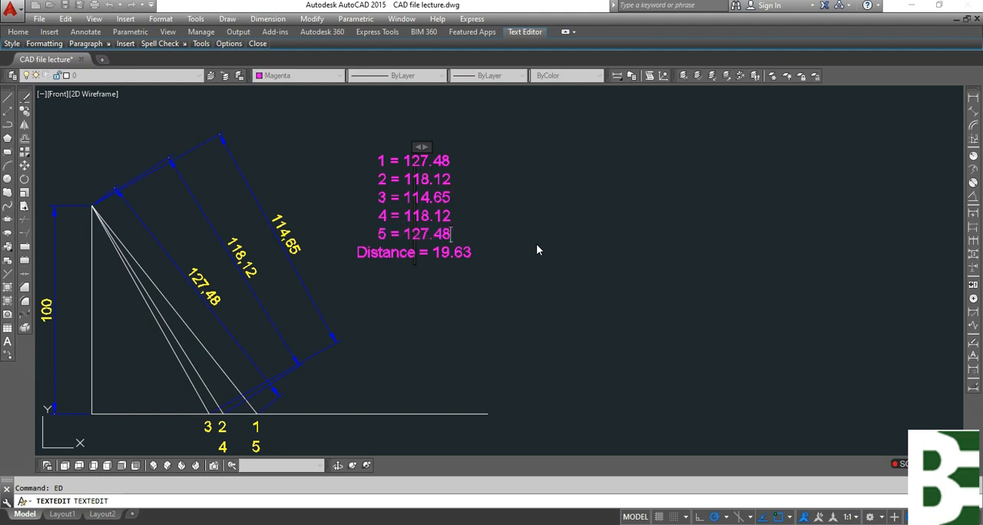
pyautogui.click(536, 305)
pyautogui.press('Escape')
pyautogui.press('alt')
pyautogui.click(558, 278)
# Draw a rectangle framing the magenta list of true lengths.
pyautogui.write('rec')
pyautogui.press('Return')
pyautogui.click(344, 129)
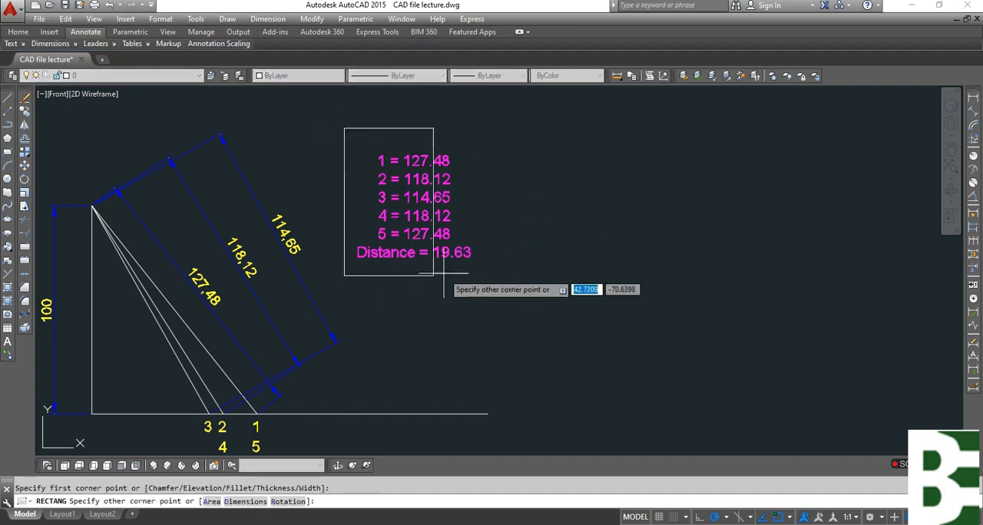
pyautogui.click(490, 273)
# Draw a second, slightly larger rectangle around the list's frame and save the drawing.
pyautogui.press('Return')
pyautogui.click(333, 120)
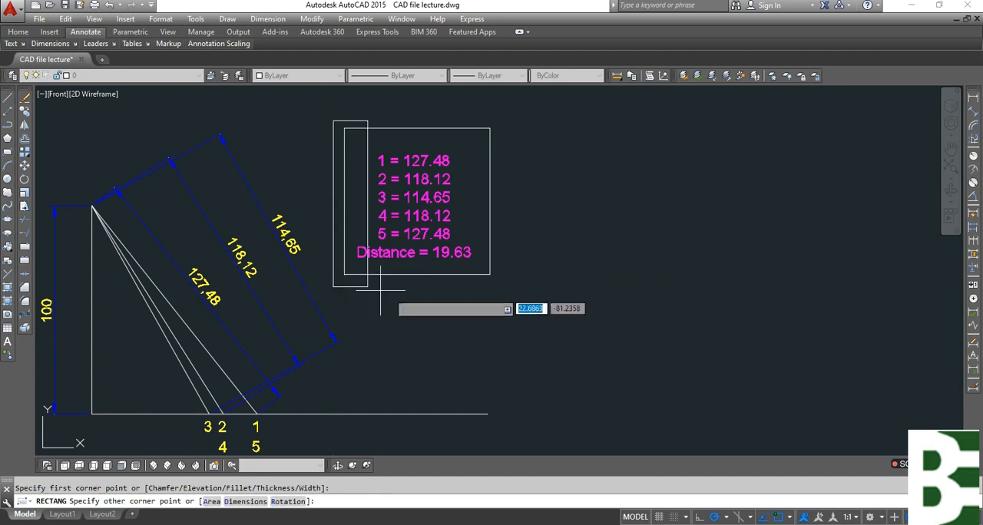
pyautogui.click(497, 284)
pyautogui.press('Escape')
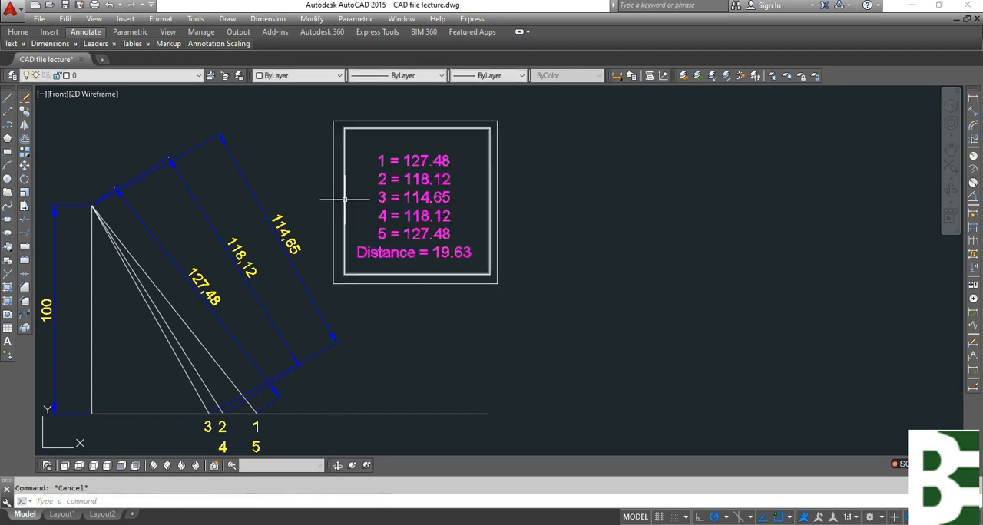
pyautogui.hotkey('ctrl', 's')
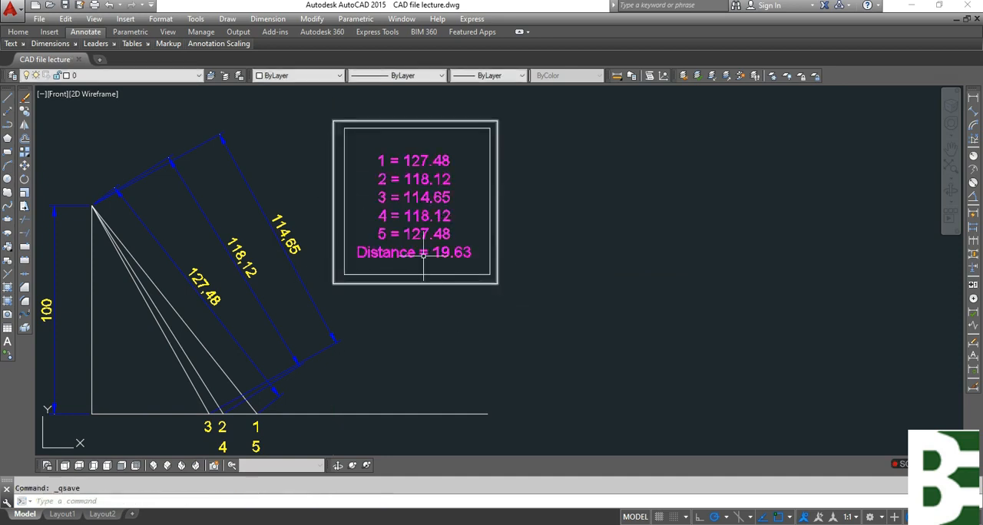
# Examine the lower edge of the square in the plan view and its side dimension.
pyautogui.scroll(-2, 325, 168)
pyautogui.moveTo(609, 346); pyautogui.dragTo(710, 308, button='middle')
pyautogui.scroll(-3, 542, 215)
pyautogui.press('Escape')
pyautogui.scroll(5, 233, 378)
pyautogui.click(256, 278)
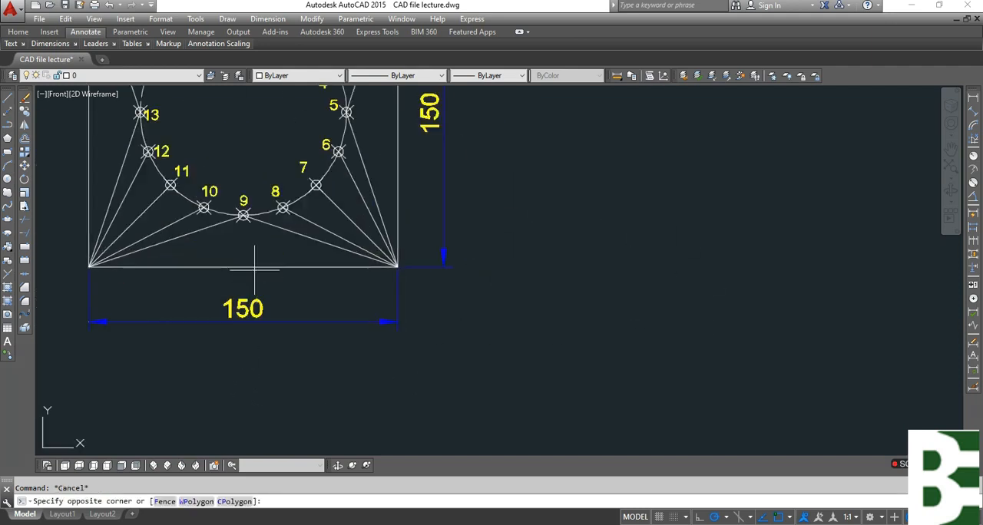
pyautogui.press('Escape')
pyautogui.moveTo(273, 279); pyautogui.dragTo(288, 375, button='middle')
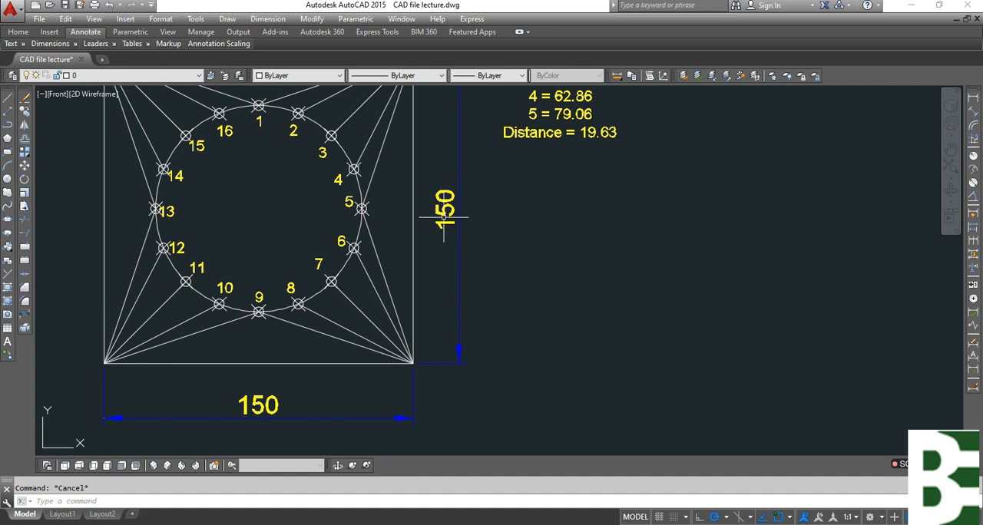
# Draw a horizontal line 150 long in the empty area below the true-length diagram as the pattern's base.
pyautogui.scroll(-2, 439, 285)
pyautogui.moveTo(699, 336); pyautogui.dragTo(530, 355, button='middle')
pyautogui.scroll(-2, 311, 216)
pyautogui.write('l')
pyautogui.press('Return')
pyautogui.scroll(-3, 307, 219)
pyautogui.scroll(3, 619, 268)
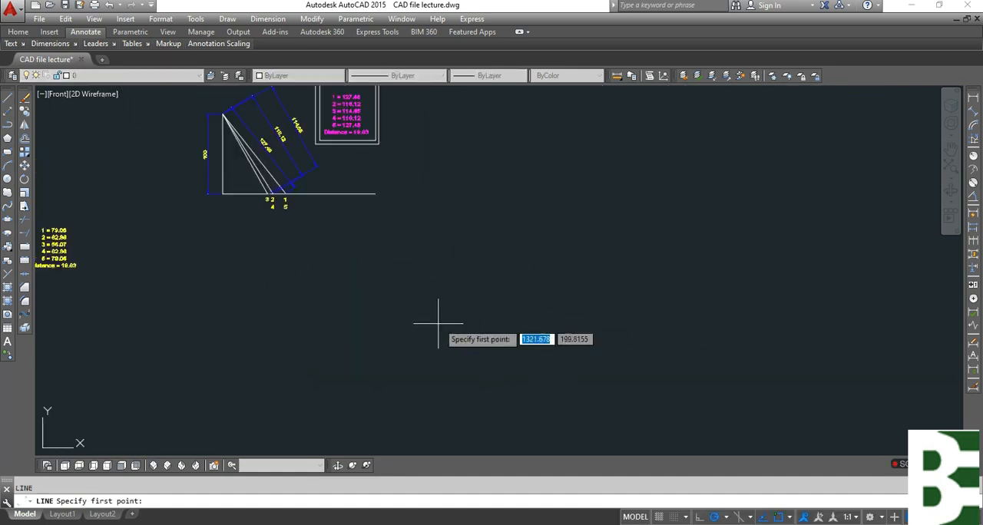
pyautogui.moveTo(438, 322); pyautogui.dragTo(456, 226, button='middle')
pyautogui.click(394, 331)
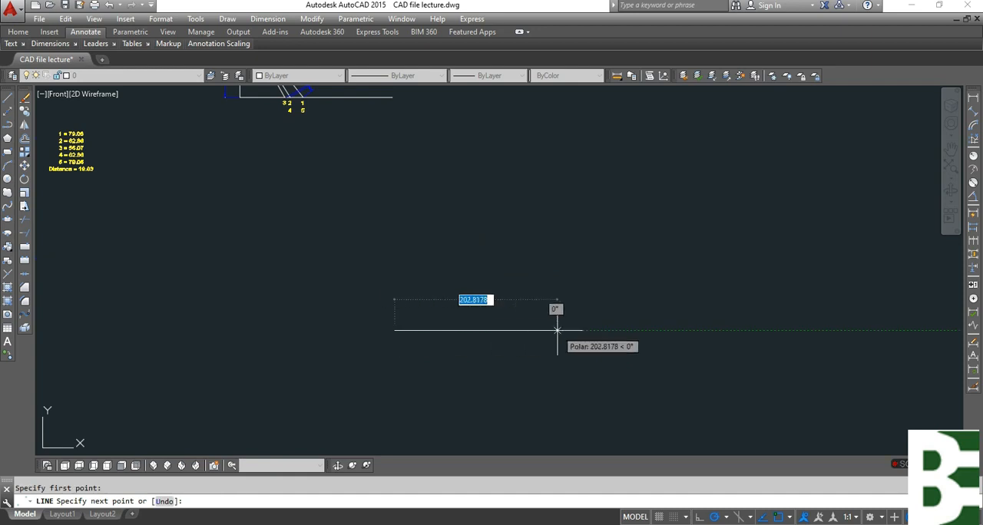
pyautogui.write('150')
pyautogui.press('Return')
pyautogui.press('Escape')
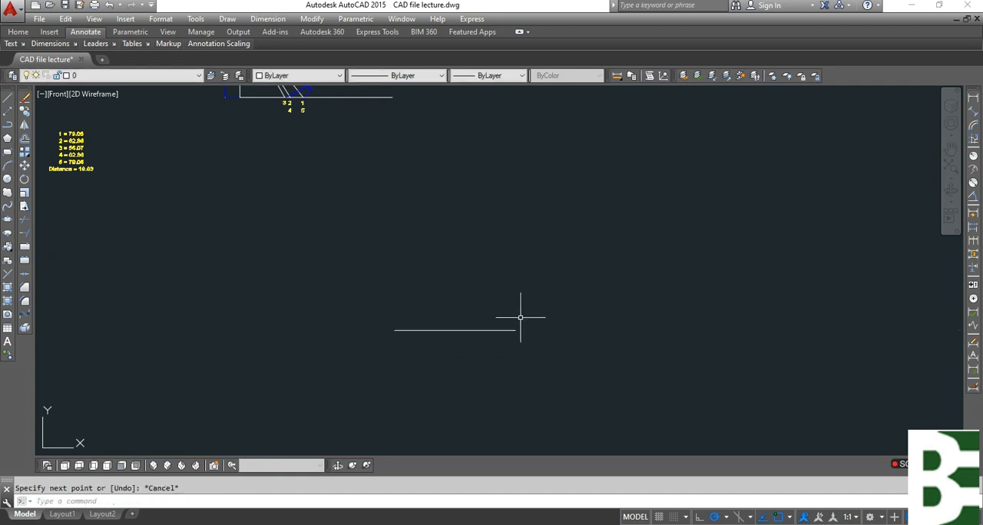
# Draw a circle of radius 127.48, the true length of line 1, centred on the base line's right end.
pyautogui.write('c')
pyautogui.press('Return')
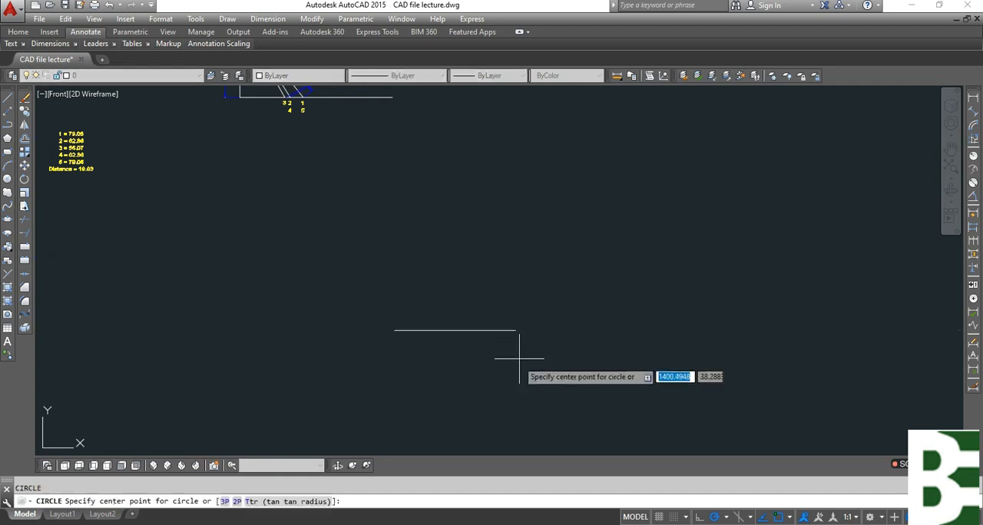
pyautogui.scroll(-5, 461, 253)
pyautogui.scroll(10, 450, 230)
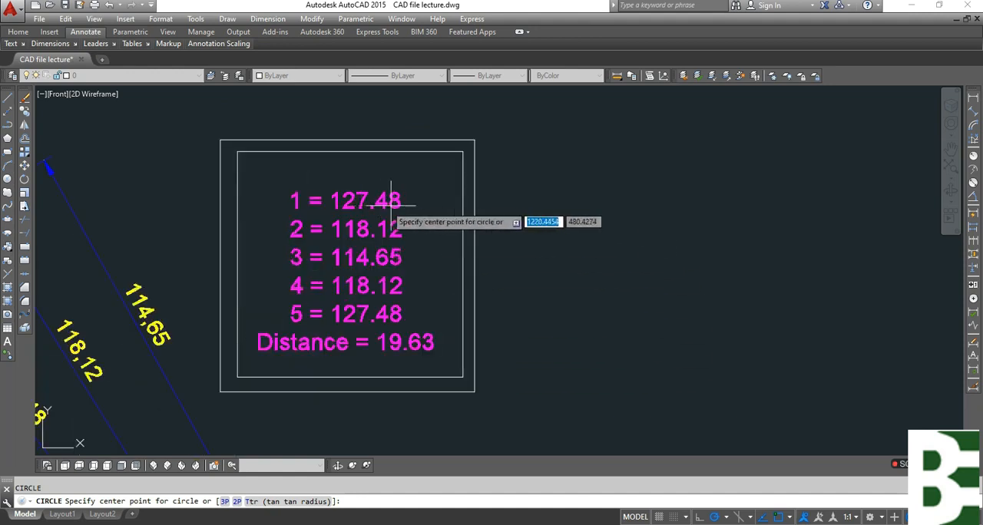
pyautogui.scroll(-4, 461, 161)
pyautogui.moveTo(601, 351)
pyautogui.mouseDown(button='middle')
pyautogui.moveTo(534, 288)
pyautogui.moveTo(453, 152)
pyautogui.mouseUp(button='middle')
pyautogui.moveTo(516, 410); pyautogui.dragTo(417, 151, button='middle')
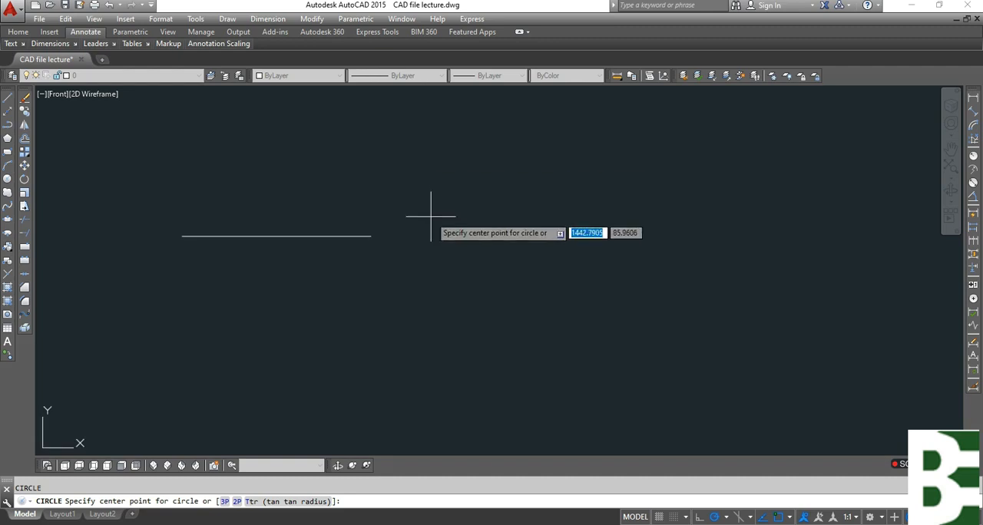
pyautogui.click(372, 236)
pyautogui.write('127')
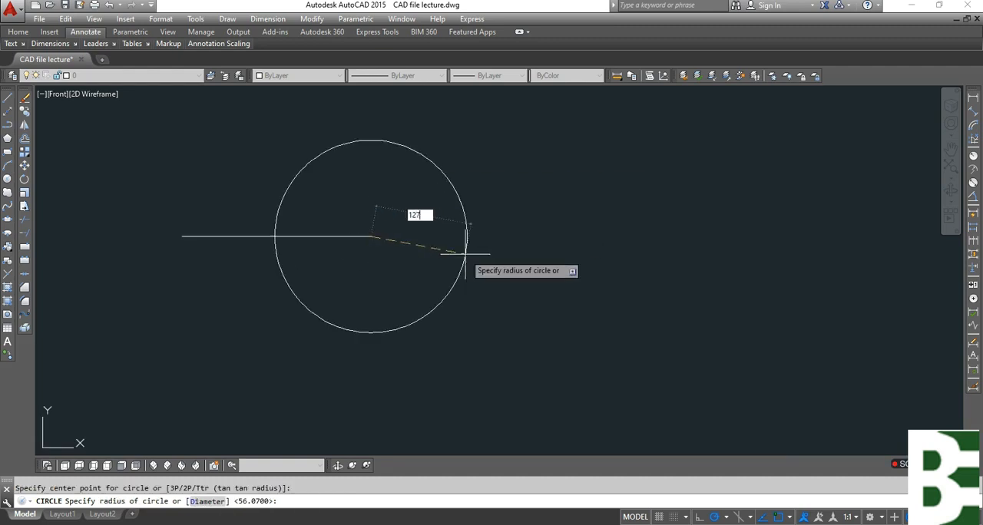
pyautogui.write('.48')
pyautogui.press('Return')
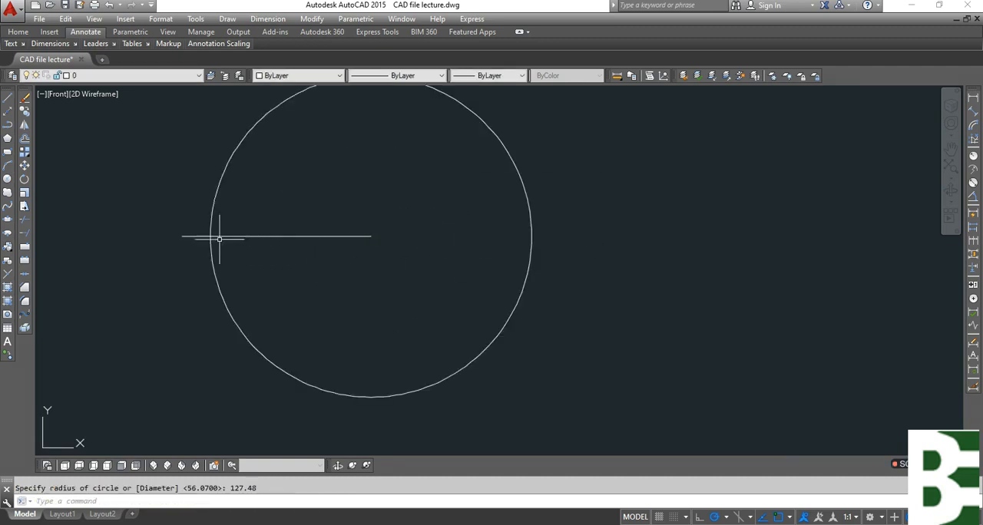
# Draw another circle of radius 127.48 centred on the base line's left end.
pyautogui.press('Return')
pyautogui.click(182, 236)
pyautogui.press('Return')
pyautogui.press('Escape')
# Draw lines from the circles' upper intersection to both ends of the base line, forming a triangle.
pyautogui.write('l')
pyautogui.press('Return')
pyautogui.click(277, 106)
pyautogui.click(182, 235)
pyautogui.press('Return')
pyautogui.press('Return')
pyautogui.click(277, 106)
pyautogui.click(371, 236)
pyautogui.press('Escape')
# Delete the two construction circles around the triangle.
pyautogui.click(371, 340)
pyautogui.click(284, 376)
pyautogui.press('Delete')
pyautogui.press('Escape')
# Add an aligned dimension for the triangle's height from its apex to the base.
pyautogui.moveTo(476, 190); pyautogui.dragTo(479, 306, button='middle')
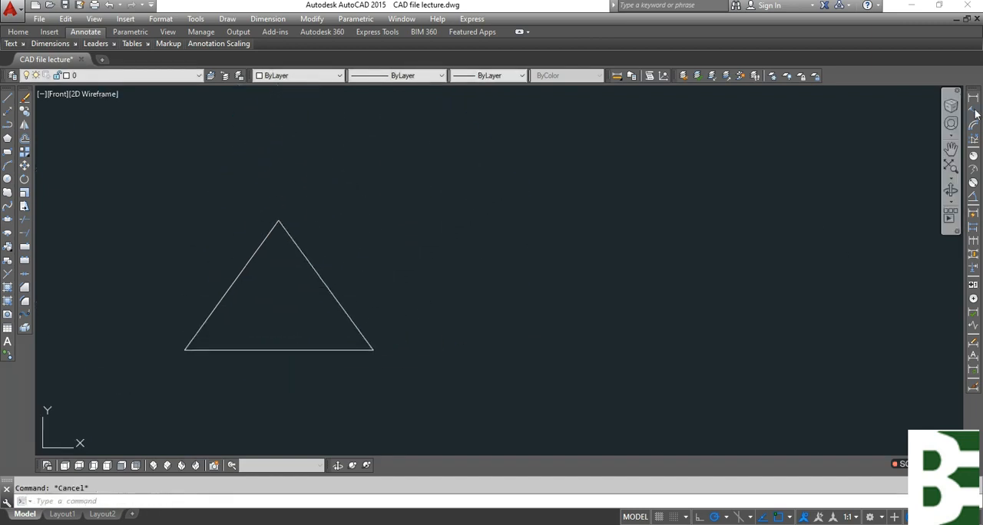
pyautogui.click(974, 112)
pyautogui.click(278, 222)
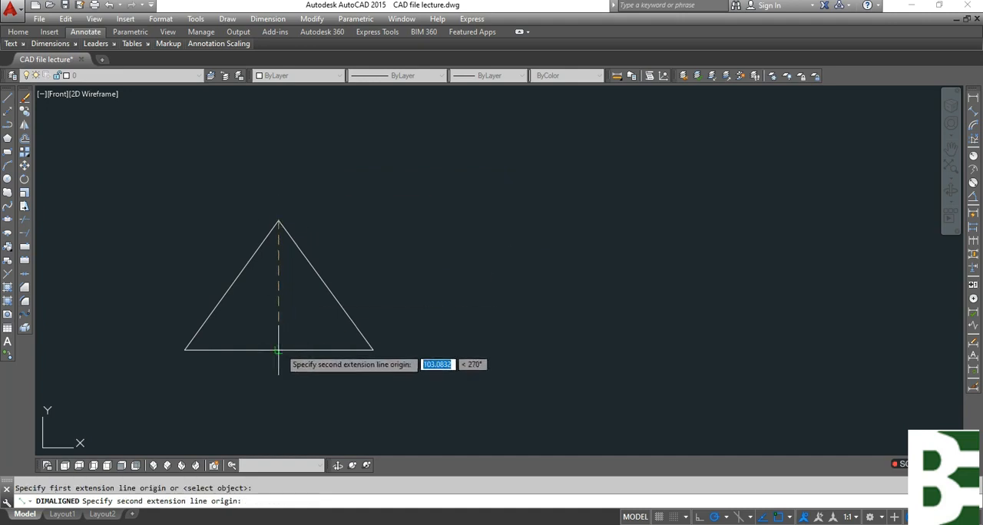
pyautogui.click(278, 351)
pyautogui.scroll(2, 271, 319)
pyautogui.click(268, 322)
pyautogui.press('Escape')
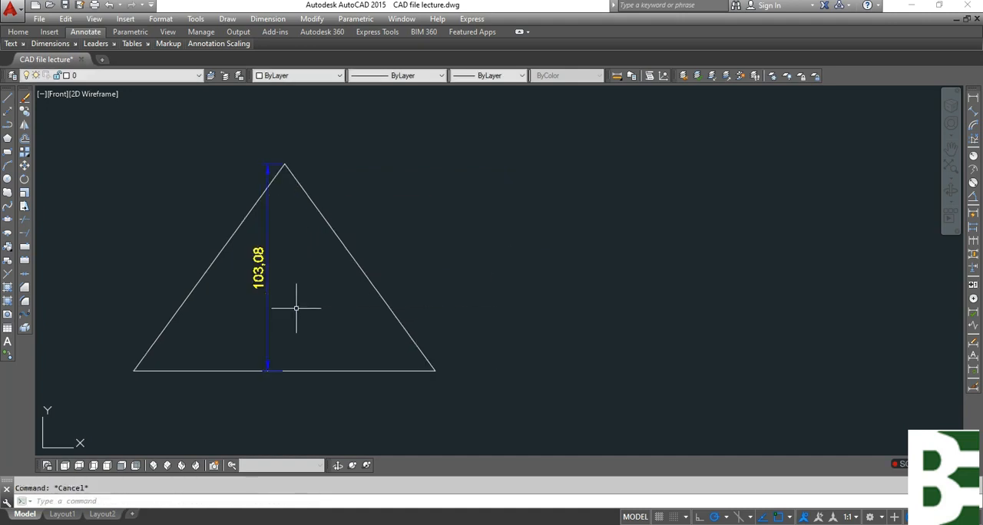
# Add an aligned dimension to the slanted left edge of the front view, beside the 100 height dimension.
pyautogui.scroll(-5, 403, 301)
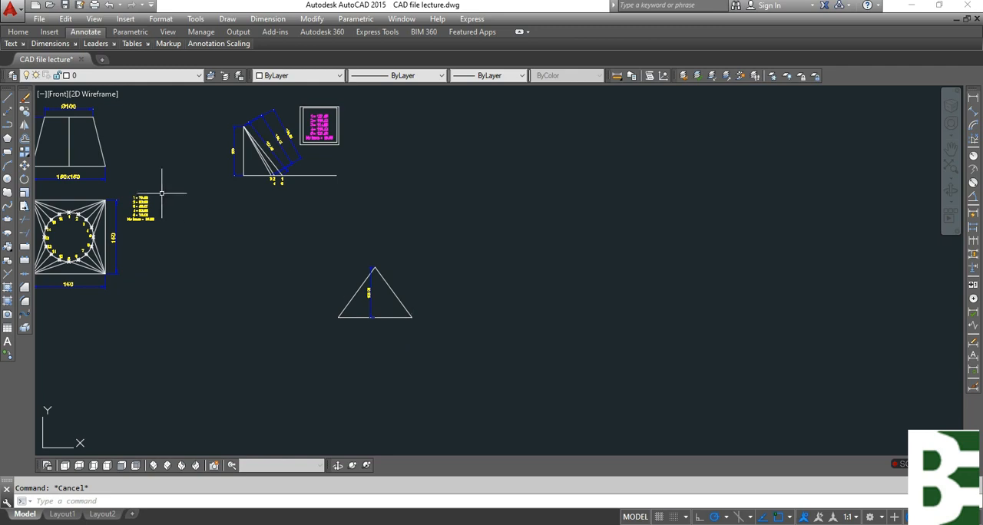
pyautogui.moveTo(161, 192); pyautogui.dragTo(348, 253, button='middle')
pyautogui.scroll(6, 354, 231)
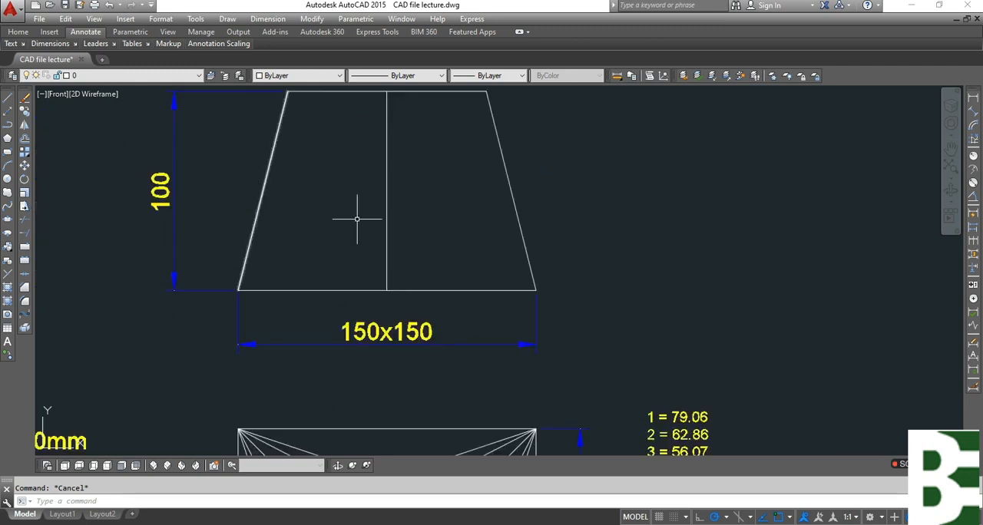
pyautogui.click(974, 112)
pyautogui.press('Return')
pyautogui.click(260, 204)
pyautogui.scroll(2, 243, 188)
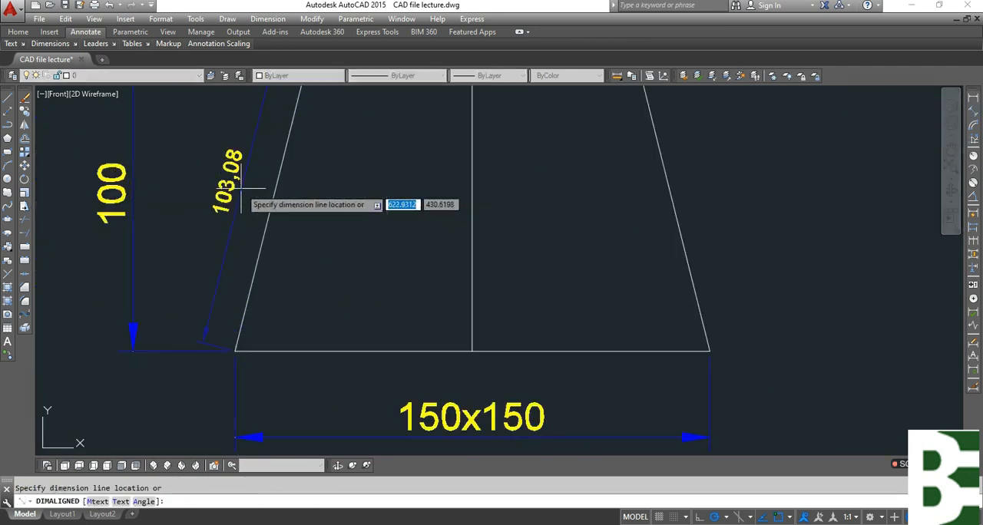
pyautogui.click(242, 186)
pyautogui.press('Escape')
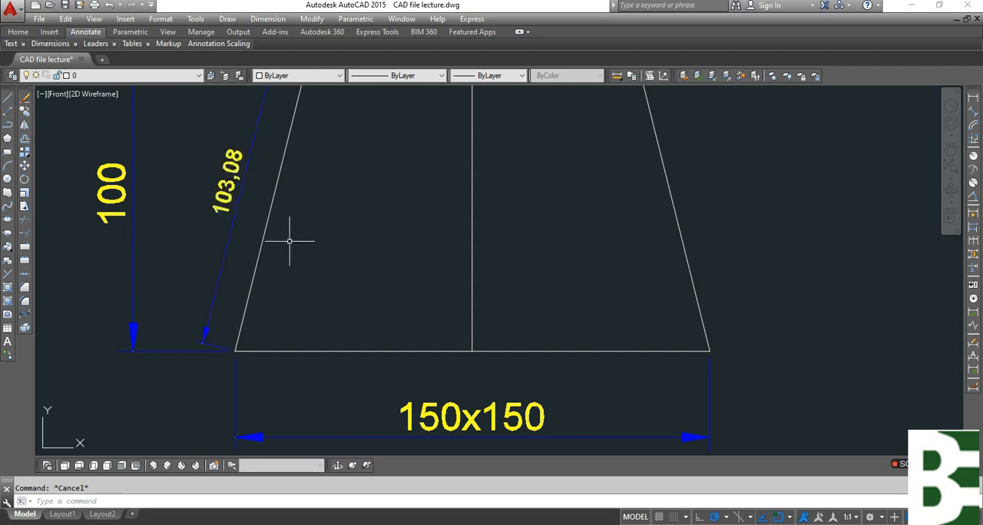
# Delete the height dimension inside the triangle.
pyautogui.scroll(-5, 384, 292)
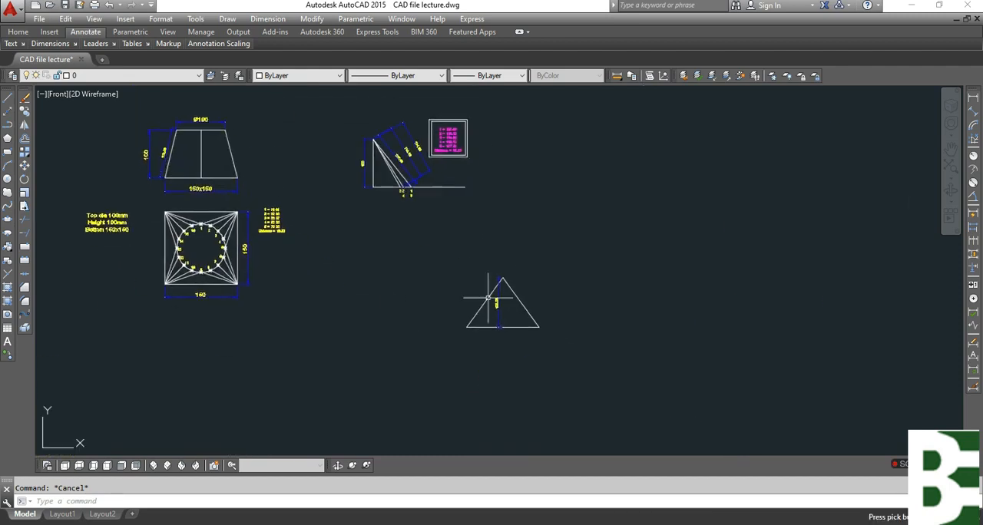
pyautogui.scroll(5, 491, 286)
pyautogui.click(531, 283)
pyautogui.click(479, 292)
pyautogui.click(471, 307)
pyautogui.press('Delete')
# Draw a circle of radius 19.63, the listed division distance, centred on the triangle's apex.
pyautogui.moveTo(596, 202); pyautogui.dragTo(581, 294, button='middle')
pyautogui.write('c')
pyautogui.press('Return')
pyautogui.scroll(-5, 505, 315)
pyautogui.moveTo(431, 111); pyautogui.dragTo(405, 235, button='middle')
pyautogui.scroll(8, 405, 234)
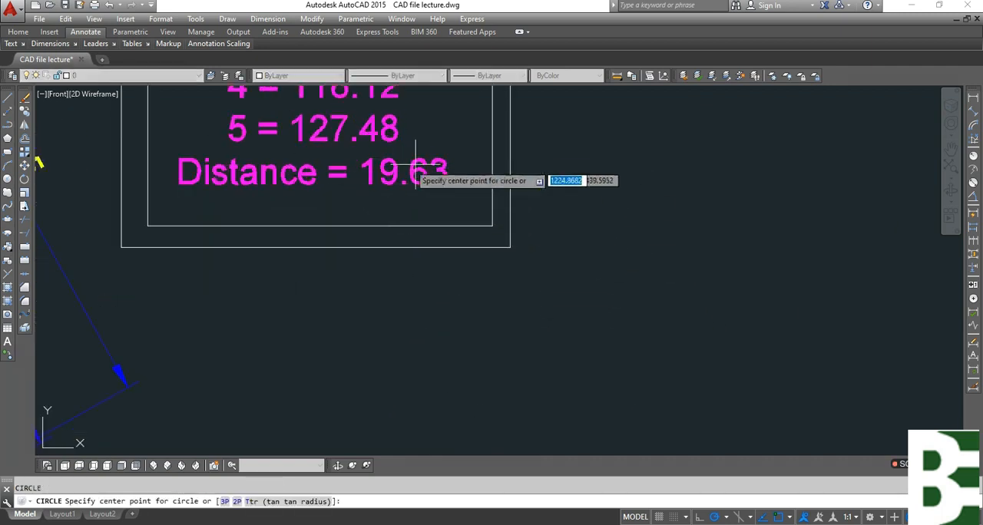
pyautogui.scroll(-4, 343, 186)
pyautogui.moveTo(488, 358); pyautogui.dragTo(396, 201, button='middle')
pyautogui.moveTo(419, 347); pyautogui.dragTo(320, 76, button='middle')
pyautogui.click(359, 268)
pyautogui.write('19.63')
pyautogui.press('Return')
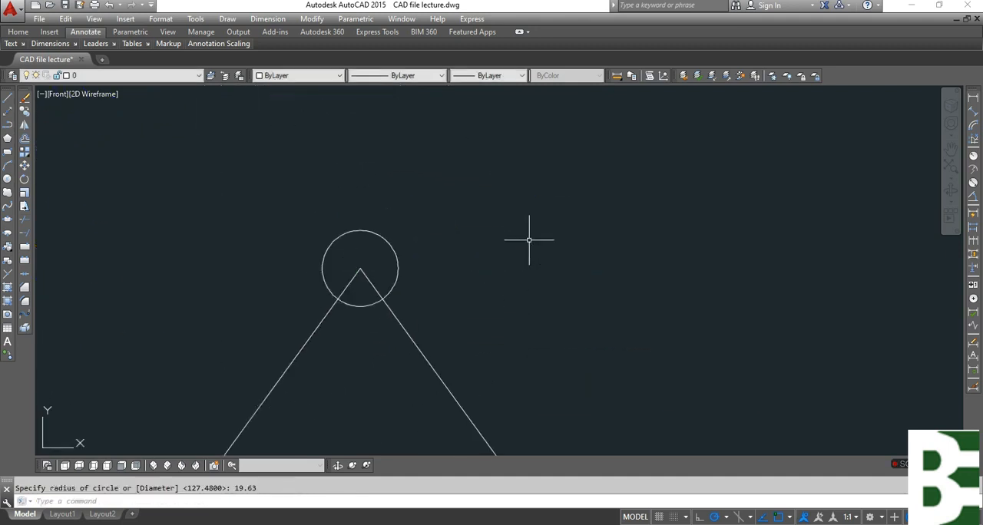
# Draw a circle of radius 118.12, the true length of line 2, centred on the base's right end.
pyautogui.press('Return')
pyautogui.scroll(8, 325, 120)
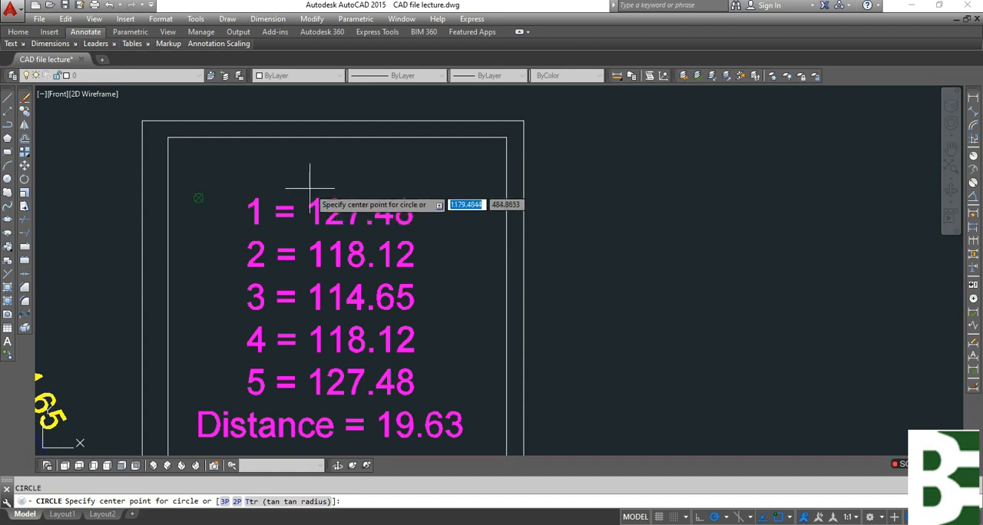
pyautogui.scroll(-8, 338, 227)
pyautogui.click(399, 381)
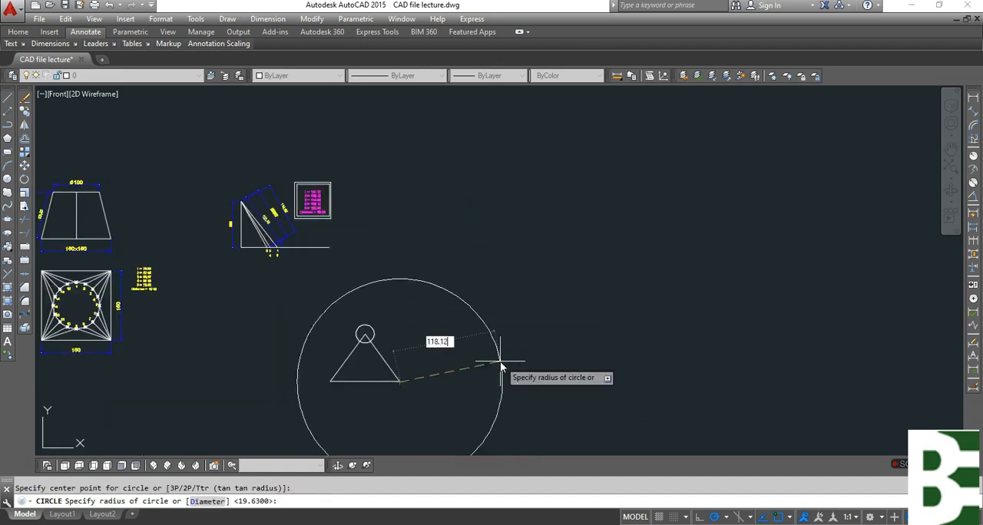
pyautogui.write('118.12')
pyautogui.press('Return')
# Draw a line from the triangle's apex to the right-hand intersection of the two circles.
pyautogui.scroll(5, 339, 329)
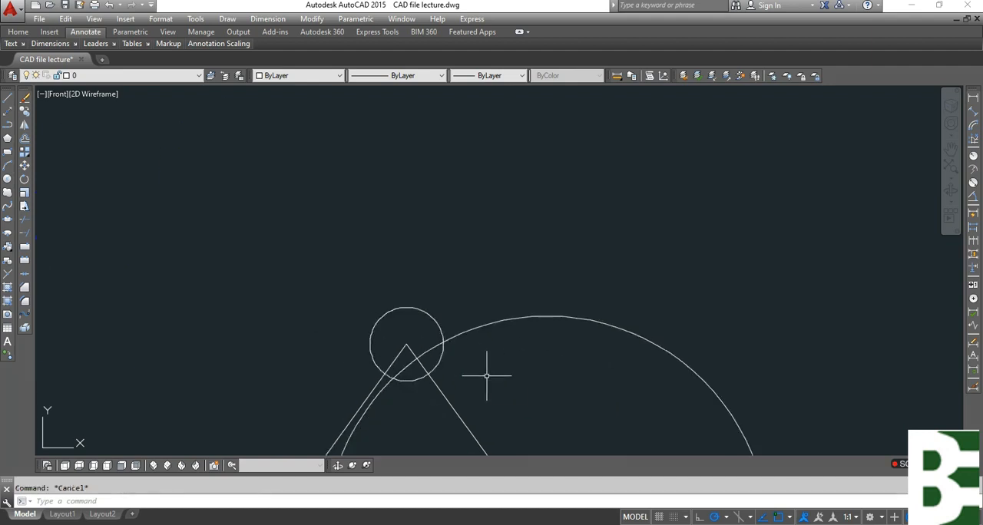
pyautogui.write('l')
pyautogui.press('Return')
pyautogui.click(406, 346)
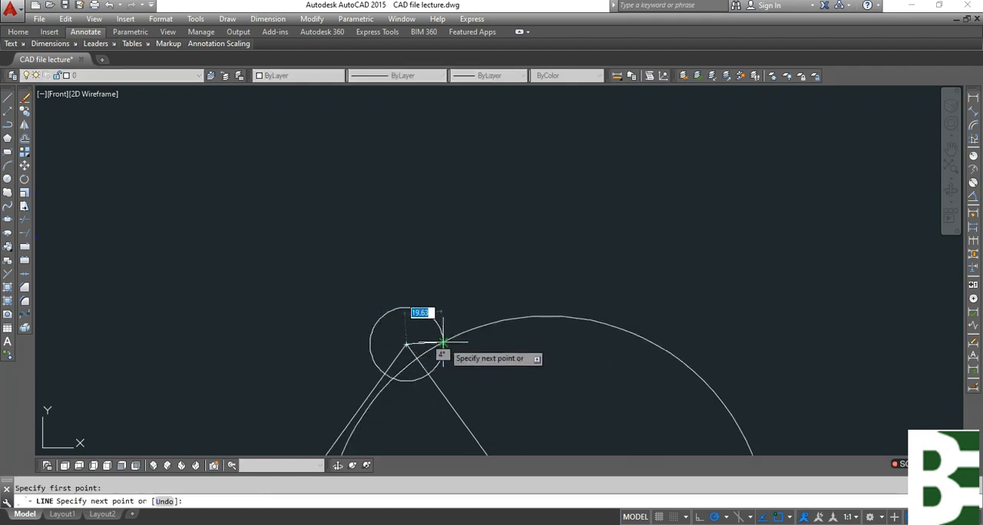
pyautogui.click(443, 343)
pyautogui.press('Escape')
# Delete the large and small construction circles, keeping the short line at the apex.
pyautogui.click(504, 349)
pyautogui.click(493, 271)
pyautogui.press('Delete')
pyautogui.click(443, 284)
pyautogui.click(417, 309)
pyautogui.press('Delete')
pyautogui.press('Escape')
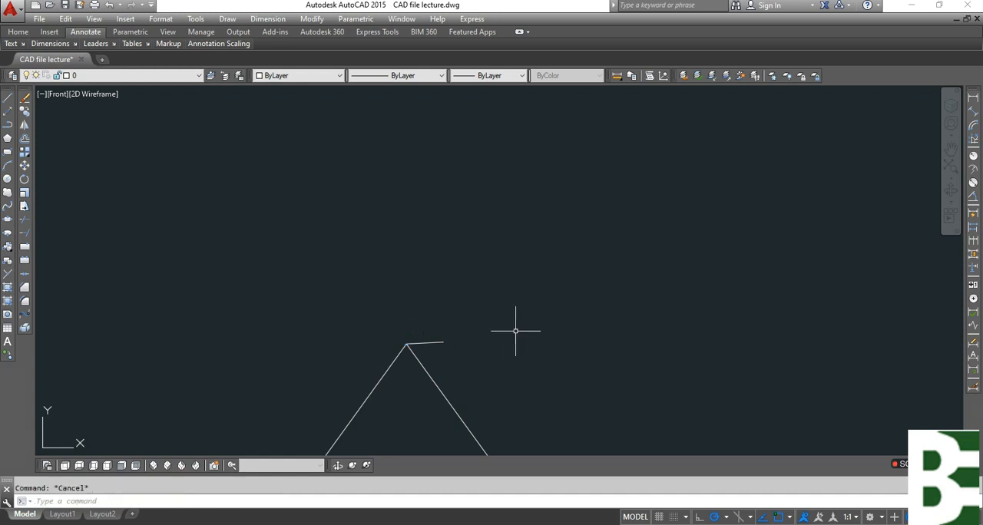
# Draw a line from the free end of the short apex line to the base's right end.
pyautogui.write('l')
pyautogui.press('Return')
pyautogui.click(443, 342)
pyautogui.scroll(-4, 512, 233)
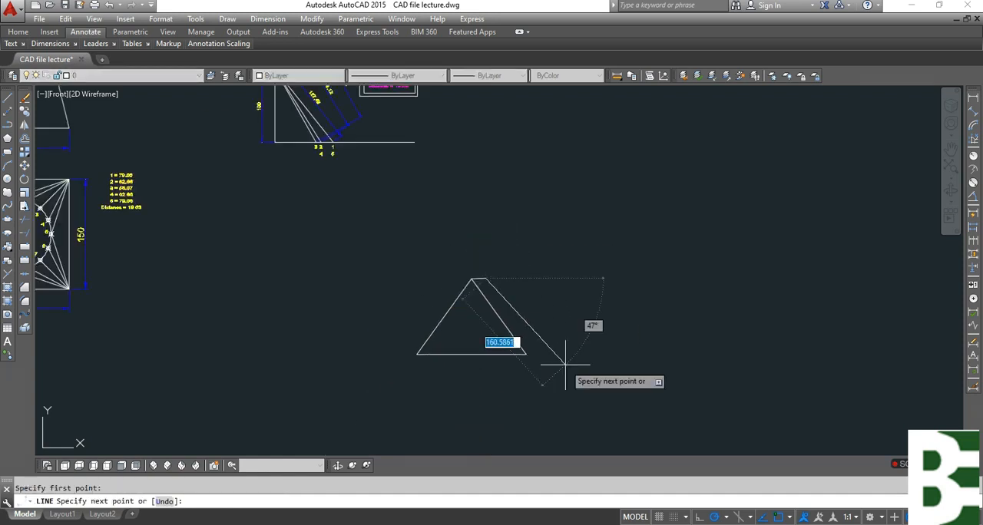
pyautogui.press('Escape')
pyautogui.scroll(6, 491, 288)
pyautogui.press('Return')
pyautogui.click(467, 251)
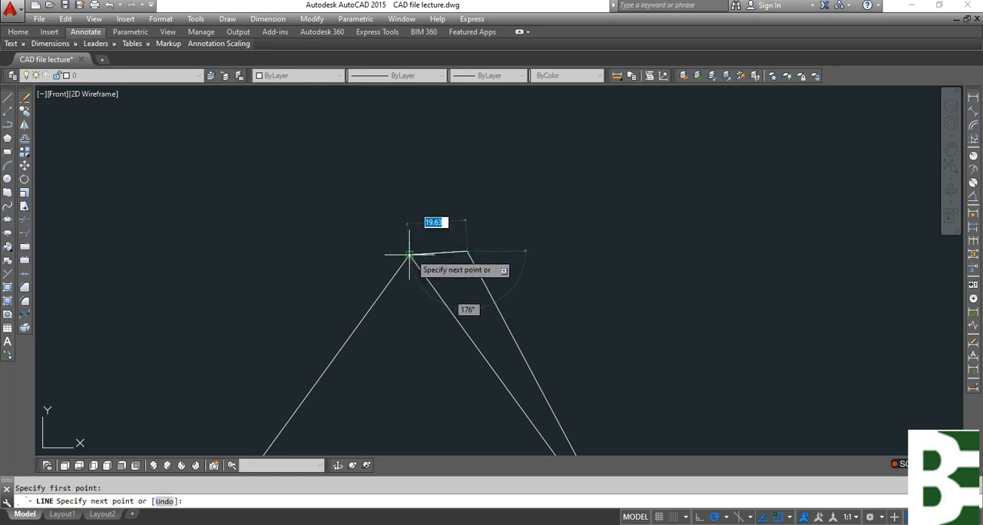
pyautogui.press('Escape')
# Draw a circle of radius 19.63 centred on the free end of the short apex line.
pyautogui.write('c')
pyautogui.press('Return')
pyautogui.click(467, 251)
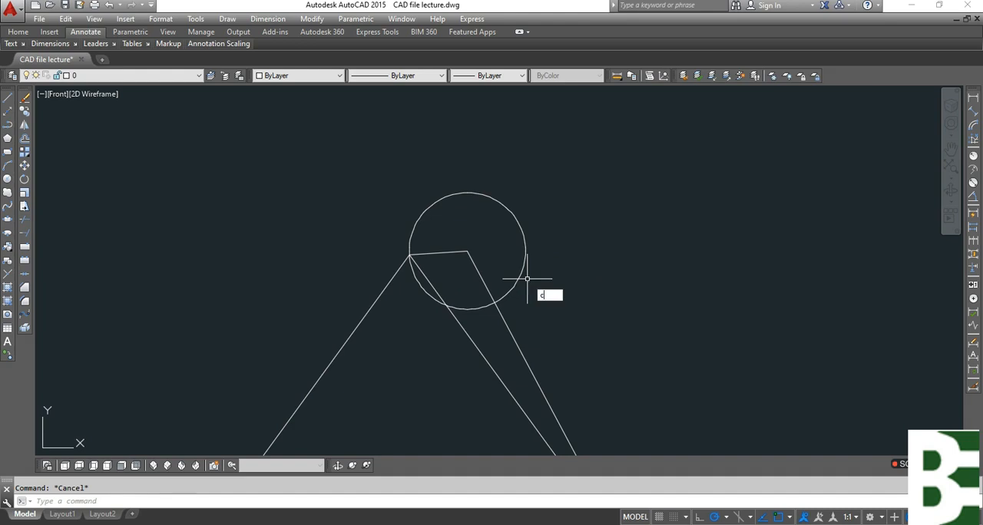
# Draw a circle of radius 114.65 centred on the base line's right end.
pyautogui.press('Return')
pyautogui.scroll(-5, 485, 233)
pyautogui.click(542, 359)
pyautogui.moveTo(453, 156); pyautogui.dragTo(460, 339, button='middle')
pyautogui.moveTo(382, 202); pyautogui.dragTo(435, 377, button='middle')
pyautogui.scroll(6, 407, 259)
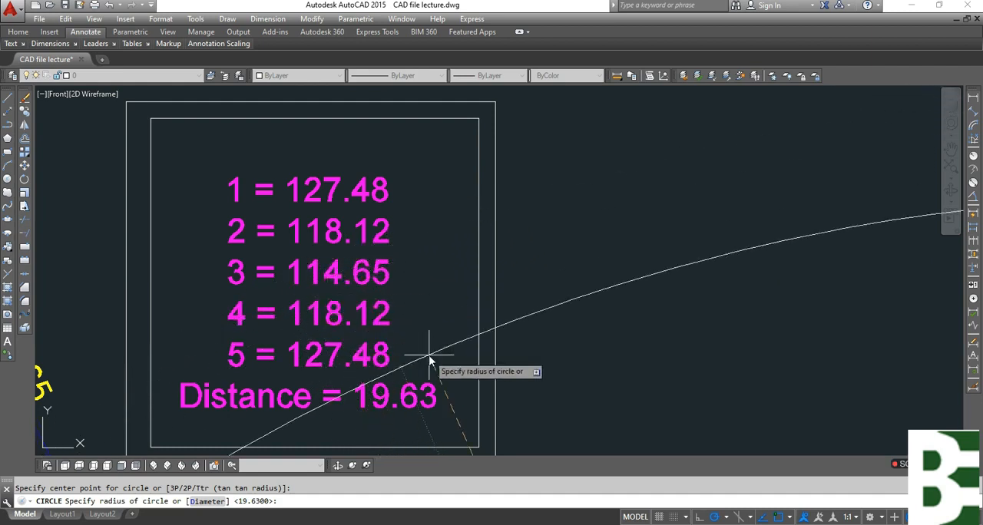
pyautogui.write('114.65')
pyautogui.press('Return')
pyautogui.scroll(-10, 308, 264)
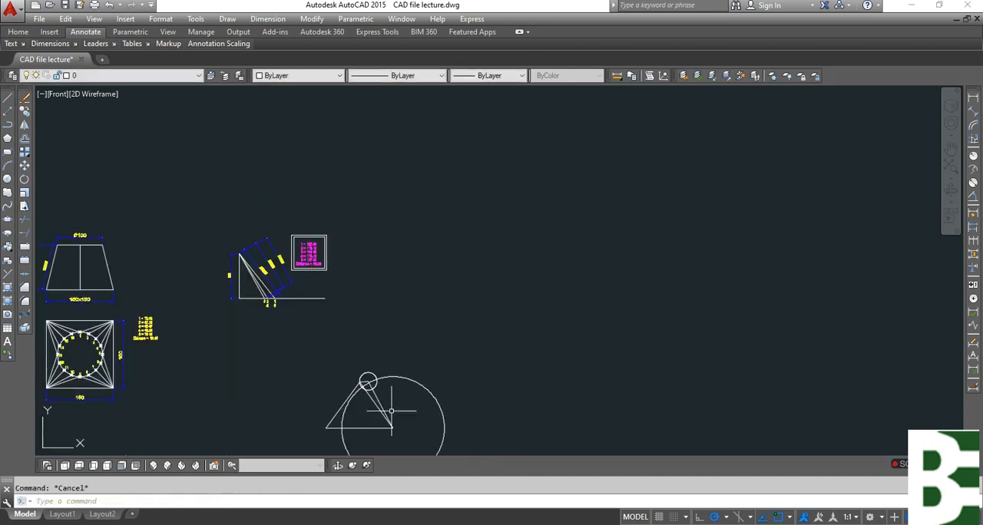
# Draw a line from the 19.63 circle's centre to its right-hand intersection with the 114.65 circle.
pyautogui.scroll(4, 391, 413)
pyautogui.write('l')
pyautogui.press('Return')
pyautogui.scroll(6, 326, 335)
pyautogui.click(355, 335)
pyautogui.click(444, 313)
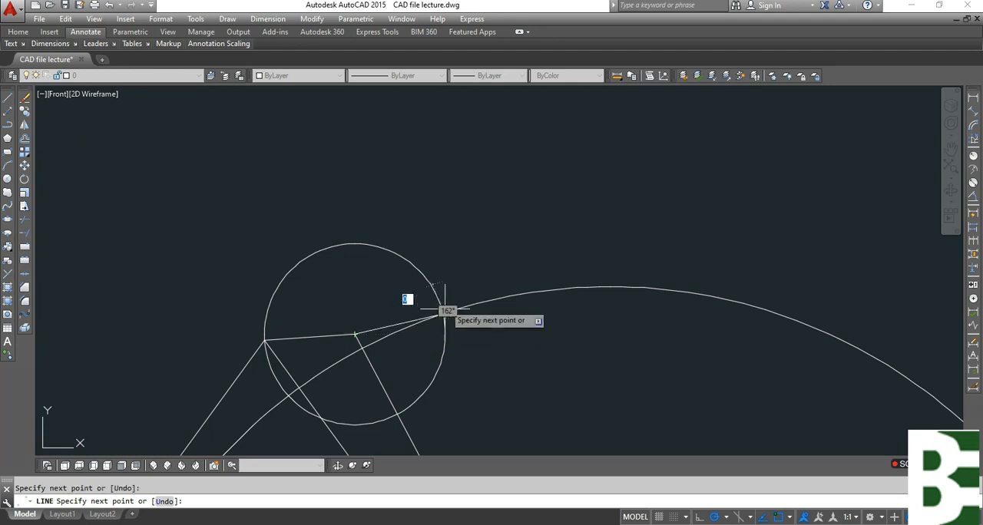
pyautogui.press('Escape')
# Erase the 19.63 and 114.65 construction circles, keeping the second short edge line.
pyautogui.click(444, 259)
pyautogui.click(373, 292)
pyautogui.write('e')
pyautogui.press('Return')
pyautogui.click(565, 304)
pyautogui.click(531, 239)
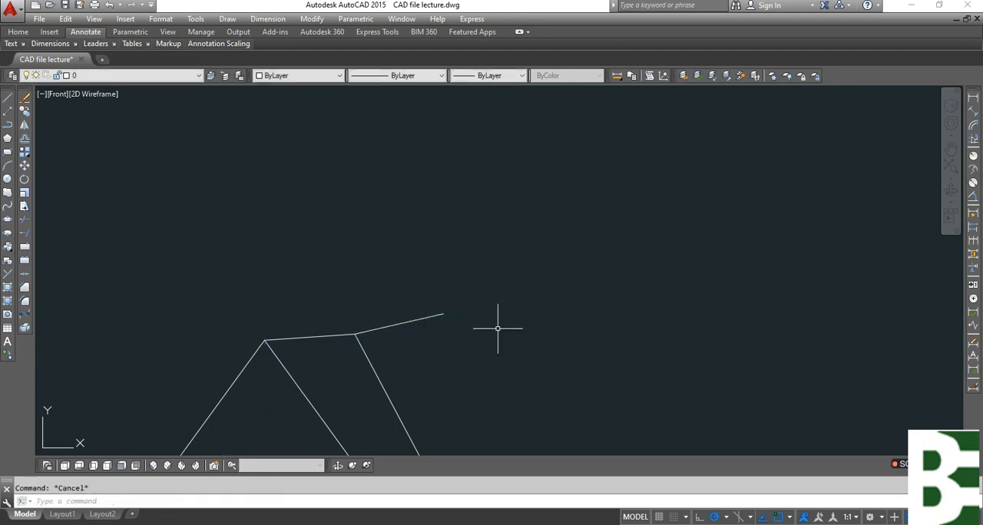
# Draw a line from the free end of the second short edge line to the base's right end.
pyautogui.write('l')
pyautogui.press('Return')
pyautogui.click(444, 313)
pyautogui.scroll(-4, 489, 192)
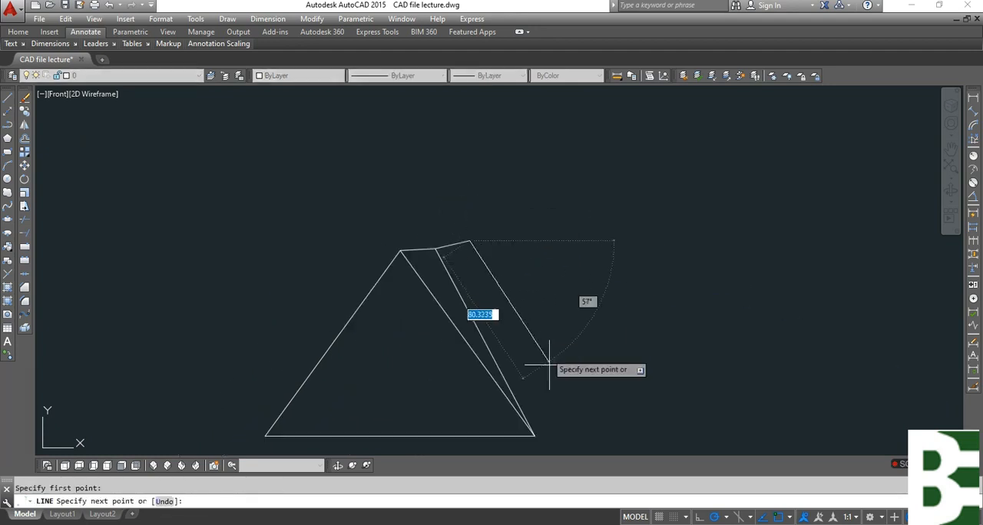
pyautogui.click(534, 435)
pyautogui.press('Escape')
# Draw a circle centred on the free end of the second short edge line, passing through that line's other end.
pyautogui.scroll(2, 474, 246)
pyautogui.write('c')
pyautogui.press('Return')
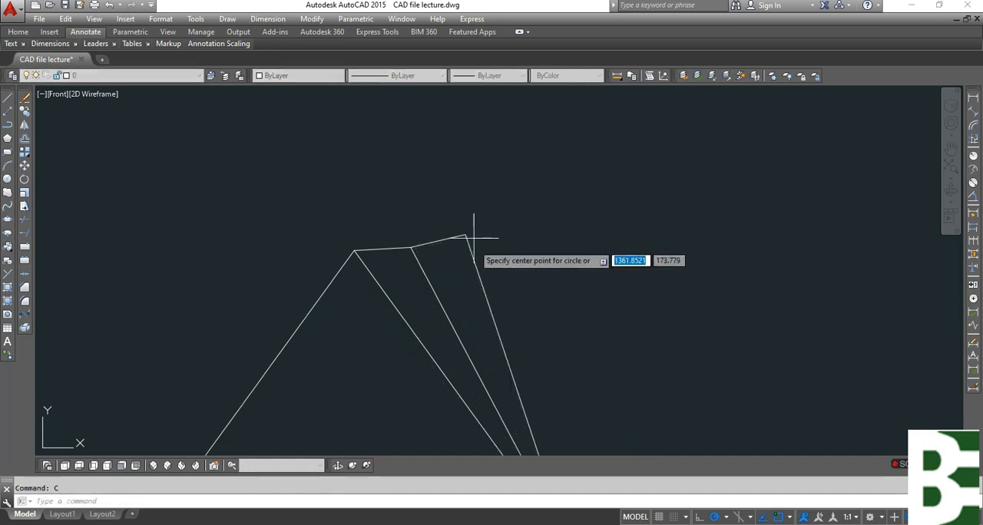
pyautogui.click(466, 234)
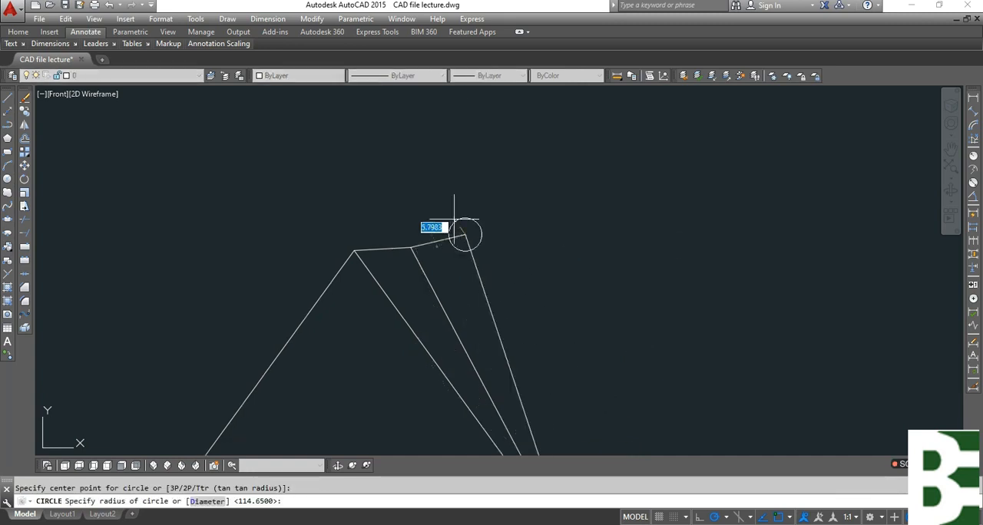
pyautogui.click(411, 247)
# Draw a circle of radius 118.12, true length 4, centred on the base's right end.
pyautogui.press('Return')
pyautogui.scroll(-3, 498, 234)
pyautogui.click(527, 329)
pyautogui.moveTo(526, 329); pyautogui.dragTo(488, 379, button='middle')
pyautogui.scroll(6, 450, 407)
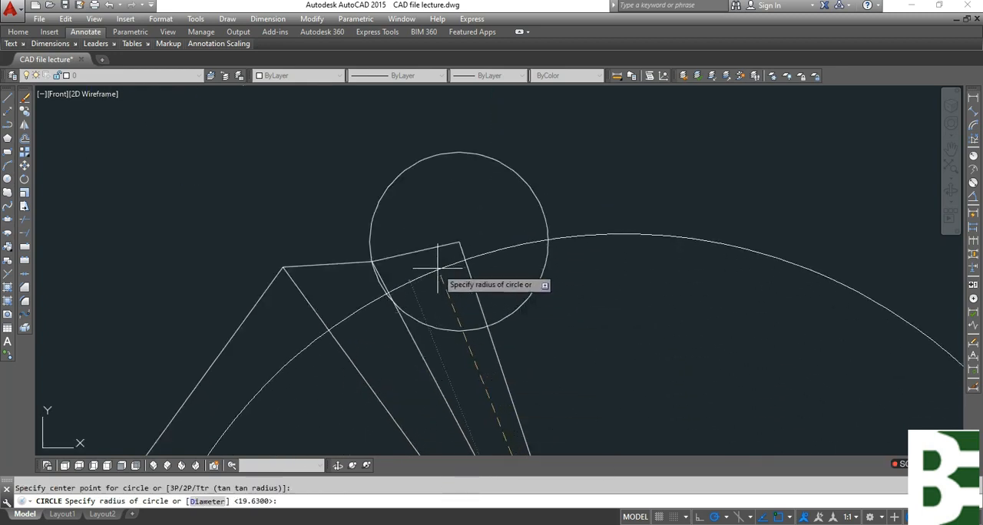
pyautogui.scroll(-6, 442, 292)
pyautogui.scroll(3, 375, 167)
pyautogui.scroll(2, 376, 167)
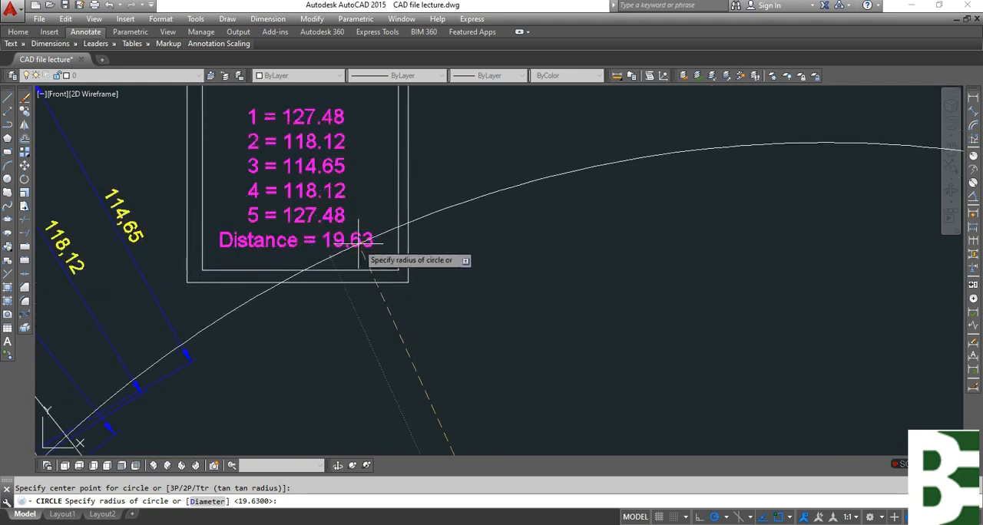
pyautogui.press('Escape')
pyautogui.scroll(-6, 277, 208)
pyautogui.scroll(4, 373, 365)
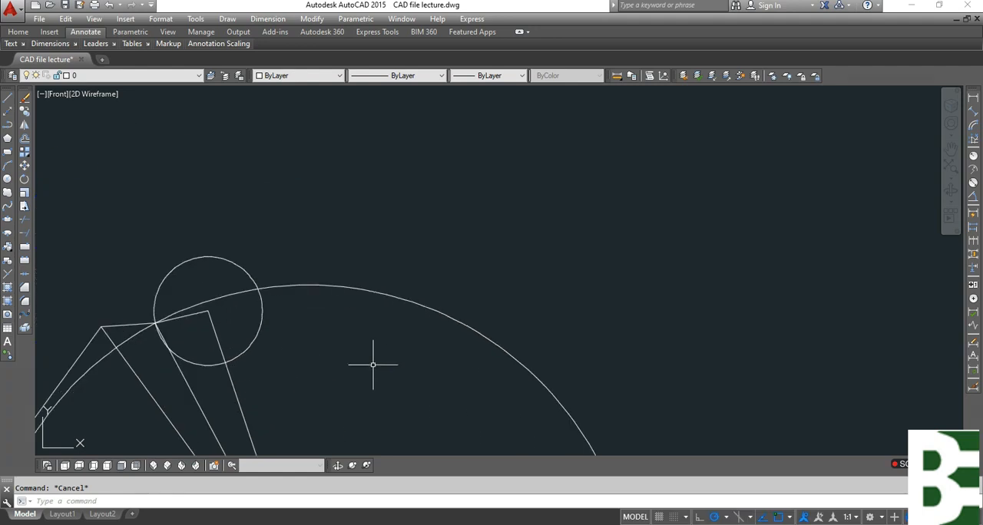
# Draw a line from the small circle's centre to its right-hand intersection with the 118.12 circle.
pyautogui.write('l')
pyautogui.press('Return')
pyautogui.click(208, 311)
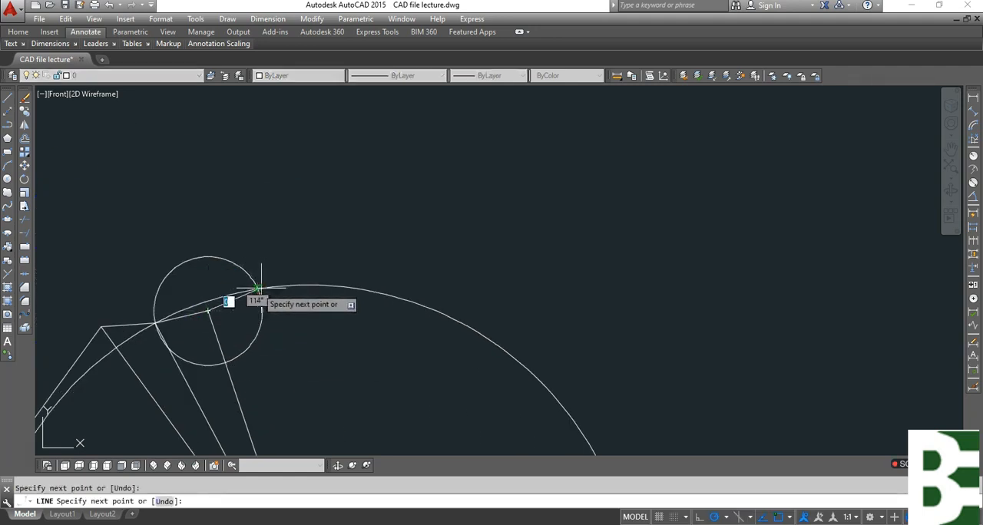
pyautogui.press('Escape')
# Delete the small circle and the 118.12 circle, keeping the third short edge line.
pyautogui.click(365, 290)
pyautogui.click(384, 361)
pyautogui.click(384, 361)
pyautogui.press('Delete')
pyautogui.click(270, 241)
pyautogui.click(250, 298)
pyautogui.press('Delete')
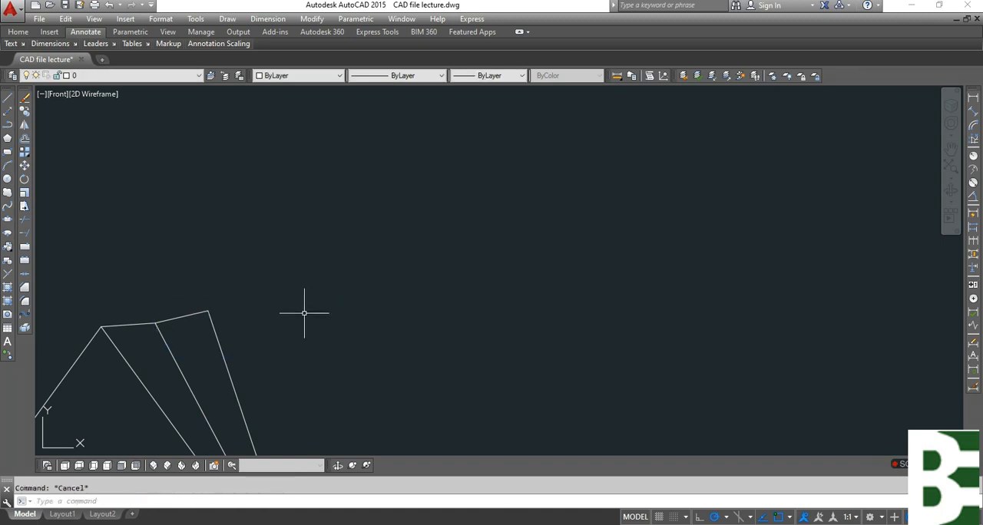
pyautogui.click(202, 266)
pyautogui.press('Delete')
pyautogui.press('Escape')
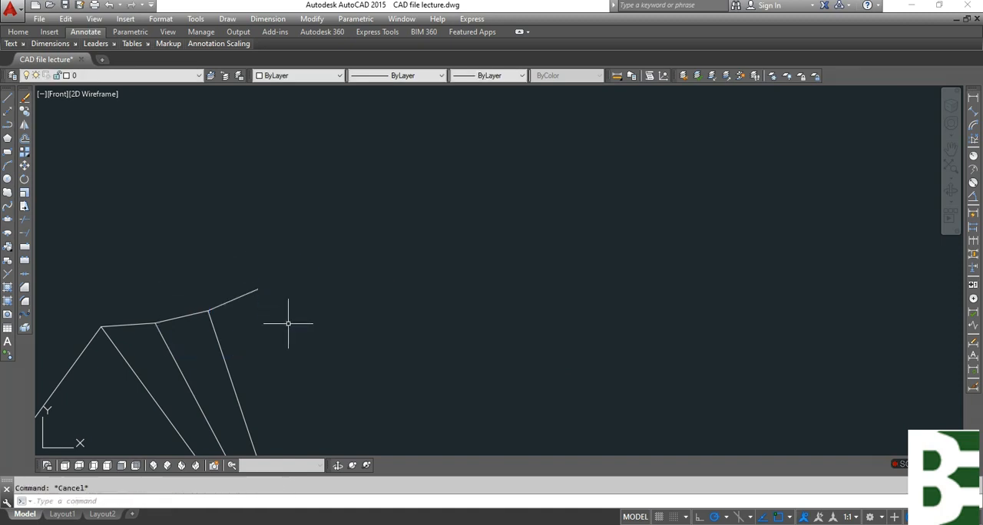
# Draw a line from the free end of the third short edge line to the base's right end.
pyautogui.write('l')
pyautogui.press('Return')
pyautogui.click(258, 290)
pyautogui.scroll(-2, 330, 215)
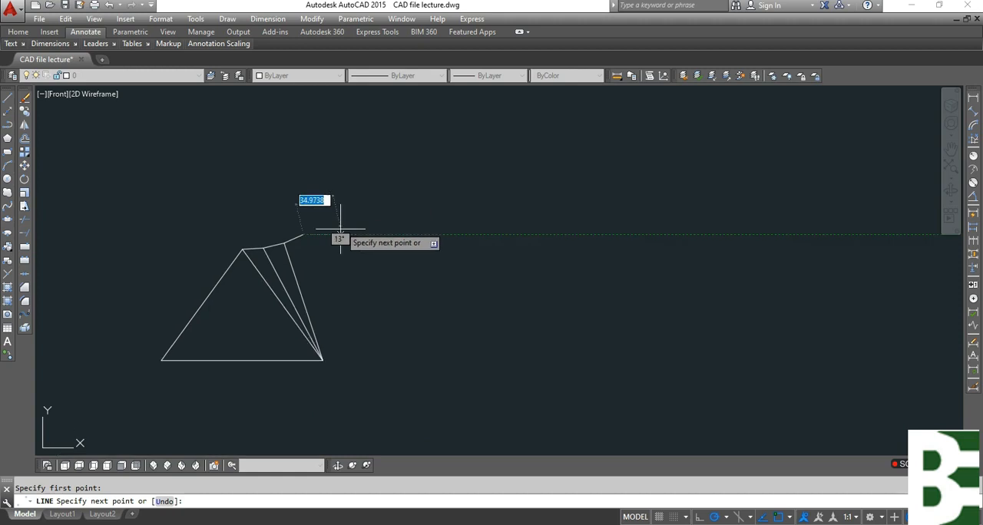
pyautogui.press('Escape')
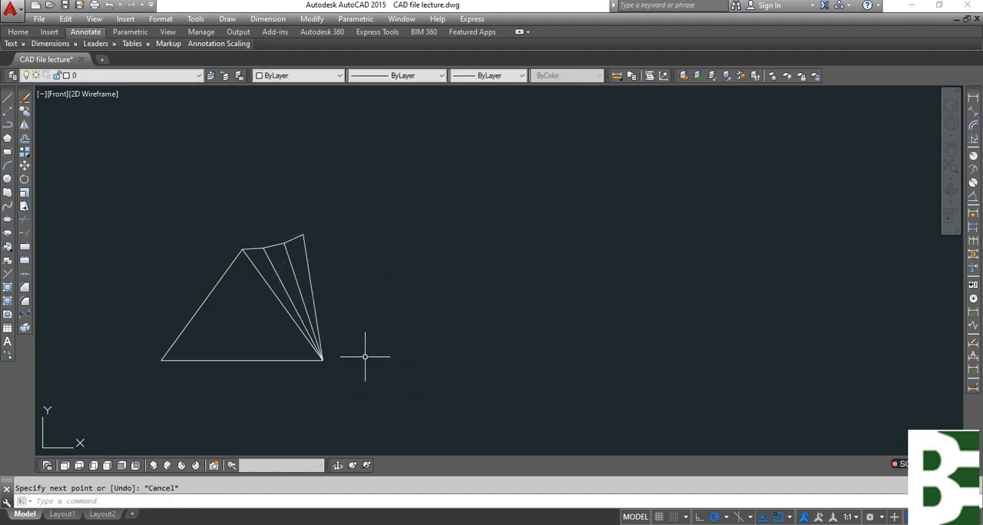
# Draw a circle centred on the free end of the third short edge line, passing through that line's other end.
pyautogui.write('c')
pyautogui.press('Return')
pyautogui.scroll(5, 289, 238)
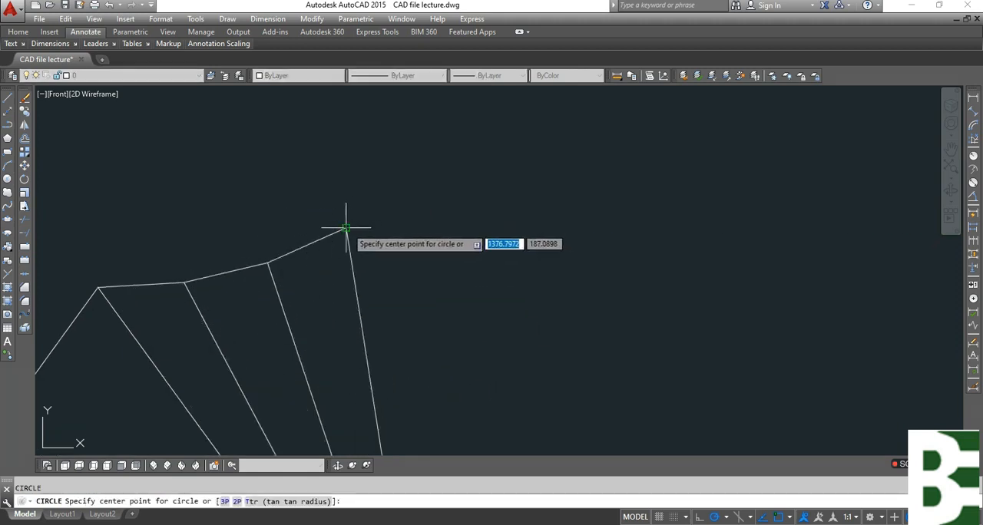
pyautogui.click(346, 229)
pyautogui.click(268, 262)
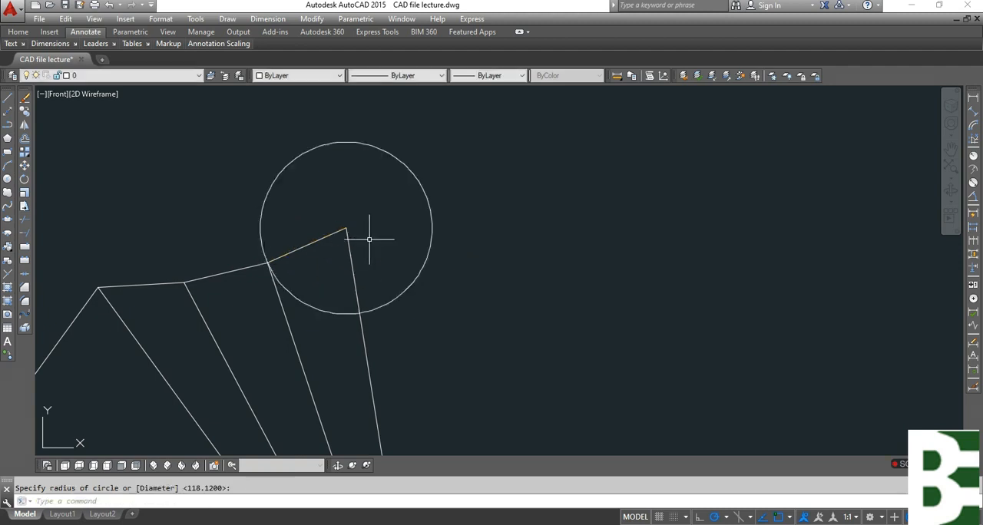
# Draw a circle of radius 127.48, true length 5, centred on the base's right end.
pyautogui.press('Return')
pyautogui.scroll(-6, 370, 240)
pyautogui.click(377, 290)
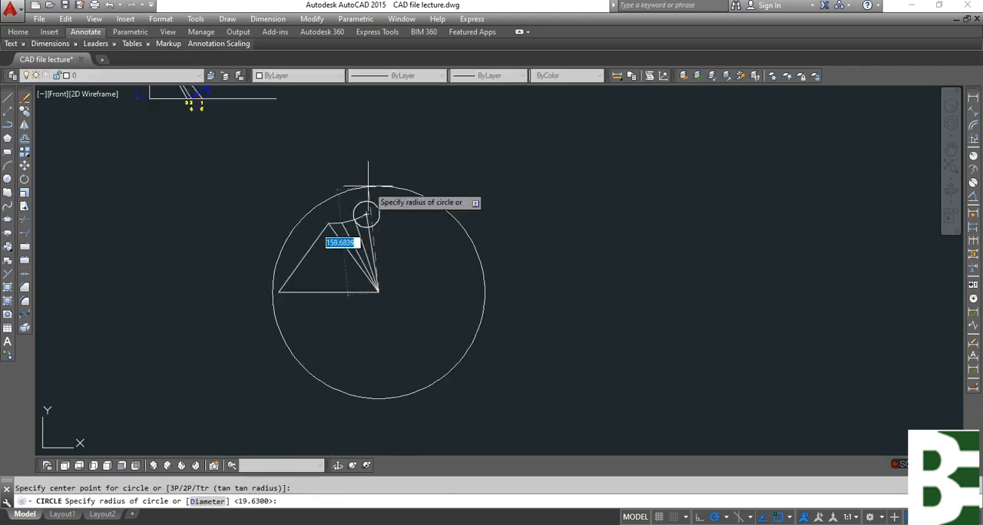
pyautogui.moveTo(262, 114); pyautogui.dragTo(250, 430, button='middle')
pyautogui.scroll(6, 237, 405)
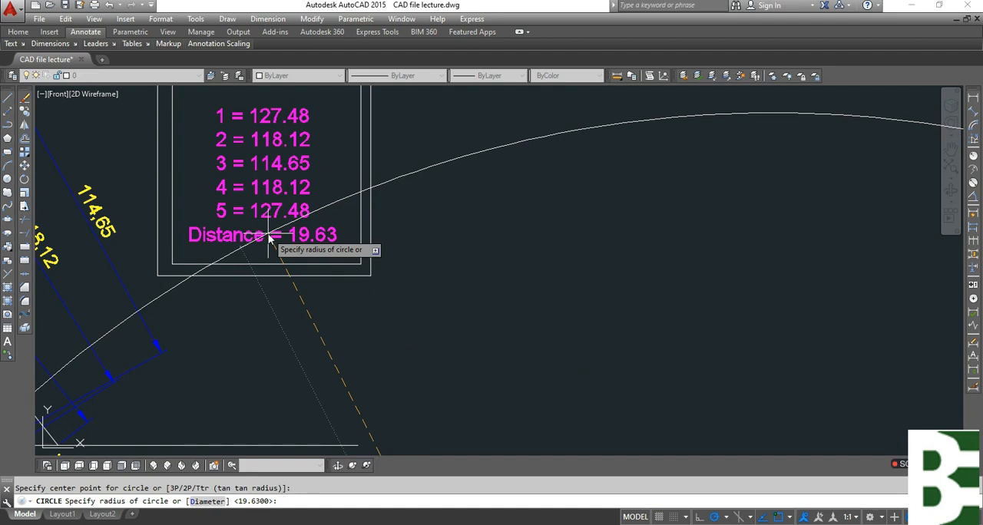
pyautogui.press('Escape')
pyautogui.scroll(-6, 139, 223)
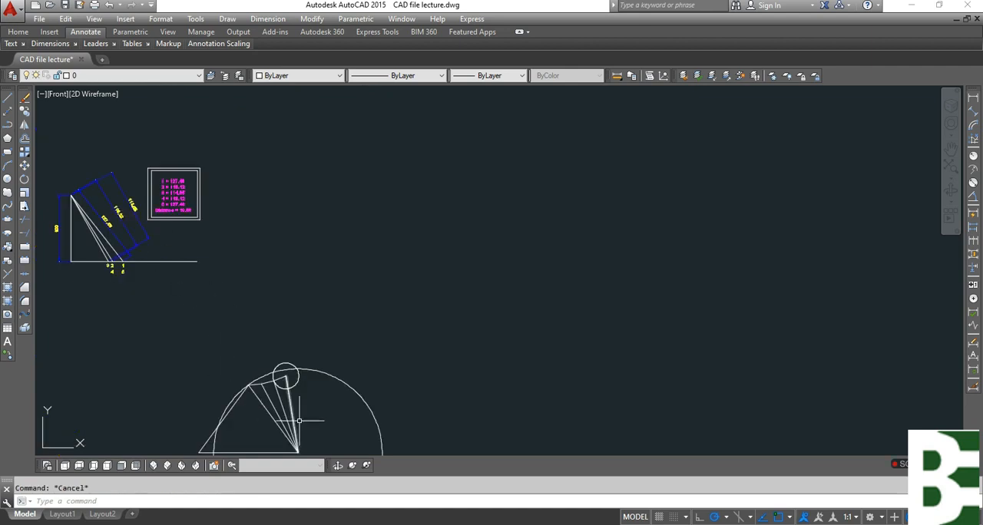
# Draw a line from the small circle's centre to its right-hand intersection with the 127.48 circle.
pyautogui.scroll(6, 301, 419)
pyautogui.write('l')
pyautogui.press('Return')
pyautogui.click(220, 265)
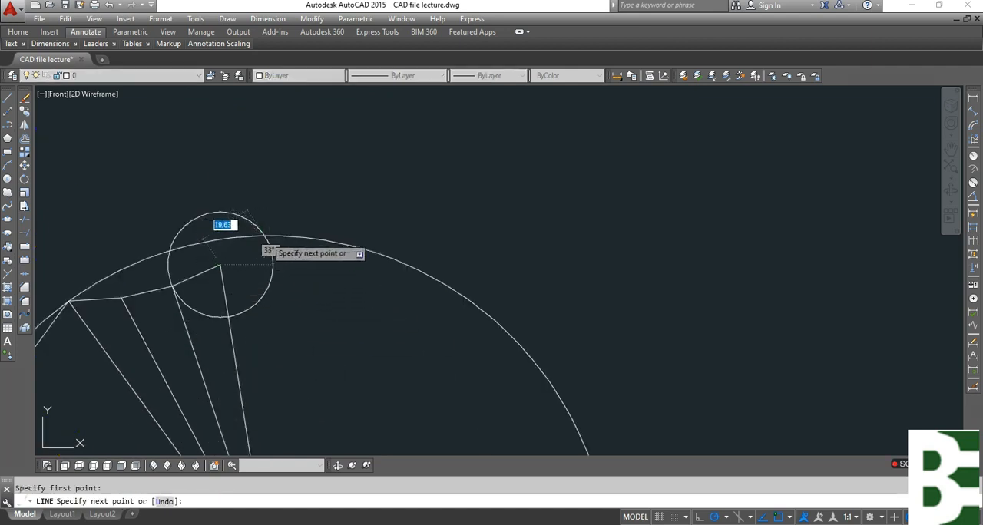
pyautogui.click(264, 236)
pyautogui.press('Escape')
# Delete the small circle and the 127.48 circle, keeping the fourth short edge line.
pyautogui.click(392, 232)
pyautogui.click(346, 270)
pyautogui.press('Delete')
pyautogui.click(323, 305)
pyautogui.click(256, 284)
pyautogui.press('Delete')
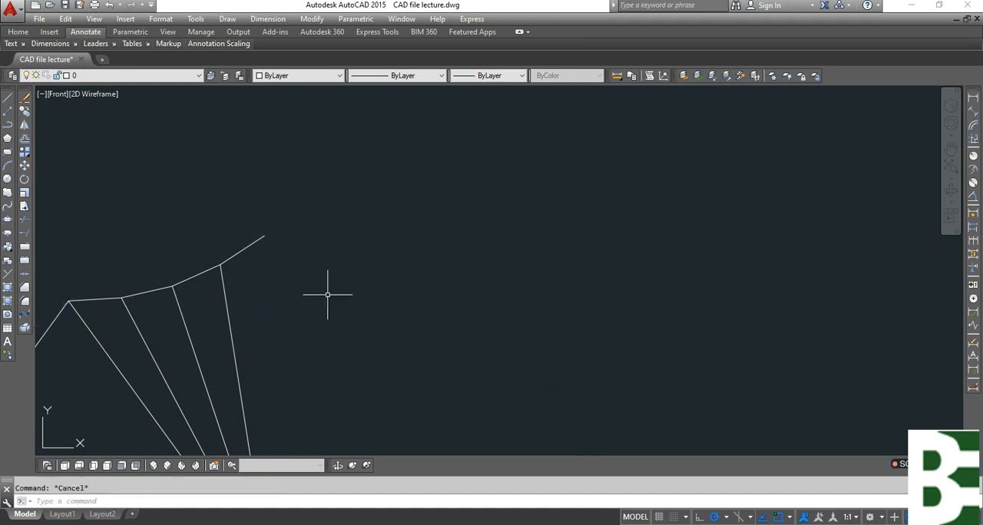
# Draw a line from the free end of the fourth short edge line to the base's right end.
pyautogui.press('Return')
pyautogui.click(265, 237)
pyautogui.scroll(-3, 292, 230)
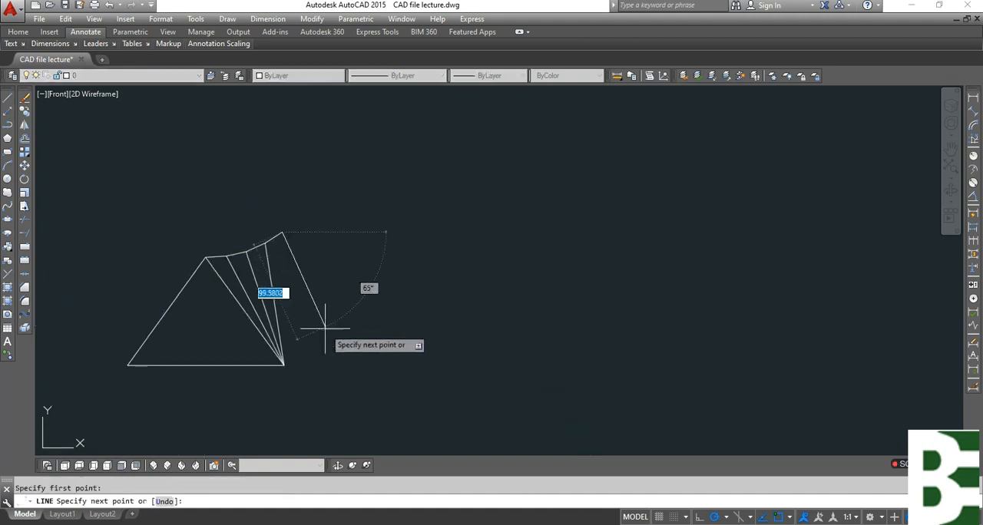
pyautogui.press('Escape')
# Add aligned dimensions to the first and second fan lines, counted from the large triangle's apex.
pyautogui.moveTo(292, 361); pyautogui.dragTo(427, 316, button='middle')
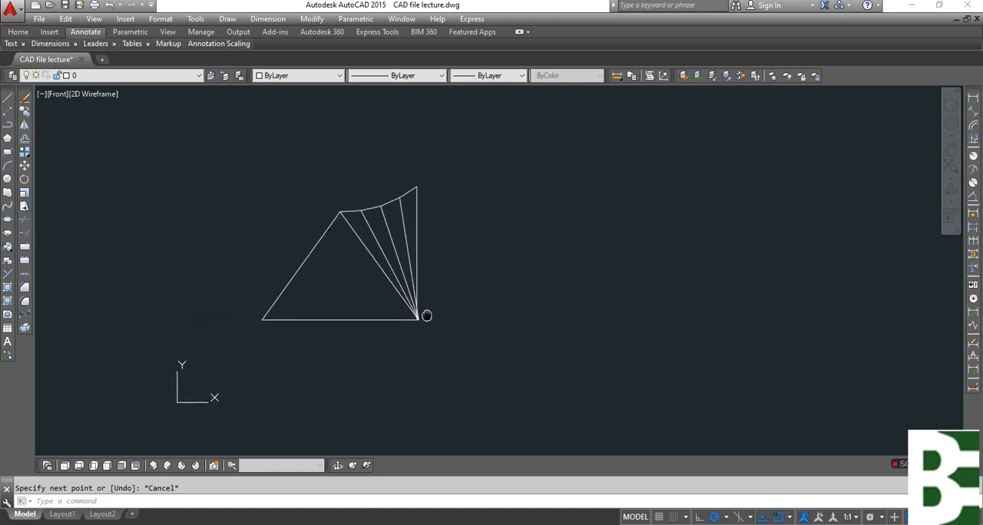
pyautogui.click(974, 112)
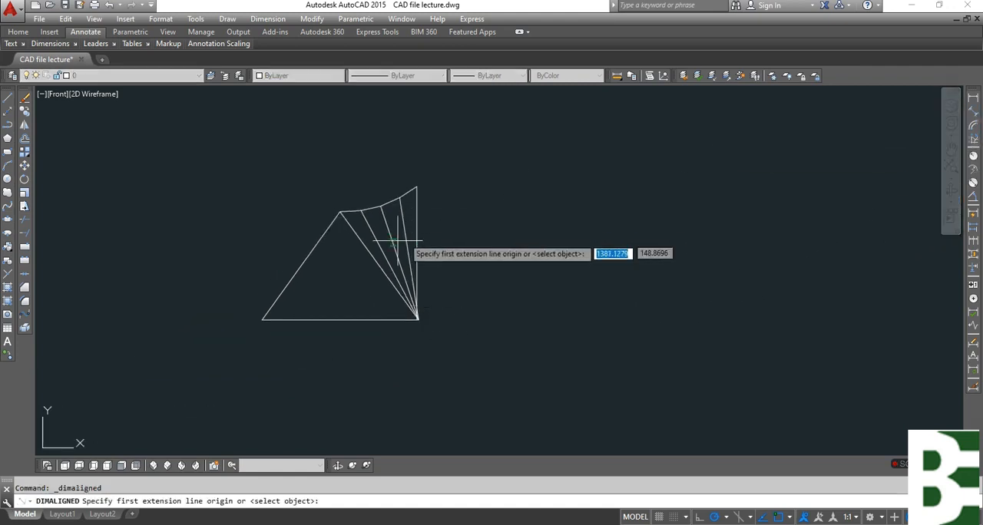
pyautogui.scroll(4, 366, 234)
pyautogui.press('Return')
pyautogui.click(369, 222)
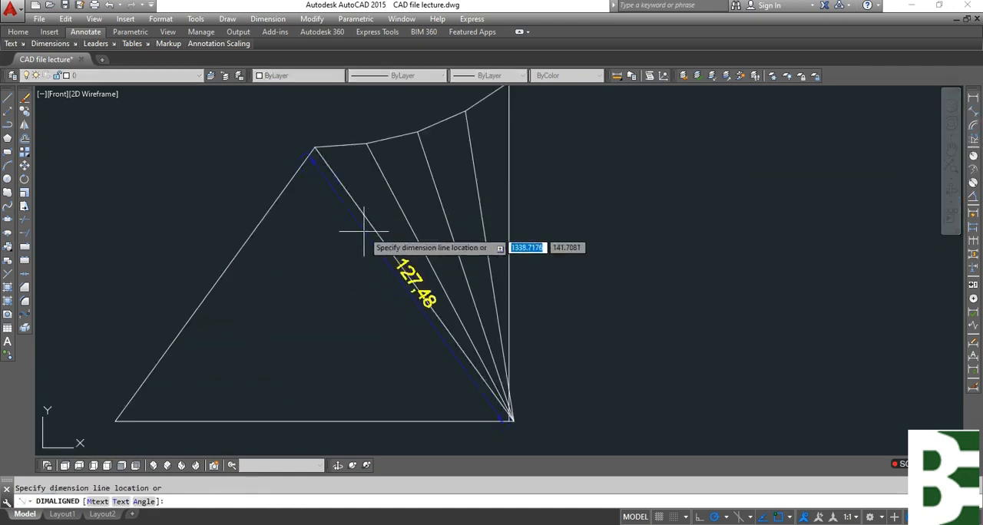
pyautogui.click(334, 230)
pyautogui.press('Return')
pyautogui.press('Return')
pyautogui.click(402, 206)
pyautogui.click(389, 183)
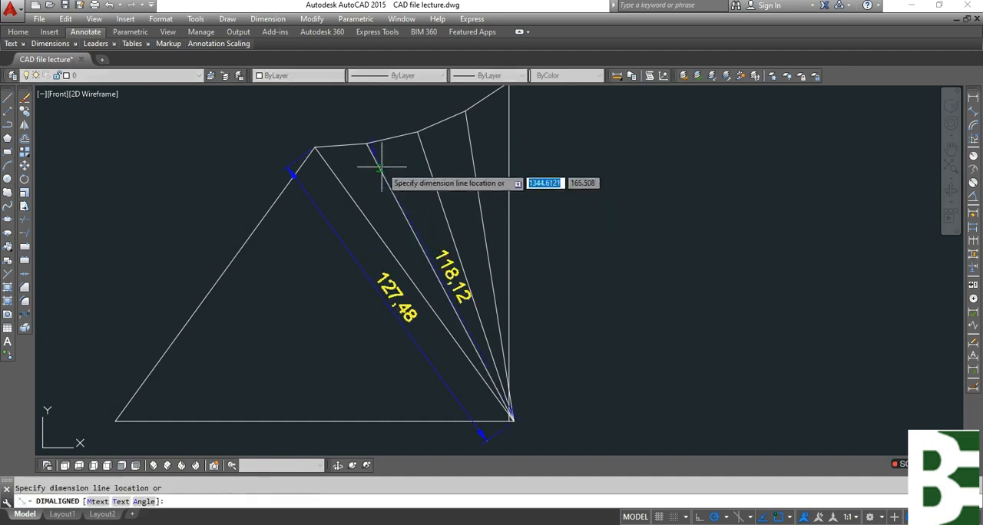
pyautogui.click(381, 168)
# Add aligned dimensions to the third and fourth fan lines, placing each dimension line along its fan line.
pyautogui.press('Return')
pyautogui.press('Return')
pyautogui.click(430, 169)
pyautogui.click(436, 160)
pyautogui.press('Return')
pyautogui.press('Return')
pyautogui.click(471, 162)
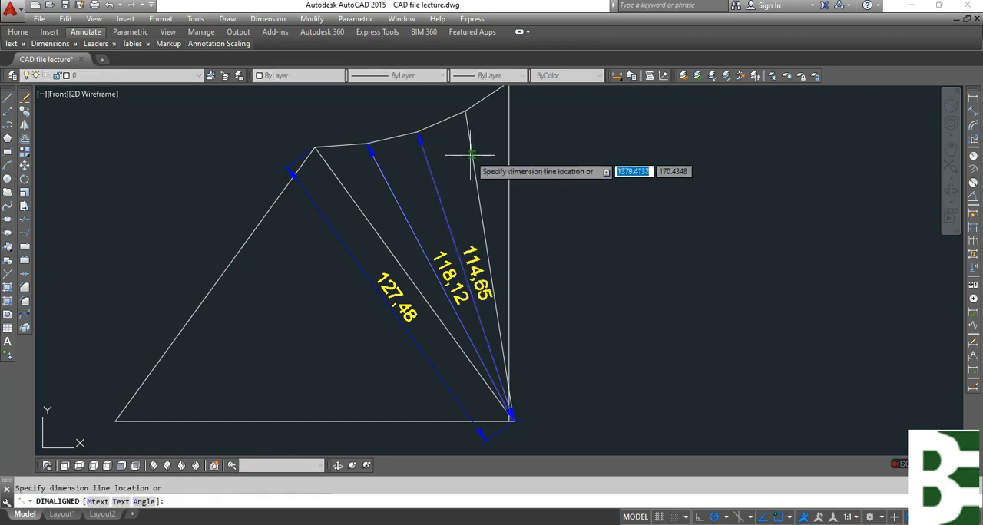
pyautogui.click(492, 159)
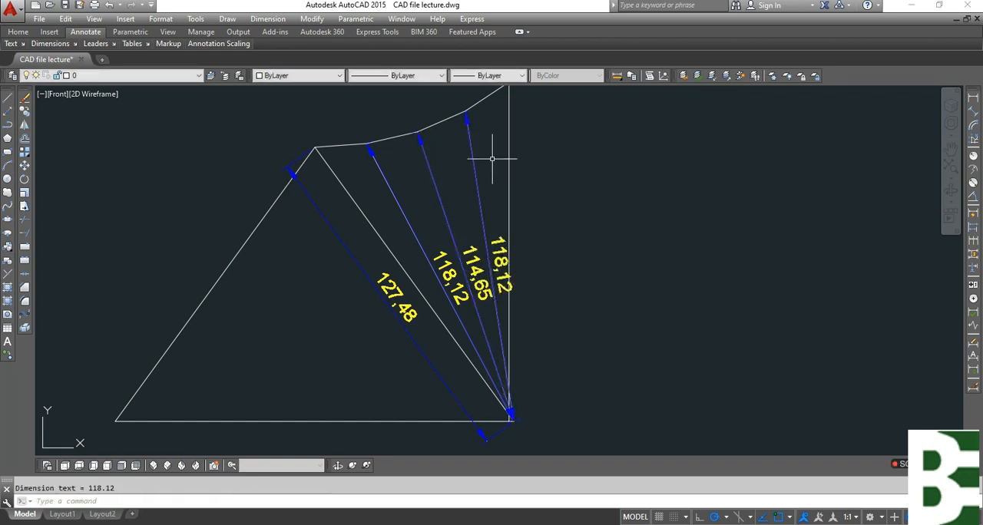
# Reposition the text of the four fan-line dimensions towards the lines' upper ends, with the dimension lines lying on the fan lines.
pyautogui.click(974, 355)
pyautogui.click(420, 265)
pyautogui.click(449, 277)
pyautogui.click(378, 252)
pyautogui.press('Return')
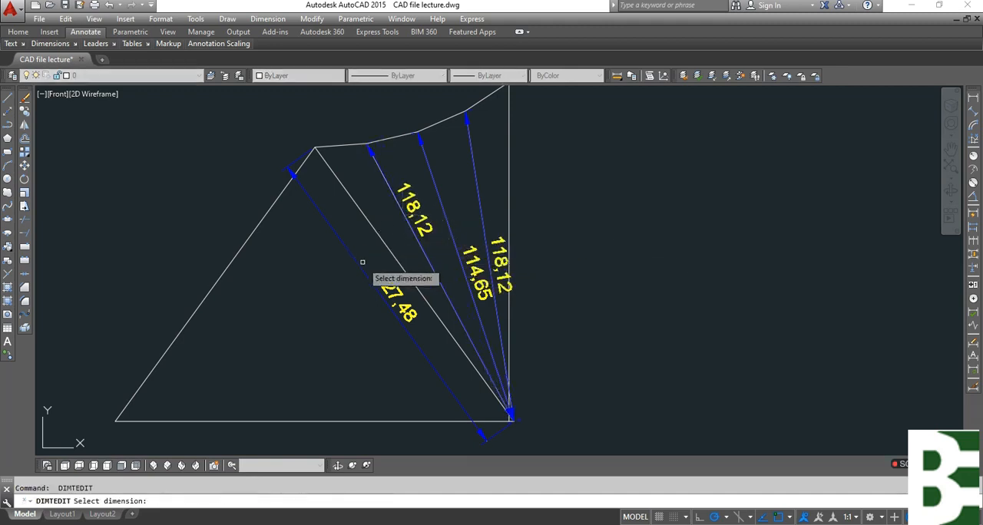
pyautogui.click(361, 263)
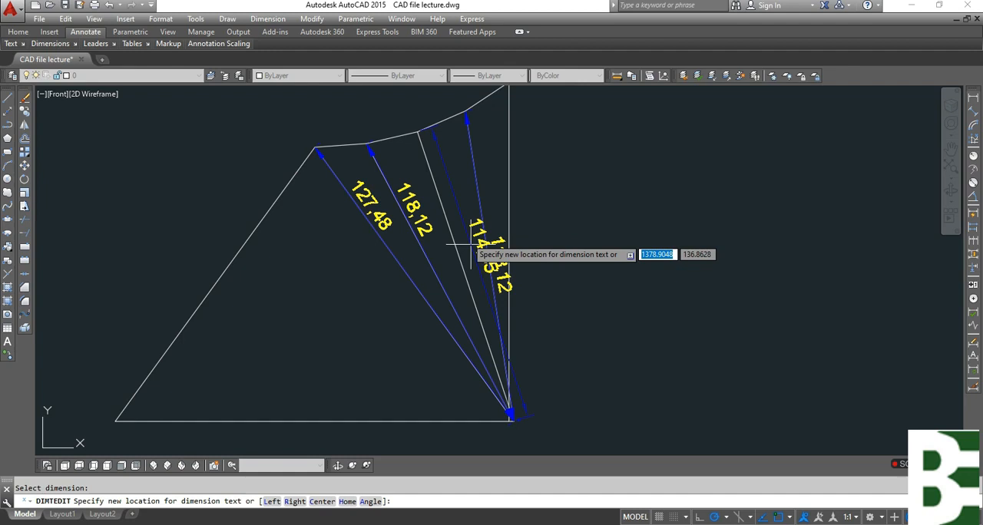
pyautogui.click(452, 178)
pyautogui.press('Return')
pyautogui.click(497, 324)
pyautogui.click(470, 164)
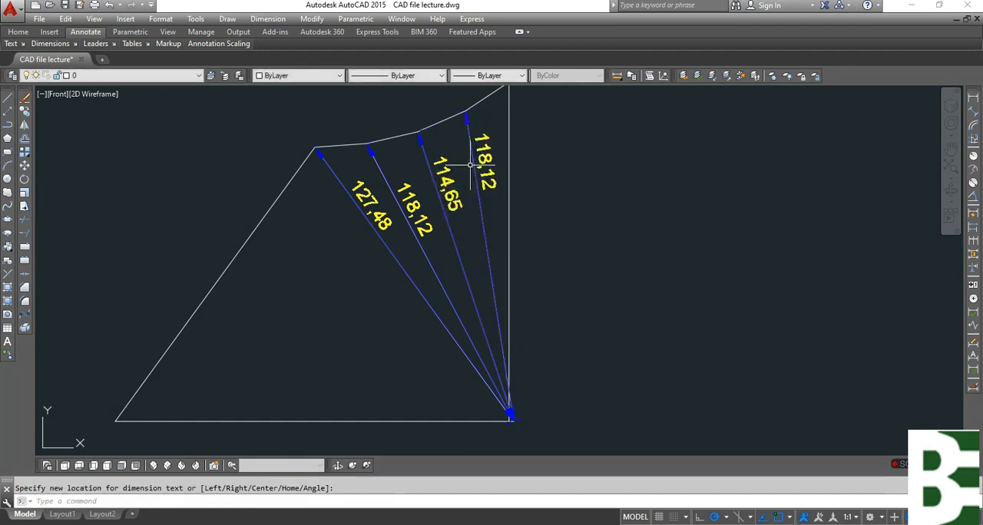
# Add an aligned dimension to the vertical last fan line, placed along the line itself.
pyautogui.click(977, 115)
pyautogui.moveTo(520, 204); pyautogui.dragTo(507, 281, button='middle')
pyautogui.press('Return')
pyautogui.click(498, 304)
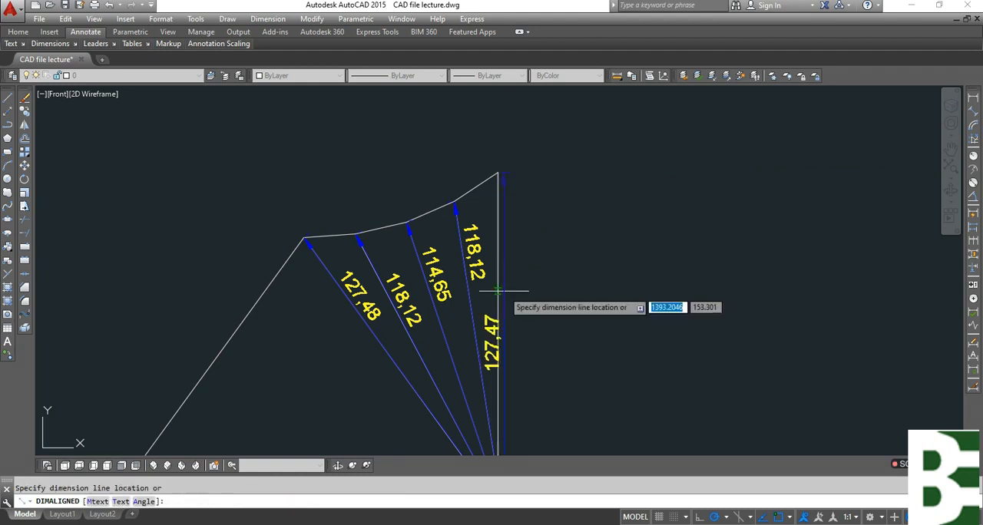
pyautogui.click(498, 291)
# Copy the magenta true-length list out of its frame to the free space to the right of the flat pattern.
pyautogui.write('ct o')
pyautogui.press('Return')
pyautogui.scroll(-2, 274, 303)
pyautogui.moveTo(284, 180); pyautogui.dragTo(319, 351, button='middle')
pyautogui.click(309, 189)
pyautogui.press('Return')
pyautogui.click(309, 224)
pyautogui.scroll(-5, 323, 169)
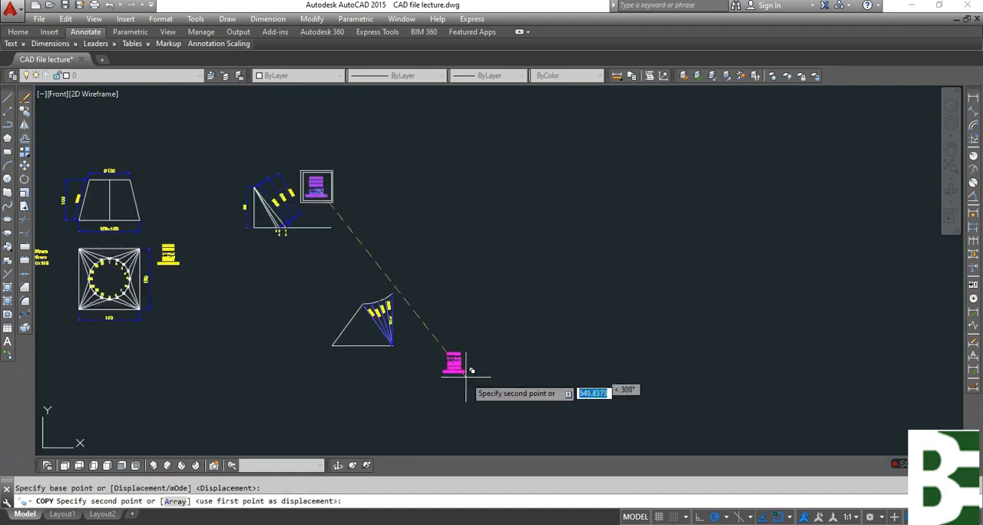
pyautogui.scroll(6, 419, 349)
pyautogui.moveTo(351, 189); pyautogui.dragTo(444, 345, button='middle')
pyautogui.click(428, 294)
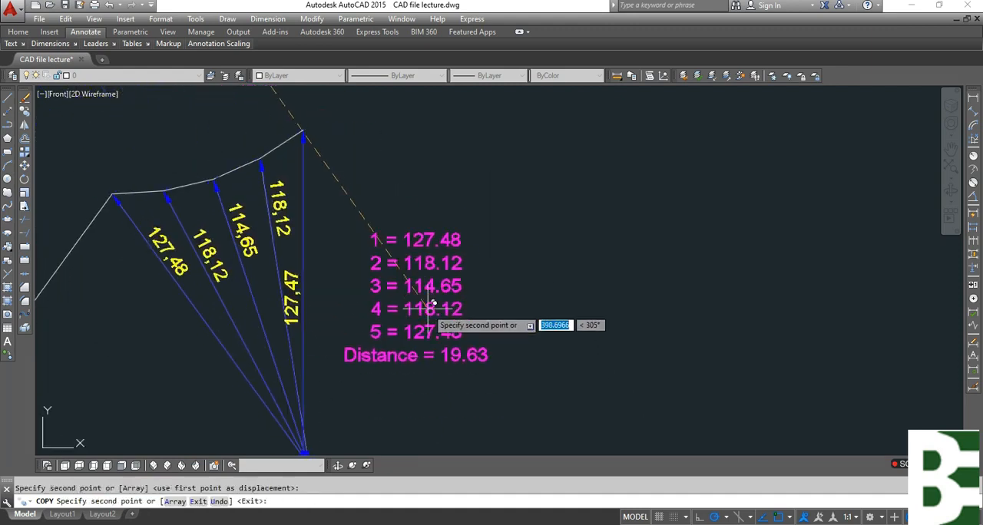
# Draw a rectangle beside the Distance = 19.63 line of the copied true-length list.
pyautogui.press('Escape')
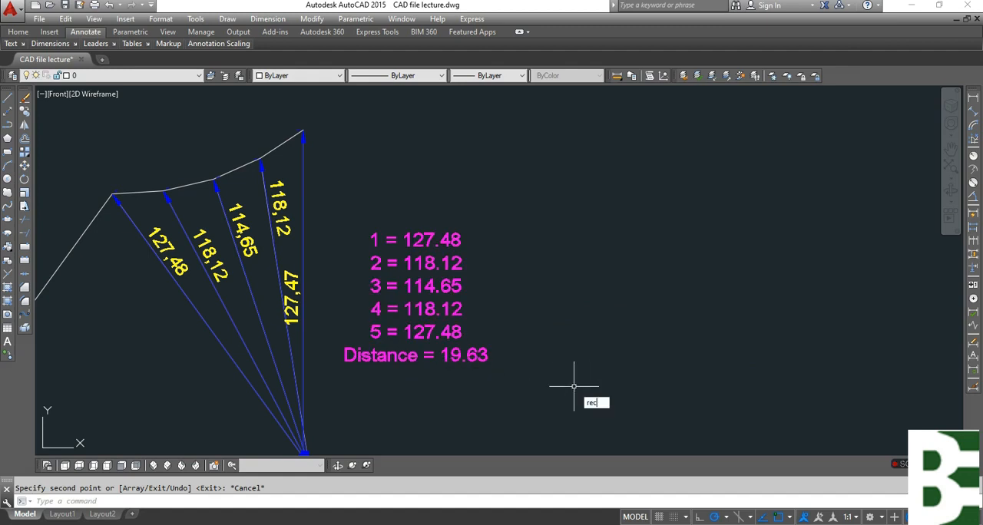
pyautogui.press('Return')
pyautogui.click(487, 361)
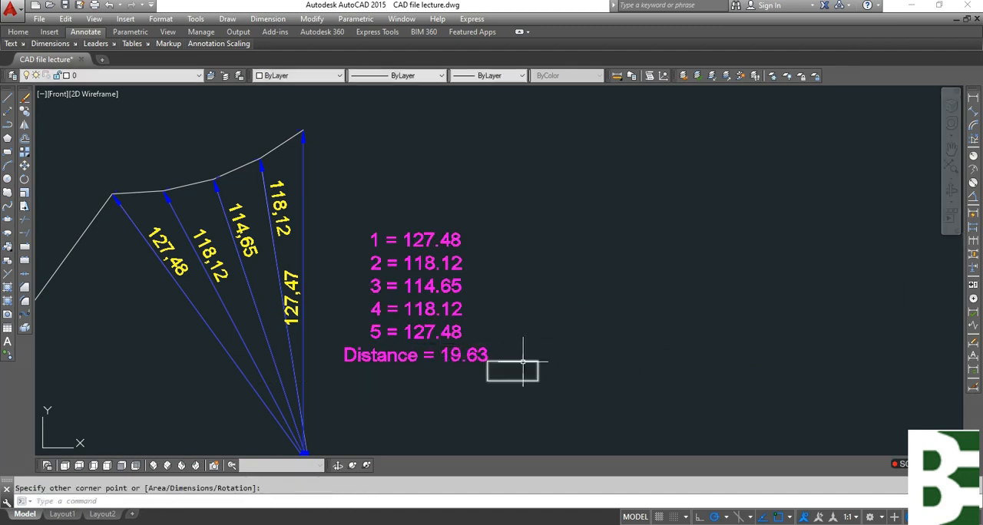
pyautogui.write('c')
pyautogui.press('Return')
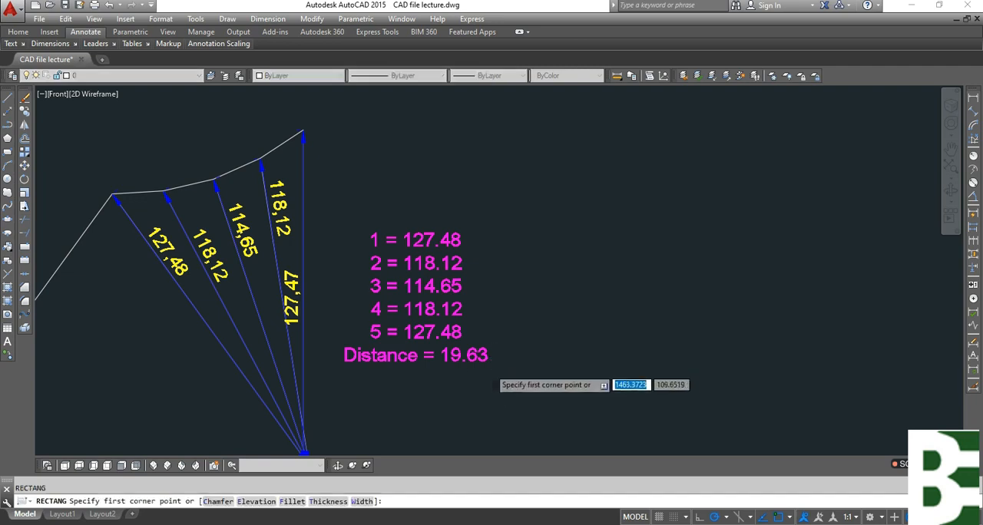
pyautogui.click(501, 370)
pyautogui.scroll(4, 496, 369)
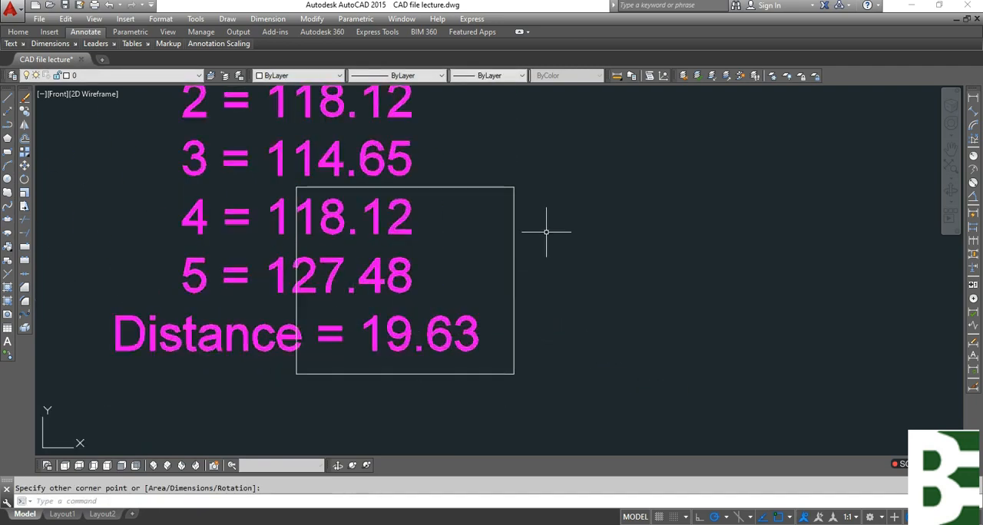
# Move the rectangle so that its upper-left corner lies just before the 19.63 value in the Distance line.
pyautogui.click(549, 178)
pyautogui.click(506, 243)
pyautogui.write('m')
pyautogui.press('Return')
pyautogui.click(582, 281)
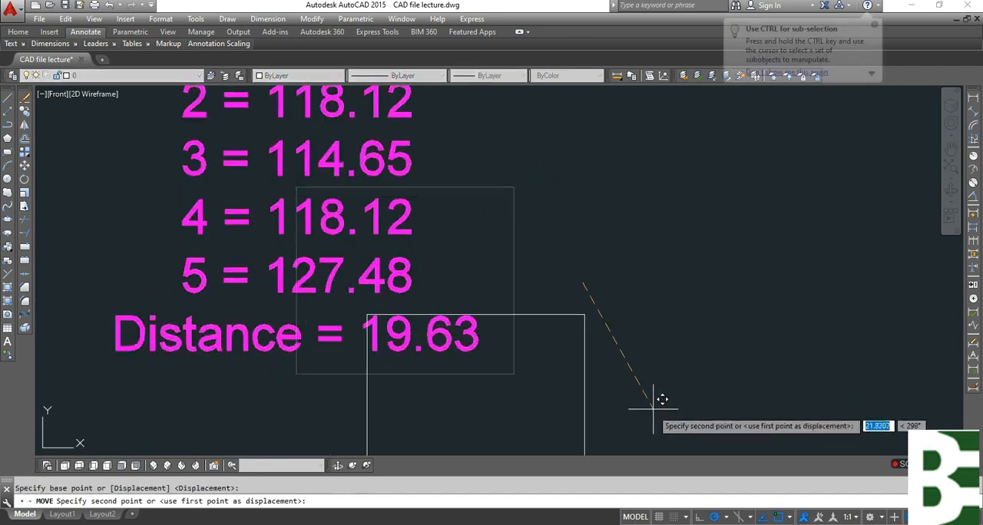
pyautogui.moveTo(637, 402); pyautogui.dragTo(610, 275, button='middle')
pyautogui.click(619, 407)
pyautogui.click(425, 353)
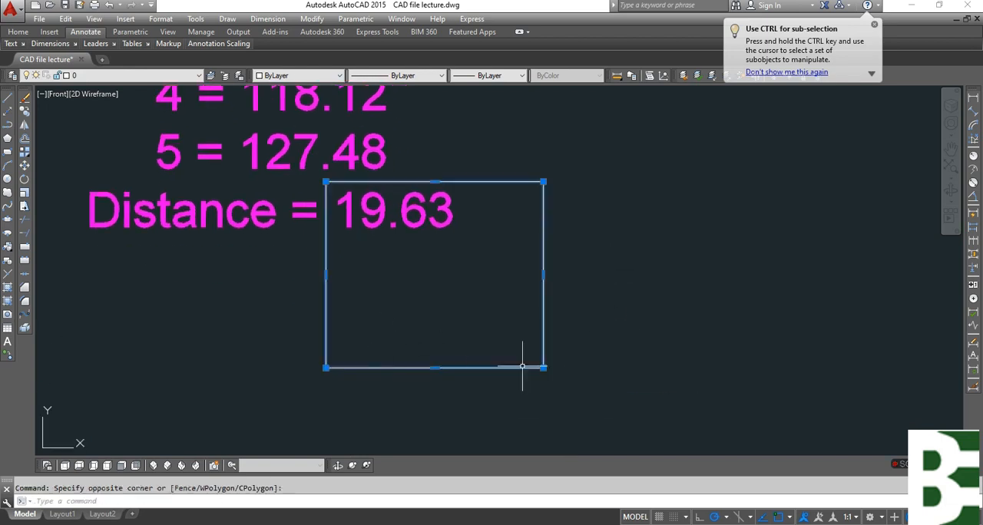
pyautogui.click(542, 368)
pyautogui.press('Escape')
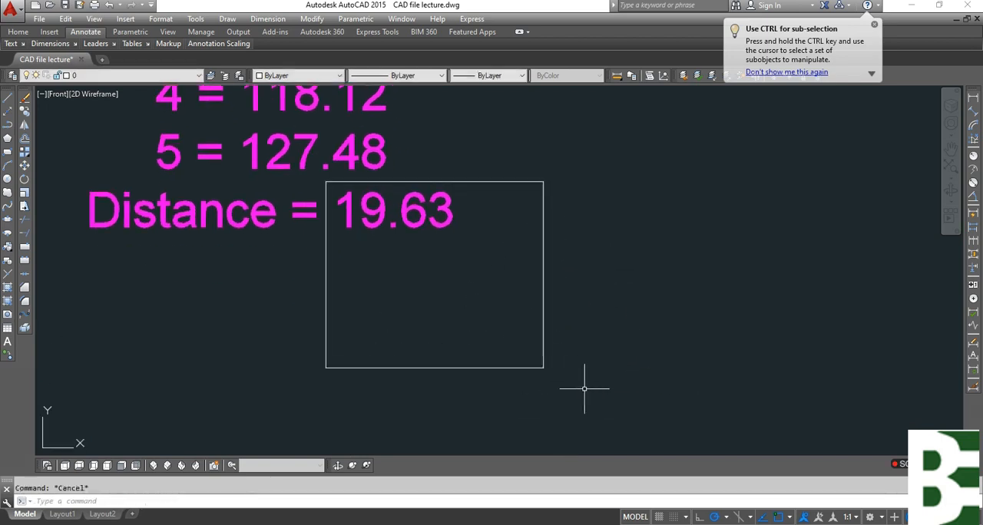
# Stretch the rectangle's lower and right sides inwards so that it closely frames the 19.63 value.
pyautogui.write('s')
pyautogui.press('Return')
pyautogui.click(586, 382)
pyautogui.click(381, 380)
pyautogui.press('Return')
pyautogui.click(636, 376)
pyautogui.click(643, 265)
pyautogui.press('Return')
pyautogui.click(598, 321)
pyautogui.click(540, 151)
pyautogui.press('Return')
pyautogui.click(692, 325)
pyautogui.click(628, 325)
pyautogui.press('Escape')
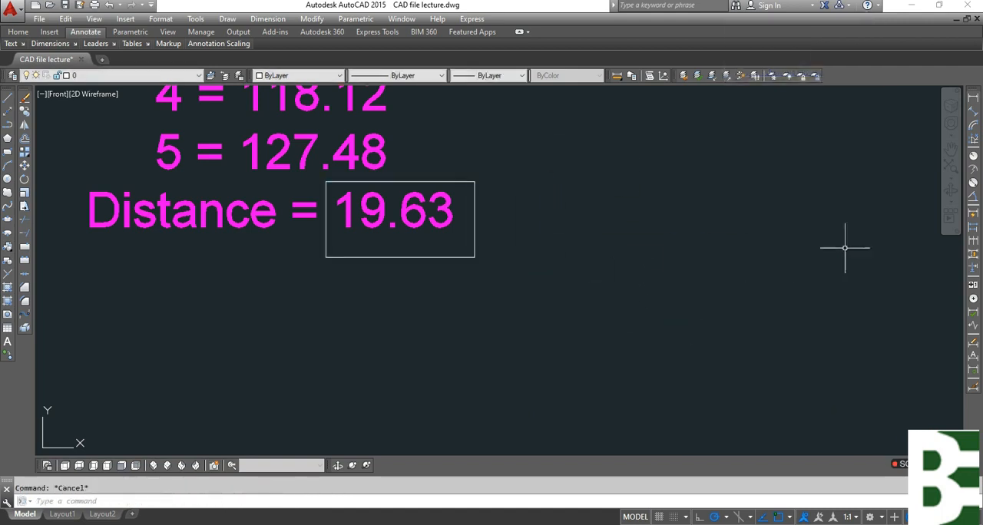
# Add aligned dimensions to the first two segments of the pattern's upper edge, placed just outside the edge.
pyautogui.click(973, 111)
pyautogui.scroll(-4, 588, 365)
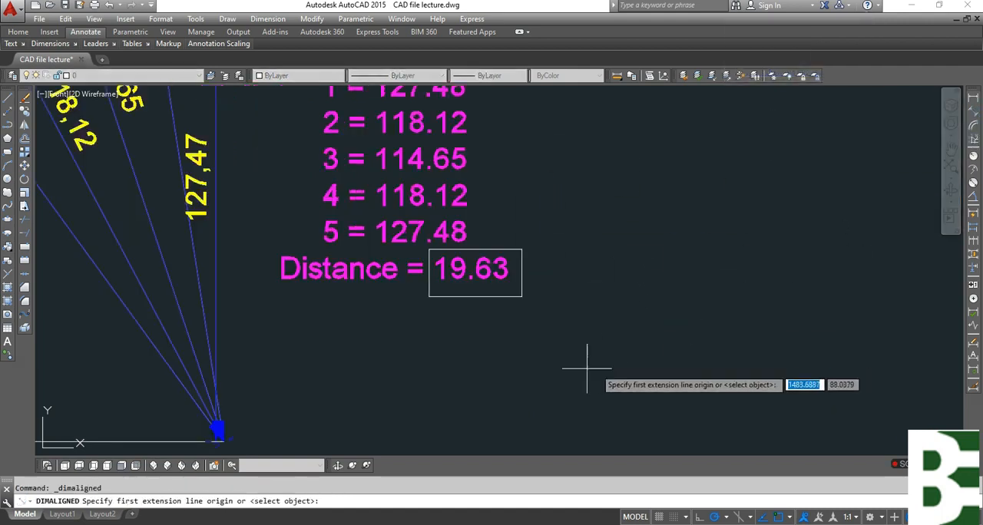
pyautogui.scroll(5, 214, 253)
pyautogui.press('Return')
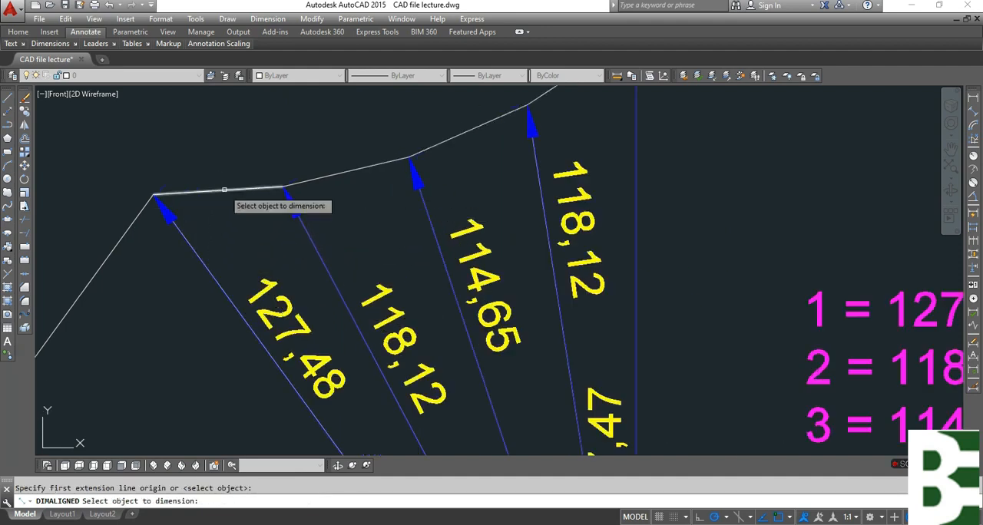
pyautogui.click(230, 192)
pyautogui.click(208, 165)
pyautogui.press('Return')
pyautogui.press('Return')
pyautogui.click(343, 194)
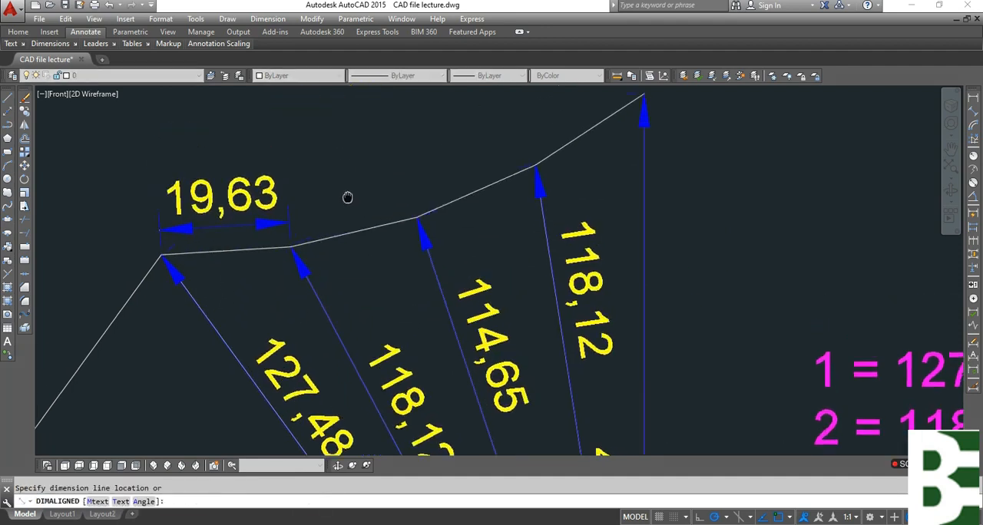
pyautogui.click(353, 222)
# Add aligned dimensions to the third and fourth segments of the pattern's upper edge, placed just outside the edge.
pyautogui.press('Return')
pyautogui.press('Return')
pyautogui.click(497, 219)
pyautogui.click(474, 190)
pyautogui.press('Return')
pyautogui.press('Return')
pyautogui.press('Return')
pyautogui.click(601, 162)
pyautogui.press('Return')
pyautogui.press('Escape')
pyautogui.press('Return')
pyautogui.click(601, 162)
pyautogui.press('Escape')
pyautogui.press('Return')
pyautogui.press('Return')
pyautogui.click(597, 167)
pyautogui.click(573, 138)
pyautogui.press('Escape')
# Erase the upper-edge segment dimensions and the dimensions on the first four fan lines.
pyautogui.scroll(-5, 636, 202)
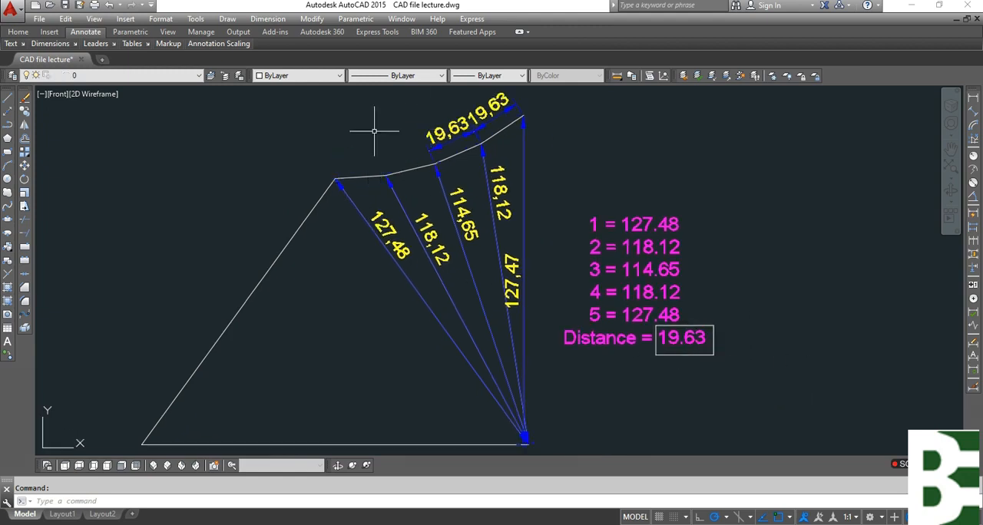
pyautogui.click(465, 131)
pyautogui.press('Delete')
pyautogui.click(506, 190)
pyautogui.press('Delete')
pyautogui.press('Delete')
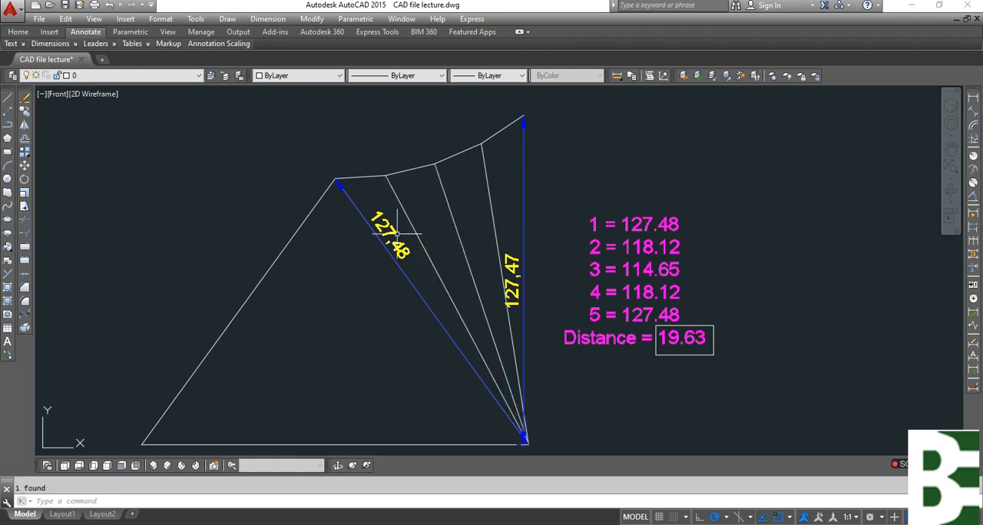
# Erase the vertical fan line's dimension and the copied magenta list together with its small frame.
pyautogui.press('Delete')
pyautogui.click(516, 266)
pyautogui.click(768, 409)
pyautogui.click(577, 184)
pyautogui.press('Delete')
pyautogui.scroll(-2, 620, 293)
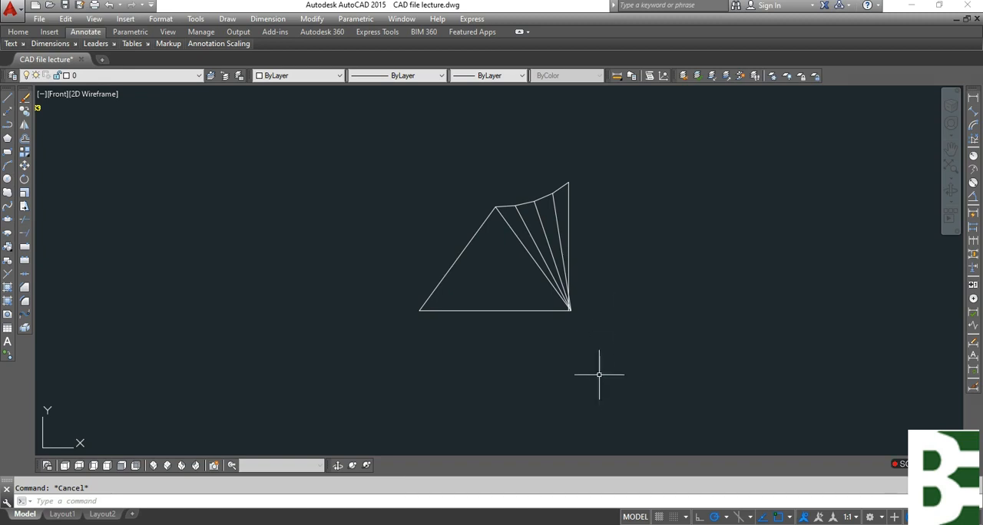
# Stretch the lower end of the vertical last fan line onto the common corner point of the other fan lines.
pyautogui.scroll(4, 578, 254)
pyautogui.click(583, 202)
pyautogui.click(541, 250)
pyautogui.scroll(5, 562, 421)
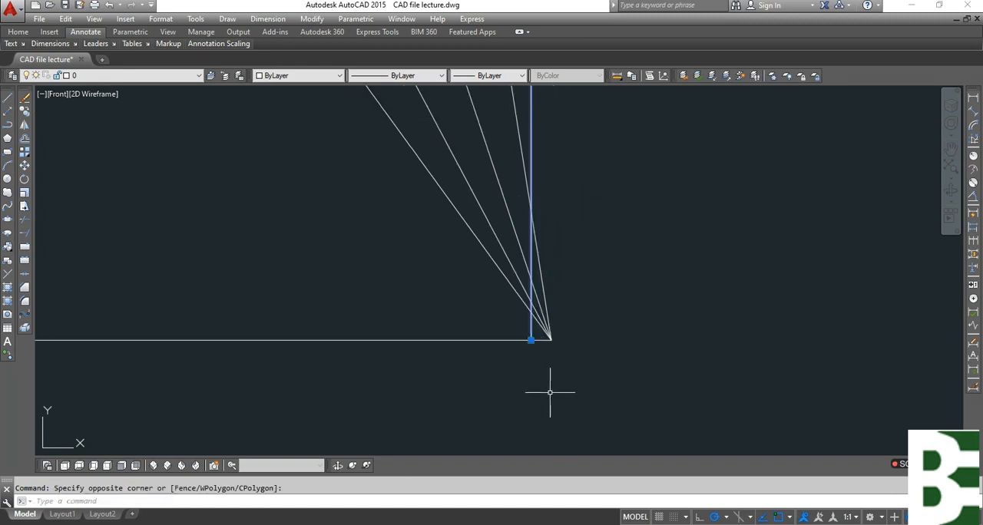
pyautogui.click(531, 340)
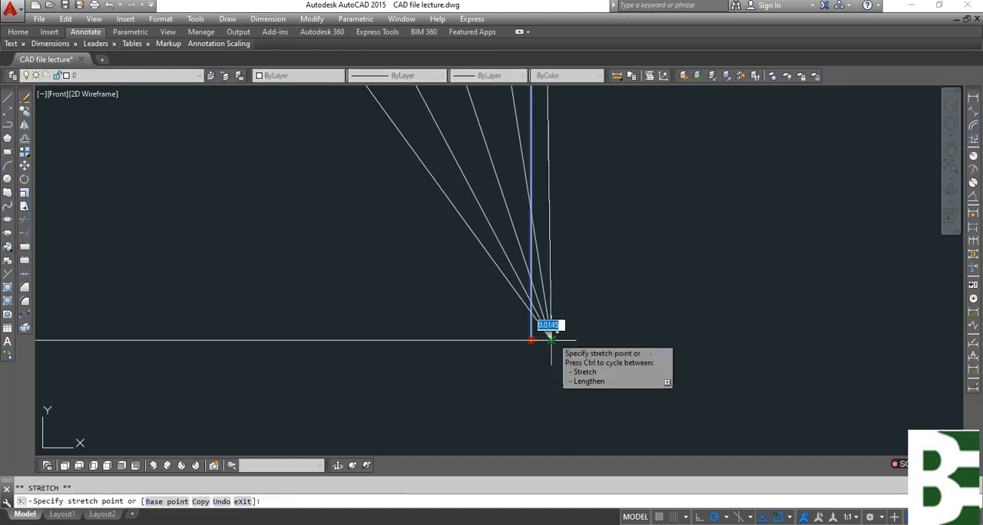
pyautogui.press('Escape')
pyautogui.scroll(-2, 585, 369)
pyautogui.moveTo(583, 296)
pyautogui.mouseDown(button='middle')
pyautogui.moveTo(581, 383)
pyautogui.moveTo(580, 330)
pyautogui.mouseUp(button='middle')
pyautogui.click(377, 433)
pyautogui.click(358, 397)
pyautogui.press('Escape')
# Draw a circle centred on the fan's common corner point, with its radius reaching the far end of the base line.
pyautogui.moveTo(547, 427); pyautogui.dragTo(565, 342, button='middle')
pyautogui.write('c')
pyautogui.press('Return')
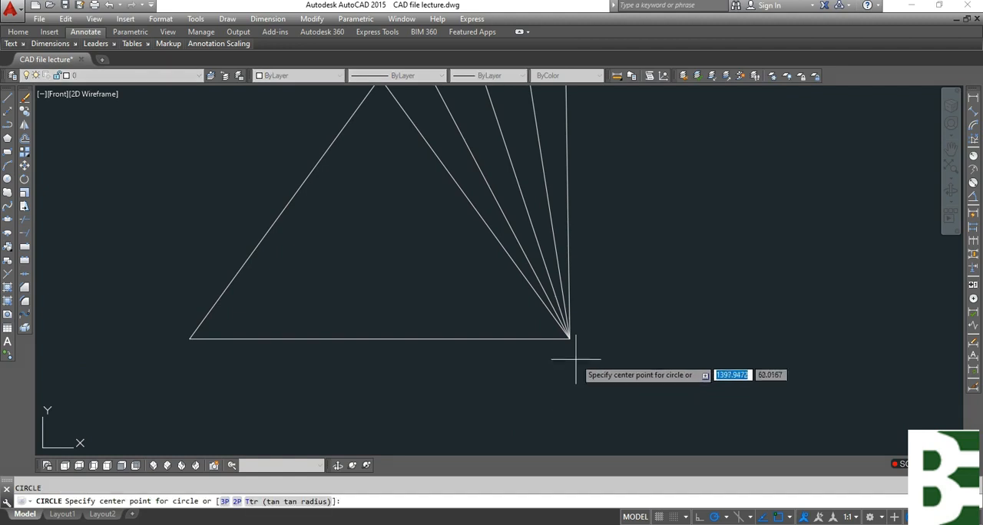
pyautogui.click(570, 339)
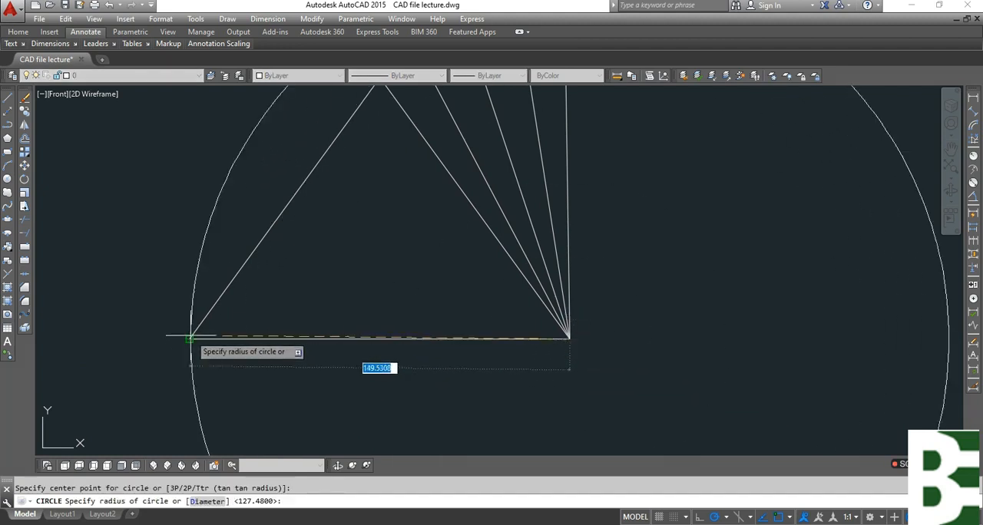
pyautogui.press('Escape')
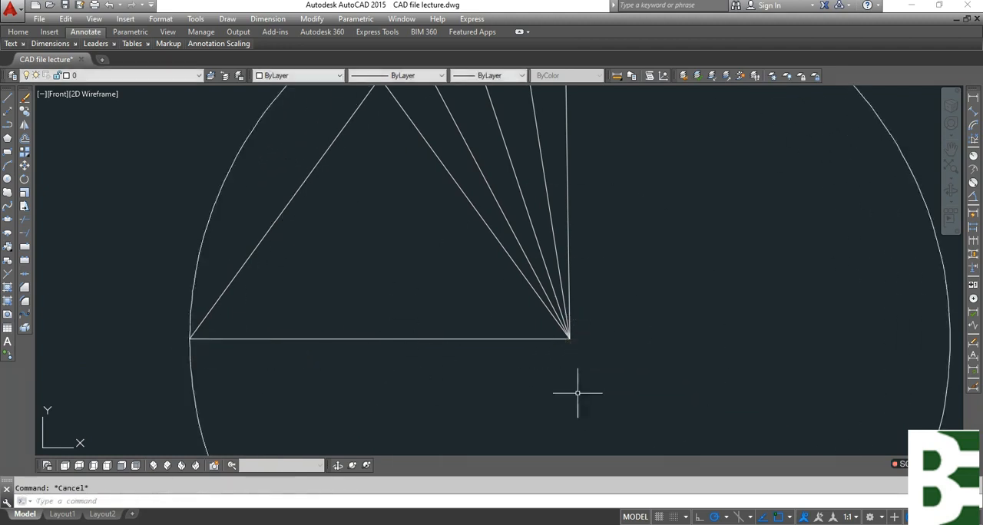
# Add an aligned dimension to the last fan line, placed outside the pattern to its right.
pyautogui.scroll(-6, 577, 393)
pyautogui.scroll(2, 561, 338)
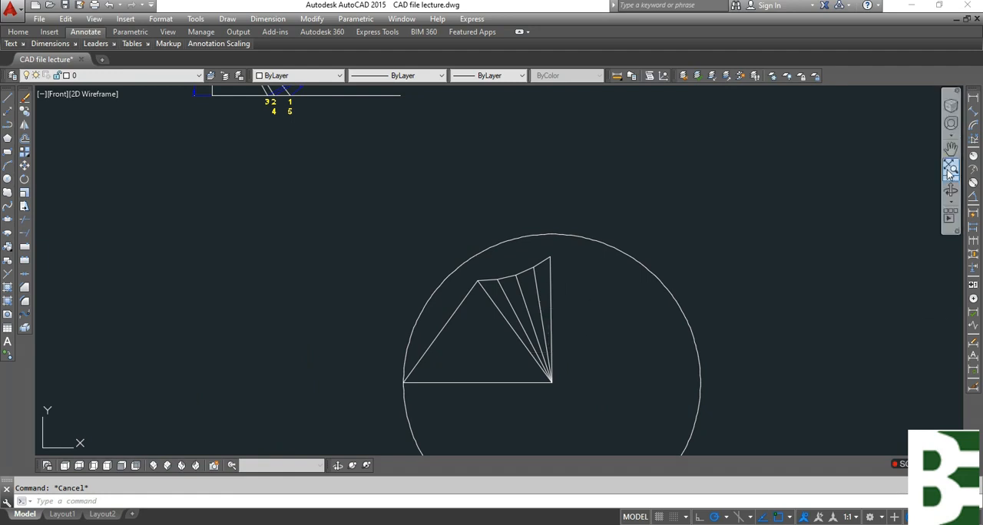
pyautogui.click(973, 111)
pyautogui.scroll(4, 606, 281)
pyautogui.press('Return')
pyautogui.click(582, 281)
pyautogui.click(645, 265)
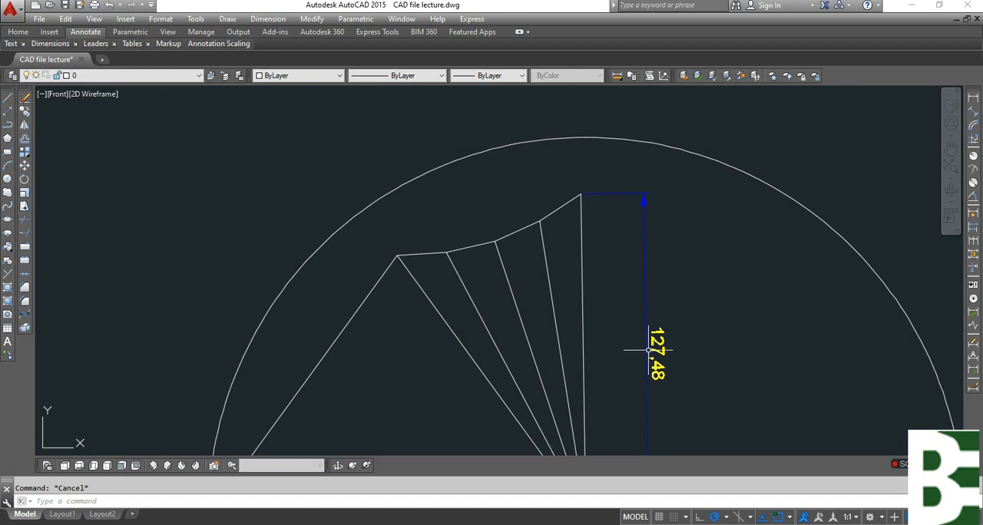
# Copy point label 1 from the numbered plan view to the upper end of the pattern's first fan line.
pyautogui.scroll(-4, 649, 350)
pyautogui.scroll(4, 409, 304)
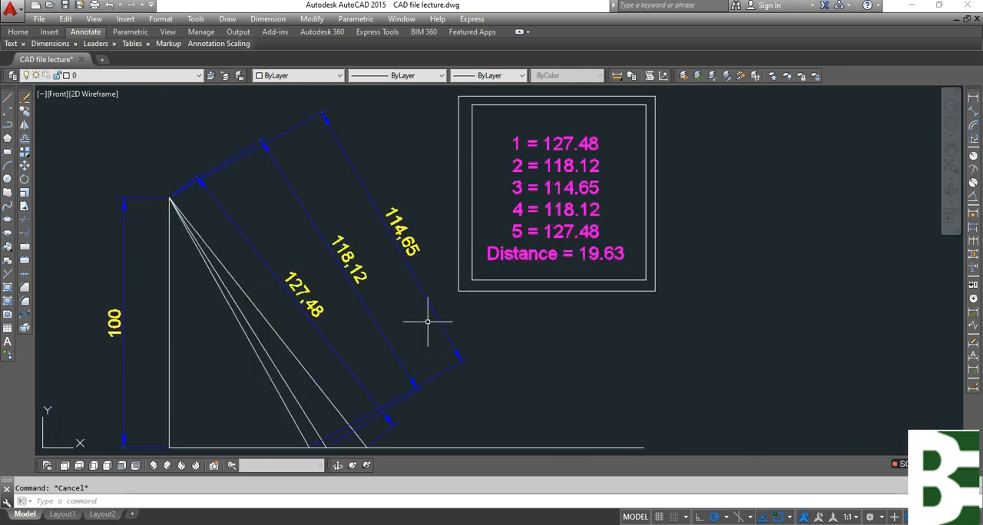
pyautogui.scroll(-4, 506, 181)
pyautogui.moveTo(335, 360); pyautogui.dragTo(579, 181, button='middle')
pyautogui.scroll(4, 335, 263)
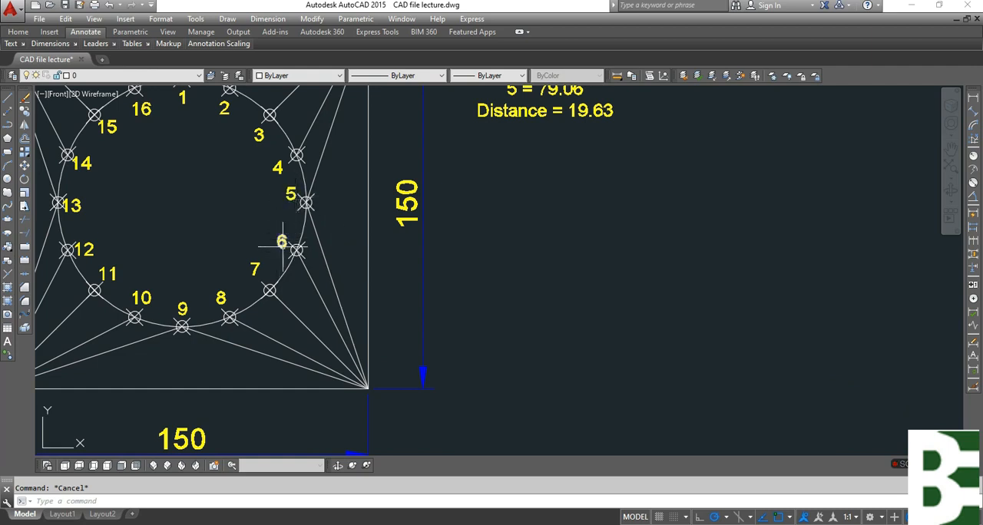
pyautogui.scroll(-5, 219, 226)
pyautogui.moveTo(668, 336); pyautogui.dragTo(492, 364, button='middle')
pyautogui.write('ct o')
pyautogui.press('Return')
pyautogui.moveTo(116, 317); pyautogui.dragTo(300, 314, button='middle')
pyautogui.scroll(8, 238, 250)
pyautogui.click(164, 201)
pyautogui.click(152, 188)
pyautogui.press('Return')
pyautogui.click(168, 157)
pyautogui.scroll(-4, 123, 263)
pyautogui.moveTo(724, 373); pyautogui.dragTo(211, 212, button='middle')
pyautogui.scroll(6, 583, 294)
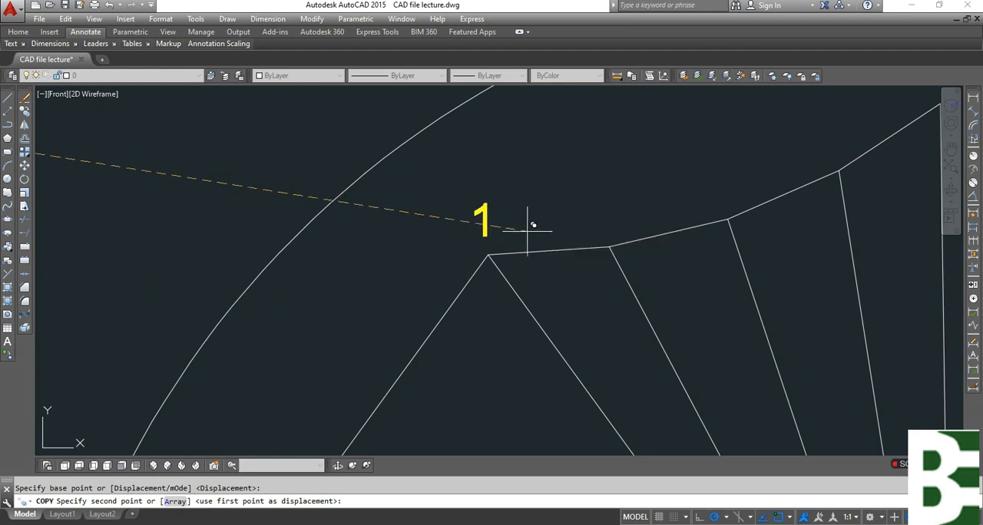
pyautogui.click(527, 231)
pyautogui.press('Escape')
# Copy point label 2 from the plan view to the upper end of the pattern's second fan line.
pyautogui.scroll(-8, 608, 266)
pyautogui.moveTo(70, 235); pyautogui.dragTo(250, 250, button='middle')
pyautogui.scroll(6, 205, 206)
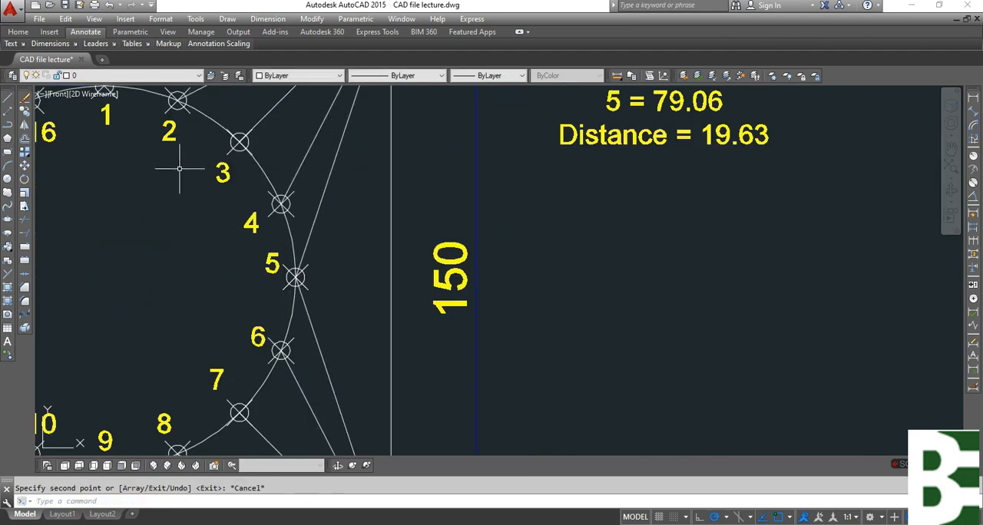
pyautogui.press('Return')
pyautogui.click(180, 151)
pyautogui.click(163, 132)
pyautogui.press('Return')
pyautogui.click(180, 134)
pyautogui.scroll(-4, 67, 249)
pyautogui.moveTo(771, 351); pyautogui.dragTo(257, 261, button='middle')
pyautogui.scroll(5, 606, 297)
pyautogui.click(566, 268)
pyautogui.press('Escape')
# Copy point label 3 from the plan view to the upper end of the pattern's third fan line.
pyautogui.scroll(-8, 623, 263)
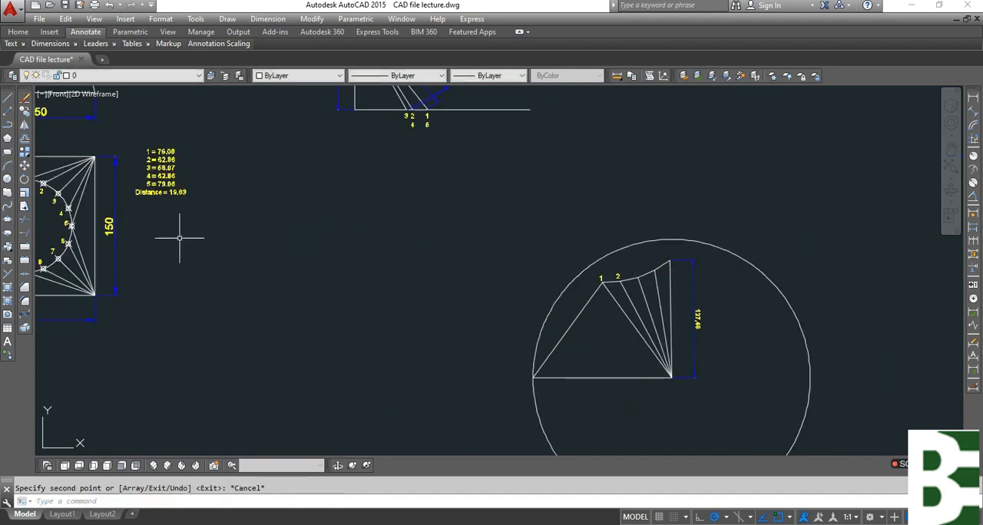
pyautogui.press('Return')
pyautogui.click(55, 199)
pyautogui.press('Return')
pyautogui.click(55, 198)
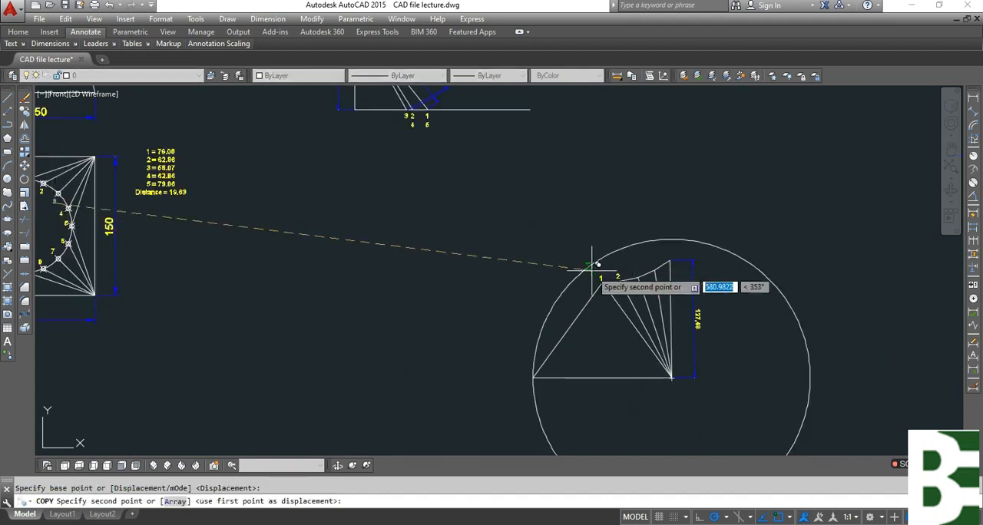
pyautogui.scroll(4, 636, 265)
pyautogui.click(696, 280)
pyautogui.press('Escape')
# Copy point label 4 from the plan view to the upper end of the pattern's fourth fan line.
pyautogui.scroll(-8, 263, 208)
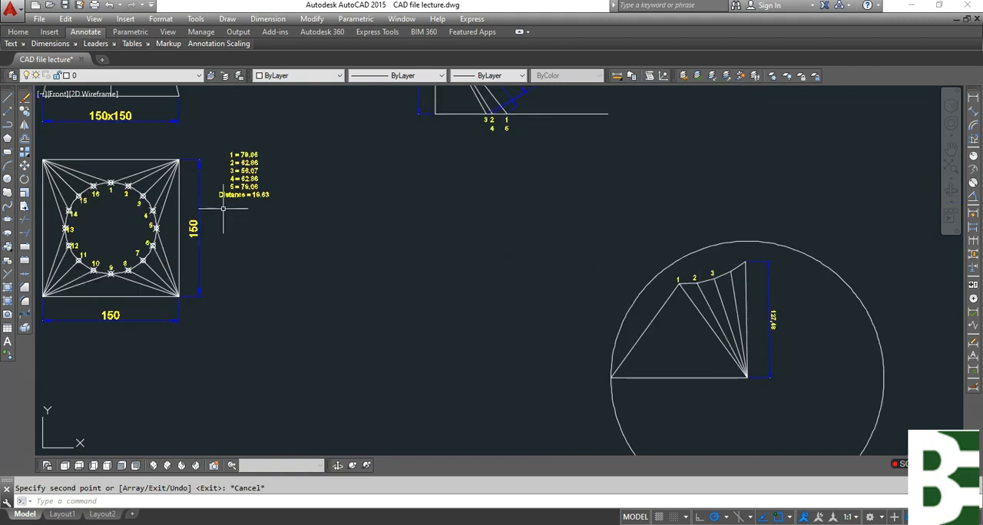
pyautogui.scroll(8, 145, 218)
pyautogui.press('Return')
pyautogui.click(137, 235)
pyautogui.press('Return')
pyautogui.click(138, 230)
pyautogui.scroll(-8, 138, 230)
pyautogui.scroll(6, 664, 282)
pyautogui.scroll(2, 664, 282)
pyautogui.click(714, 231)
pyautogui.press('Escape')
# Copy point label 5 from the plan view to the upper end of the pattern's fifth fan line.
pyautogui.scroll(-4, 718, 276)
pyautogui.moveTo(182, 254); pyautogui.dragTo(745, 252, button='middle')
pyautogui.scroll(6, 292, 225)
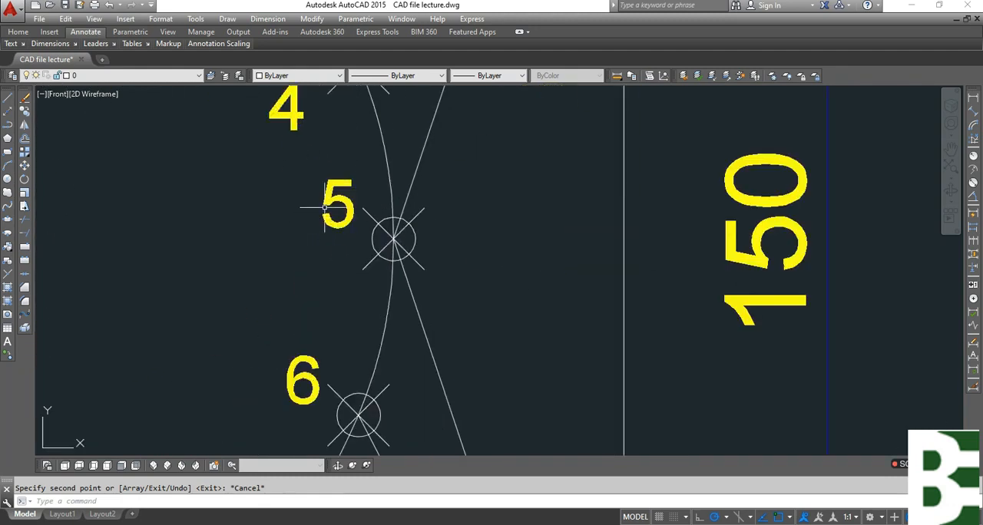
pyautogui.press('Return')
pyautogui.click(344, 167)
pyautogui.click(305, 240)
pyautogui.press('Return')
pyautogui.click(297, 219)
pyautogui.click(305, 240)
pyautogui.press('Return')
pyautogui.click(296, 219)
pyautogui.scroll(-14, 121, 275)
pyautogui.moveTo(0, 0); pyautogui.dragTo(0, 0)
pyautogui.moveTo(596, 341); pyautogui.dragTo(43, 350, button='middle')
pyautogui.scroll(3, 567, 351)
pyautogui.click(545, 324)
pyautogui.press('Escape')
# Draw a temporary rectangle around point 5 in the plan view and erase it.
pyautogui.scroll(-3, 545, 325)
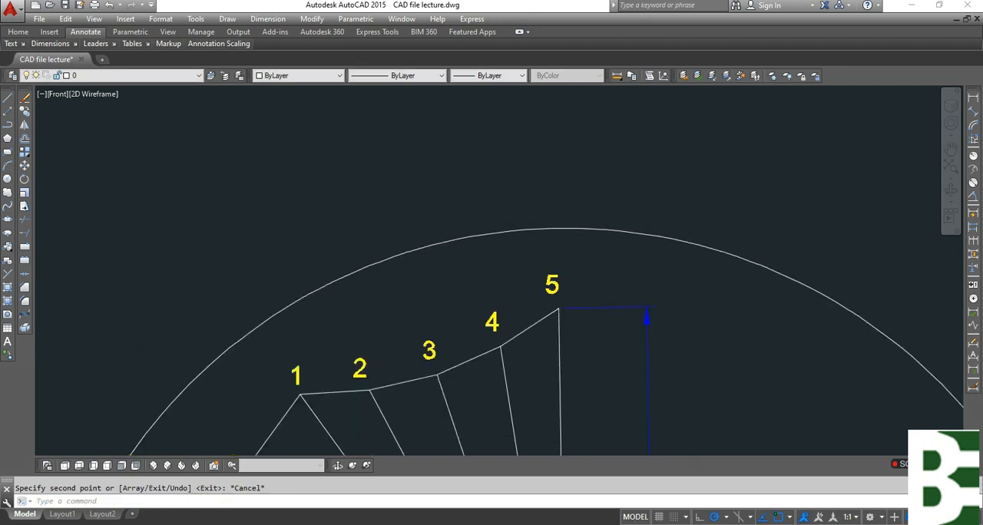
pyautogui.moveTo(626, 362); pyautogui.dragTo(643, 193, button='middle')
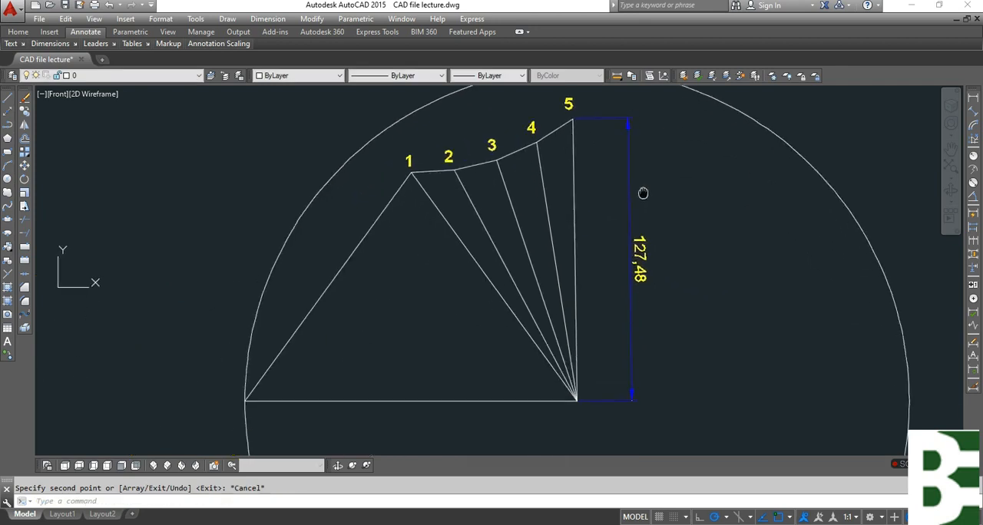
pyautogui.scroll(-5, 643, 192)
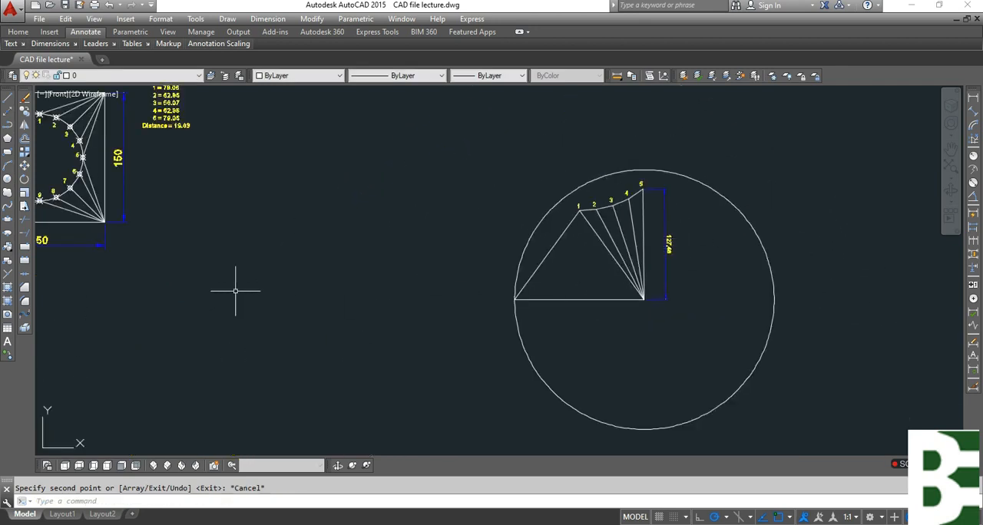
pyautogui.moveTo(237, 285); pyautogui.dragTo(330, 328, button='middle')
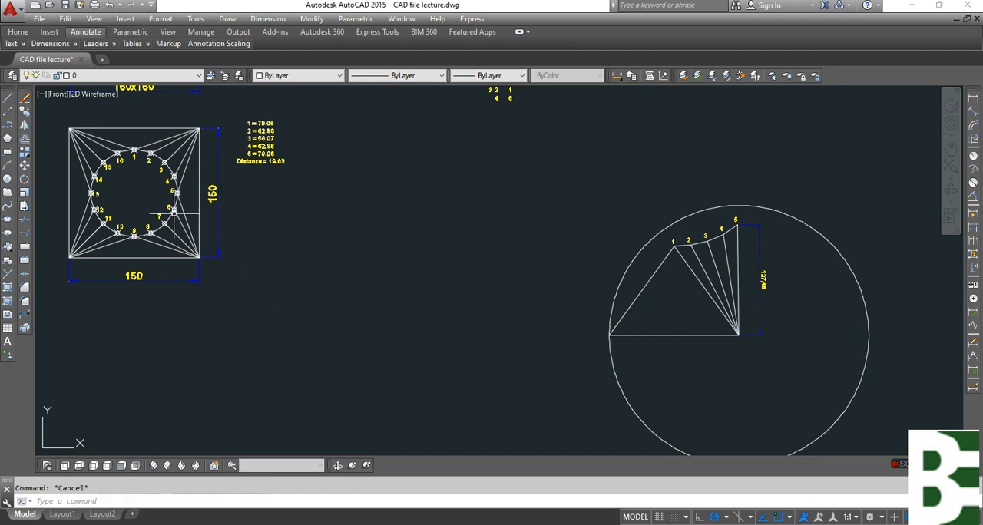
pyautogui.scroll(6, 174, 215)
pyautogui.write('c')
pyautogui.press('Return')
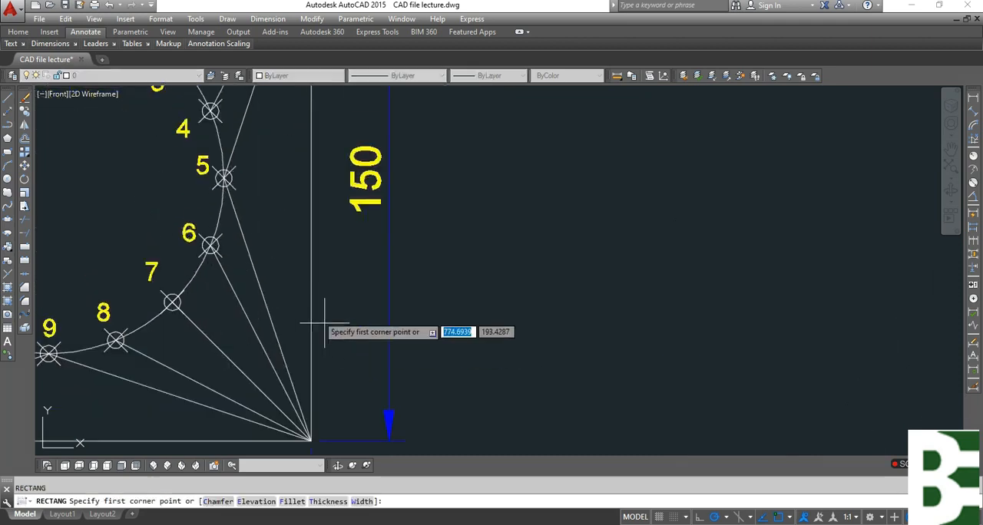
pyautogui.click(143, 151)
pyautogui.click(282, 210)
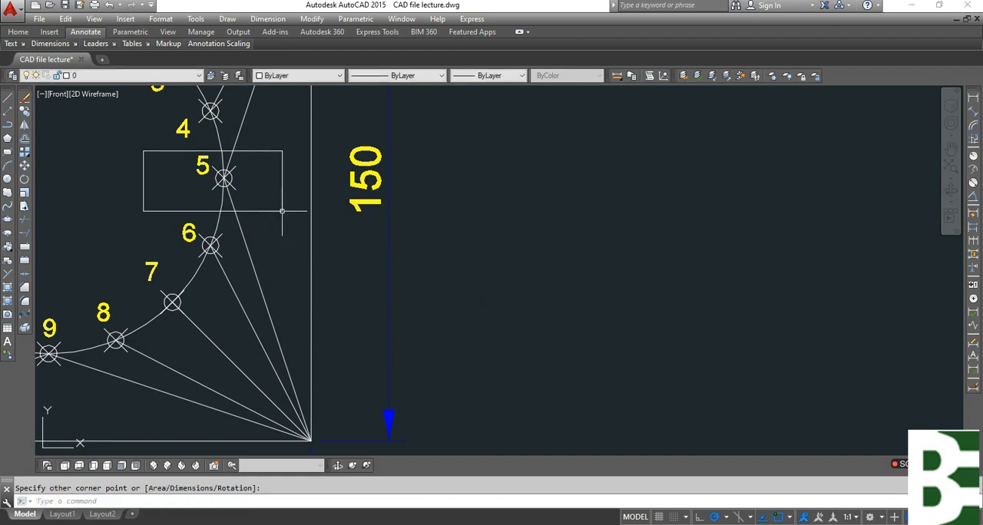
pyautogui.click(149, 182)
pyautogui.click(117, 173)
pyautogui.write('e')
pyautogui.press('Return')
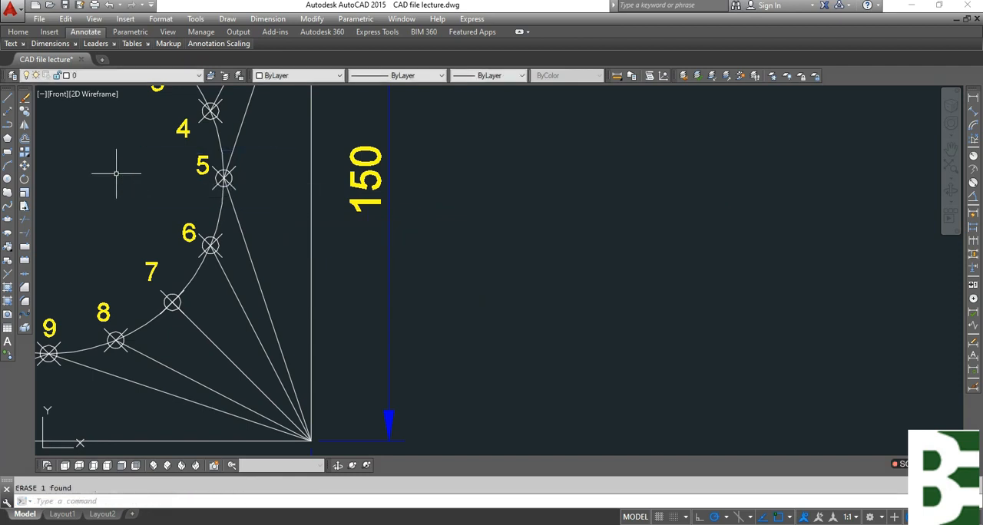
pyautogui.press('Escape')
# Draw a construction circle centred on the pattern's point 5 with its radius reaching the fan's apex.
pyautogui.scroll(-4, 40, 223)
pyautogui.moveTo(930, 262); pyautogui.dragTo(331, 283, button='middle')
pyautogui.scroll(5, 387, 270)
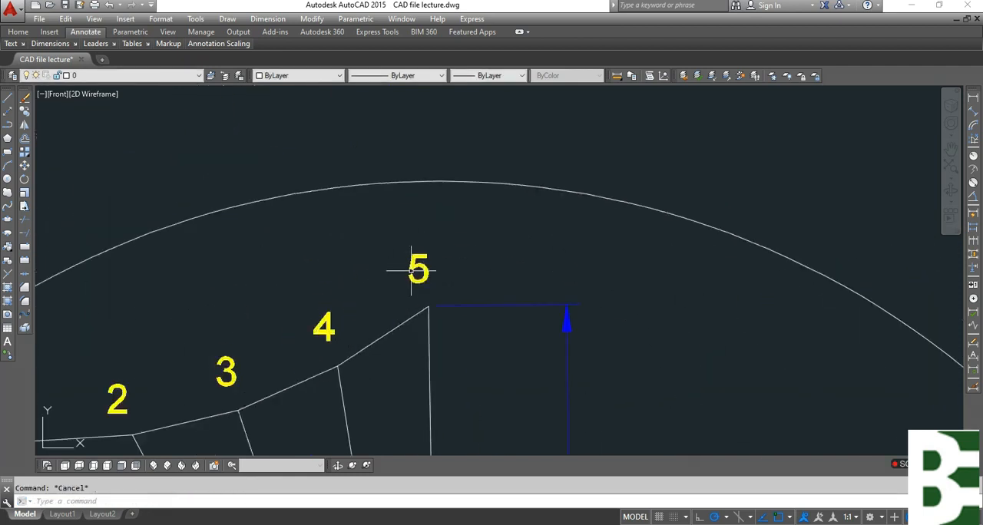
pyautogui.press('Return')
pyautogui.scroll(-3, 454, 172)
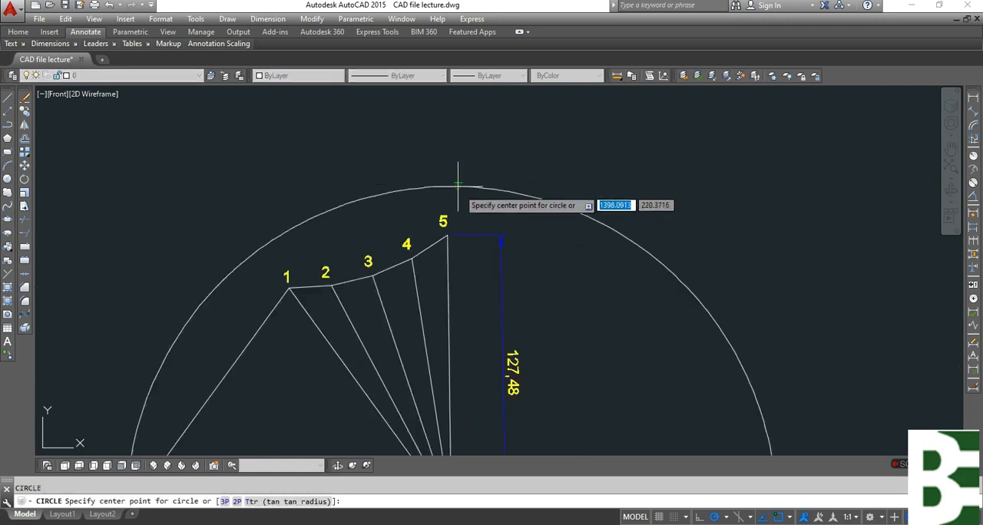
pyautogui.scroll(5, 423, 230)
pyautogui.click(422, 232)
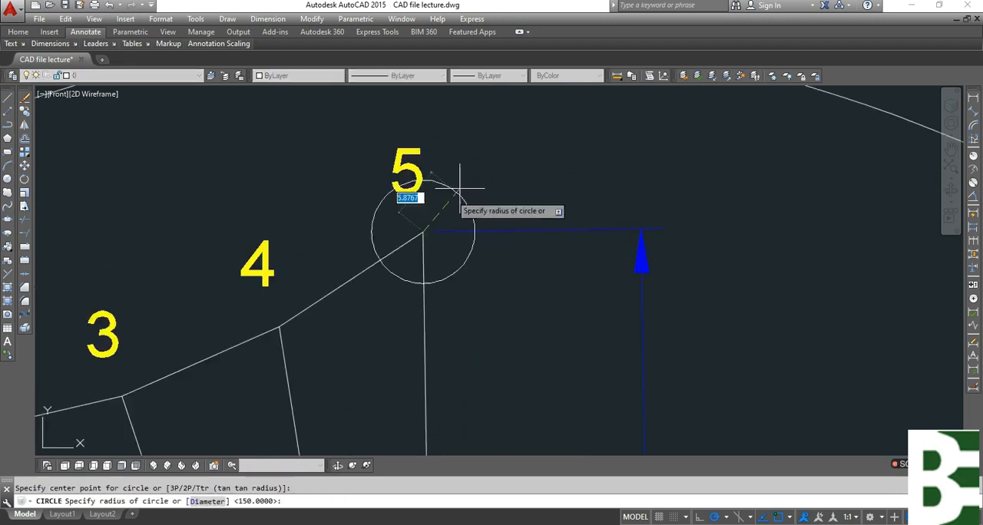
pyautogui.scroll(-3, 460, 187)
pyautogui.scroll(4, 477, 411)
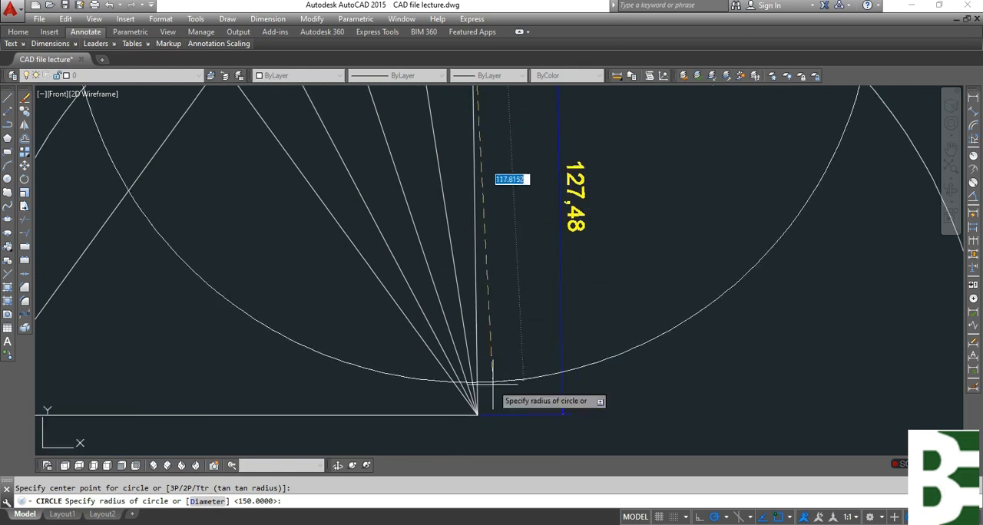
pyautogui.click(478, 415)
pyautogui.press('Escape')
# Erase the vertical dimension beside the pattern's fan line at point 5.
pyautogui.moveTo(579, 286); pyautogui.dragTo(555, 406, button='middle')
pyautogui.click(585, 304)
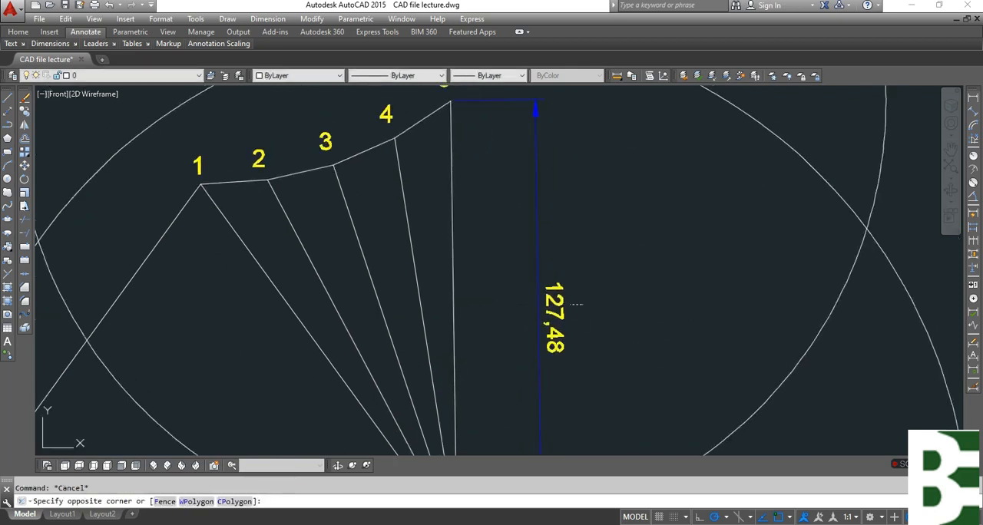
pyautogui.click(555, 315)
pyautogui.write('e')
pyautogui.press('Return')
# Draw lines from point 5 to the right-hand intersection of the two circles and from there to the fan's apex.
pyautogui.write('l')
pyautogui.press('Return')
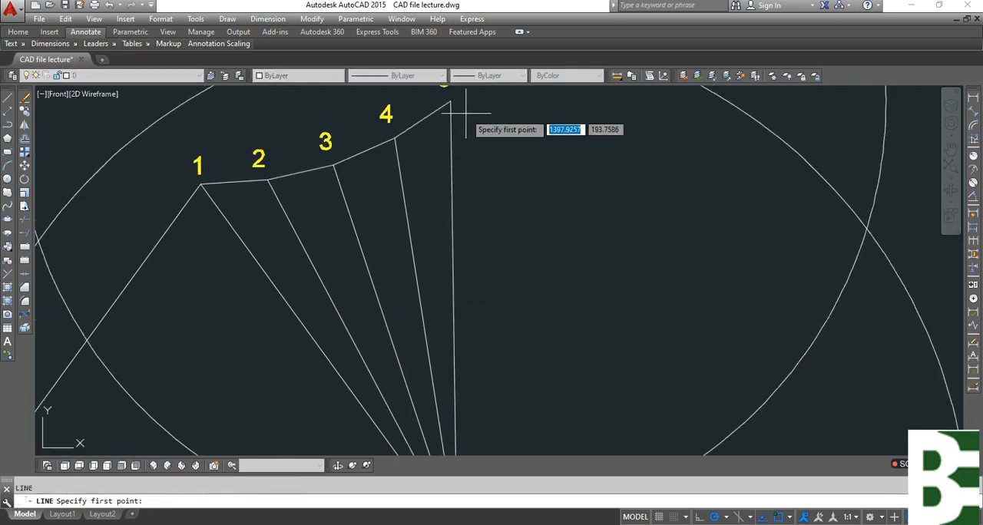
pyautogui.click(450, 102)
pyautogui.scroll(-2, 427, 172)
pyautogui.click(698, 206)
pyautogui.click(443, 399)
pyautogui.press('Escape')
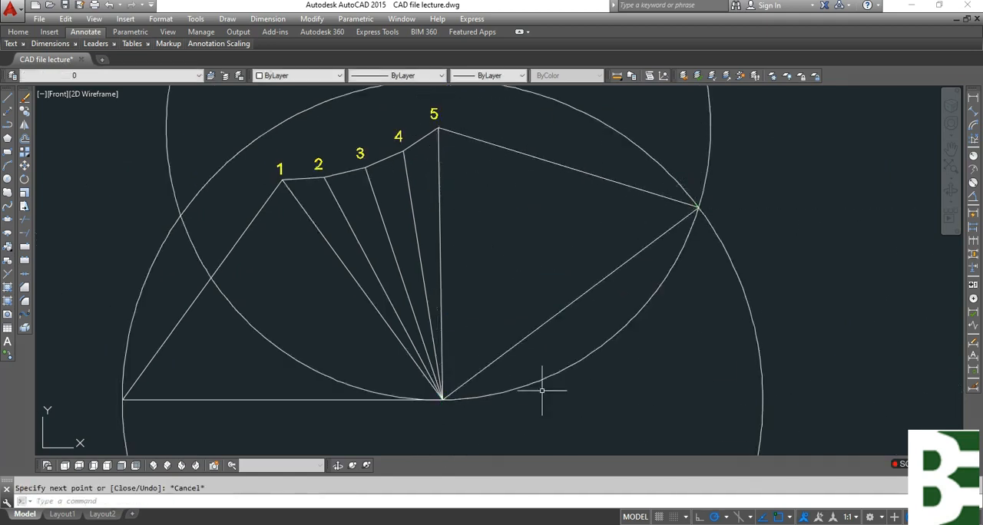
# Erase both construction circles around the pattern.
pyautogui.click(852, 324)
pyautogui.click(635, 281)
pyautogui.press('Delete')
# Add aligned dimensions to the three sides of the new triangle beside the fan.
pyautogui.moveTo(679, 270); pyautogui.dragTo(658, 312, button='middle')
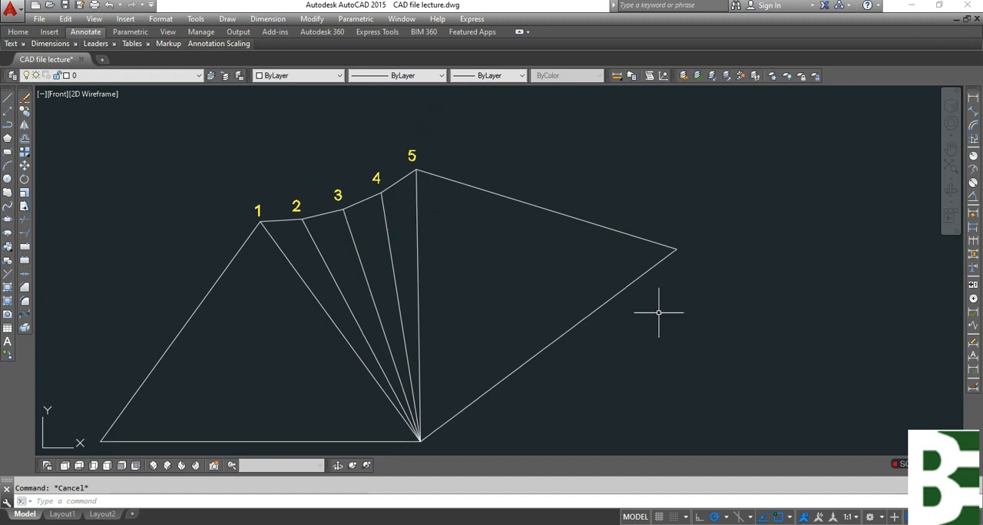
pyautogui.click(974, 115)
pyautogui.press('Return')
pyautogui.click(563, 331)
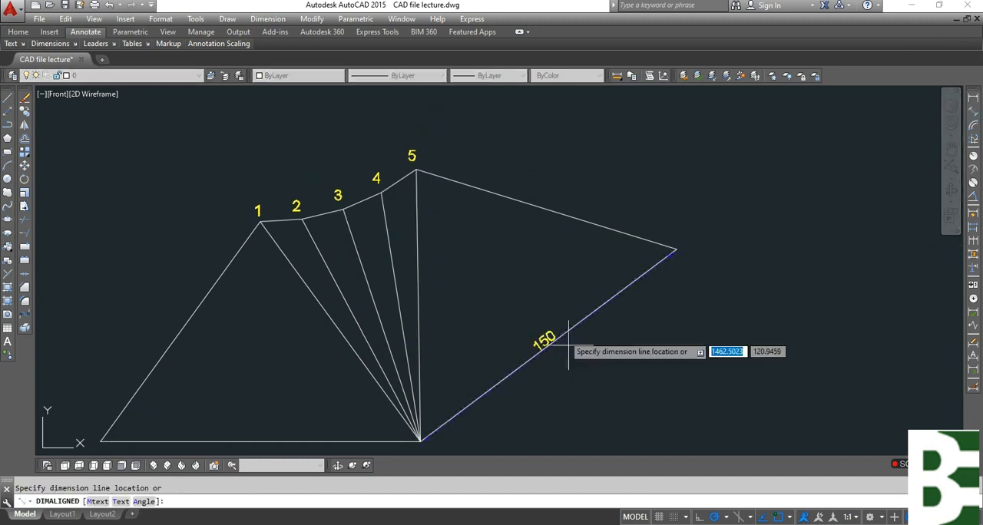
pyautogui.click(590, 386)
pyautogui.press('Return')
pyautogui.press('Return')
pyautogui.click(576, 219)
pyautogui.click(599, 264)
pyautogui.press('Return')
pyautogui.press('Return')
pyautogui.click(417, 285)
pyautogui.click(458, 293)
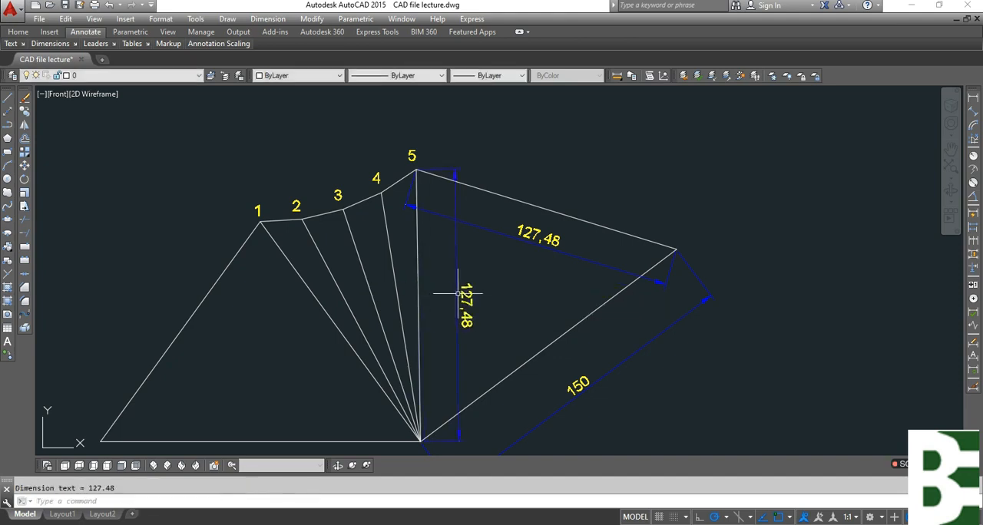
# Erase the dimensions of the new triangle's upper side and of the fan line at point 5.
pyautogui.click(523, 313)
pyautogui.click(451, 222)
pyautogui.press('Escape')
# Mirror the four fan lines 1 to 4 and their edge segments about the line from point 5 to the dimensioned side's midpoint, keeping the originals.
pyautogui.scroll(-5, 544, 326)
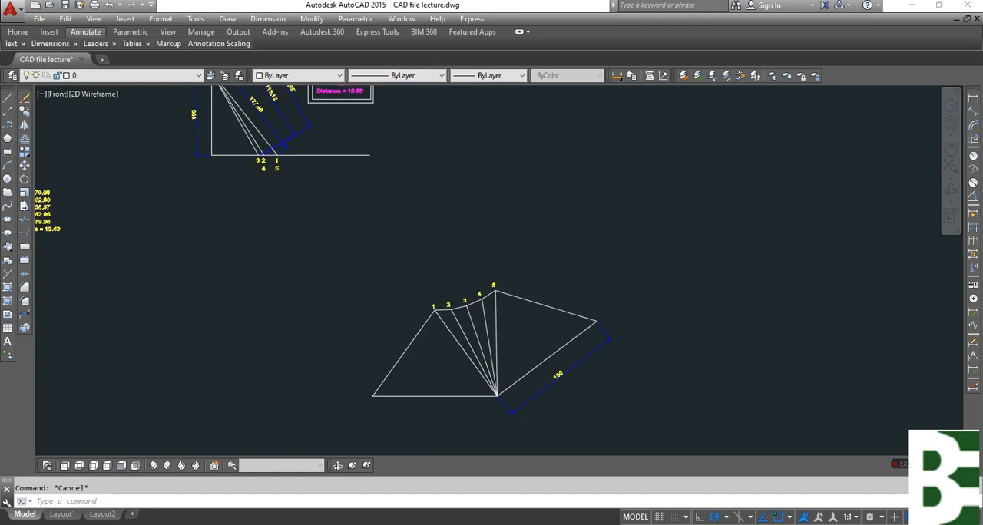
pyautogui.scroll(8, 423, 223)
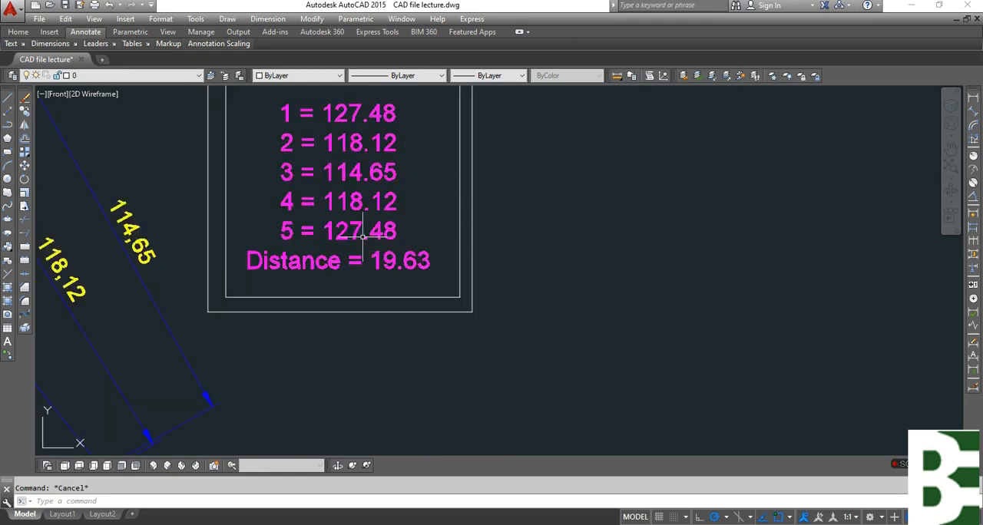
pyautogui.scroll(-4, 326, 136)
pyautogui.moveTo(561, 364); pyautogui.dragTo(395, 169, button='middle')
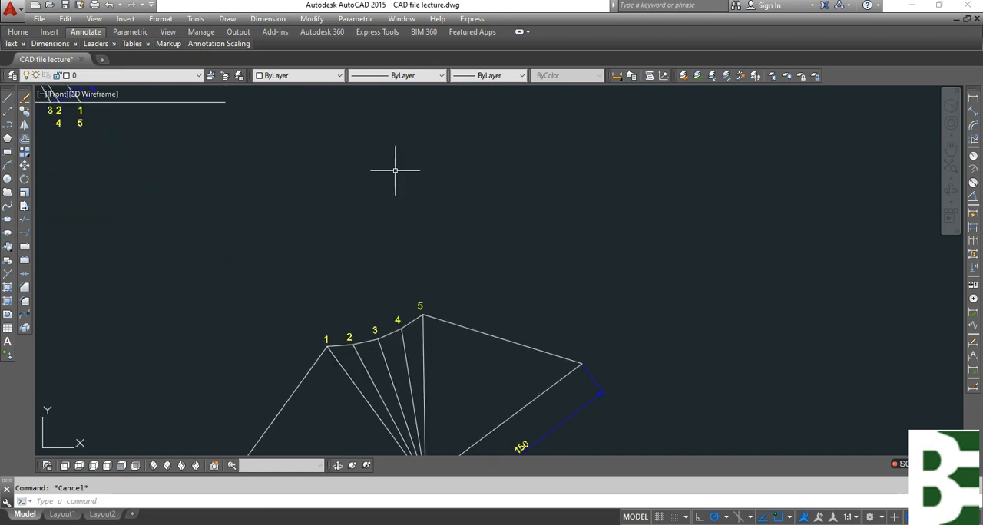
pyautogui.moveTo(433, 410); pyautogui.dragTo(466, 242, button='middle')
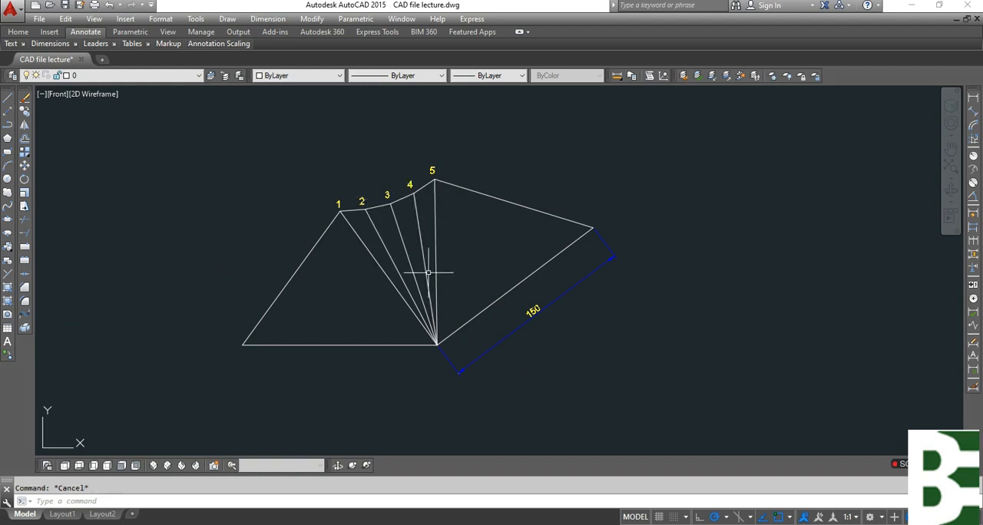
pyautogui.write('mi')
pyautogui.press('Return')
pyautogui.scroll(2, 425, 249)
pyautogui.click(330, 269)
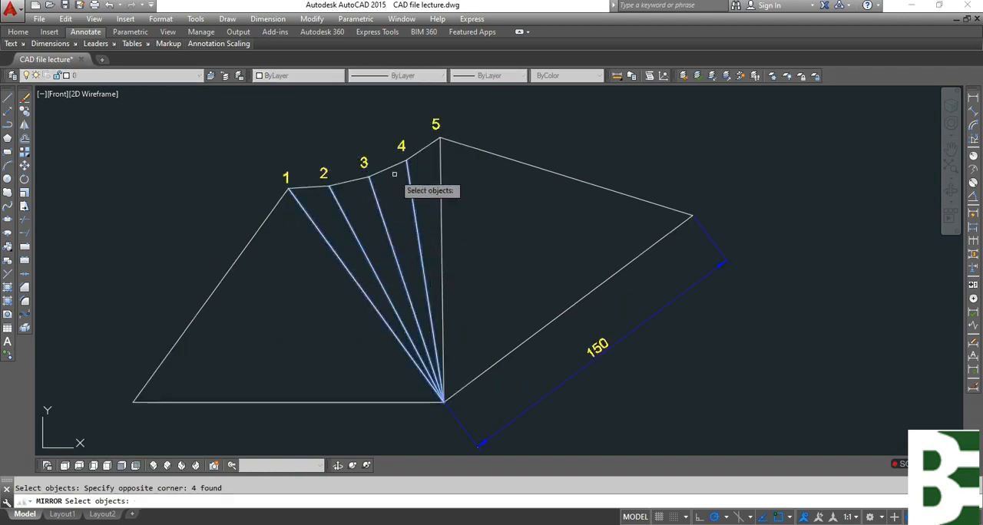
pyautogui.click(422, 154)
pyautogui.click(384, 171)
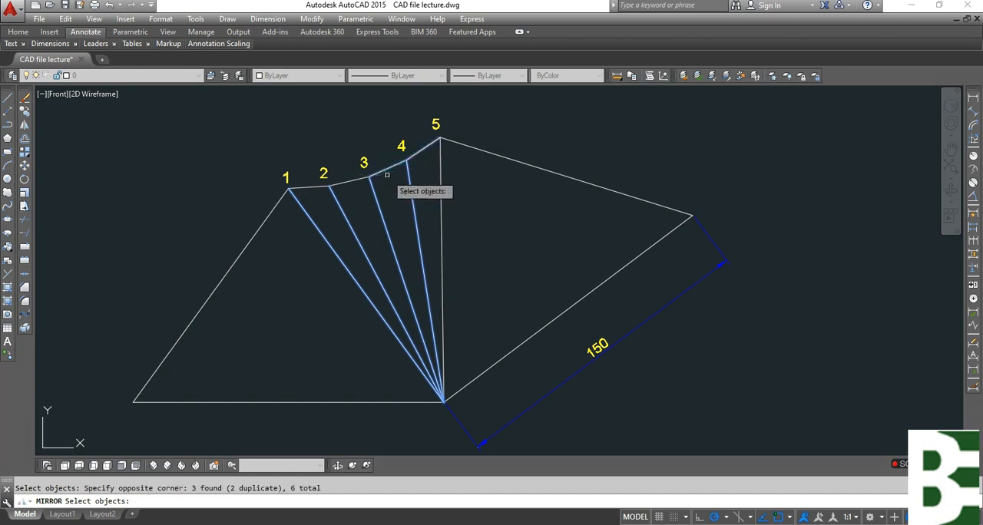
pyautogui.click(324, 192)
pyautogui.scroll(5, 341, 179)
pyautogui.scroll(-4, 417, 220)
pyautogui.press('Return')
pyautogui.click(486, 136)
pyautogui.scroll(-3, 581, 131)
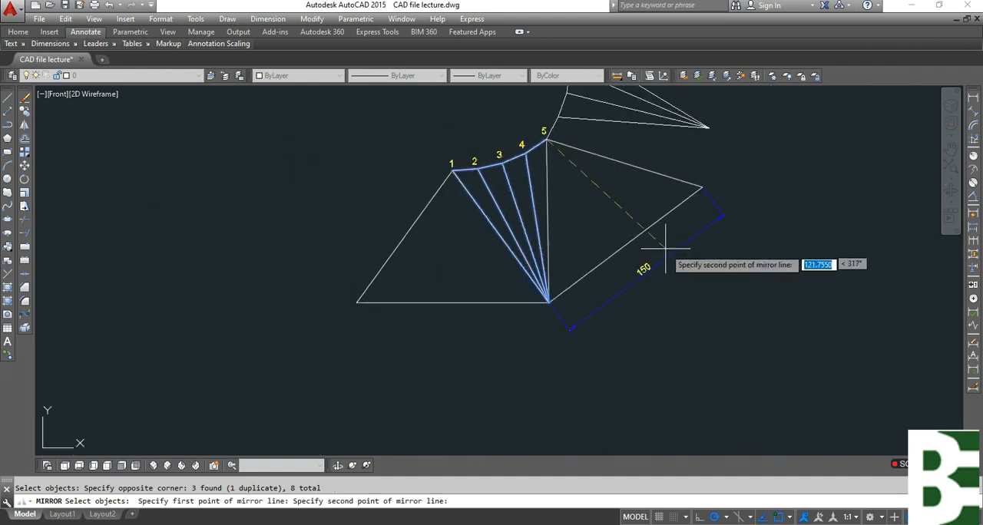
pyautogui.click(625, 244)
pyautogui.press('Return')
pyautogui.press('Escape')
# Copy point label 5 to the four outer points of the mirrored fan.
pyautogui.moveTo(637, 185); pyautogui.dragTo(653, 293, button='middle')
pyautogui.write('ct o')
pyautogui.press('Return')
pyautogui.scroll(4, 538, 238)
pyautogui.click(636, 267)
pyautogui.press('Return')
pyautogui.click(665, 267)
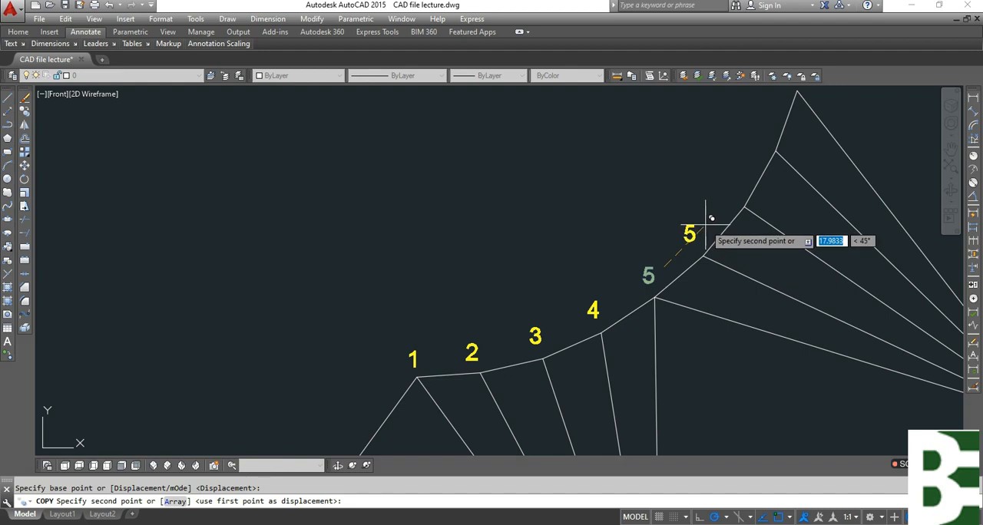
pyautogui.click(706, 219)
pyautogui.click(745, 175)
pyautogui.moveTo(761, 112); pyautogui.dragTo(704, 246, button='middle')
pyautogui.scroll(4, 718, 253)
pyautogui.click(716, 270)
pyautogui.click(777, 128)
pyautogui.press('Escape')
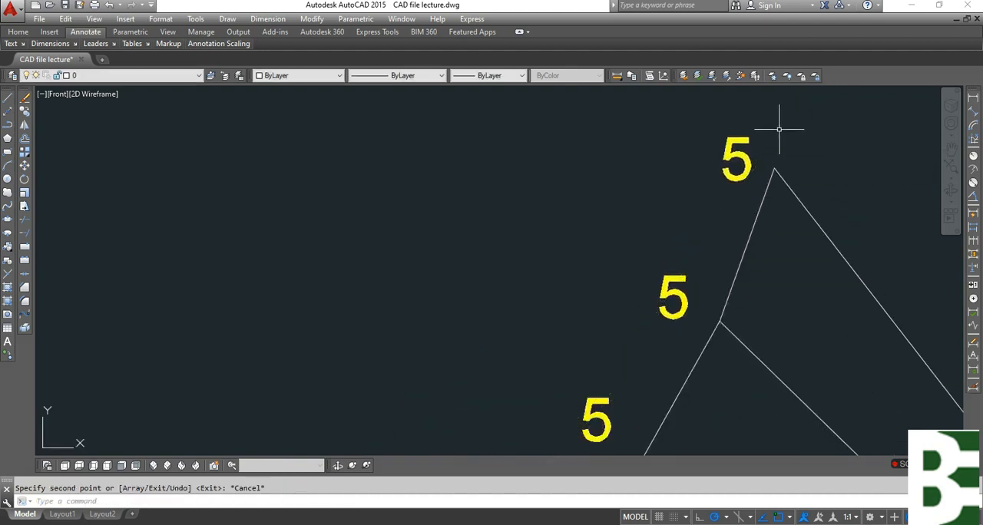
# Change the copied label at the mirrored fan's first new point to 6.
pyautogui.scroll(-3, 778, 129)
pyautogui.scroll(1, 669, 268)
pyautogui.click(680, 281)
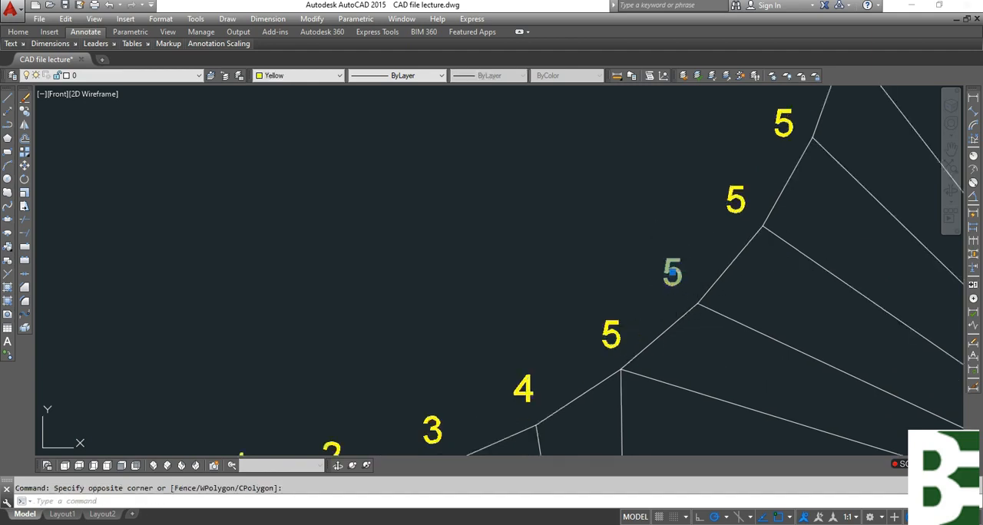
pyautogui.write('ED')
pyautogui.press('Return')
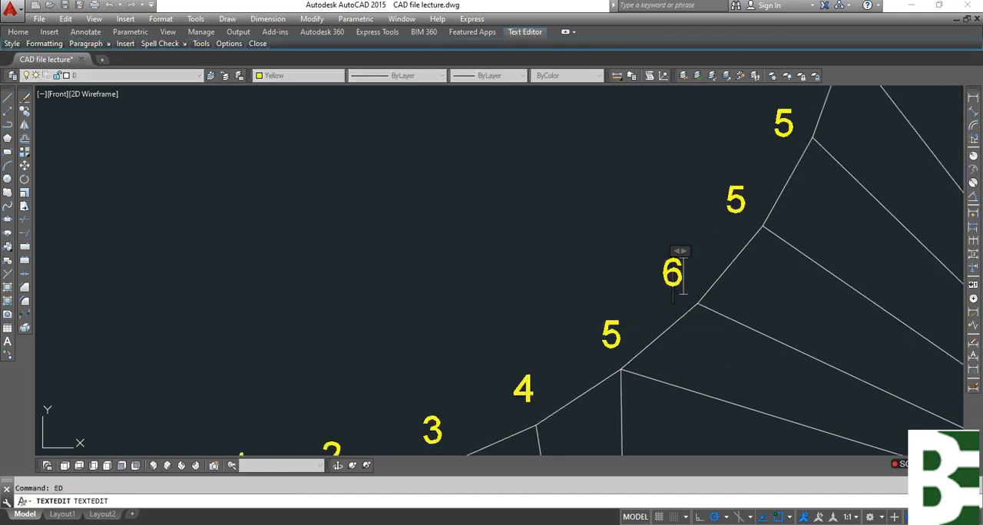
pyautogui.click(710, 196)
# Change the copied label at the point following 6 on the mirrored fan to 7.
pyautogui.click(760, 202)
pyautogui.click(725, 191)
pyautogui.press('Return')
pyautogui.press('Delete')
pyautogui.write('7')
pyautogui.click(614, 194)
# Change the copied label at the point following 7 on the mirrored fan to 8.
pyautogui.moveTo(692, 201); pyautogui.dragTo(644, 349, button='middle')
pyautogui.click(744, 271)
pyautogui.click(713, 235)
pyautogui.press('Return')
pyautogui.press('Delete')
pyautogui.write('8')
pyautogui.click(742, 187)
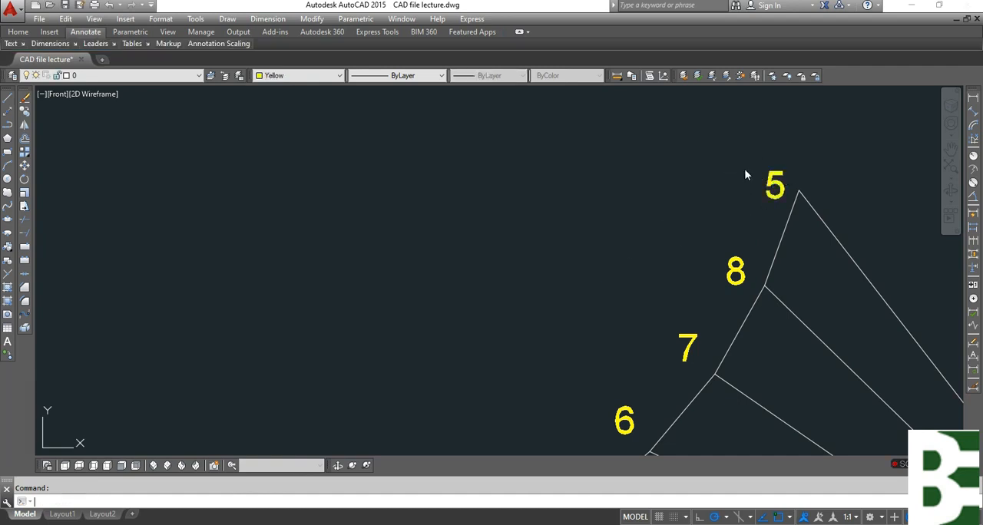
# Change the copied label at the mirrored fan's uppermost point to 9.
pyautogui.press('Return')
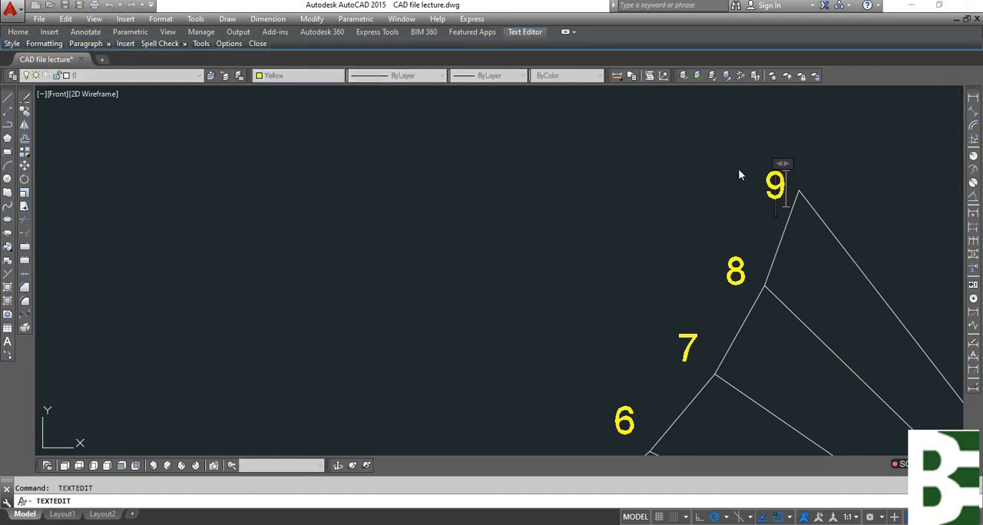
pyautogui.click(739, 175)
pyautogui.scroll(-5, 613, 201)
pyautogui.press('Escape')
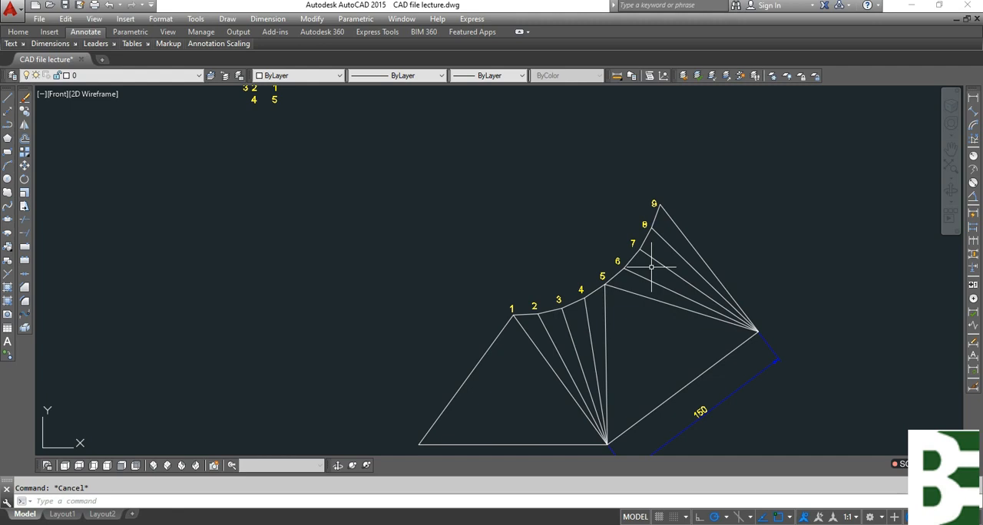
# Erase the remaining 150 dimension along the pattern's second base side.
pyautogui.moveTo(683, 347)
pyautogui.mouseDown(button='middle')
pyautogui.moveTo(622, 384)
pyautogui.moveTo(589, 358)
pyautogui.moveTo(603, 299)
pyautogui.mouseUp(button='middle')
pyautogui.click(652, 357)
pyautogui.click(630, 329)
pyautogui.write('e')
pyautogui.press('space')
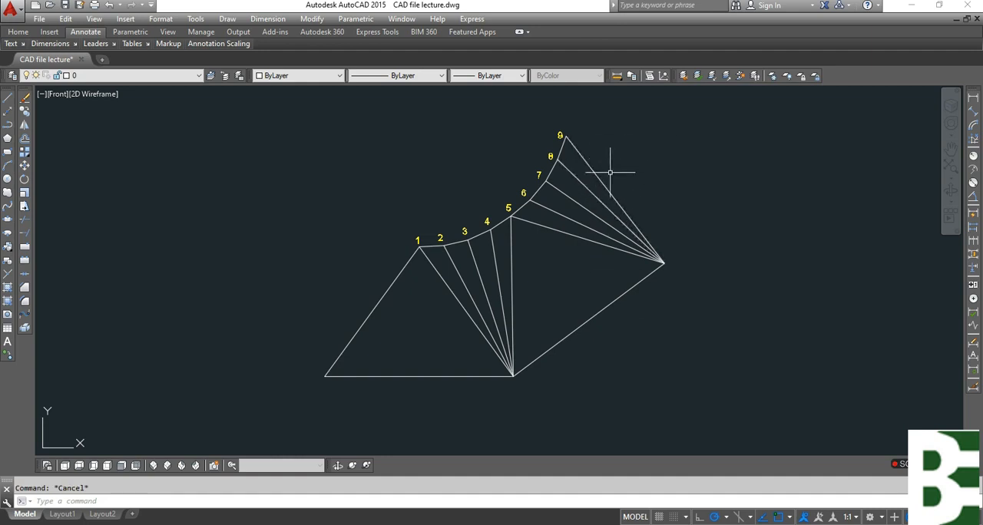
# Draw two construction circles: one centred on the 5–9 fan's apex through the previous base corner, the other centred on point 9 through that apex.
pyautogui.moveTo(677, 247); pyautogui.dragTo(678, 291, button='middle')
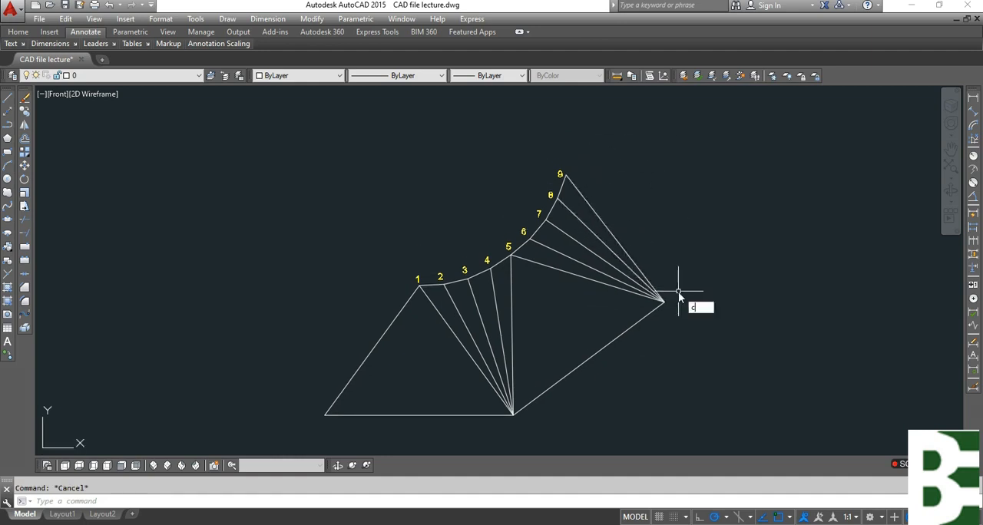
pyautogui.press('space')
pyautogui.click(662, 301)
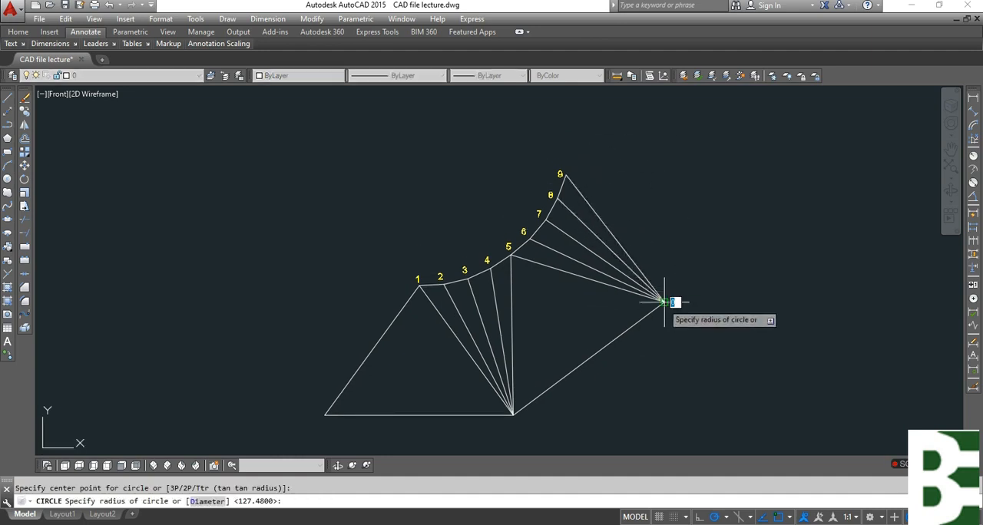
pyautogui.click(509, 414)
pyautogui.press('space')
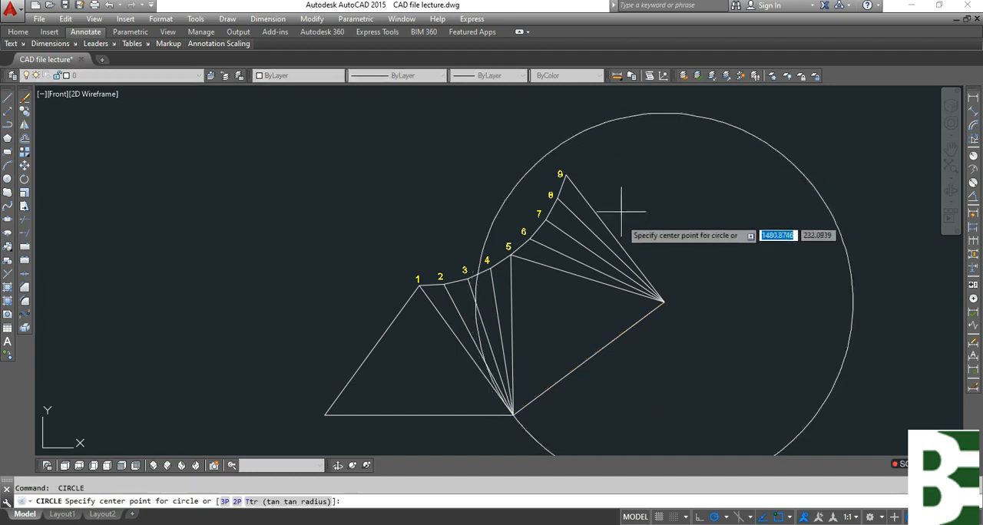
pyautogui.click(565, 174)
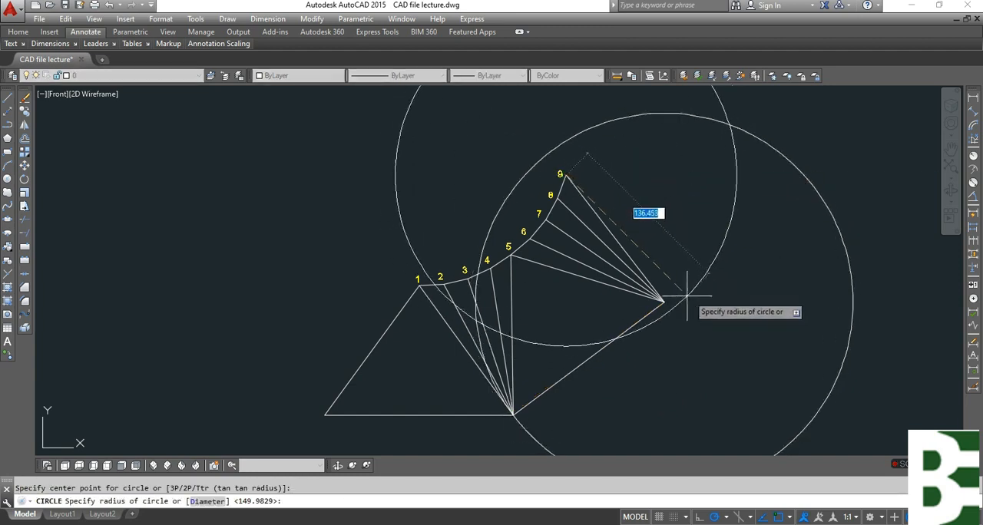
pyautogui.click(662, 301)
# Draw lines from point 9 to the circles' upper intersection and on to the 5–9 fan's apex, forming the next triangle.
pyautogui.moveTo(746, 252); pyautogui.dragTo(704, 347, button='middle')
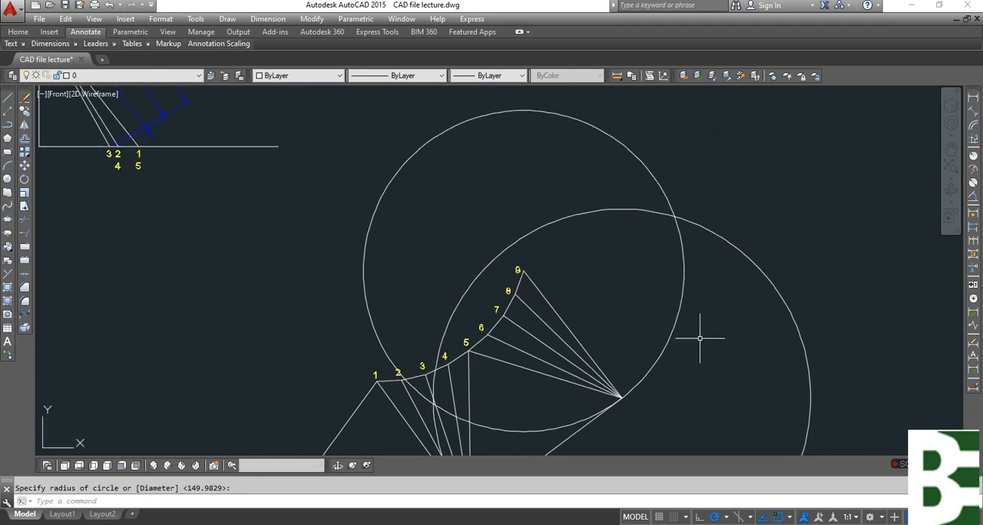
pyautogui.press('l')
pyautogui.press('space')
pyautogui.click(520, 270)
pyautogui.click(676, 219)
pyautogui.click(620, 397)
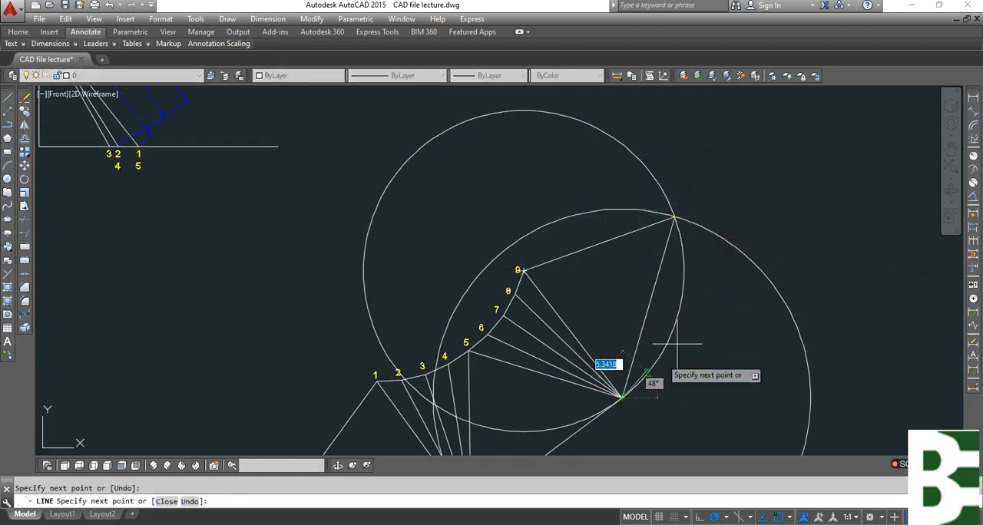
pyautogui.press('Escape')
# Erase both construction circles around the new triangle beside point 9.
pyautogui.click(815, 204)
pyautogui.click(749, 288)
pyautogui.press('e')
pyautogui.press('space')
pyautogui.click(727, 337)
pyautogui.click(676, 310)
pyautogui.press('e')
pyautogui.press('space')
pyautogui.press('Escape')
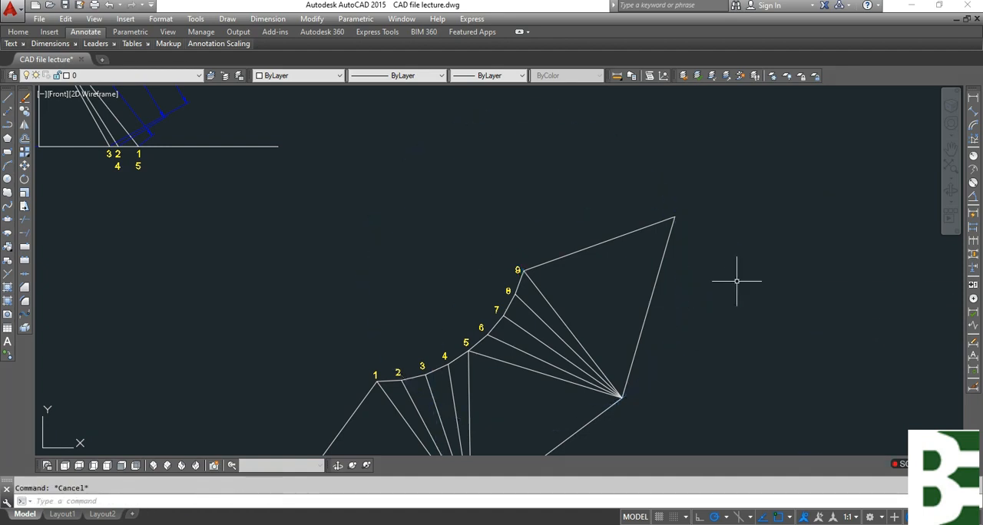
# Mirror the 5–9 fan's lines about the line from point 9 to the midpoint of the triangle's outer side, keeping the originals.
pyautogui.write('mi')
pyautogui.press('space')
pyautogui.scroll(2, 526, 370)
pyautogui.click(550, 417)
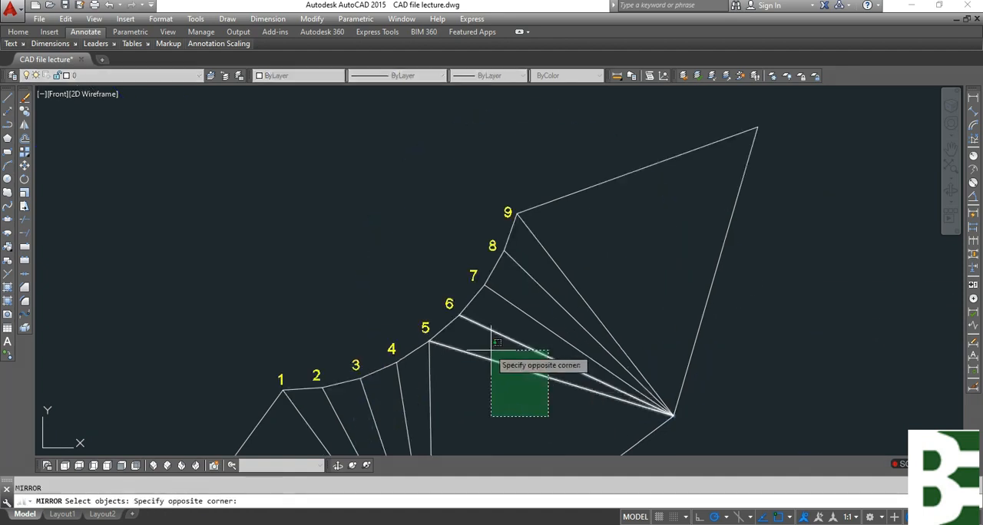
pyautogui.click(469, 314)
pyautogui.click(509, 282)
pyautogui.click(504, 261)
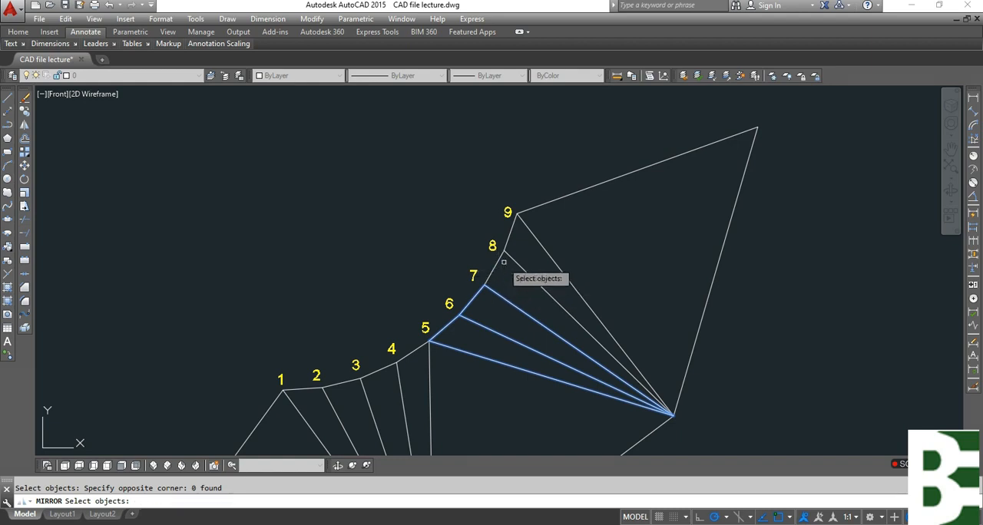
pyautogui.click(496, 257)
pyautogui.press('Return')
pyautogui.click(517, 213)
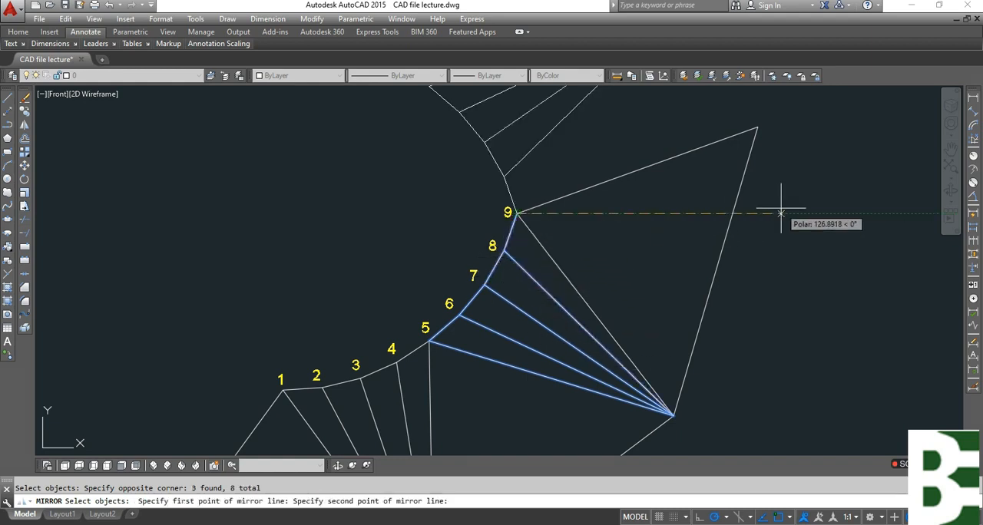
pyautogui.click(718, 272)
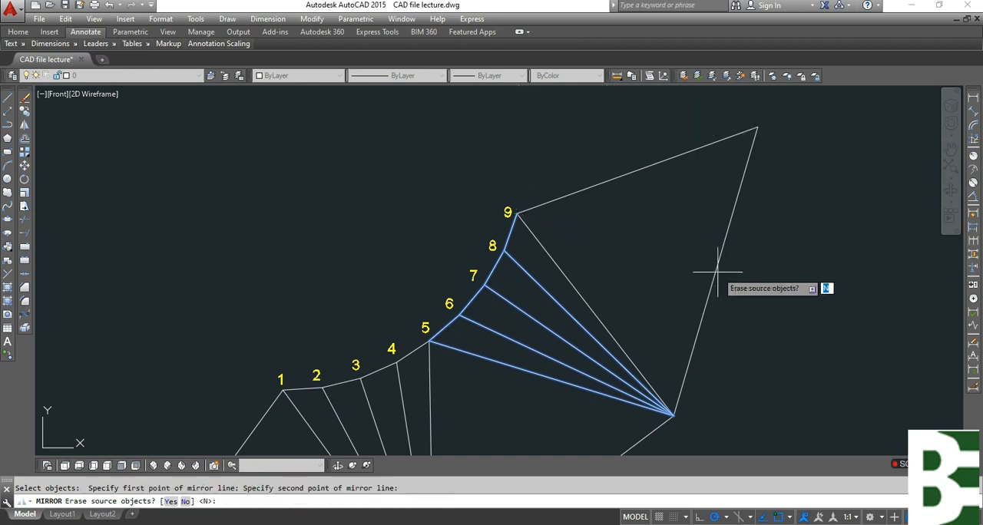
pyautogui.press('Return')
# Copy the label 9 to each of the four remaining points along the newly mirrored fan's inner edge.
pyautogui.moveTo(717, 242); pyautogui.dragTo(713, 372, button='middle')
pyautogui.press('Escape')
pyautogui.write('c')
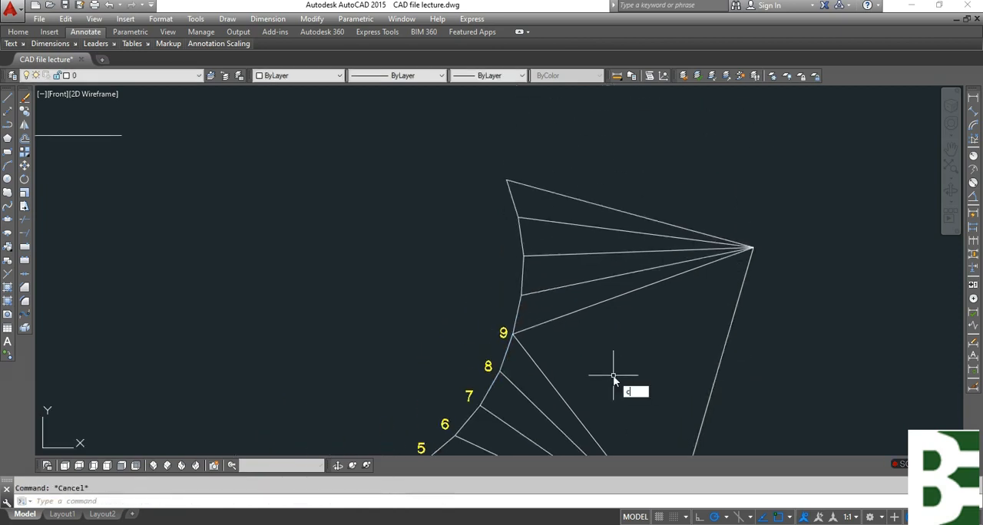
pyautogui.write('o')
pyautogui.press('Return')
pyautogui.scroll(6, 501, 353)
pyautogui.click(514, 265)
pyautogui.click(459, 283)
pyautogui.press('Return')
pyautogui.moveTo(346, 303); pyautogui.dragTo(409, 438, button='middle')
pyautogui.click(393, 382)
pyautogui.click(426, 243)
pyautogui.moveTo(416, 242); pyautogui.dragTo(425, 471, button='middle')
pyautogui.click(443, 305)
pyautogui.moveTo(414, 241); pyautogui.dragTo(437, 398, button='middle')
pyautogui.click(437, 313)
pyautogui.press('Escape')
pyautogui.scroll(-5, 406, 263)
pyautogui.scroll(6, 420, 294)
pyautogui.click(438, 251)
pyautogui.click(411, 202)
pyautogui.click(451, 262)
pyautogui.press('space')
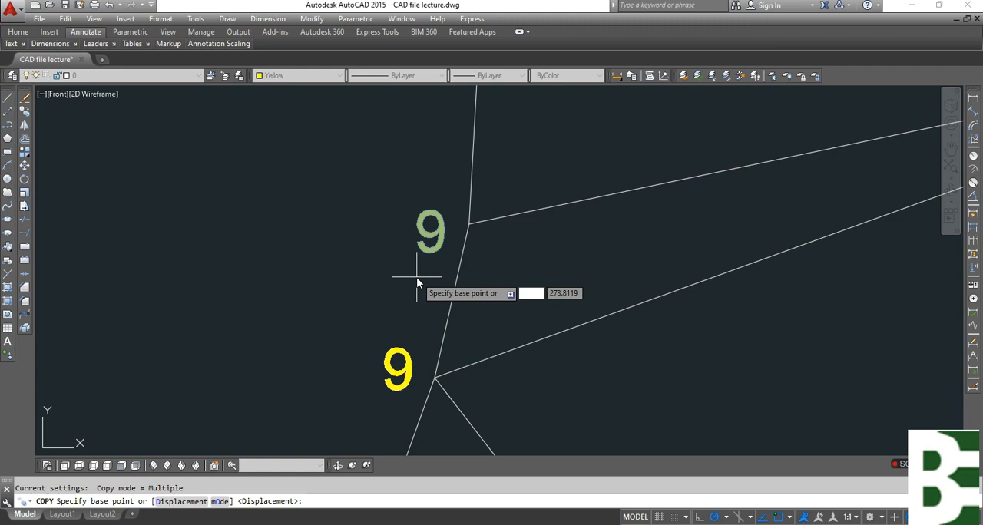
pyautogui.press('Escape')
pyautogui.click(423, 227)
pyautogui.click(354, 178)
pyautogui.click(352, 193)
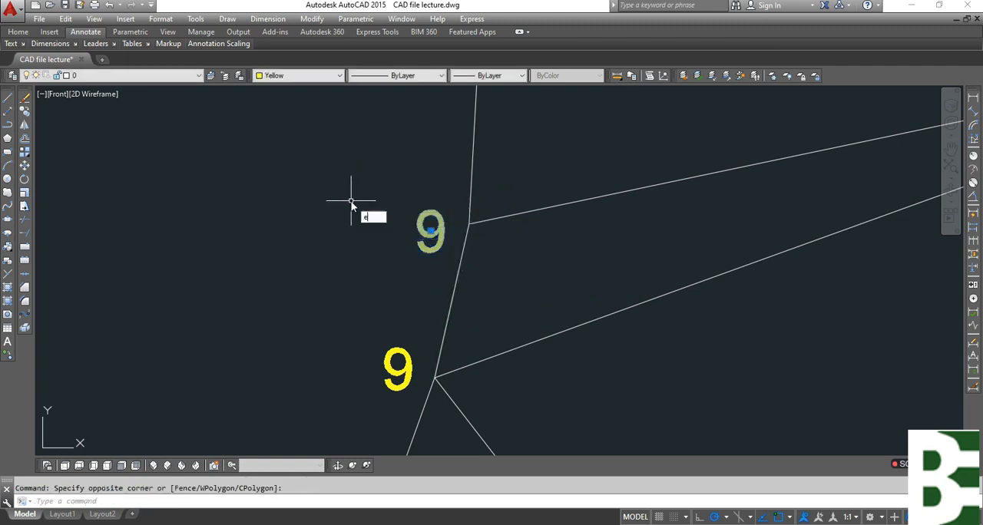
pyautogui.press('Delete')
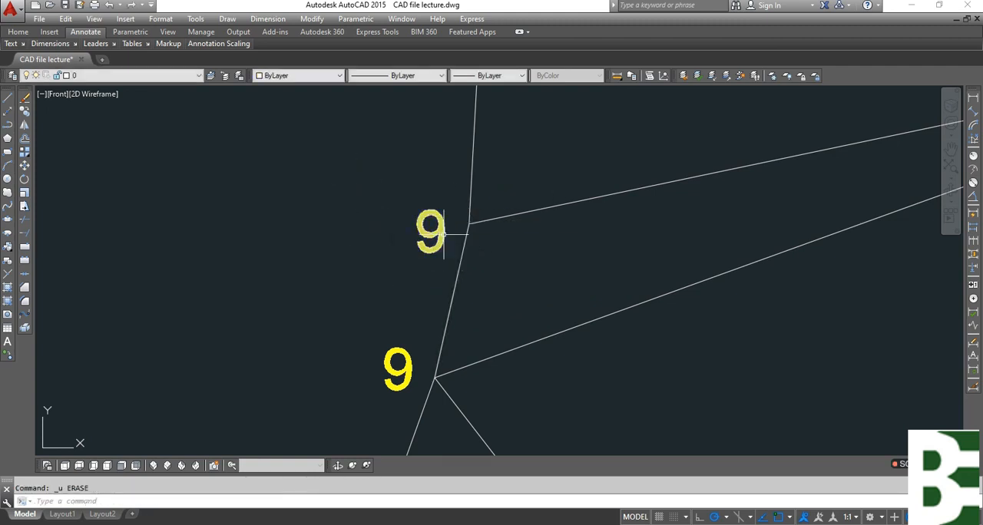
# Change the copied labels at the two points following 9 on the mirrored fan to 10 and 11.
pyautogui.write('ED')
pyautogui.press('space')
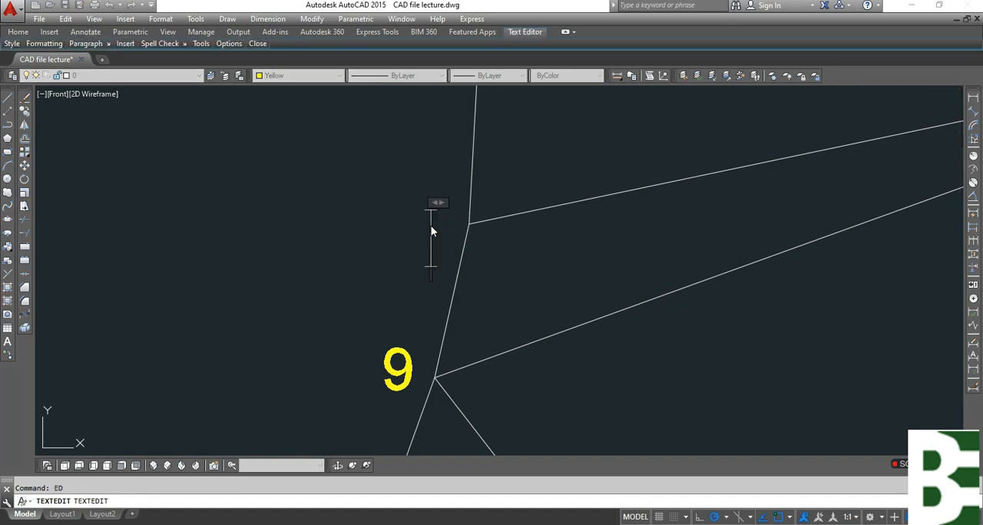
pyautogui.click(339, 231)
pyautogui.scroll(-5, 385, 251)
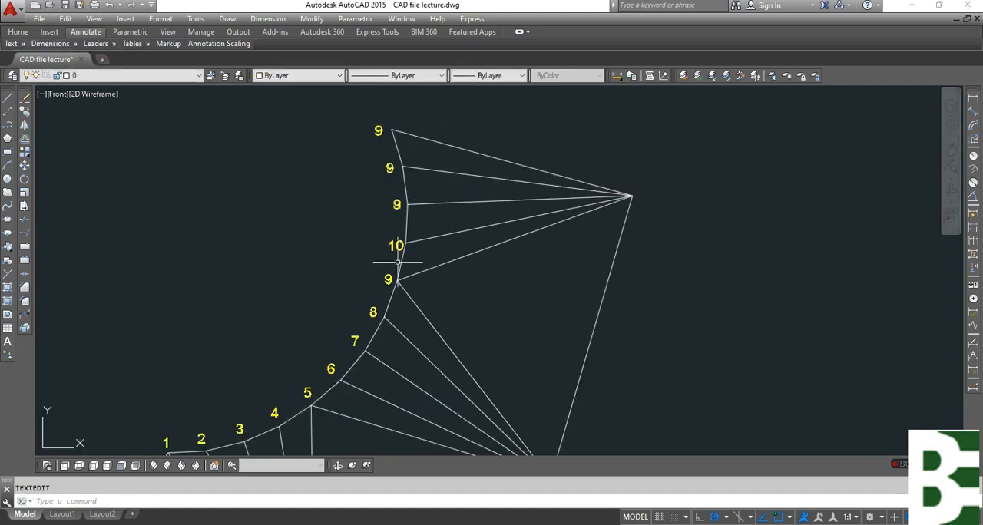
pyautogui.doubleClick(396, 204)
pyautogui.write('11')
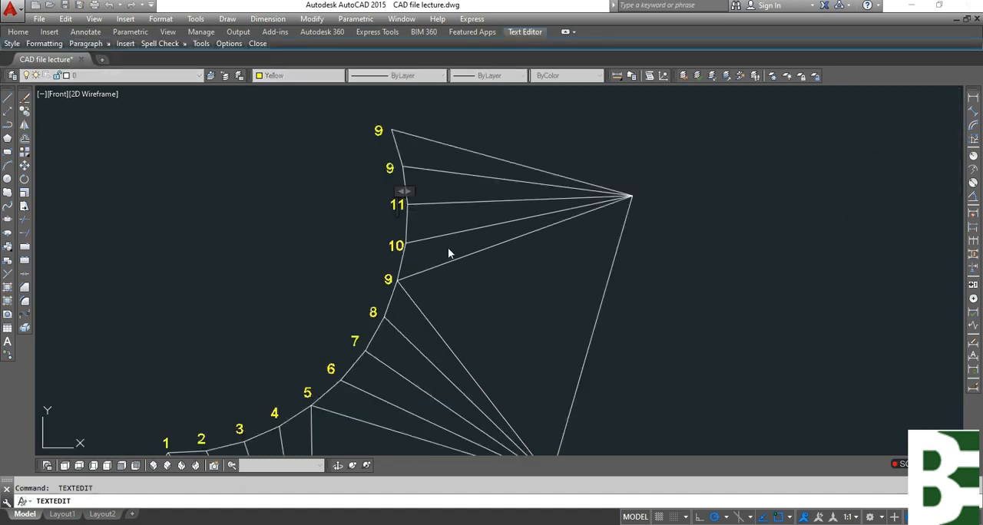
pyautogui.click(366, 199)
# Change the copied labels at the mirrored fan's last two points to 12 and 13.
pyautogui.doubleClick(391, 169)
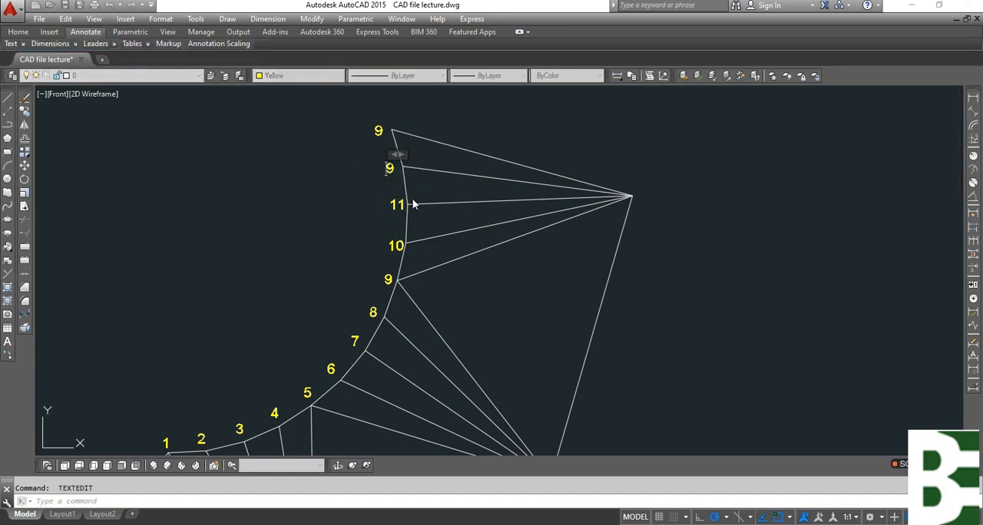
pyautogui.click(318, 169)
pyautogui.doubleClick(378, 131)
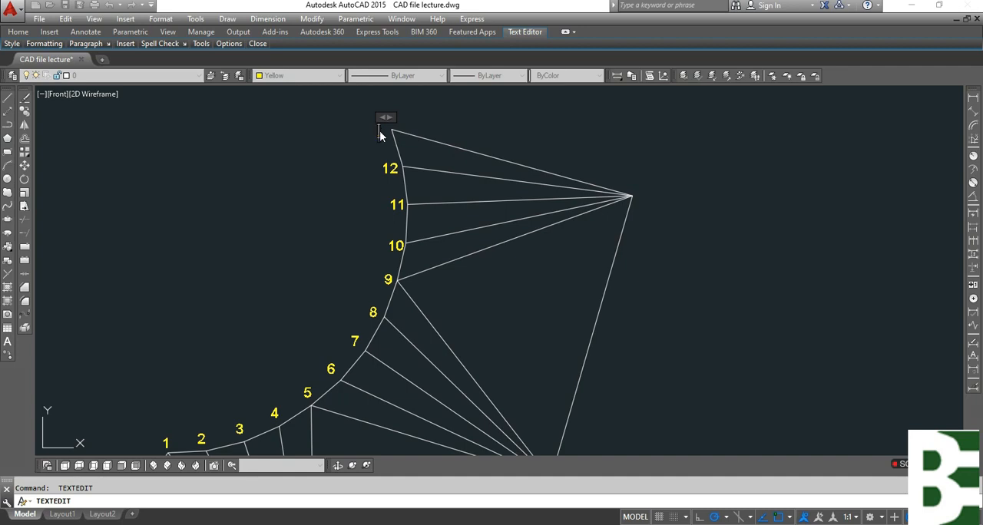
pyautogui.click(470, 226)
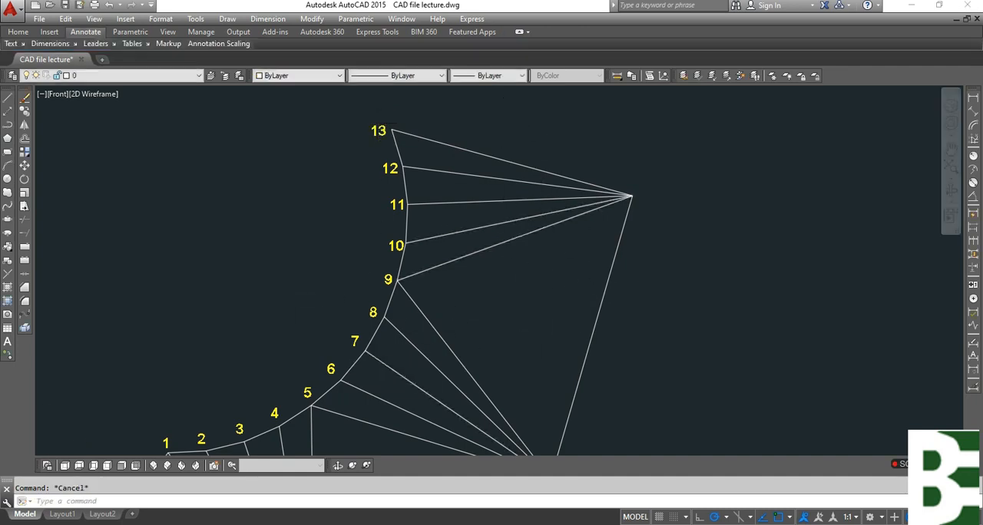
pyautogui.scroll(-2, 479, 186)
pyautogui.moveTo(485, 391)
pyautogui.mouseDown(button='middle')
pyautogui.moveTo(538, 266)
pyautogui.moveTo(588, 323)
pyautogui.mouseUp(button='middle')
pyautogui.moveTo(613, 200); pyautogui.dragTo(635, 320, button='middle')
pyautogui.press('Return')
pyautogui.click(636, 322)
pyautogui.press('Escape')
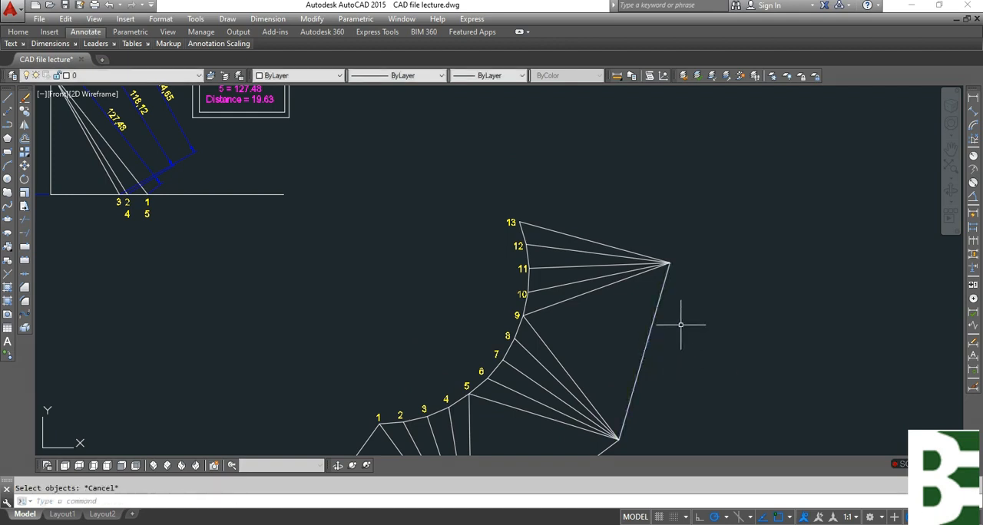
pyautogui.press('Return')
pyautogui.press('Escape')
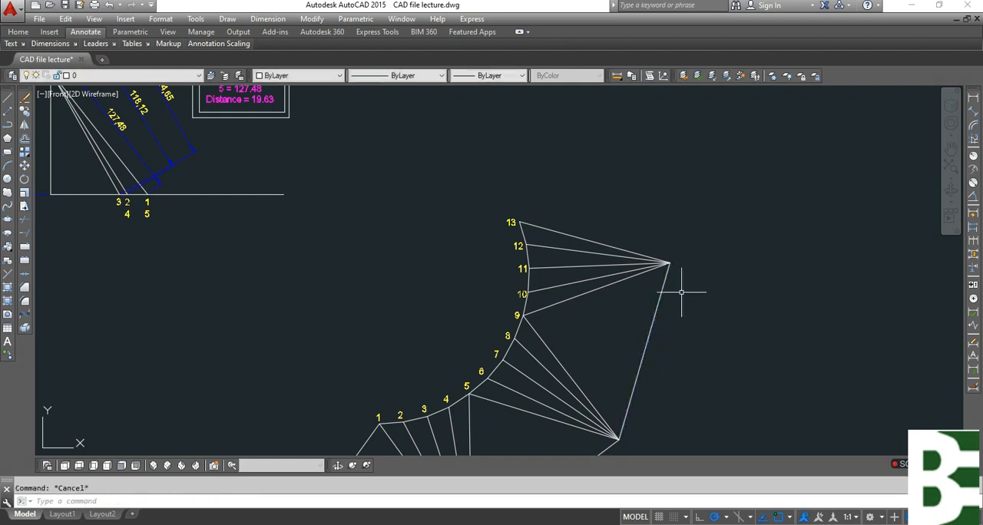
# Draw construction circles centred on the 9–13 fan's apex through the previous base corner and on point 13 through the fan's apex.
pyautogui.write('c')
pyautogui.press('Return')
pyautogui.click(669, 263)
pyautogui.click(619, 440)
pyautogui.press('Return')
pyautogui.click(521, 223)
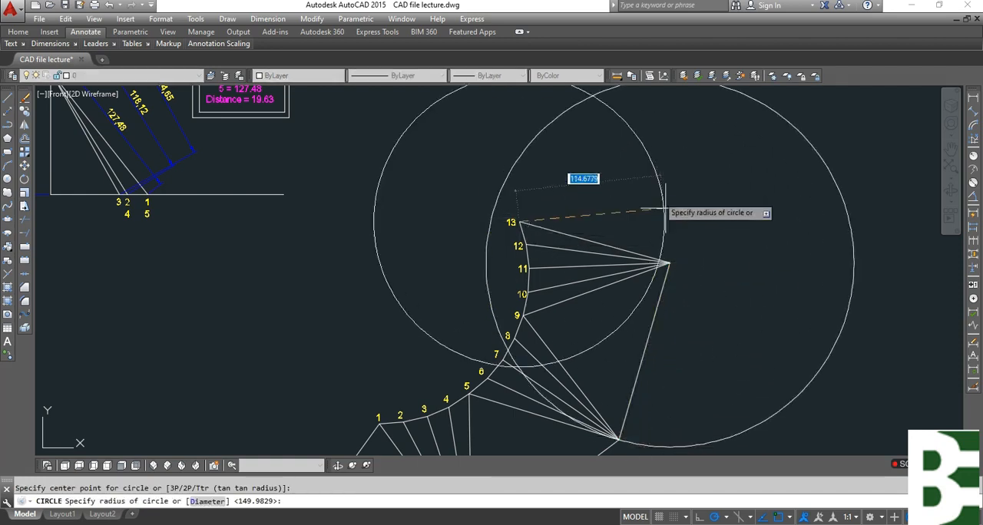
pyautogui.click(673, 263)
pyautogui.press('Escape')
# Draw lines from point 13 to the circles' upper intersection and on to the 9–13 fan's apex, forming another triangle.
pyautogui.moveTo(673, 264); pyautogui.dragTo(664, 330, button='middle')
pyautogui.write('l')
pyautogui.press('Return')
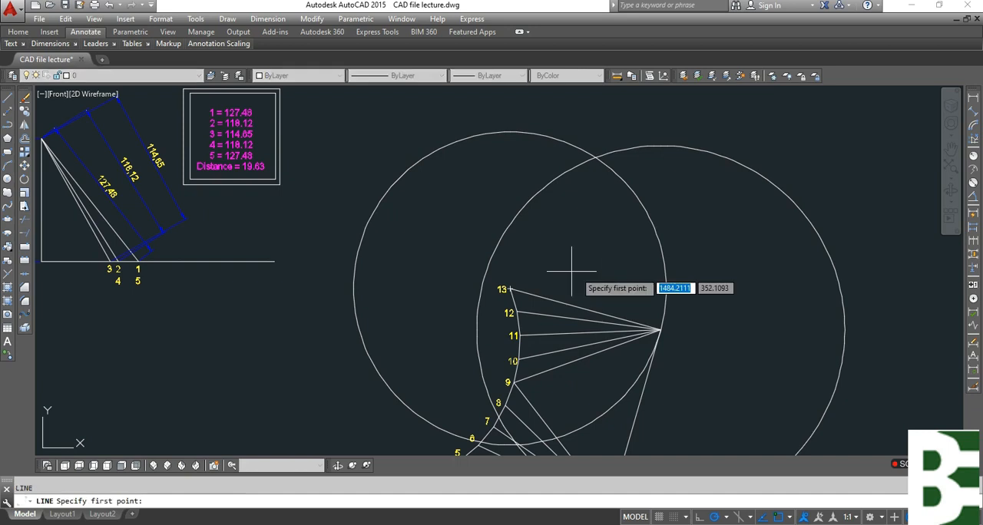
pyautogui.click(511, 289)
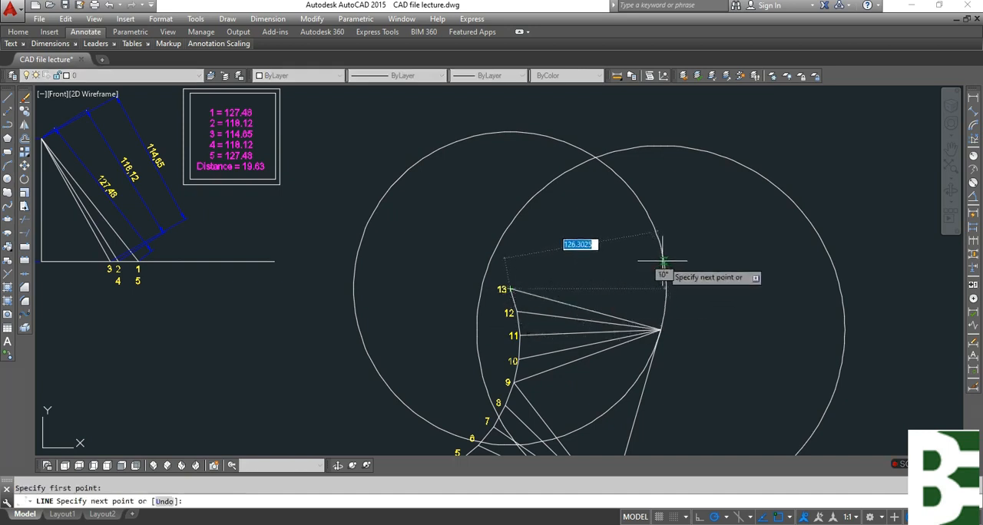
pyautogui.click(596, 159)
pyautogui.click(660, 329)
pyautogui.press('Escape')
# Erase both construction circles around the triangle above point 13.
pyautogui.click(773, 158)
pyautogui.click(732, 252)
pyautogui.write('e')
pyautogui.press('Return')
pyautogui.click(676, 227)
pyautogui.click(652, 237)
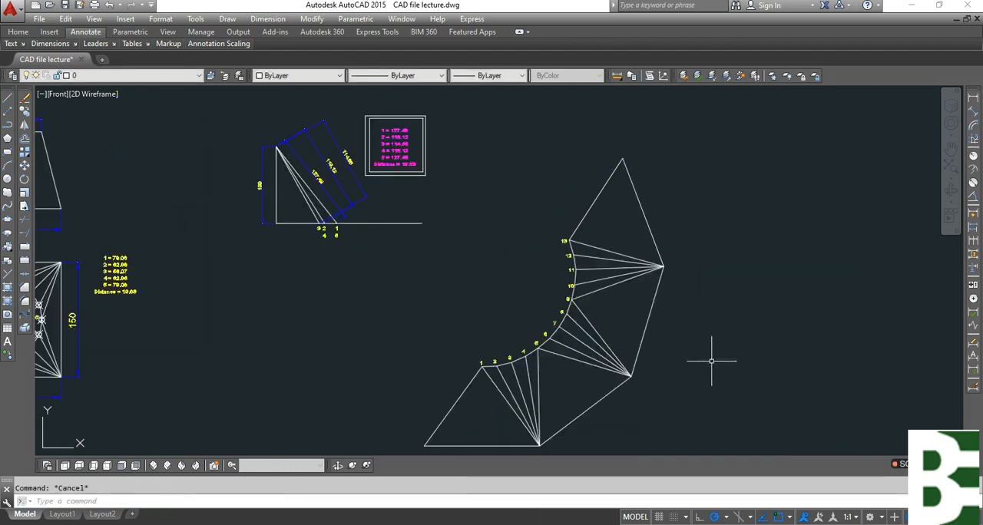
# Mirror the 9–13 fan's lines about the line from the triangle's outer side midpoint to point 13, keeping the originals.
pyautogui.moveTo(711, 361); pyautogui.dragTo(711, 305, button='middle')
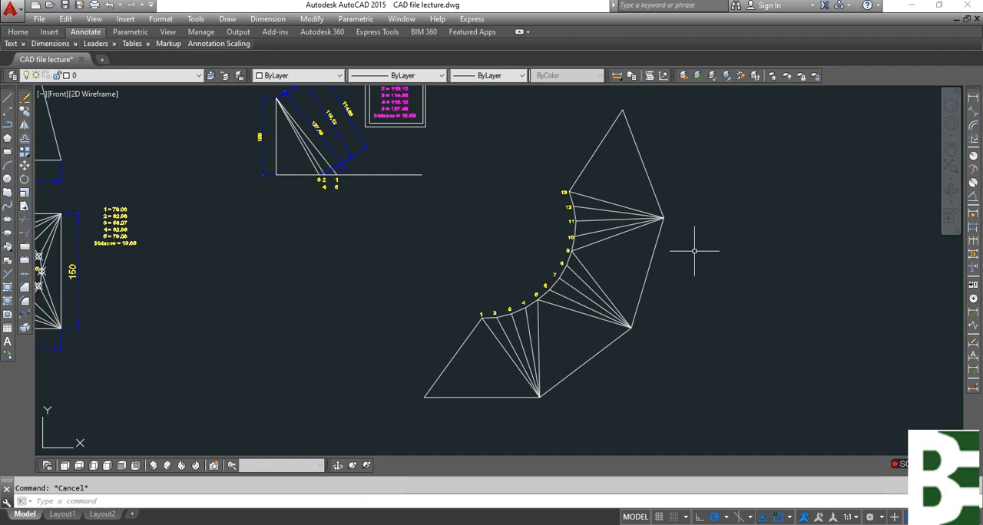
pyautogui.moveTo(695, 272)
pyautogui.mouseDown(button='middle')
pyautogui.moveTo(719, 312)
pyautogui.moveTo(837, 308)
pyautogui.mouseUp(button='middle')
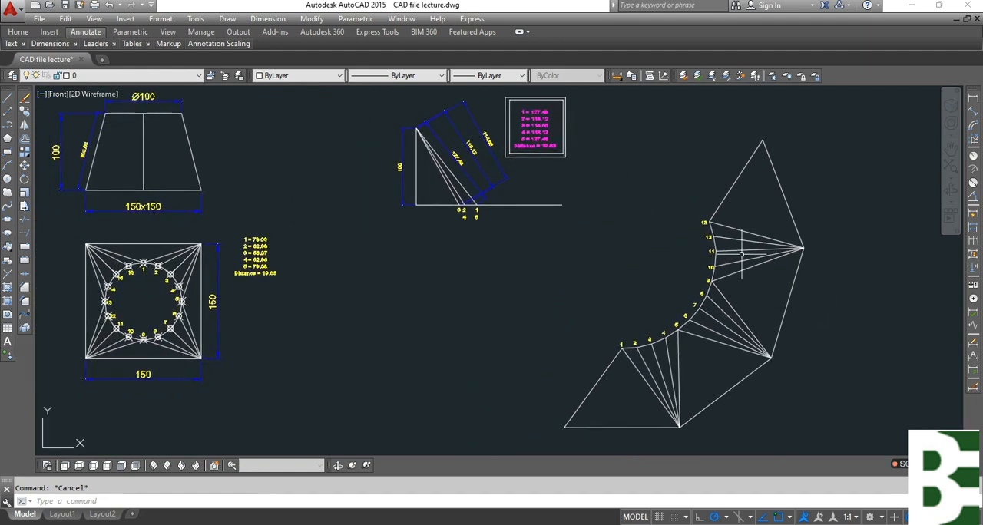
pyautogui.scroll(4, 742, 254)
pyautogui.moveTo(761, 246); pyautogui.dragTo(744, 338, button='middle')
pyautogui.press('Return')
pyautogui.click(773, 292)
pyautogui.click(759, 390)
pyautogui.click(684, 418)
pyautogui.click(655, 365)
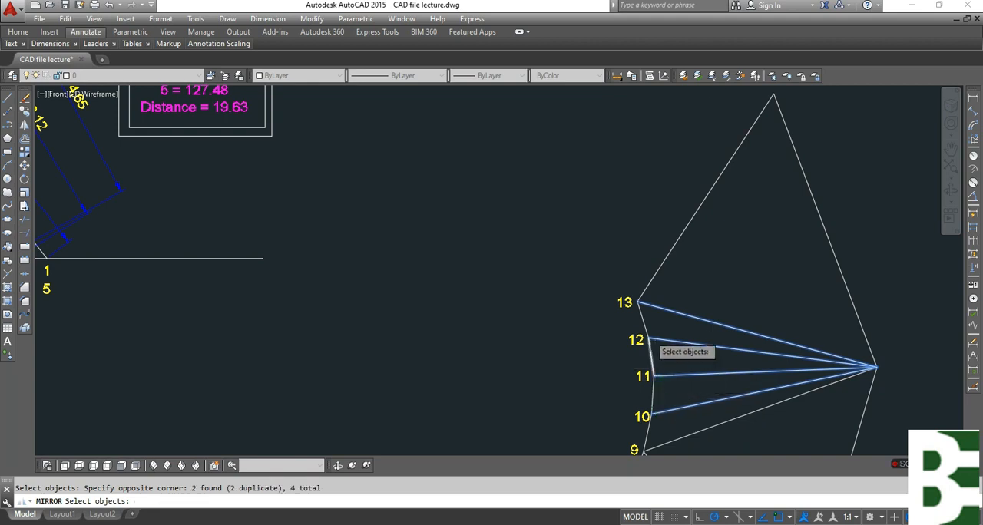
pyautogui.scroll(6, 653, 334)
pyautogui.click(665, 314)
pyautogui.click(635, 374)
pyautogui.scroll(-4, 665, 254)
pyautogui.scroll(4, 669, 403)
pyautogui.click(669, 375)
pyautogui.click(637, 328)
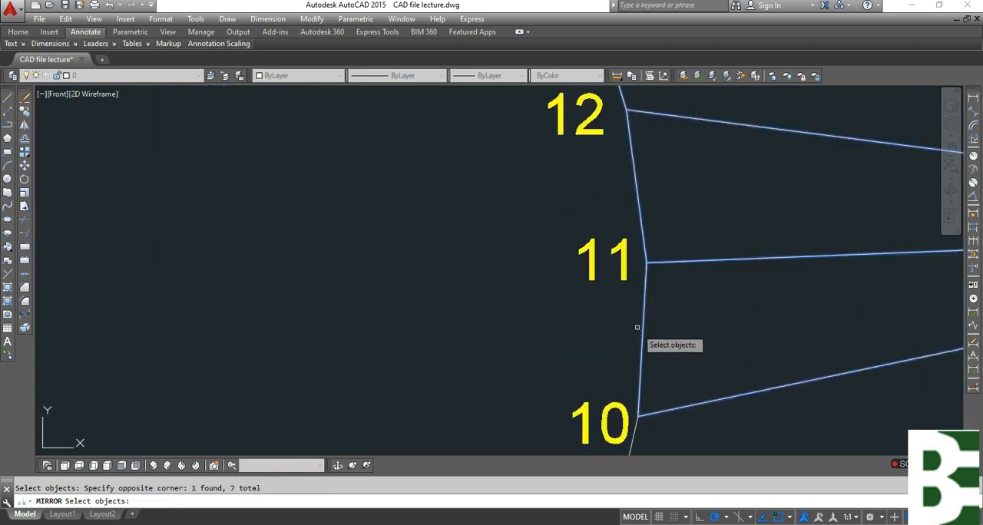
pyautogui.scroll(-6, 641, 270)
pyautogui.scroll(4, 642, 338)
pyautogui.click(644, 322)
pyautogui.click(616, 313)
pyautogui.scroll(-4, 652, 338)
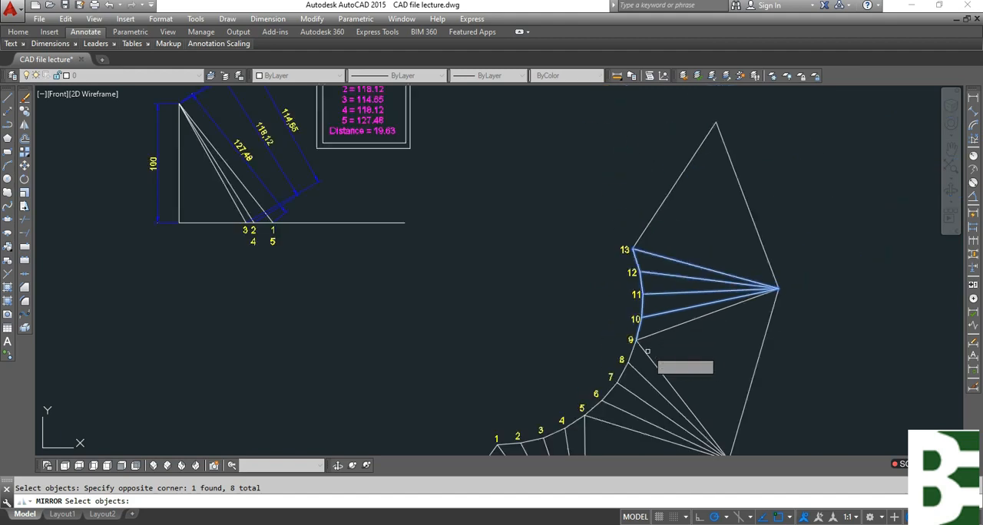
pyautogui.scroll(2, 722, 357)
pyautogui.press('Return')
pyautogui.click(711, 267)
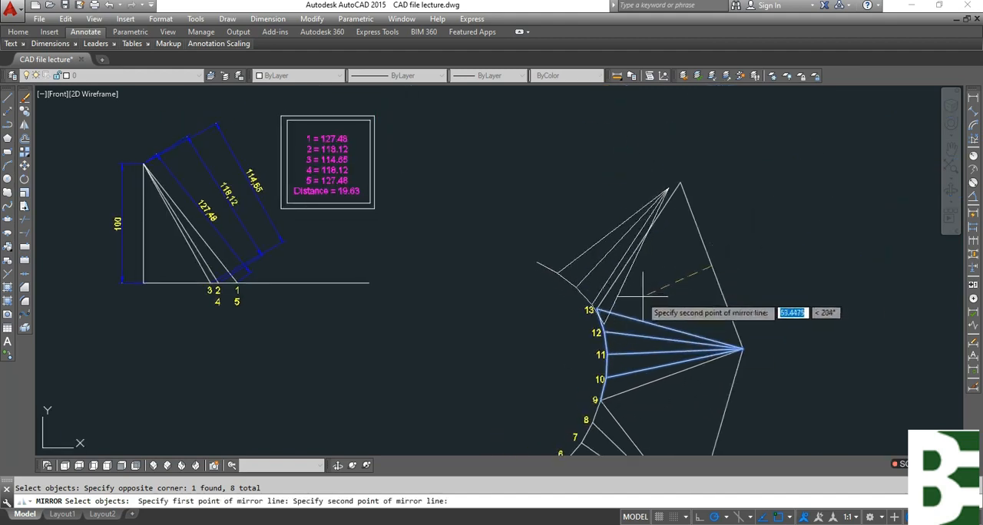
pyautogui.click(594, 310)
pyautogui.press('Return')
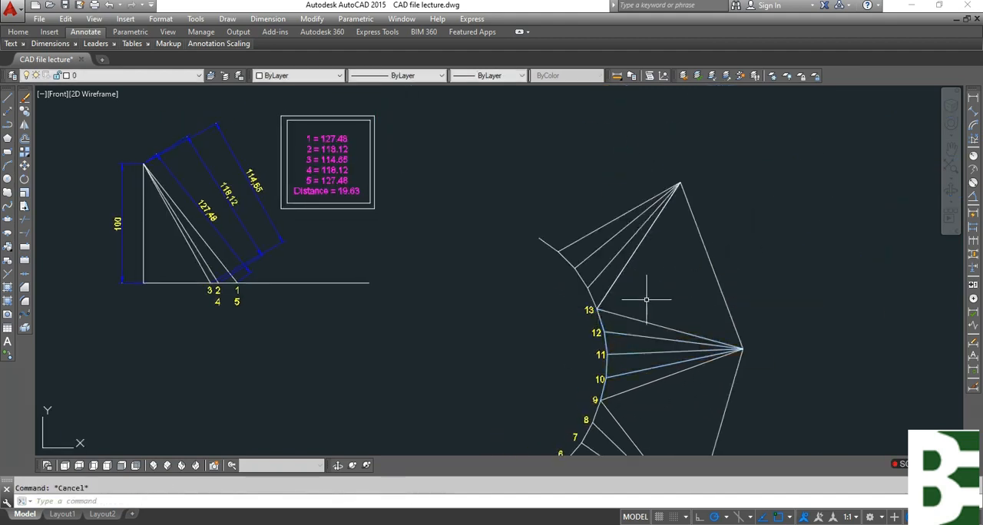
pyautogui.write('l')
pyautogui.press('Return')
pyautogui.click(542, 239)
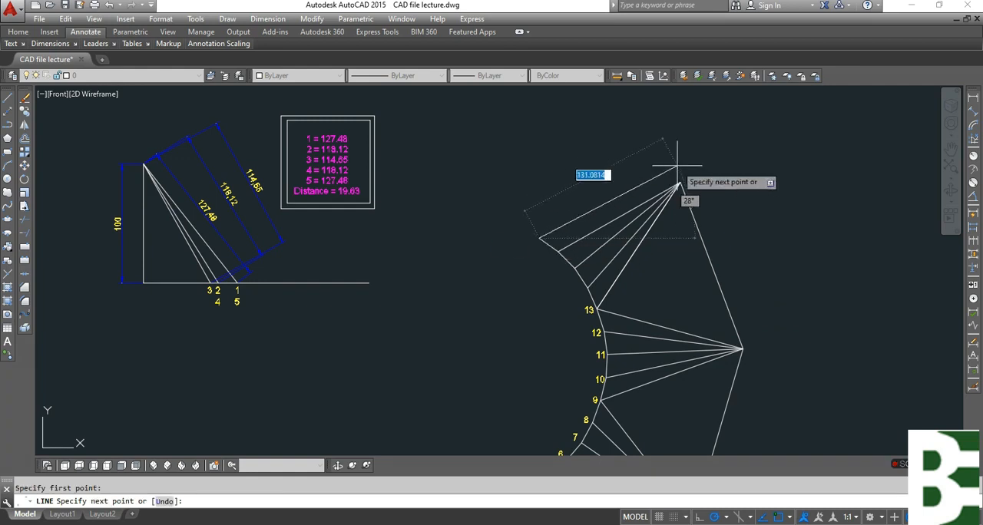
pyautogui.press('Escape')
# Copy the label 13 to the four remaining points along the arc of the newest mirrored fan.
pyautogui.scroll(-3, 735, 241)
pyautogui.scroll(-2, 737, 277)
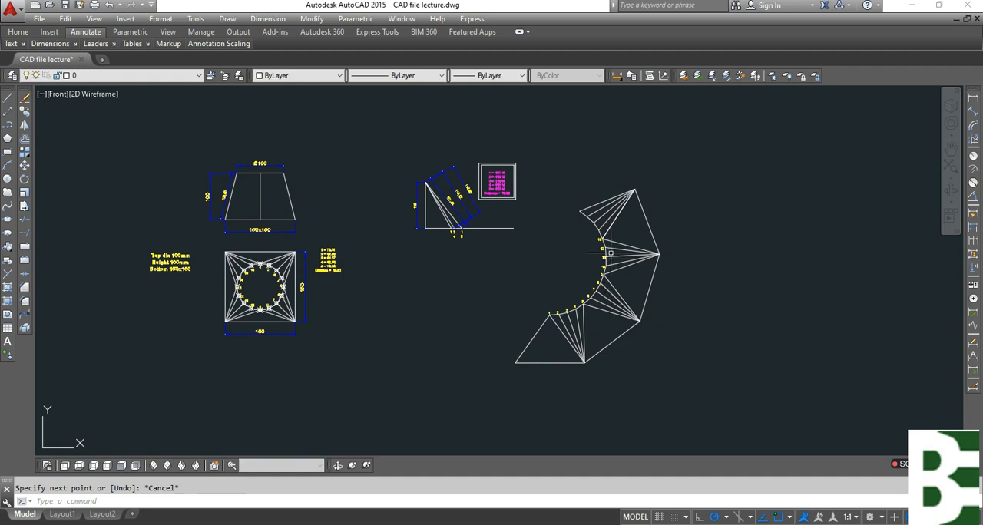
pyautogui.scroll(6, 609, 251)
pyautogui.write('co')
pyautogui.press('Return')
pyautogui.click(571, 270)
pyautogui.click(560, 252)
pyautogui.press('Return')
pyautogui.click(537, 312)
pyautogui.click(514, 268)
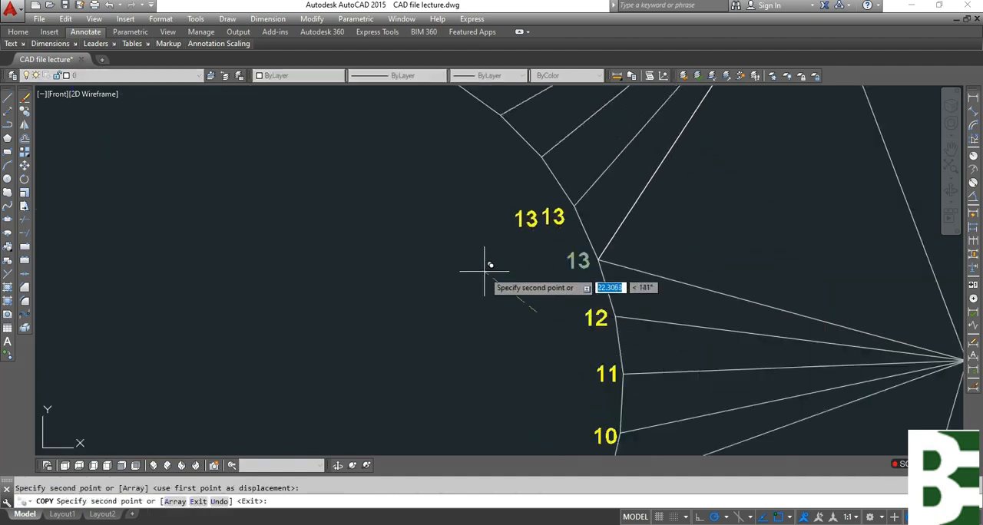
pyautogui.moveTo(483, 268); pyautogui.dragTo(578, 385, button='middle')
pyautogui.click(576, 335)
pyautogui.click(541, 289)
pyautogui.press('Escape')
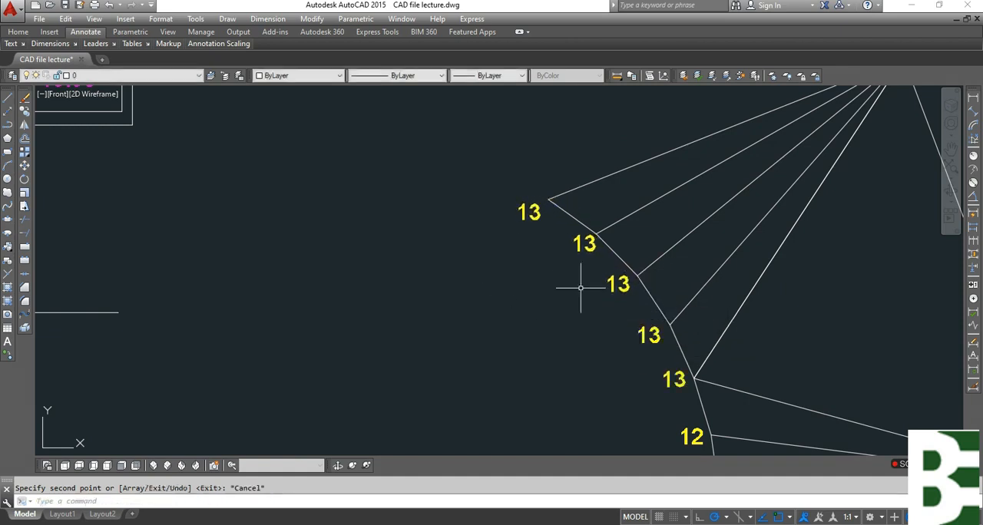
# Renumber the first two copied labels past point 13 as 14 and 15.
pyautogui.moveTo(646, 376); pyautogui.dragTo(593, 311, button='middle')
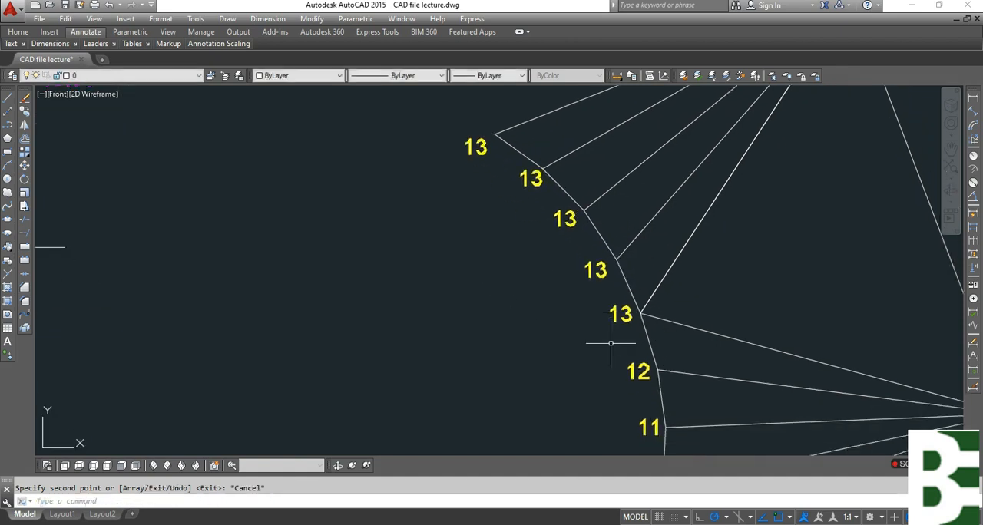
pyautogui.doubleClick(597, 278)
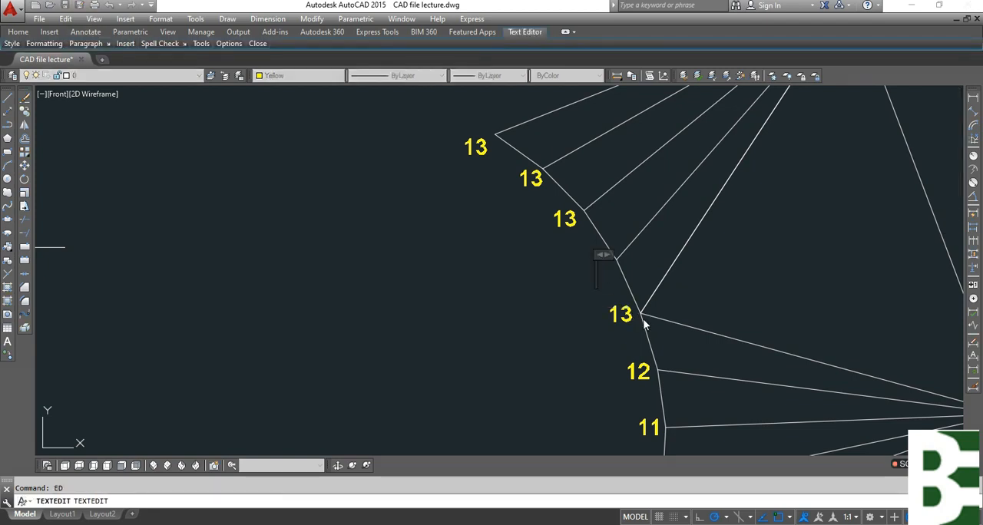
pyautogui.click(563, 225)
pyautogui.click(566, 212)
pyautogui.doubleClick(523, 220)
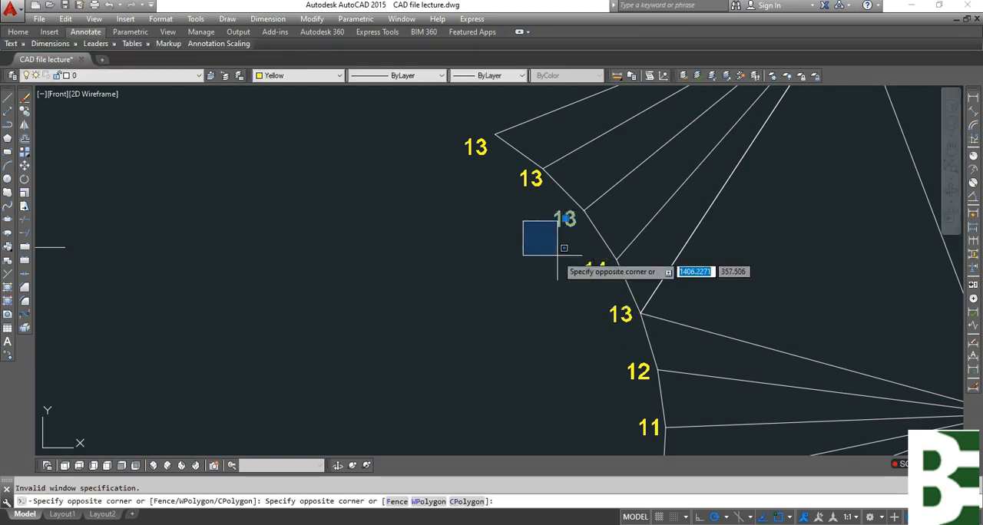
pyautogui.click(556, 268)
pyautogui.press('Return')
pyautogui.press('Delete')
pyautogui.press('Delete')
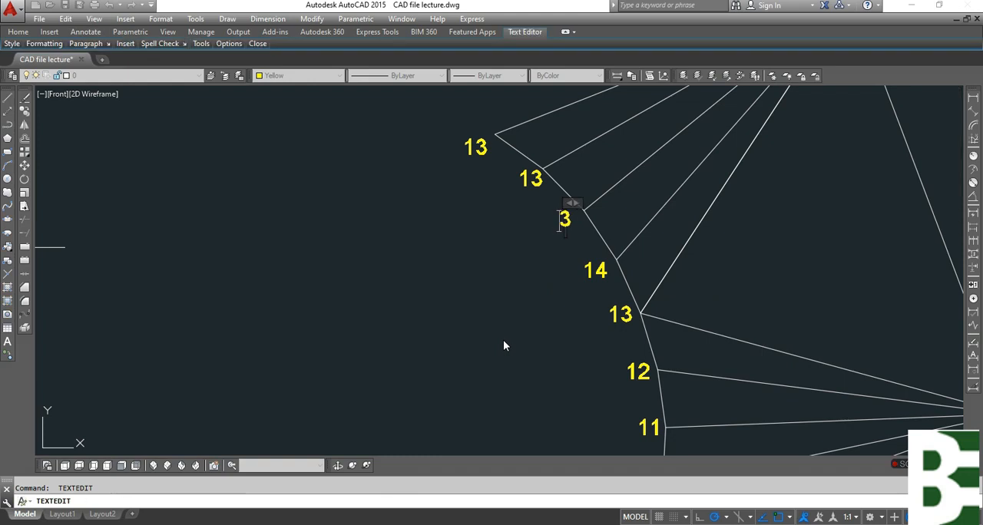
pyautogui.write('15')
pyautogui.press('Return')
# Renumber the remaining two copied labels as 16 and, at the end of the arc, 1.
pyautogui.click(538, 196)
pyautogui.click(503, 172)
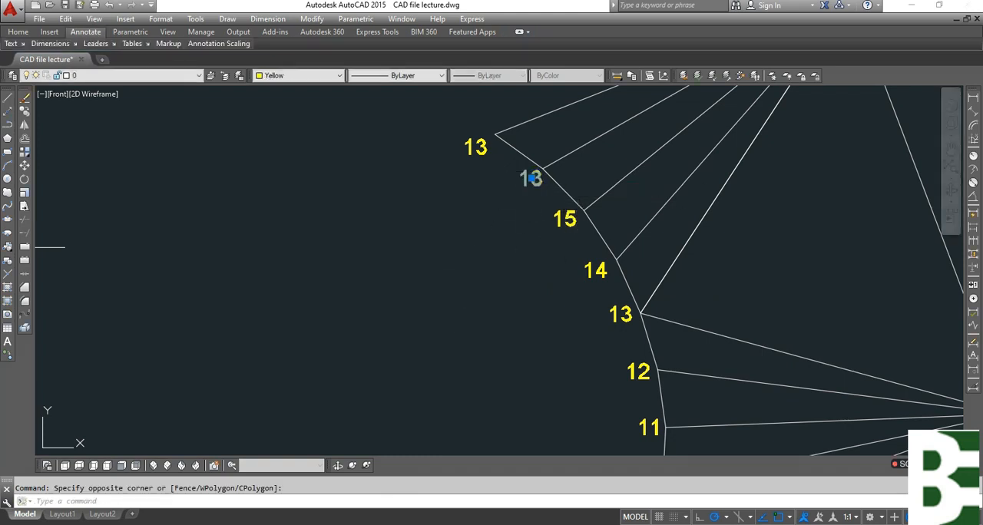
pyautogui.press('Return')
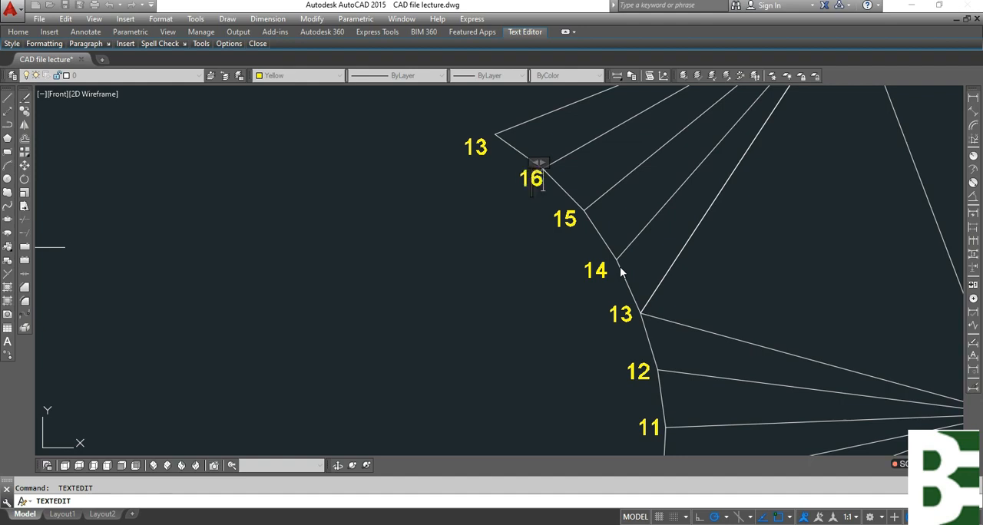
pyautogui.click(546, 271)
pyautogui.click(491, 176)
pyautogui.click(474, 144)
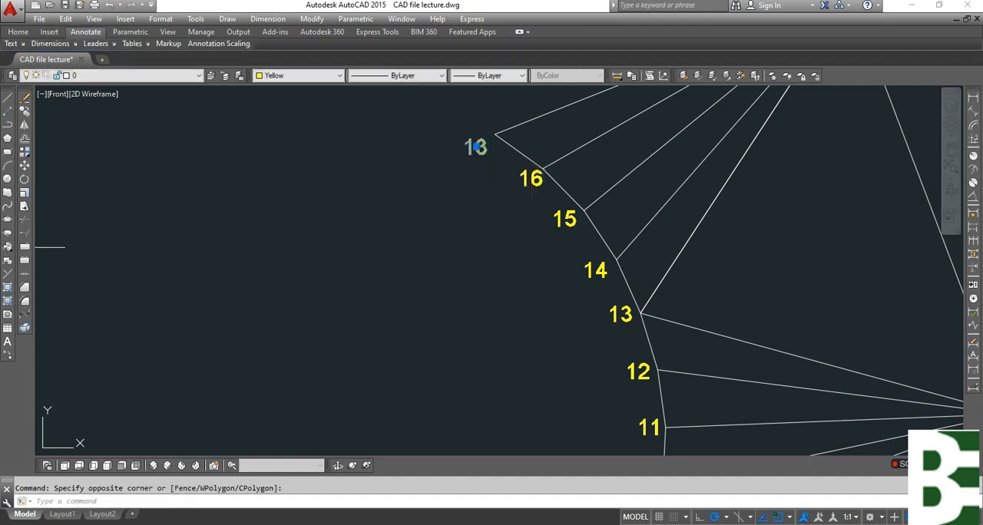
pyautogui.press('Return')
pyautogui.press('Delete')
pyautogui.press('Delete')
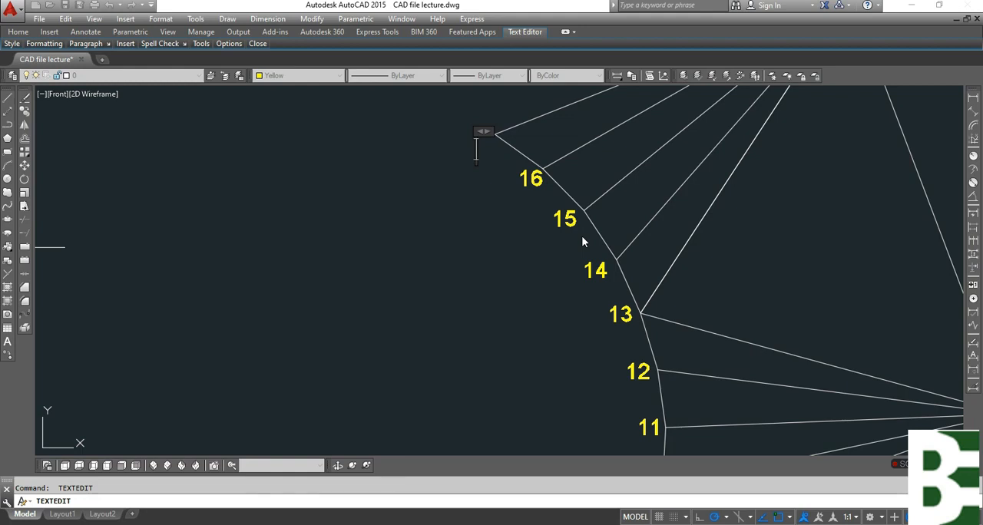
pyautogui.write('1')
pyautogui.click(445, 274)
pyautogui.press('Escape')
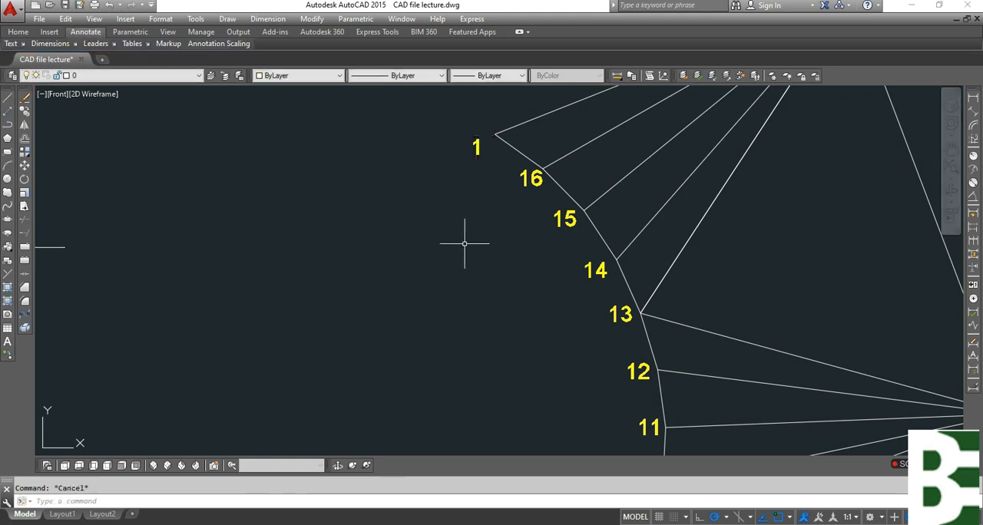
# Draw a leader between the label 1 at the arc's upper end and the label 1 at its lower end.
pyautogui.write('qkl')
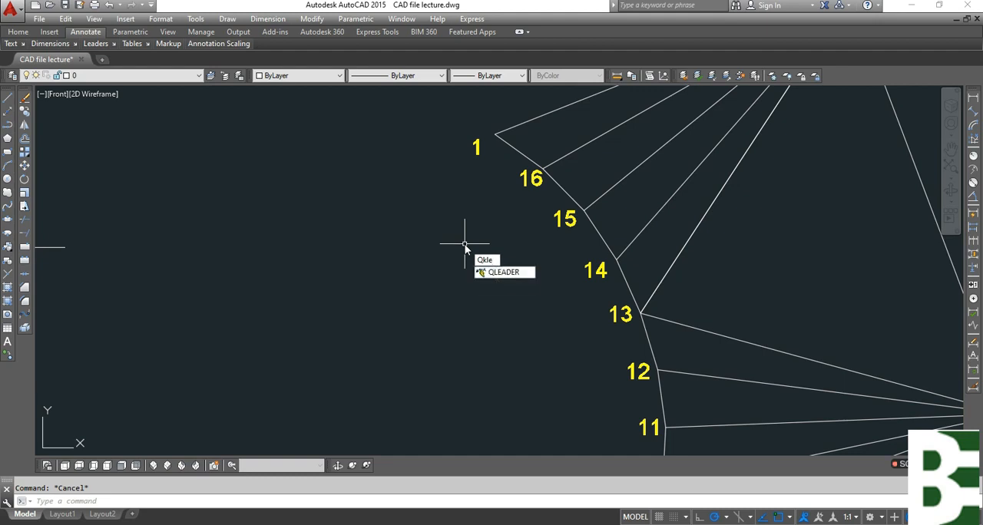
pyautogui.press('BackSpace')
pyautogui.press('BackSpace')
pyautogui.write('Le')
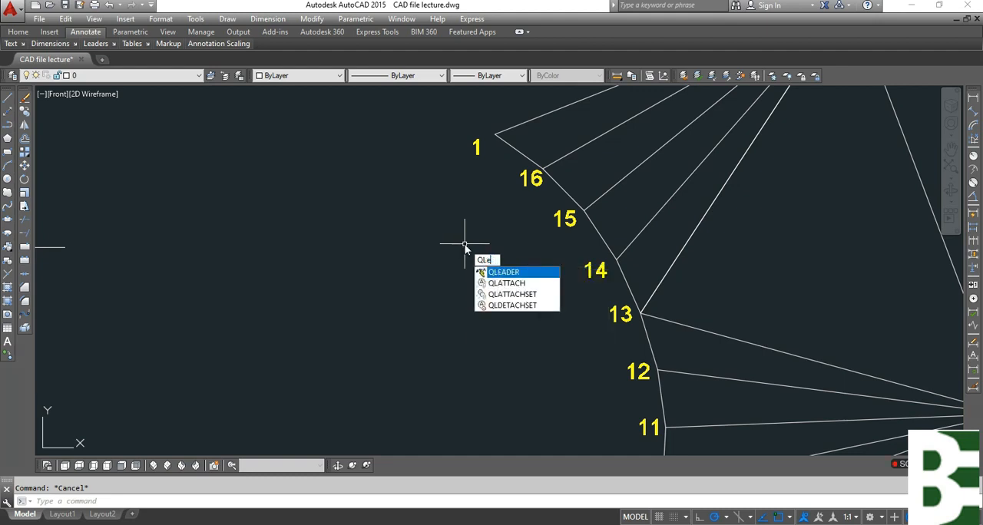
pyautogui.press('Return')
pyautogui.click(473, 153)
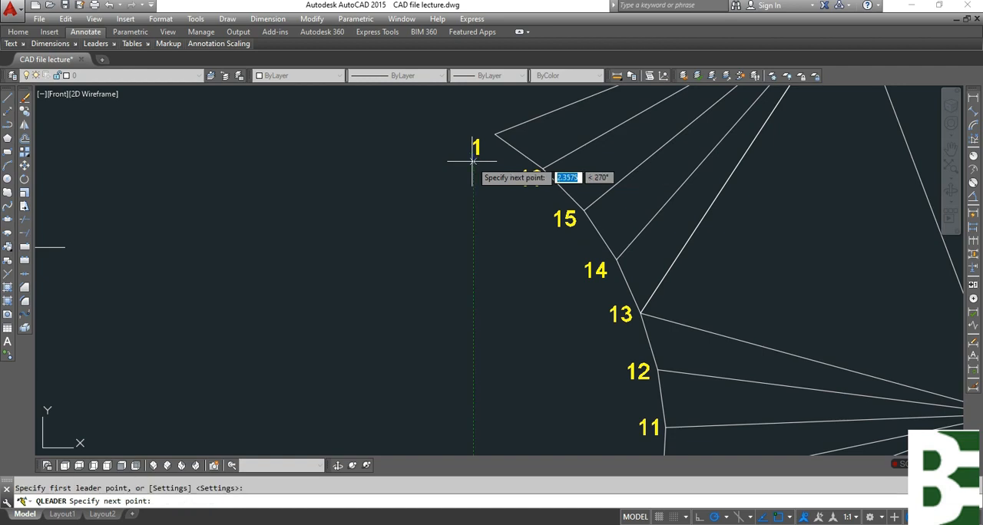
pyautogui.scroll(-4, 471, 163)
pyautogui.scroll(5, 417, 378)
pyautogui.press('Escape')
# Draw a small circle around each of the two labels 1 at the ends of the arc.
pyautogui.moveTo(438, 400); pyautogui.dragTo(466, 269, button='middle')
pyautogui.press('Return')
pyautogui.click(370, 284)
pyautogui.click(424, 343)
pyautogui.scroll(-5, 434, 331)
pyautogui.moveTo(510, 242); pyautogui.dragTo(488, 450, button='middle')
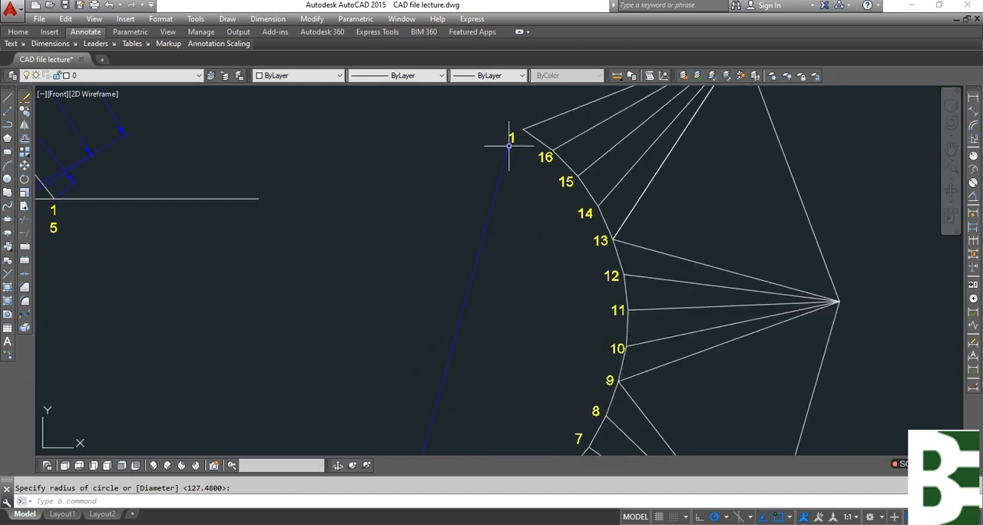
pyautogui.scroll(5, 508, 128)
pyautogui.press('Return')
pyautogui.click(497, 143)
pyautogui.click(569, 228)
pyautogui.press('Escape')
pyautogui.scroll(-5, 576, 182)
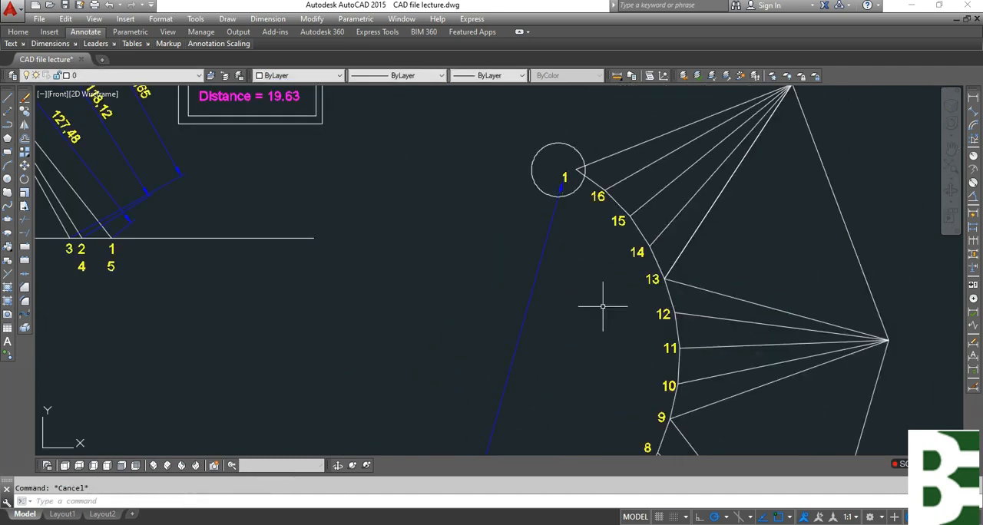
pyautogui.scroll(-4, 602, 306)
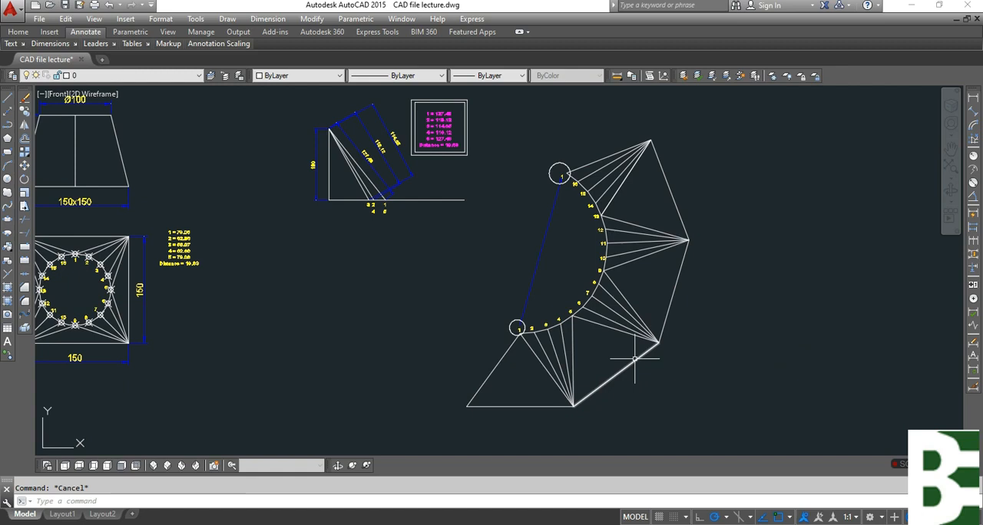
# Erase the leader and both circles marking the two labels 1.
pyautogui.scroll(2, 548, 162)
pyautogui.press('Delete')
pyautogui.click(566, 245)
pyautogui.click(532, 259)
pyautogui.press('Delete')
pyautogui.click(452, 357)
pyautogui.press('Delete')
pyautogui.click(464, 254)
pyautogui.press('Delete')
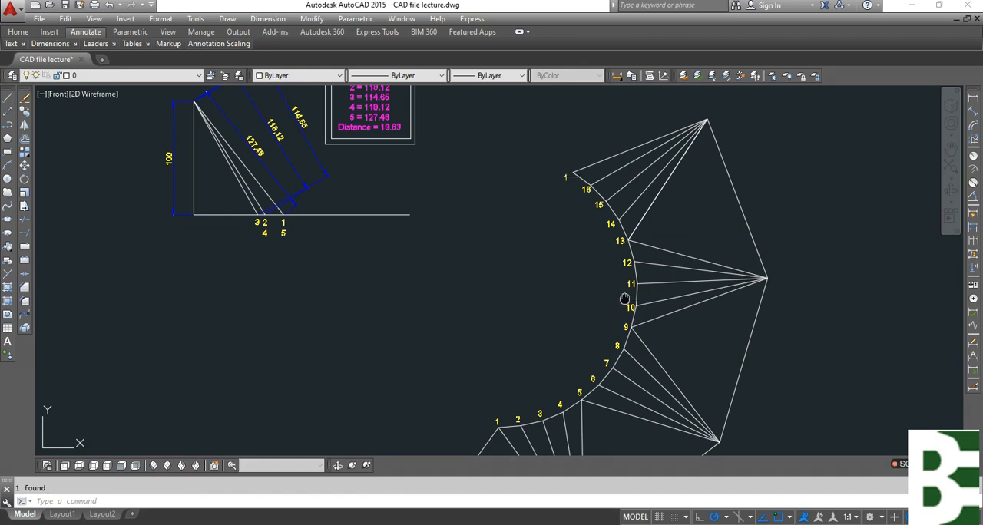
pyautogui.moveTo(625, 299); pyautogui.dragTo(574, 213, button='middle')
pyautogui.scroll(-2, 553, 366)
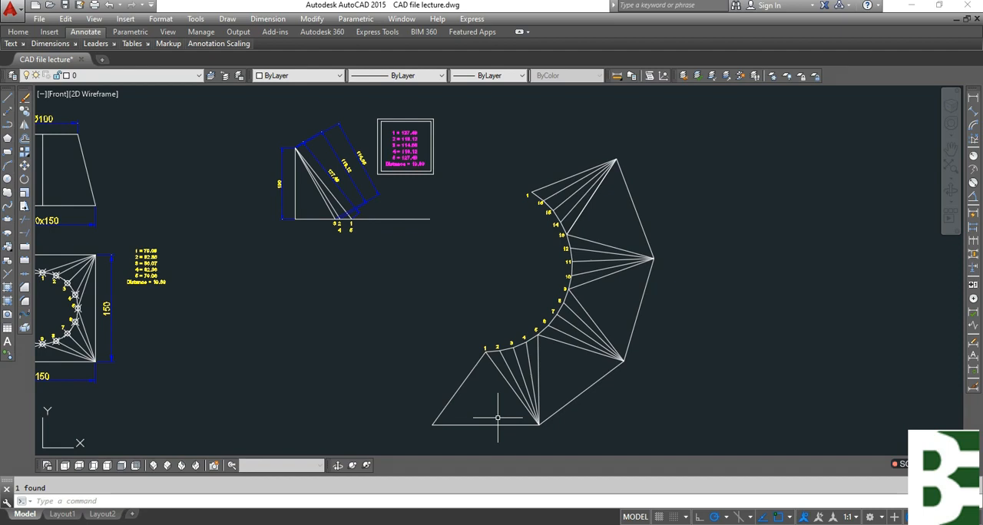
# Draw a line from the lower point 1 to the midpoint of the first triangle's base.
pyautogui.press('Escape')
pyautogui.moveTo(530, 391); pyautogui.dragTo(572, 335, button='middle')
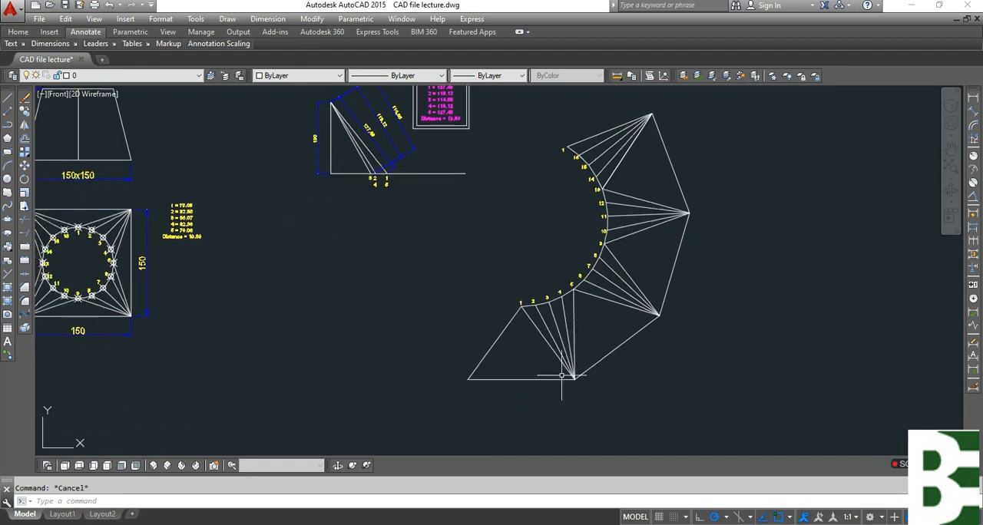
pyautogui.write('l')
pyautogui.press('Return')
pyautogui.click(521, 305)
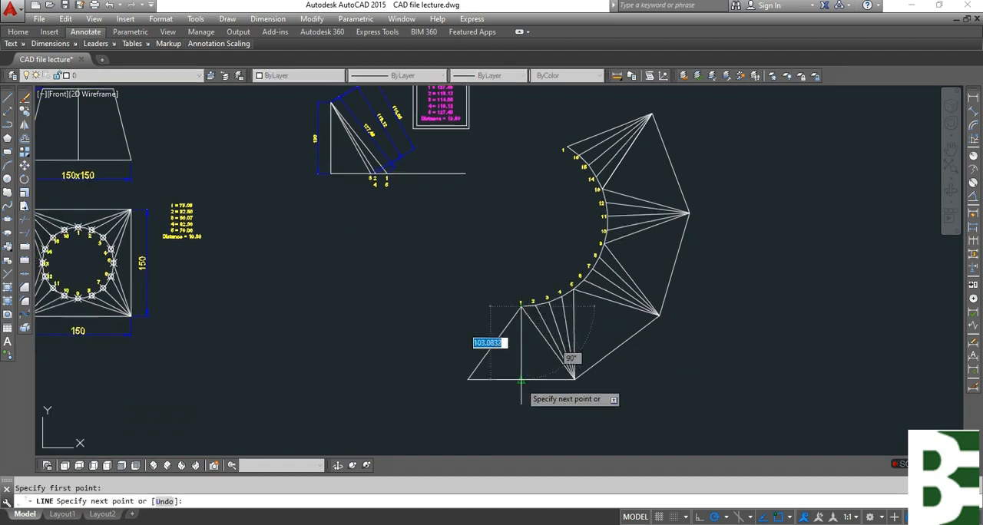
pyautogui.press('Escape')
# Trim the outer half of the first triangle's base at the new line and erase the triangle's slanted outer side.
pyautogui.press('Return')
pyautogui.click(532, 412)
pyautogui.click(509, 370)
pyautogui.press('Return')
pyautogui.click(496, 380)
pyautogui.press('Escape')
pyautogui.moveTo(498, 386); pyautogui.dragTo(468, 342)
pyautogui.write('e')
pyautogui.press('Return')
pyautogui.press('Escape')
pyautogui.moveTo(631, 243); pyautogui.dragTo(628, 334, button='middle')
pyautogui.write('mi')
pyautogui.press('Return')
pyautogui.scroll(6, 673, 232)
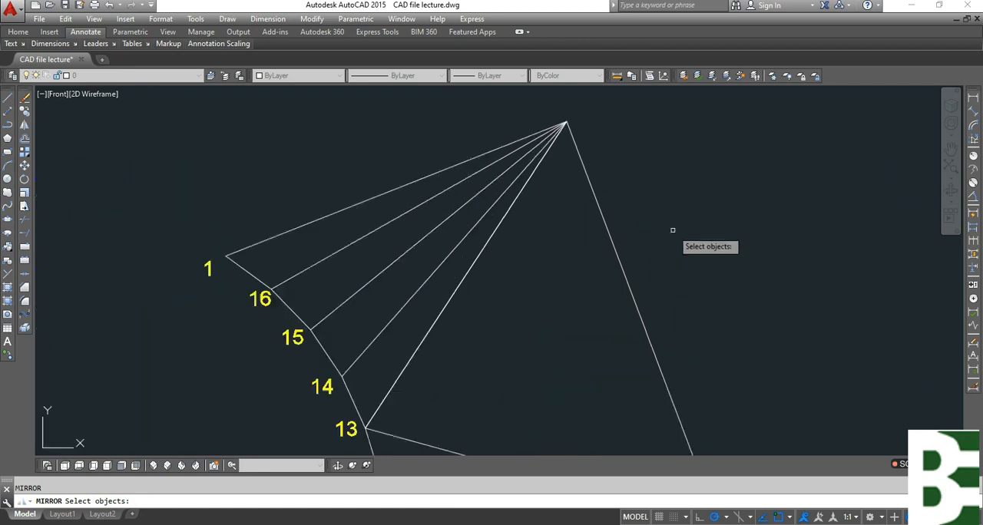
pyautogui.moveTo(653, 258); pyautogui.dragTo(598, 297)
pyautogui.press('Escape')
pyautogui.scroll(-2, 618, 232)
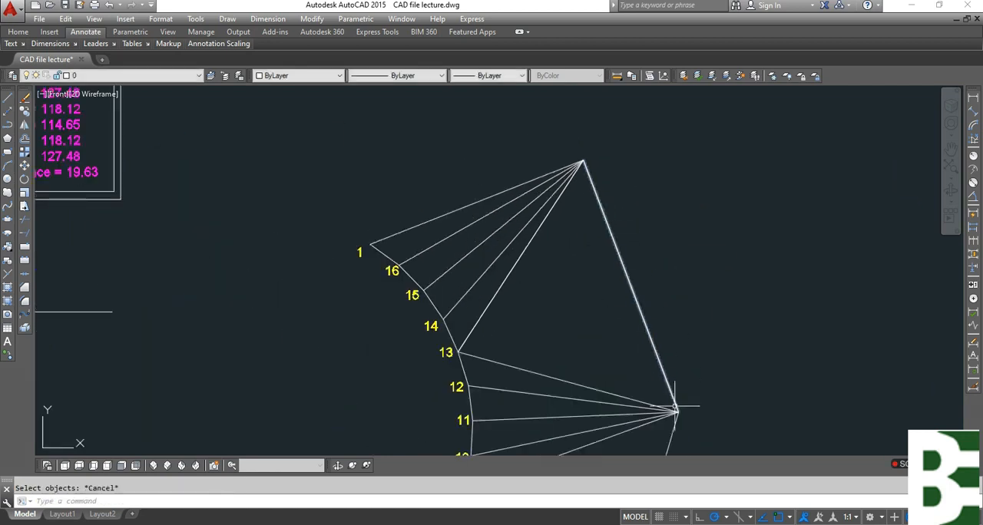
# Mirror the outer edge opposite point 9 about the line from point 13 to its triangle's outer side midpoint, keeping the original.
pyautogui.moveTo(679, 407); pyautogui.dragTo(670, 287, button='middle')
pyautogui.press('Return')
pyautogui.moveTo(668, 377); pyautogui.dragTo(549, 402)
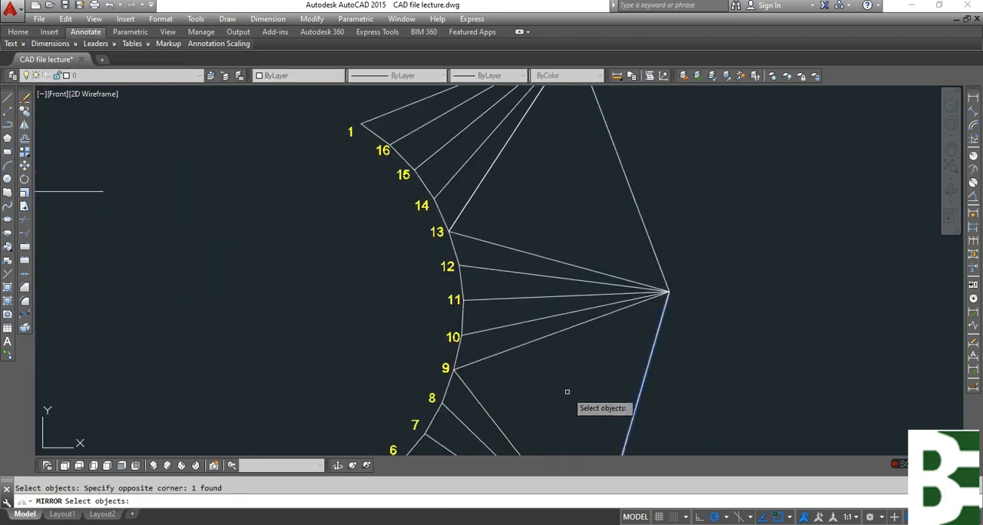
pyautogui.press('Return')
pyautogui.click(449, 231)
pyautogui.moveTo(515, 239)
pyautogui.mouseDown(button='middle')
pyautogui.moveTo(551, 358)
pyautogui.moveTo(608, 372)
pyautogui.mouseUp(button='middle')
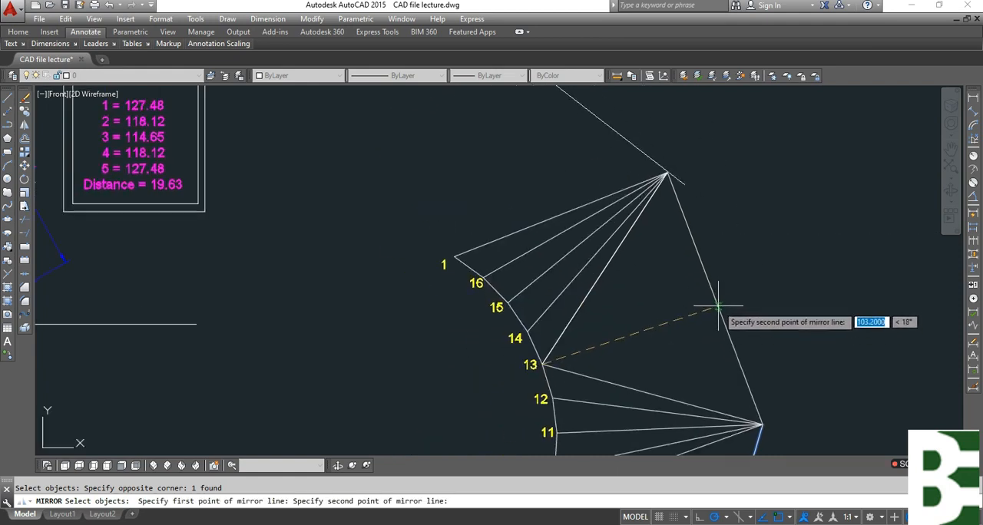
pyautogui.press('Escape')
# Draw a line from the upper point 1 to the midpoint of the mirrored outer edge.
pyautogui.moveTo(670, 276); pyautogui.dragTo(670, 332, button='middle')
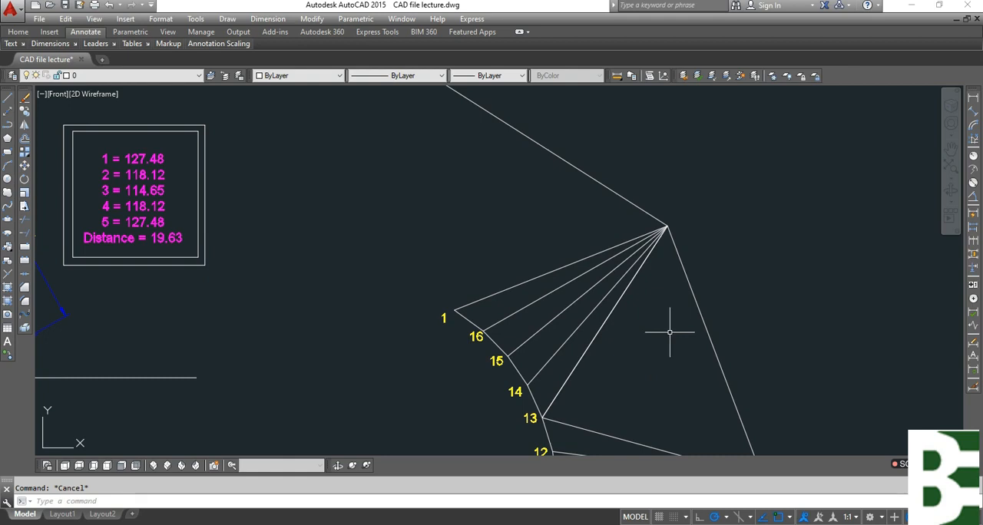
pyautogui.write('l')
pyautogui.press('Return')
pyautogui.click(455, 311)
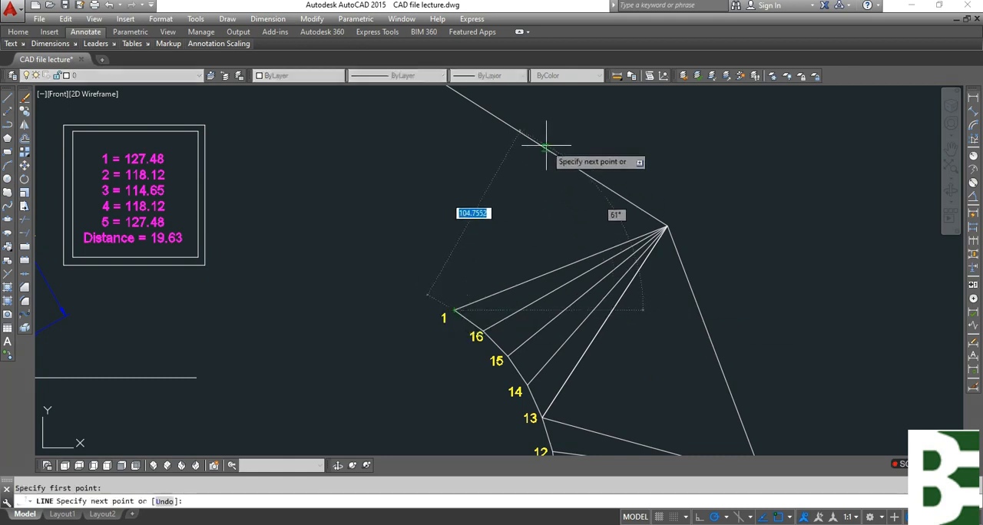
pyautogui.moveTo(549, 147); pyautogui.dragTo(574, 247, button='middle')
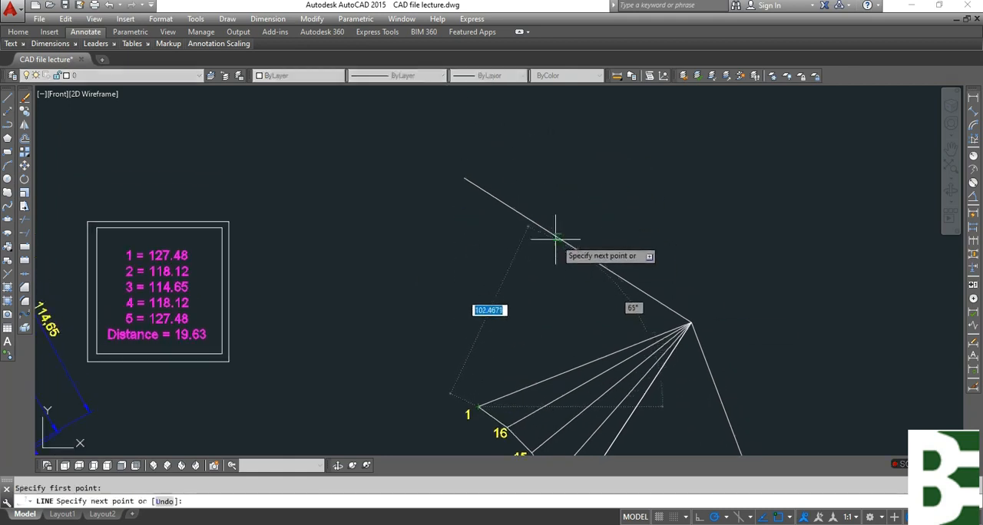
pyautogui.keyDown('shift'); pyautogui.rightClick(561, 233); pyautogui.keyUp('shift')
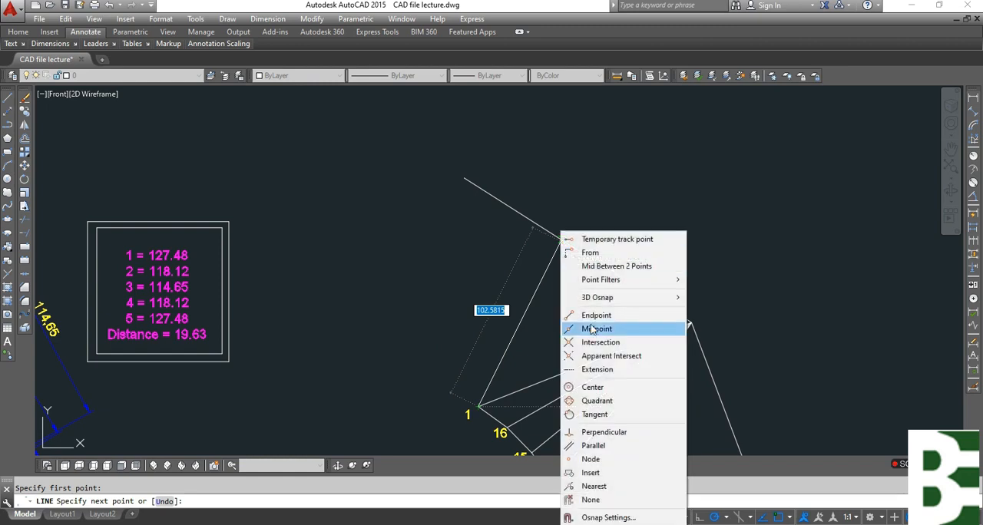
pyautogui.click(594, 328)
pyautogui.click(572, 253)
pyautogui.press('Escape')
# Trim the half of the mirrored outer edge extending beyond the line from the upper point 1.
pyautogui.write('t')
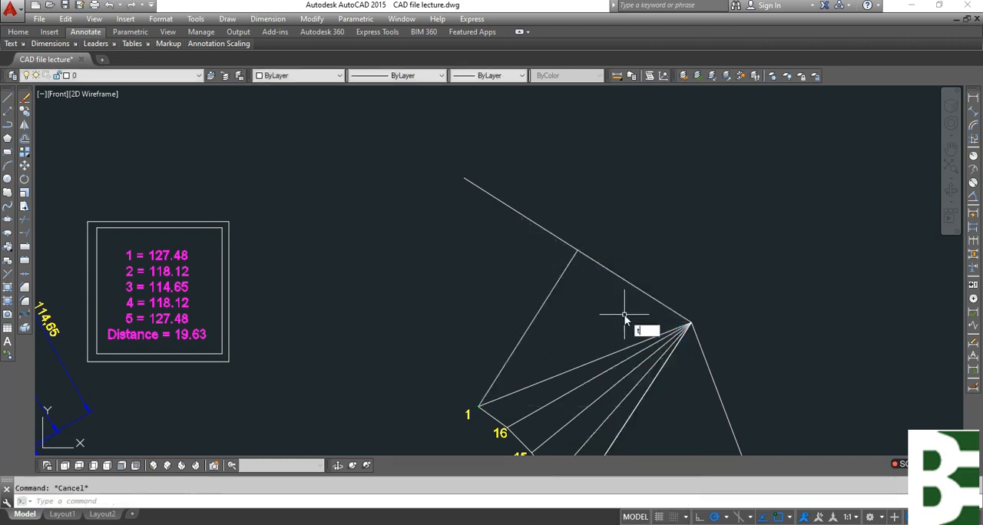
pyautogui.write('r')
pyautogui.click(606, 218)
pyautogui.click(532, 288)
pyautogui.press('space')
pyautogui.click(539, 186)
pyautogui.click(476, 249)
pyautogui.scroll(-6, 504, 181)
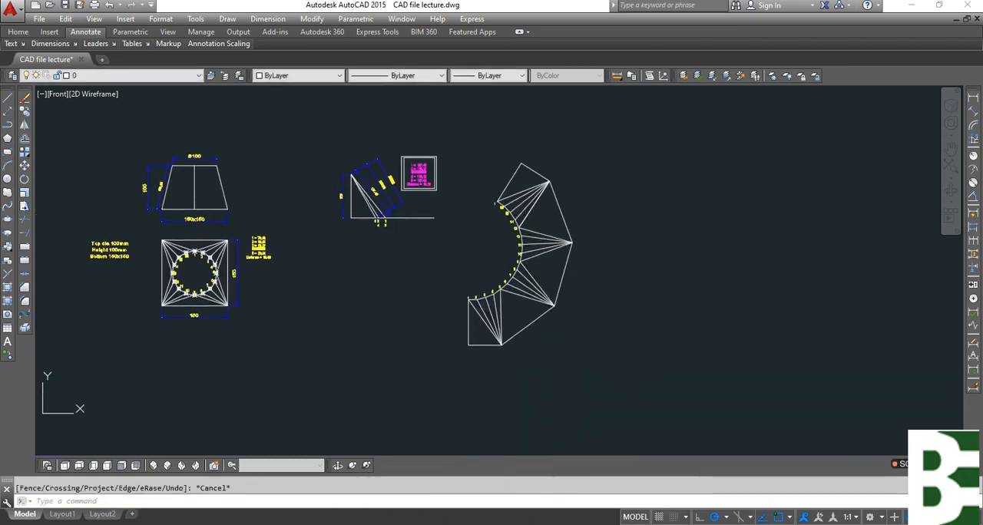
pyautogui.scroll(2, 566, 233)
pyautogui.press('Escape')
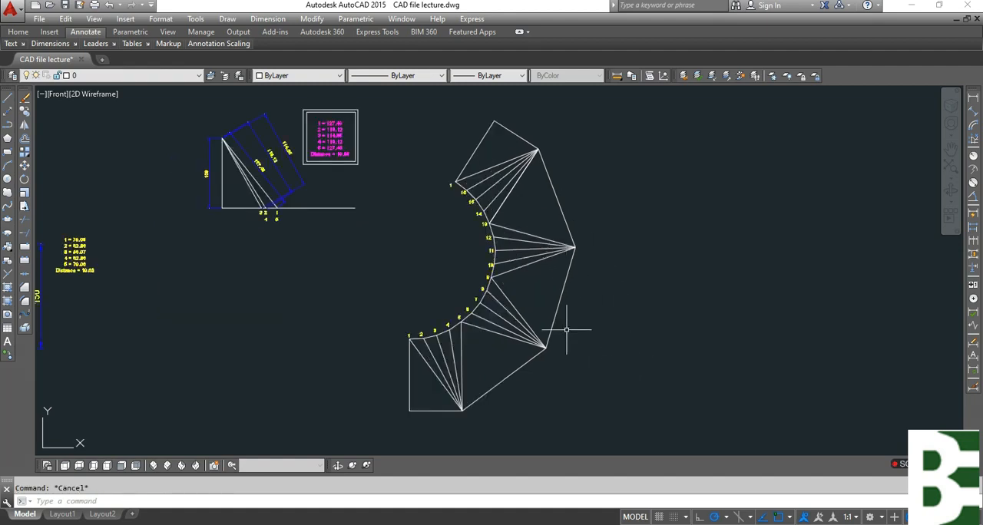
pyautogui.scroll(2, 532, 297)
pyautogui.moveTo(652, 272)
pyautogui.mouseDown(button='middle')
pyautogui.moveTo(620, 379)
pyautogui.moveTo(624, 324)
pyautogui.mouseUp(button='middle')
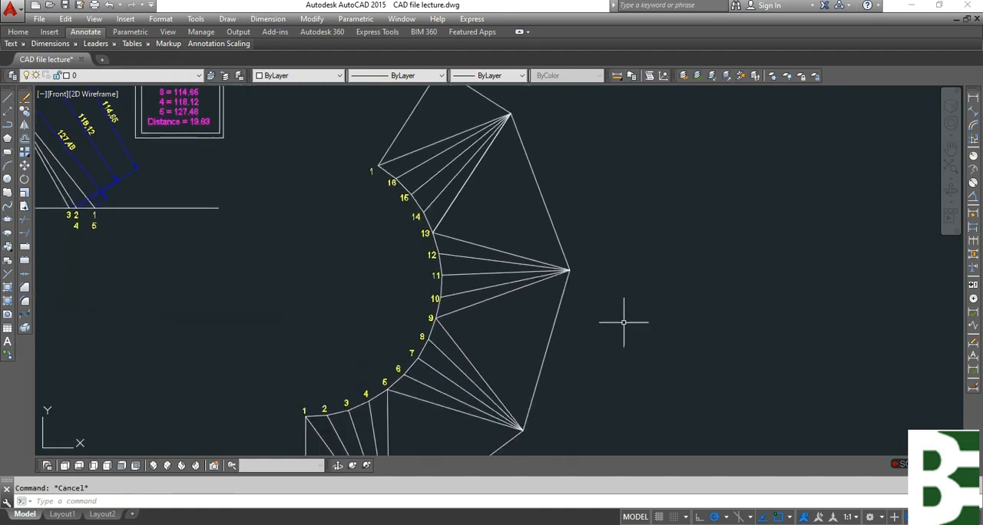
# Rotate the whole flat pattern about point 9 so that the outer edge opposite it lies horizontally below the arc.
pyautogui.write('Ro')
pyautogui.press('Return')
pyautogui.scroll(-3, 565, 273)
pyautogui.click(580, 164)
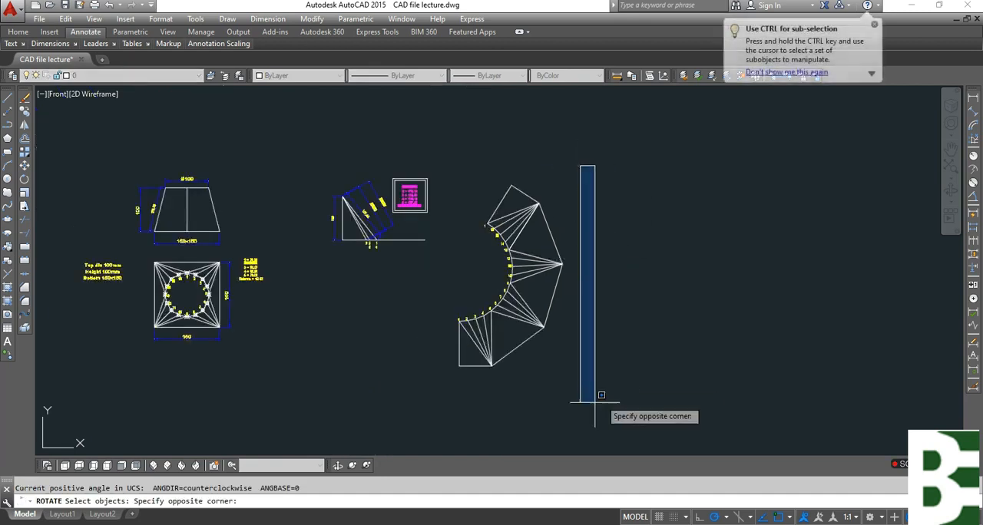
pyautogui.click(454, 396)
pyautogui.press('Return')
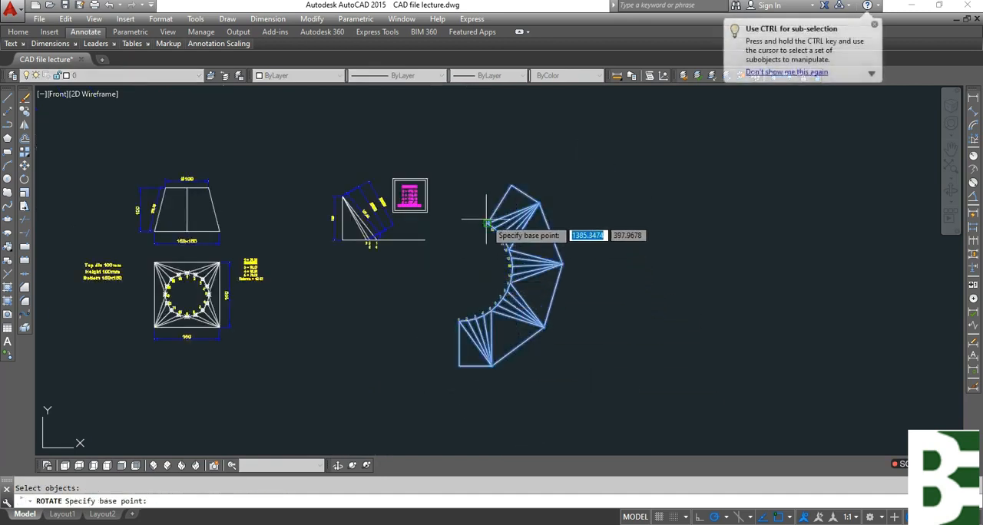
pyautogui.click(510, 282)
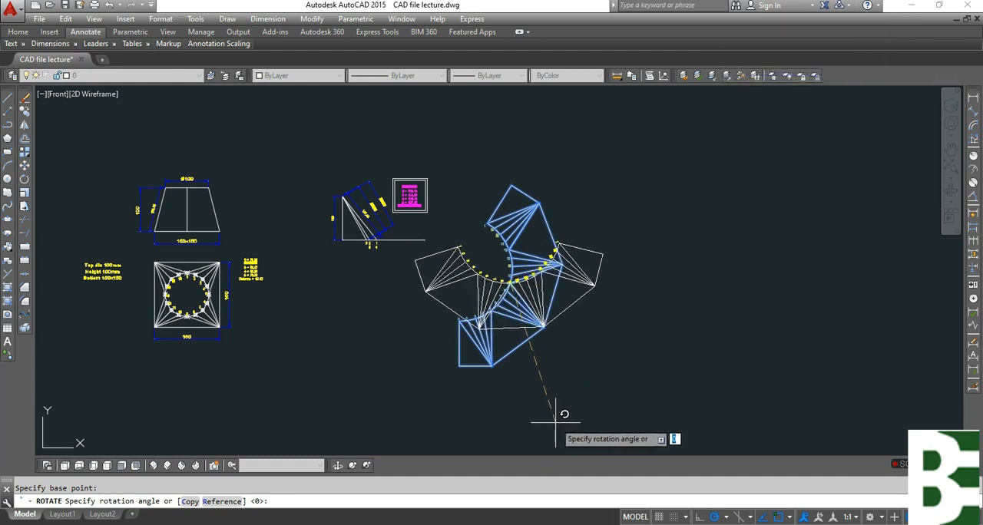
pyautogui.press('Return')
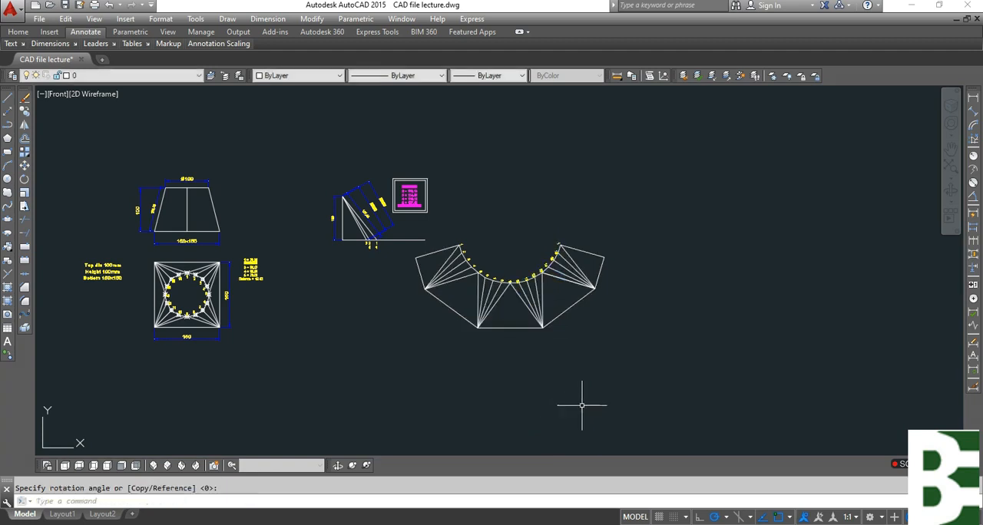
pyautogui.write('m')
pyautogui.press('Return')
pyautogui.click(709, 390)
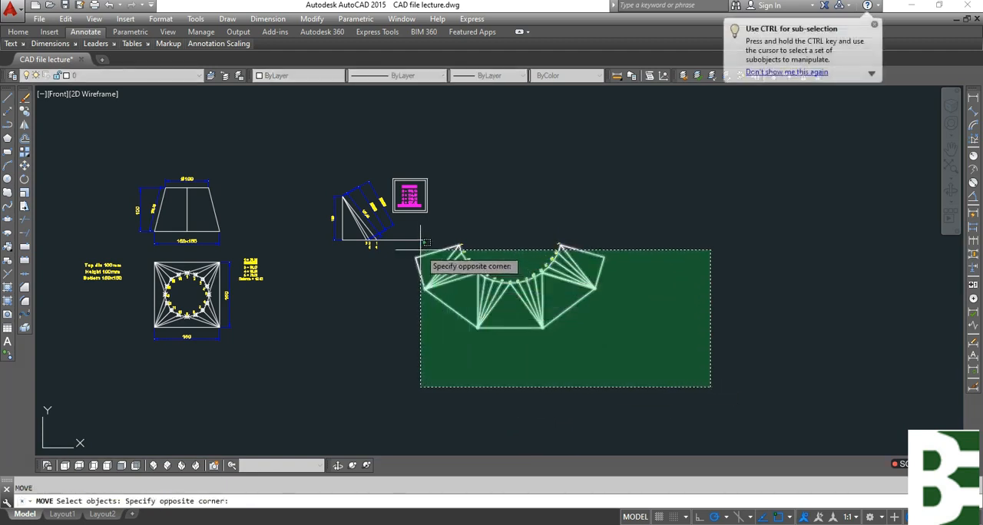
pyautogui.click(385, 223)
pyautogui.click(589, 221)
pyautogui.click(489, 348)
pyautogui.press('Return')
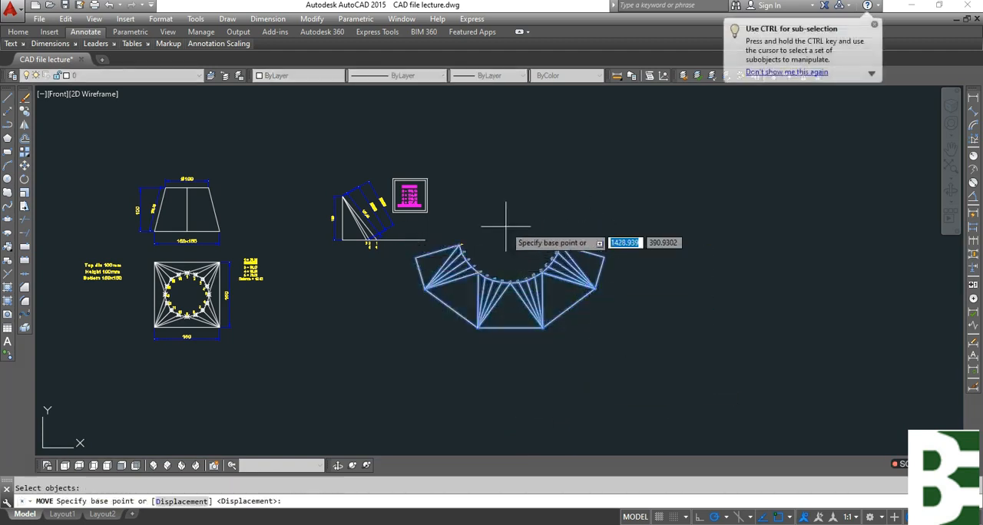
pyautogui.press('Escape')
# Move the entire flat pattern with its point labels into the free space below the true-length diagram.
pyautogui.press('Return')
pyautogui.click(627, 223)
pyautogui.click(487, 374)
pyautogui.click(566, 404)
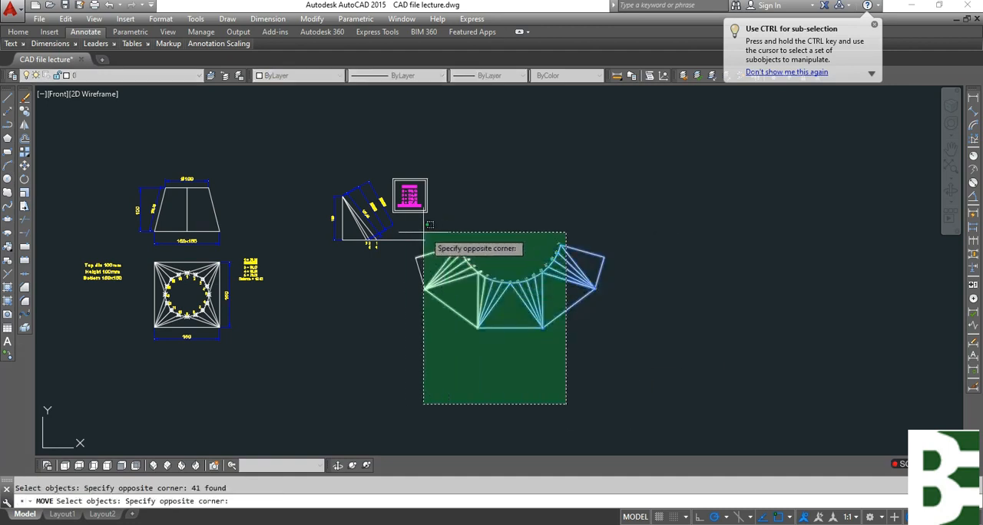
pyautogui.click(418, 239)
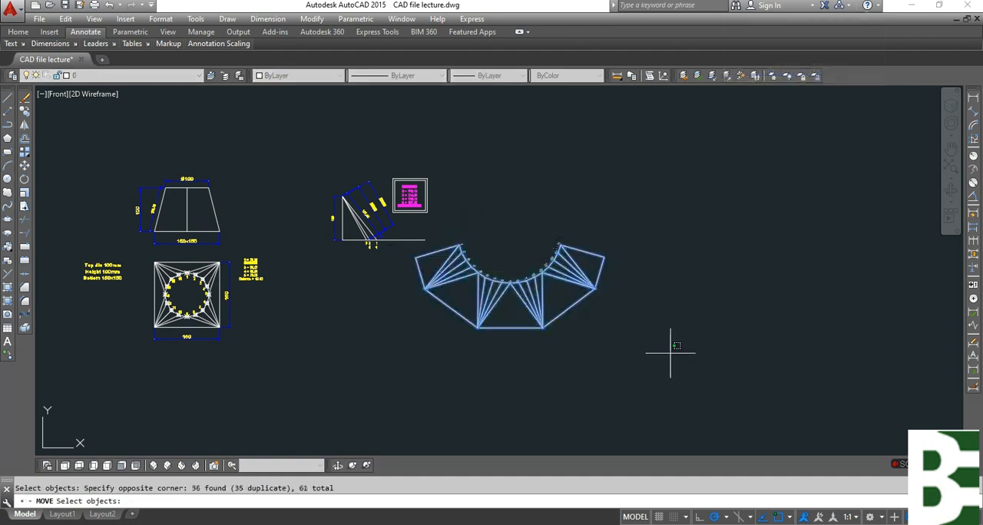
pyautogui.press('Return')
pyautogui.click(640, 340)
pyautogui.click(578, 403)
pyautogui.press('Escape')
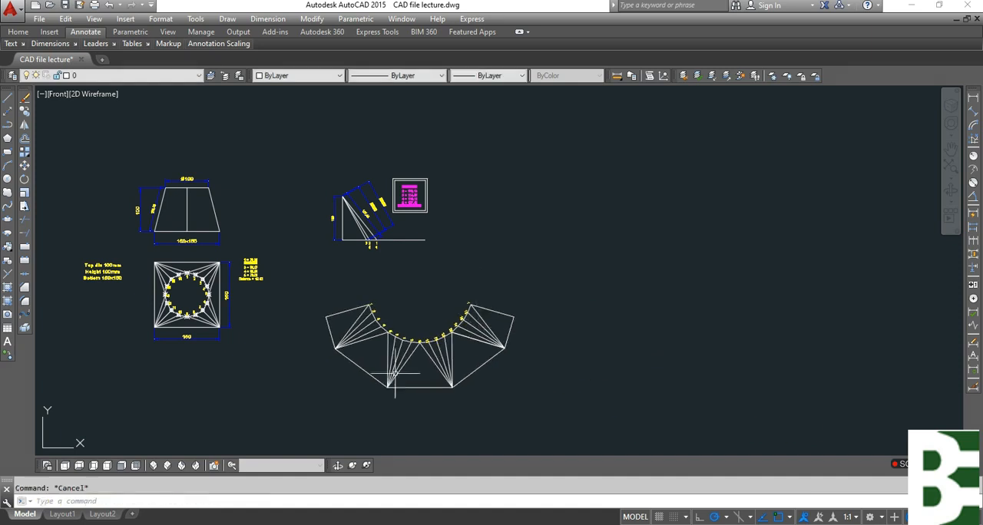
# Copy the magenta true-length list from its box into the open area inside the flat pattern's arc.
pyautogui.scroll(2, 521, 378)
pyautogui.write('co')
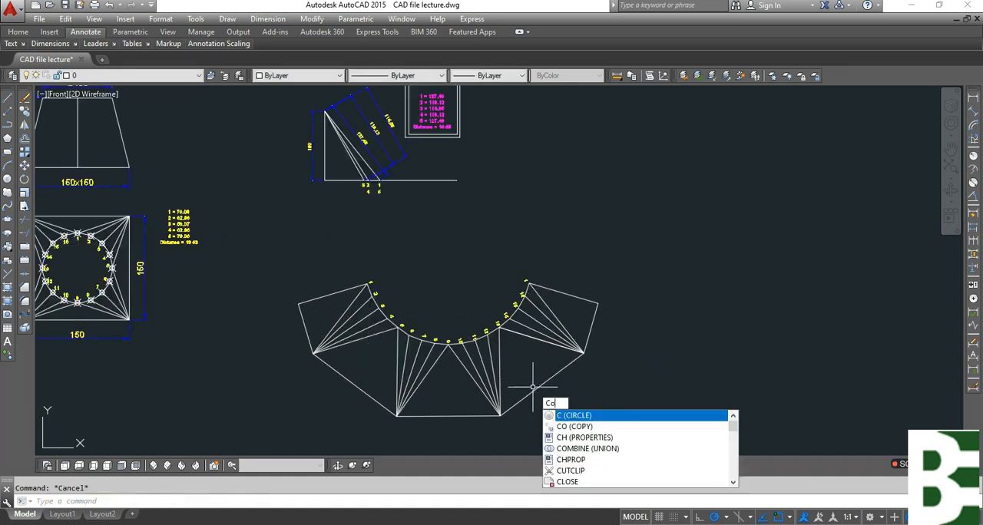
pyautogui.press('Return')
pyautogui.scroll(2, 465, 230)
pyautogui.click(422, 146)
pyautogui.press('Return')
pyautogui.click(421, 146)
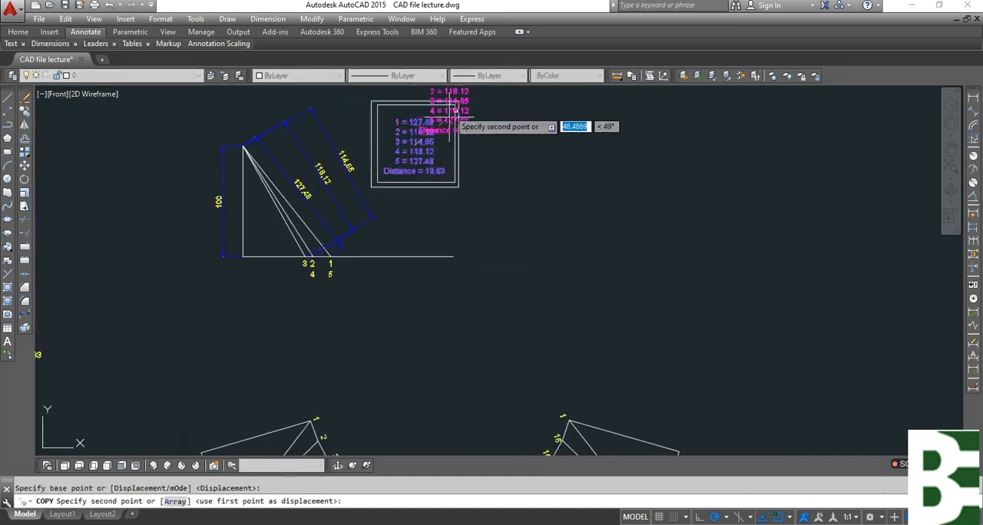
pyautogui.scroll(-2, 453, 153)
pyautogui.scroll(5, 450, 376)
pyautogui.press('Escape')
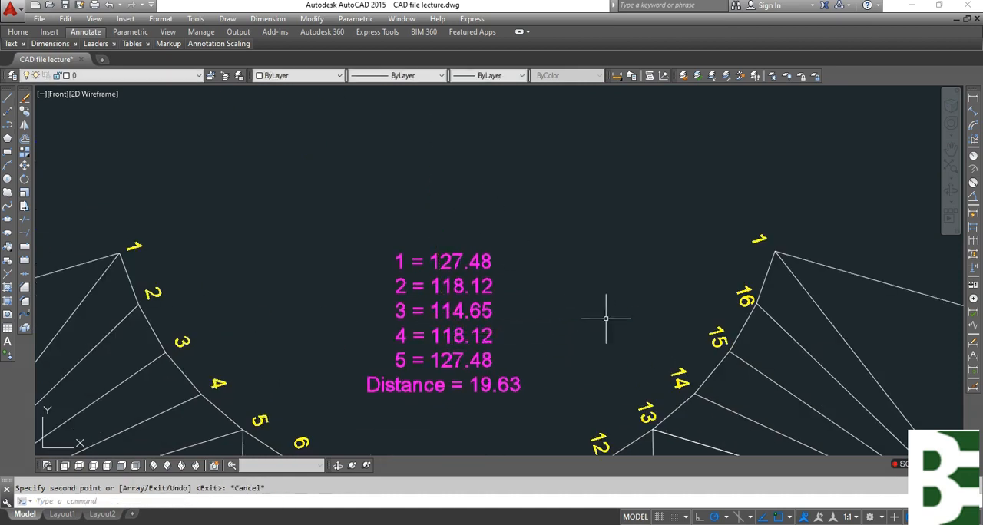
pyautogui.scroll(-7, 615, 291)
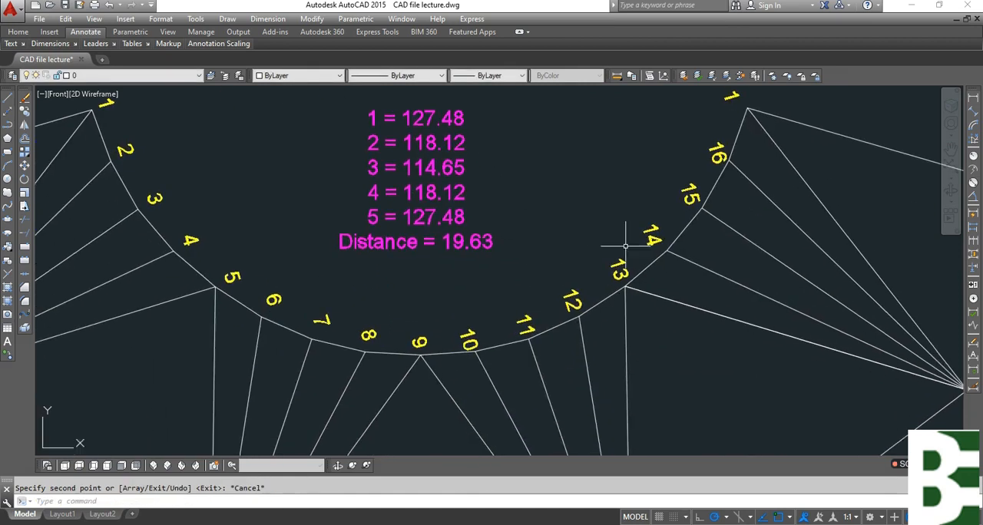
pyautogui.click(974, 117)
pyautogui.press('Return')
pyautogui.click(572, 299)
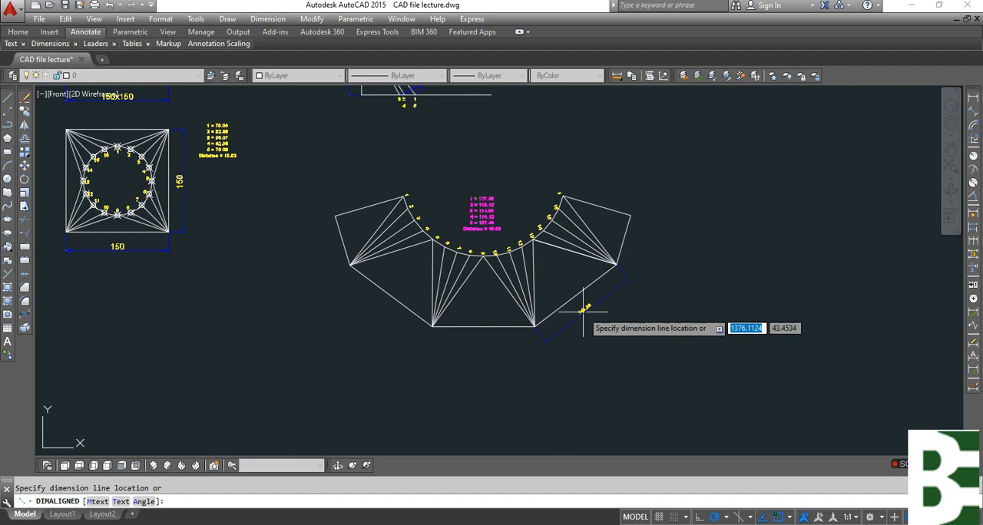
pyautogui.scroll(4, 584, 307)
pyautogui.press('Escape')
pyautogui.press('Return')
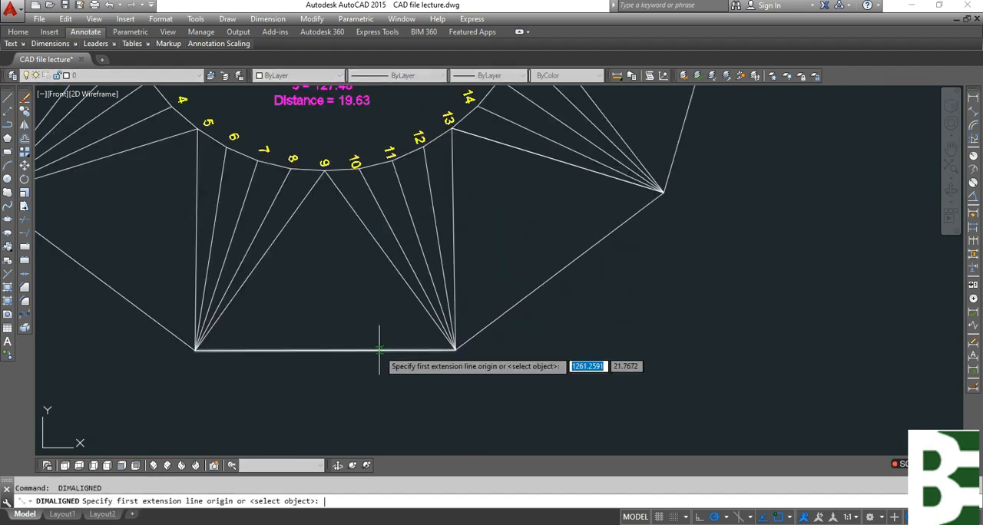
pyautogui.press('Return')
pyautogui.press('Escape')
pyautogui.press('Return')
pyautogui.press('Escape')
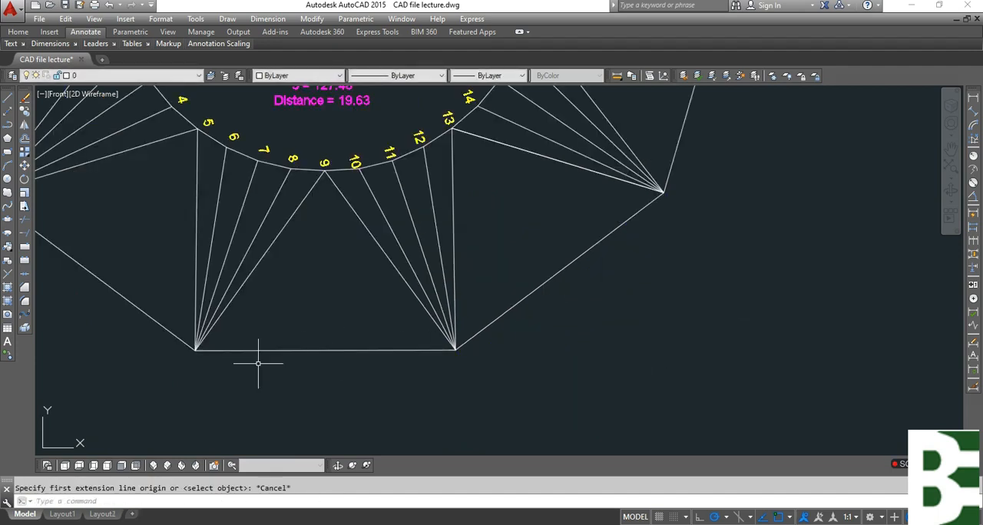
pyautogui.click(976, 102)
pyautogui.click(196, 351)
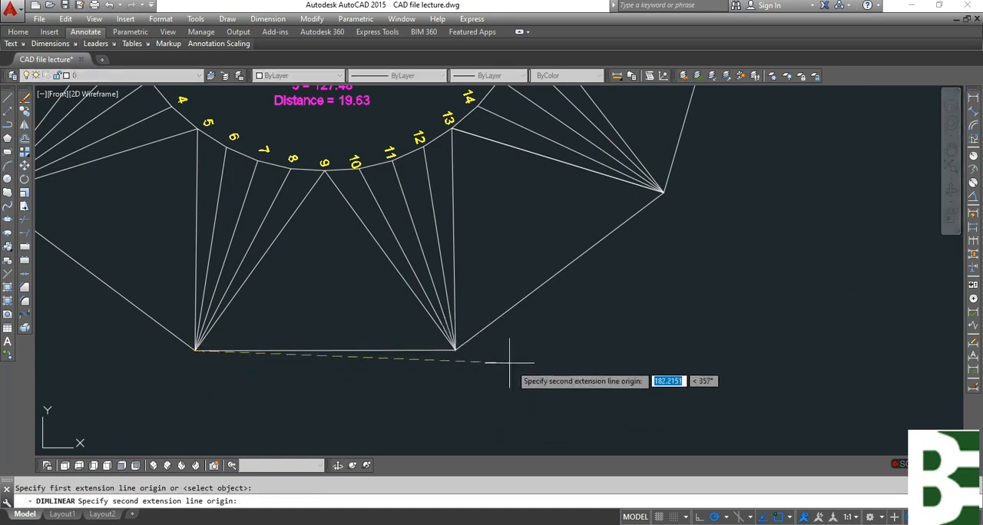
pyautogui.click(456, 350)
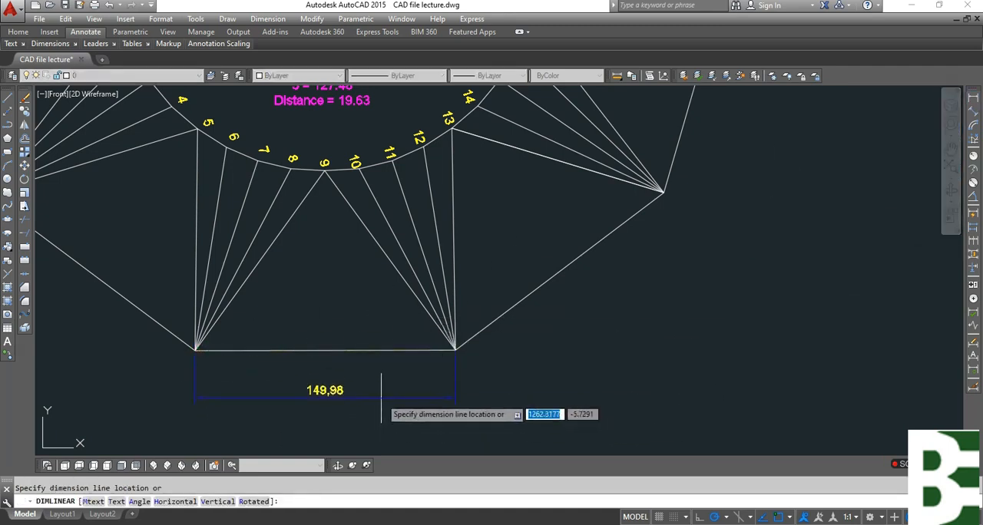
pyautogui.press('Escape')
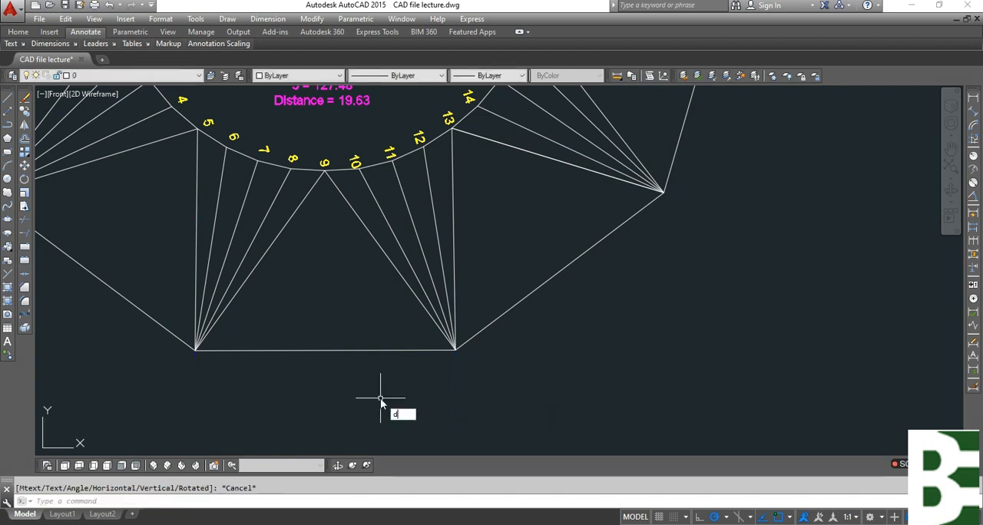
# Override the current ISO-25 dimension style with a linear precision of 0.
pyautogui.write('d')
pyautogui.press('Return')
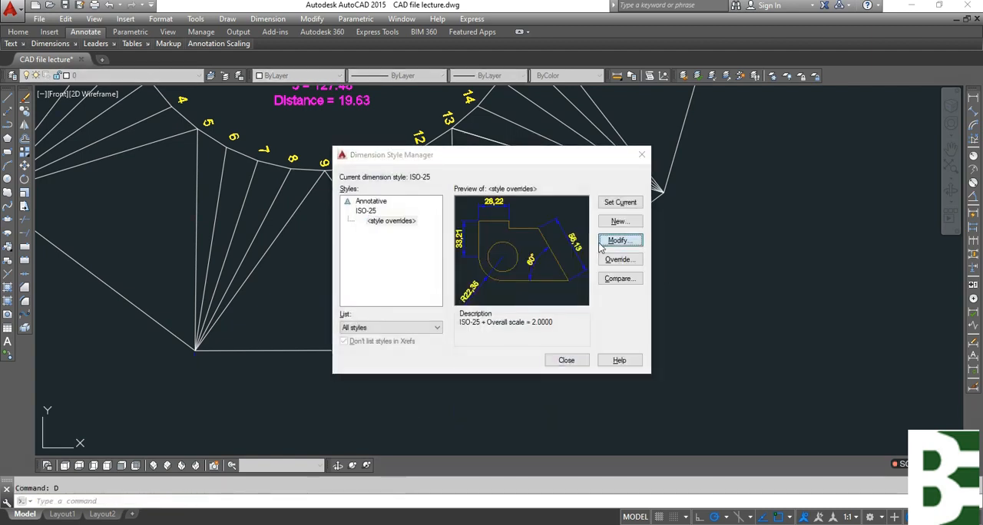
pyautogui.click(607, 259)
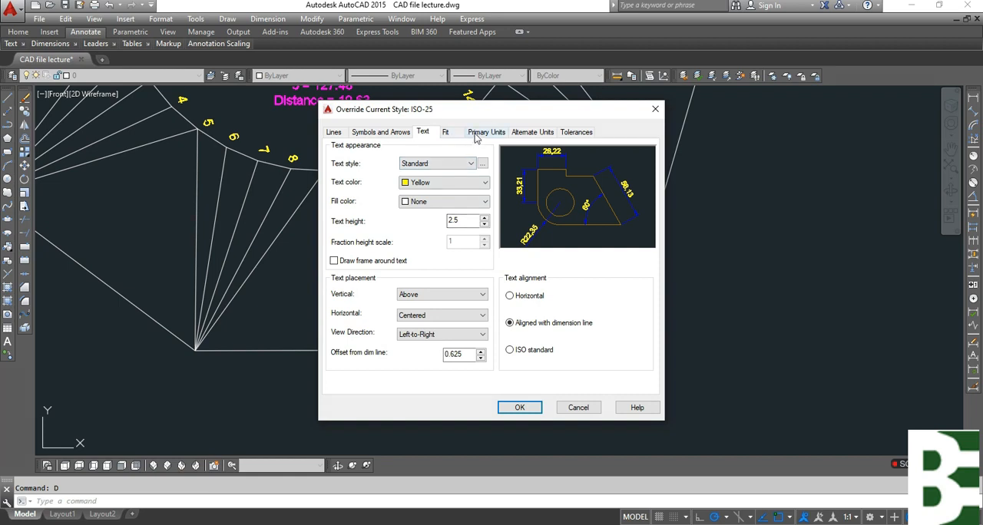
pyautogui.click(482, 132)
pyautogui.click(427, 177)
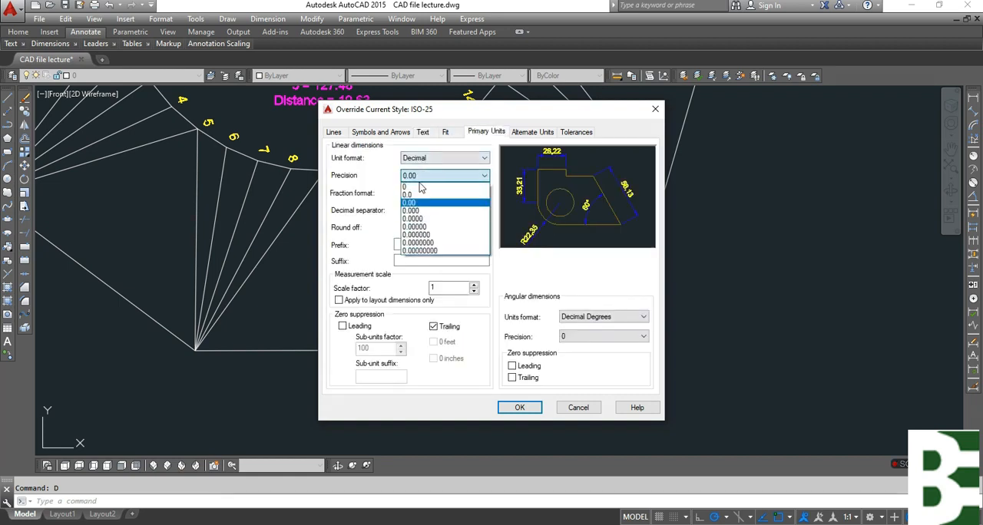
pyautogui.click(417, 187)
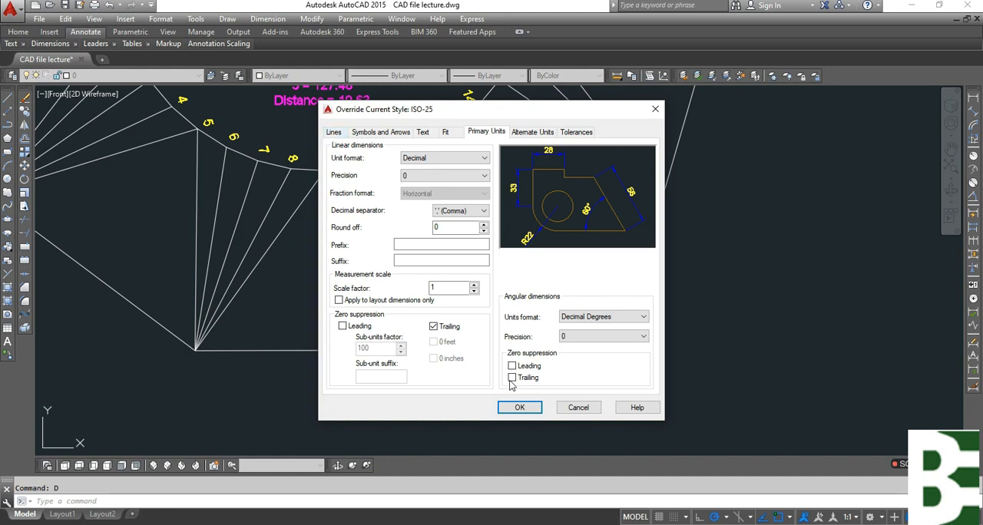
pyautogui.click(519, 407)
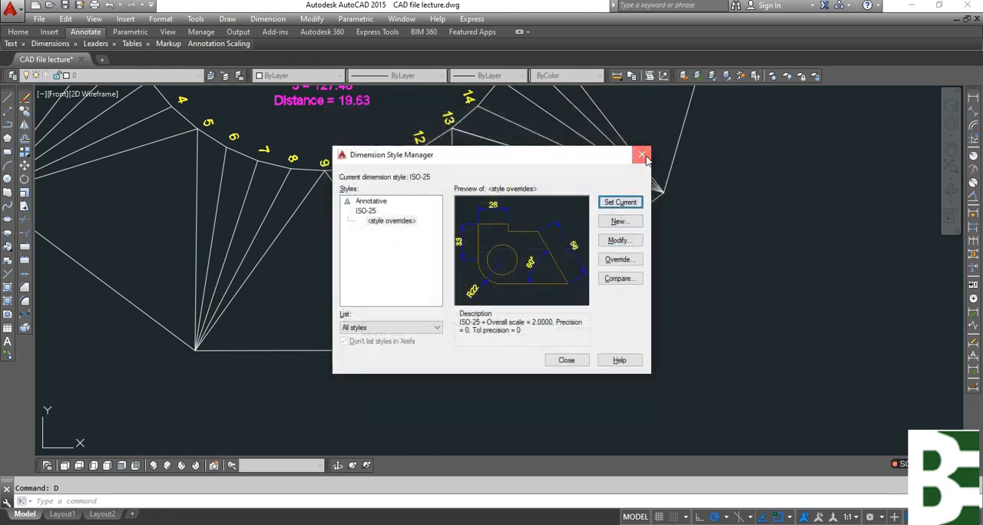
pyautogui.click(642, 156)
# Add a linear dimension below the flat pattern's horizontal outer edge opposite point 9.
pyautogui.click(973, 99)
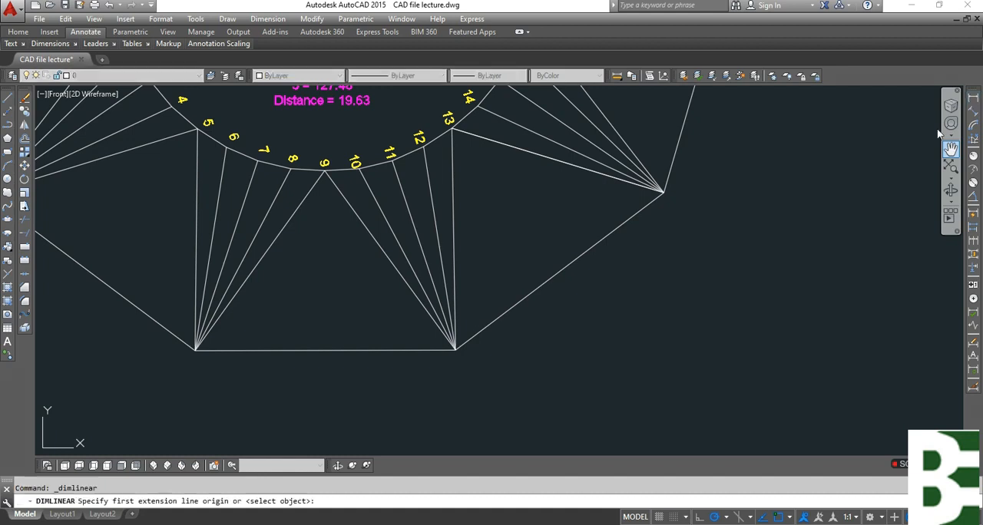
pyautogui.click(196, 350)
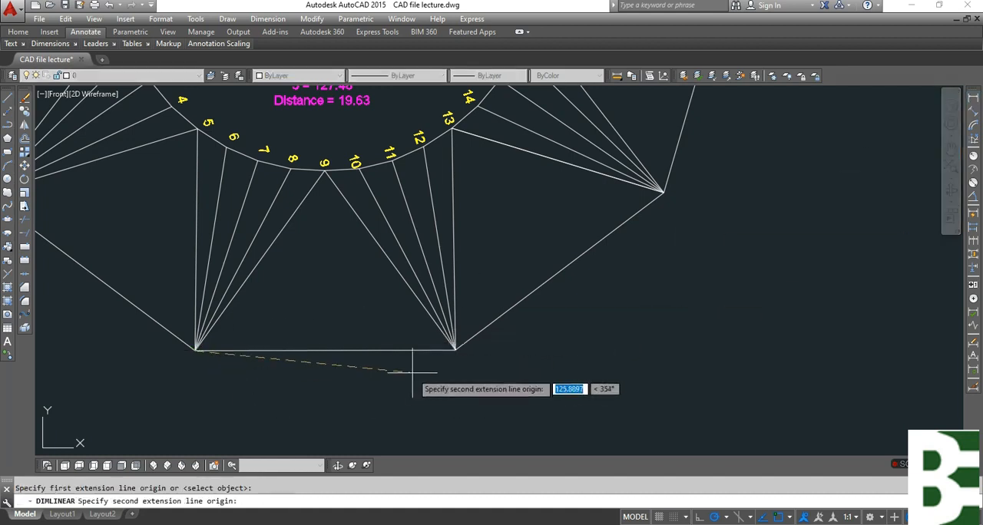
pyautogui.click(455, 350)
pyautogui.click(366, 397)
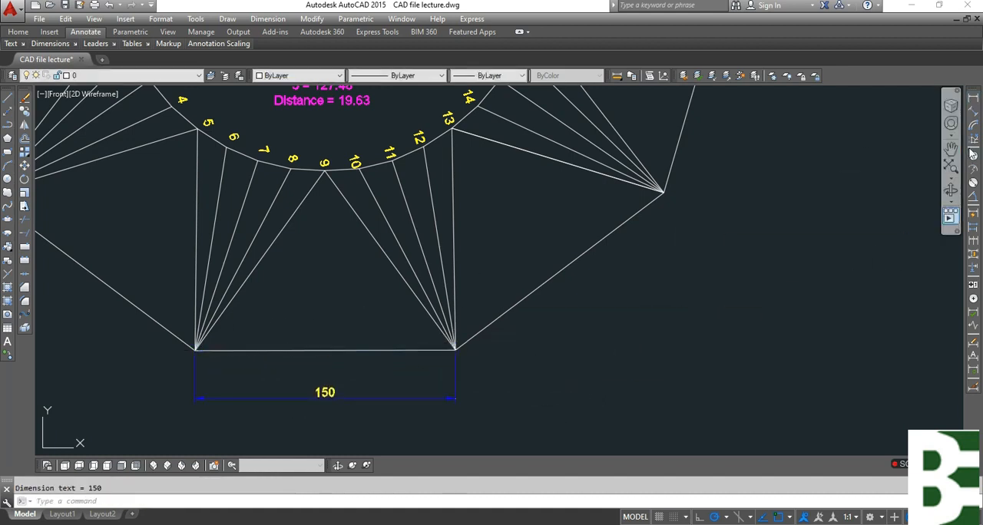
# Add an aligned dimension outside the sloping outer edge opposite point 13.
pyautogui.click(973, 117)
pyautogui.click(665, 192)
pyautogui.click(456, 350)
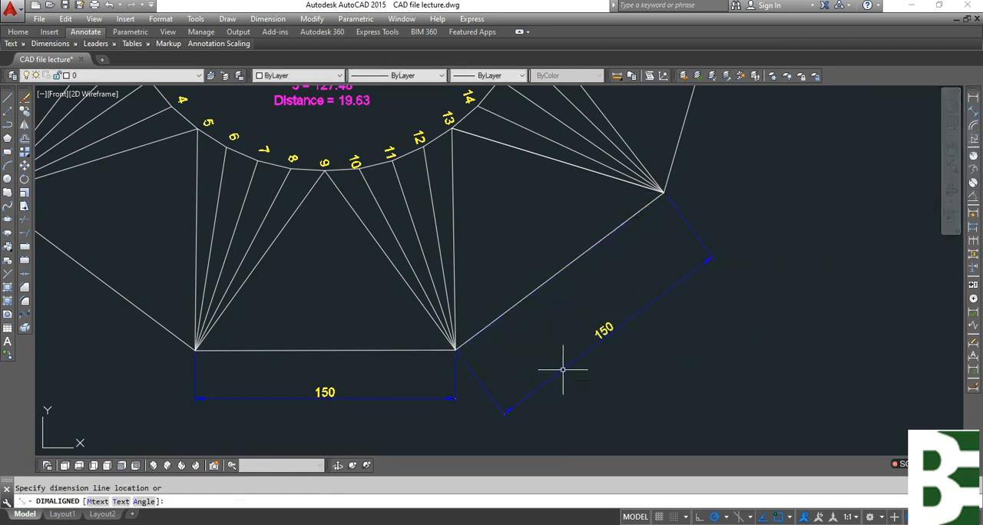
pyautogui.click(563, 370)
pyautogui.scroll(-3, 625, 311)
pyautogui.scroll(-2, 658, 264)
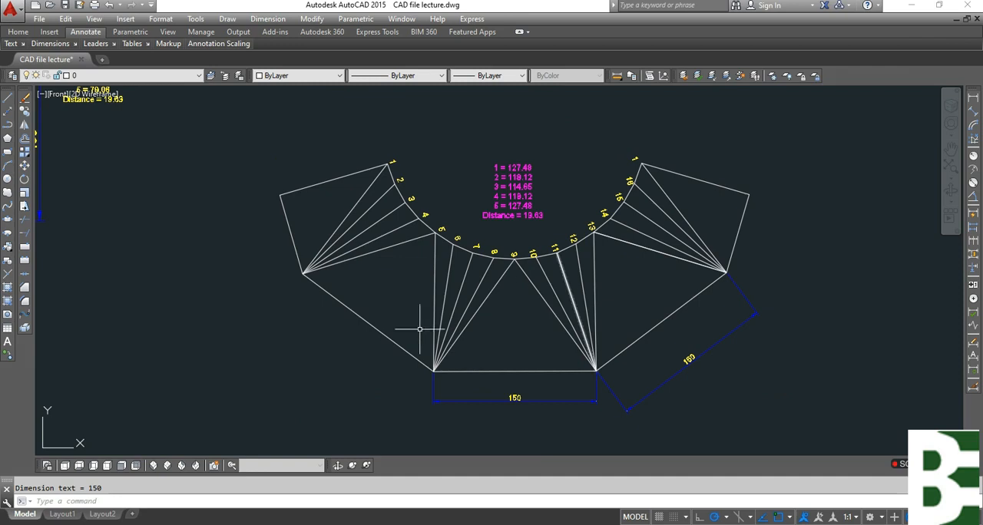
# Add an aligned dimension outside the sloping outer edge opposite point 5.
pyautogui.press('Return')
pyautogui.click(434, 371)
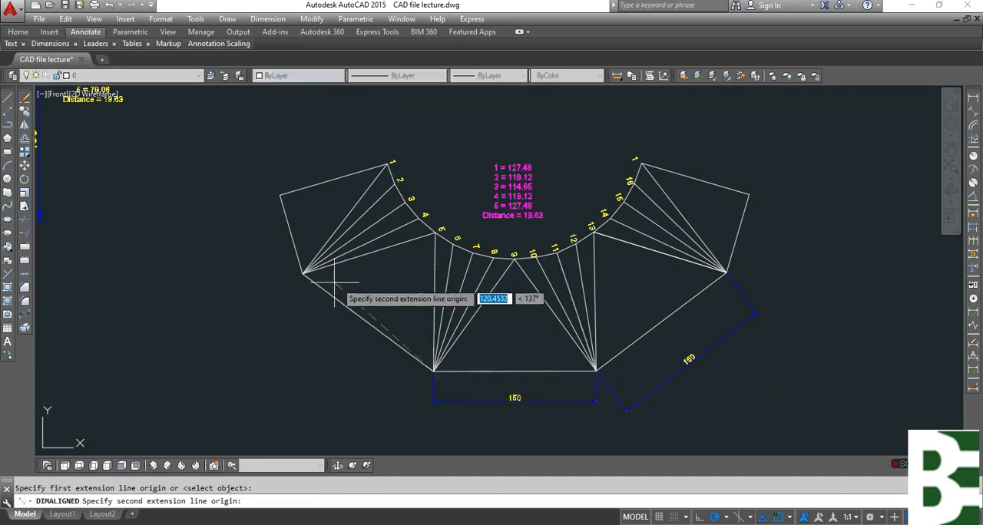
pyautogui.scroll(6, 298, 275)
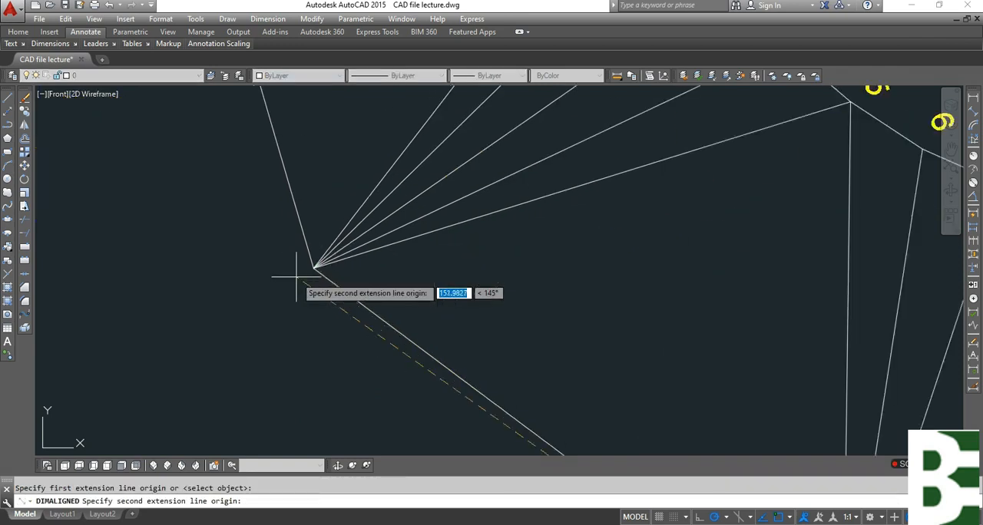
pyautogui.click(315, 269)
pyautogui.scroll(-4, 338, 345)
pyautogui.scroll(2, 369, 322)
pyautogui.click(368, 322)
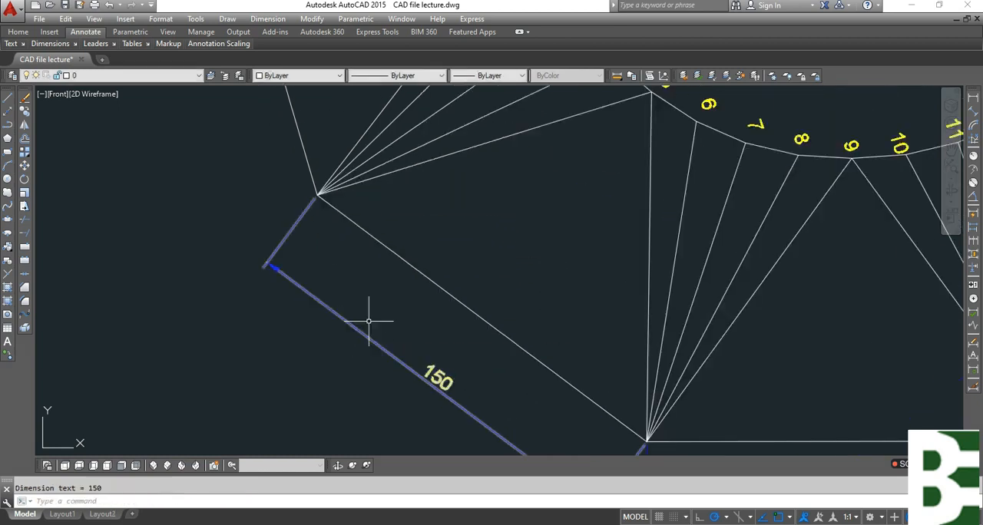
# Add an aligned dimension outside the short outer edge of the half triangle beside points 1 to 5.
pyautogui.scroll(-2, 397, 389)
pyautogui.press('Return')
pyautogui.click(289, 138)
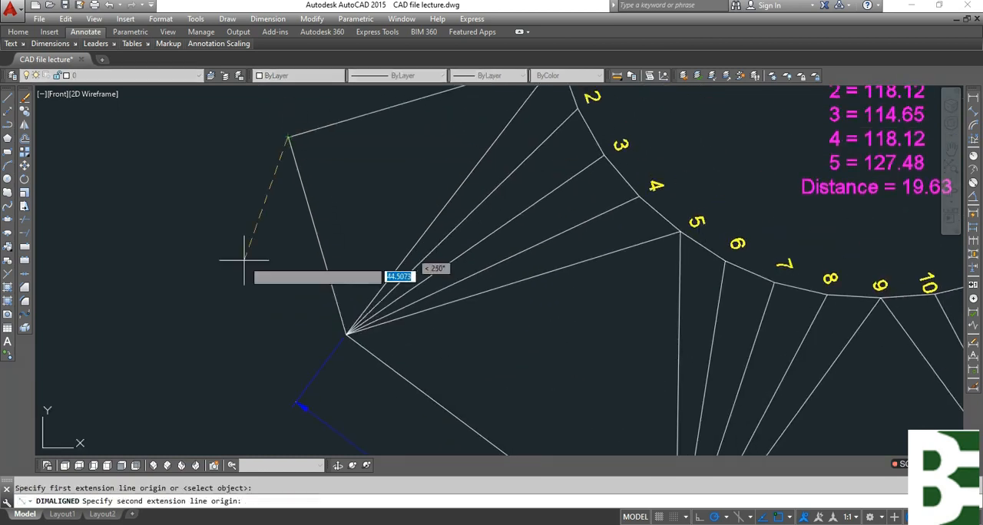
pyautogui.click(347, 334)
pyautogui.click(238, 325)
pyautogui.scroll(-3, 237, 325)
pyautogui.scroll(4, 597, 294)
# Add an aligned dimension outside the short outer edge of the half triangle beside points 13 to 16.
pyautogui.press('Return')
pyautogui.click(589, 236)
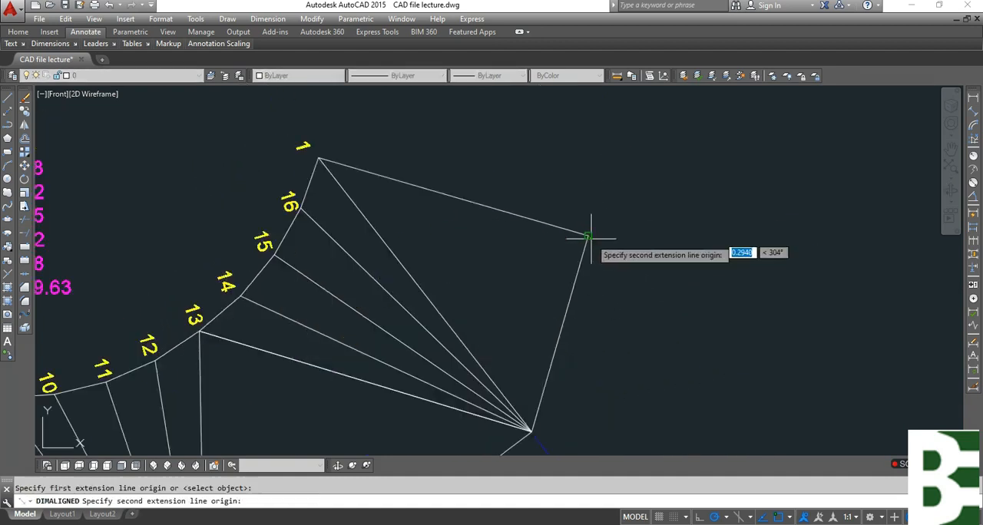
pyautogui.click(531, 428)
pyautogui.scroll(-2, 558, 321)
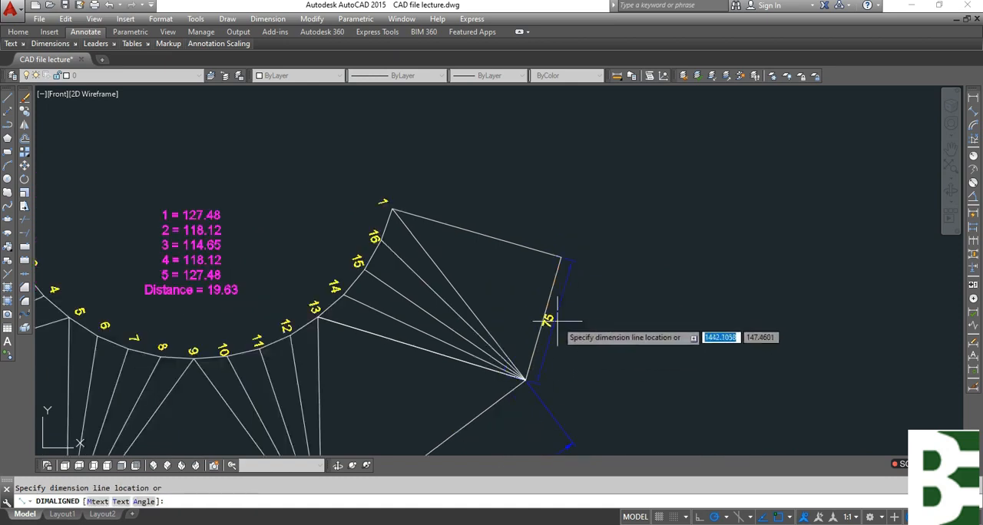
pyautogui.scroll(2, 580, 331)
pyautogui.click(621, 342)
pyautogui.scroll(-2, 608, 254)
pyautogui.moveTo(676, 352); pyautogui.dragTo(796, 203, button='middle')
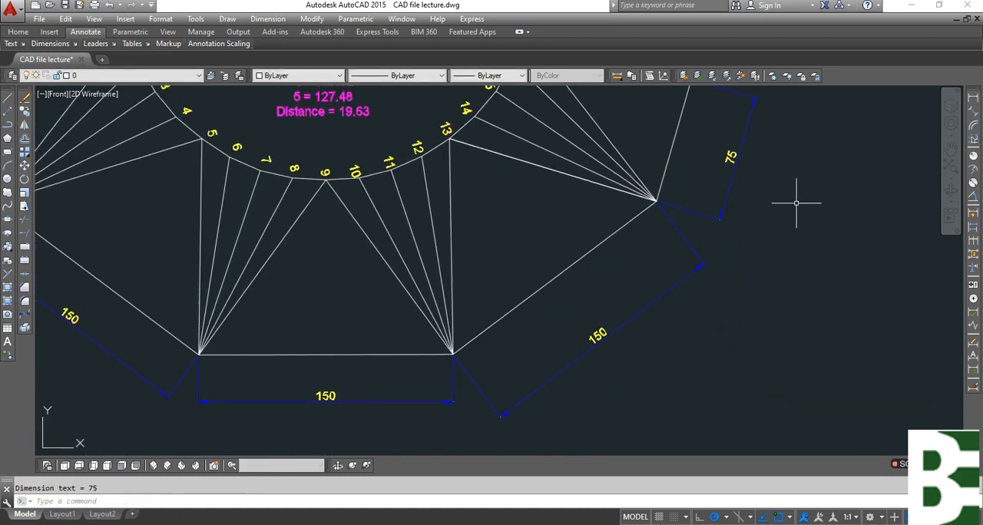
pyautogui.scroll(-4, 434, 369)
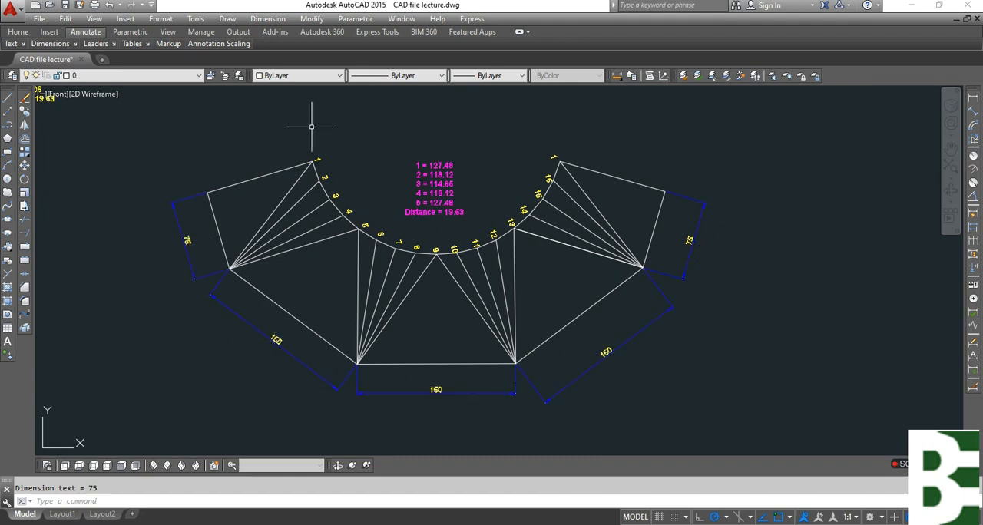
pyautogui.click(687, 241)
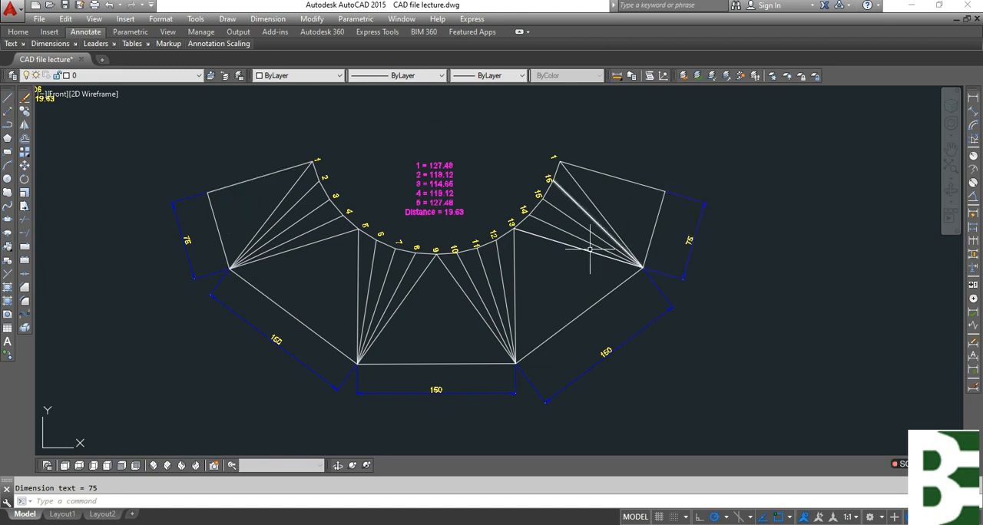
pyautogui.scroll(-4, 512, 268)
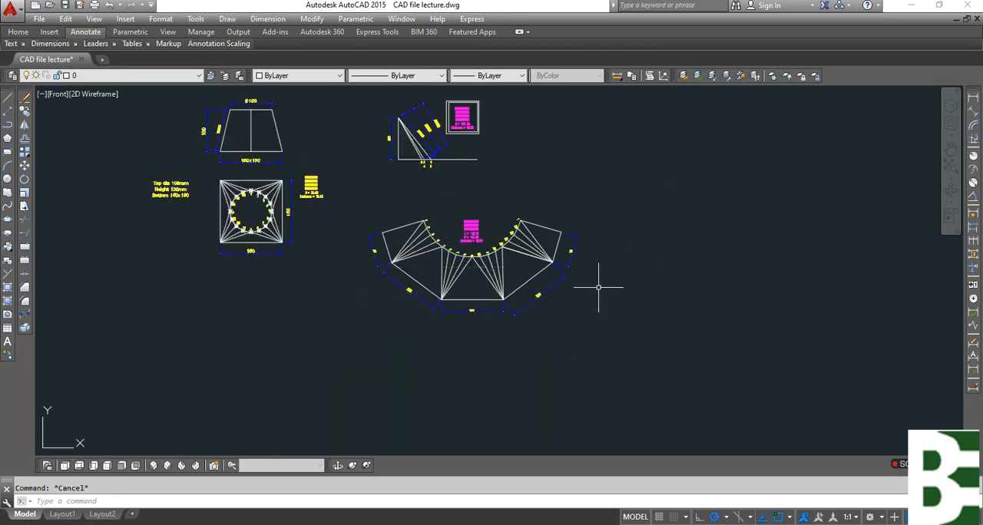
pyautogui.moveTo(560, 340); pyautogui.dragTo(533, 365, button='middle')
pyautogui.moveTo(568, 287); pyautogui.dragTo(513, 373, button='middle')
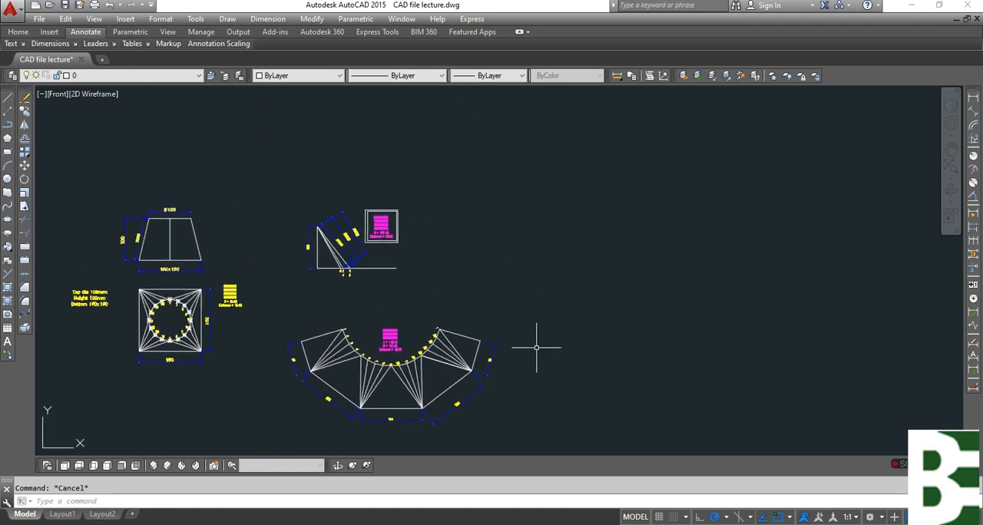
pyautogui.write('c')
pyautogui.press('Return')
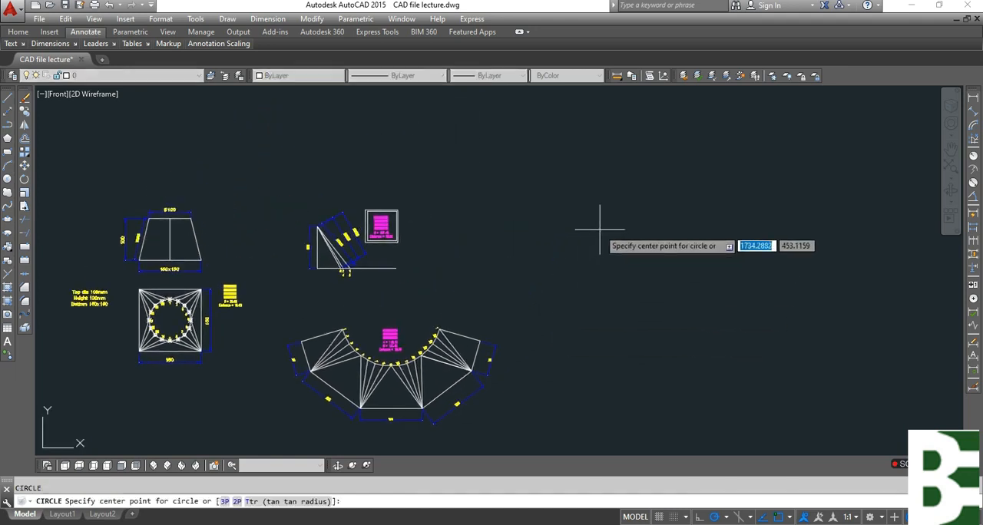
pyautogui.press('Escape')
# Remove all existing views, the true-length diagram, the flat pattern and the notes from the drawing.
pyautogui.moveTo(256, 331)
pyautogui.mouseDown(button='middle')
pyautogui.moveTo(550, 351)
pyautogui.moveTo(531, 312)
pyautogui.moveTo(944, 399)
pyautogui.mouseUp(button='middle')
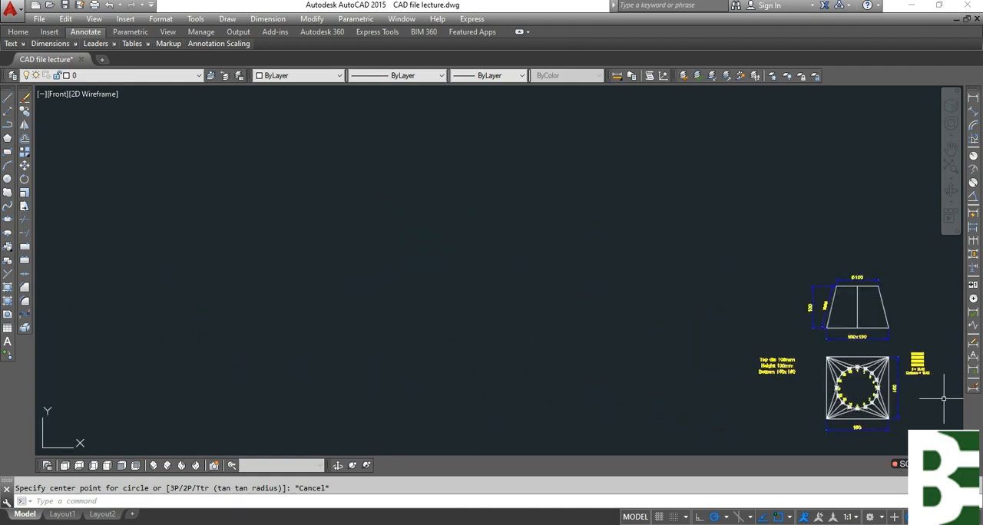
pyautogui.scroll(-3, 425, 213)
pyautogui.press('Escape')
pyautogui.click(888, 389)
pyautogui.click(431, 179)
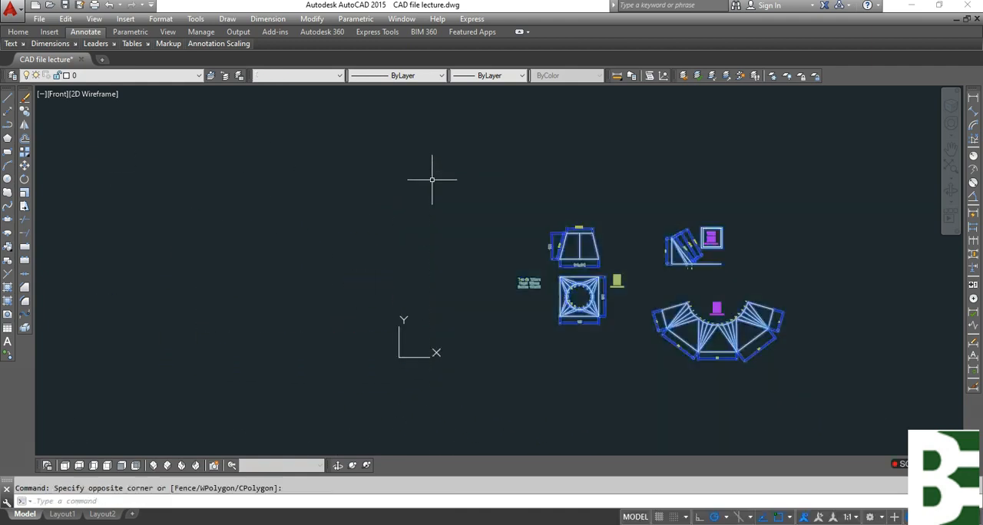
pyautogui.hotkey('ctrl', 'x')
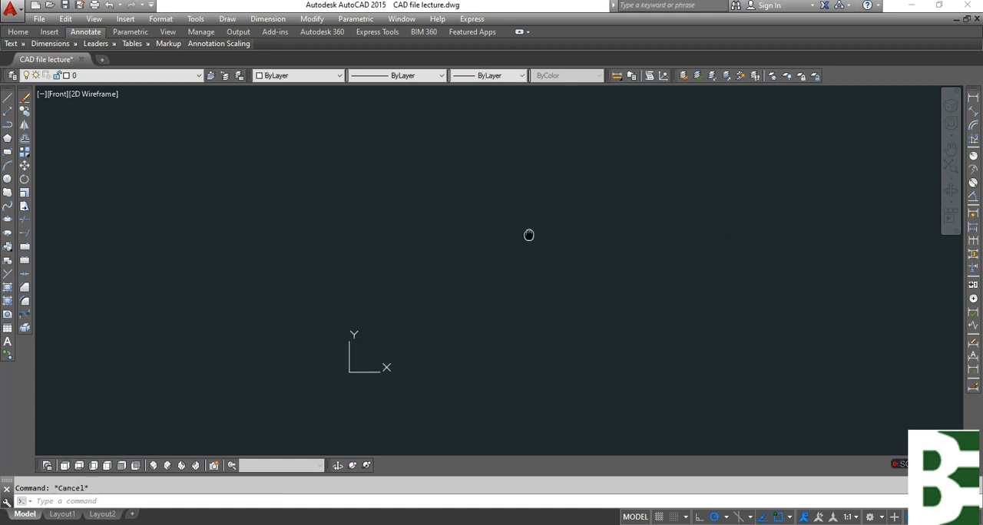
# Draw a circle with a diameter of 100 in the empty drawing area.
pyautogui.press('Return')
pyautogui.click(481, 263)
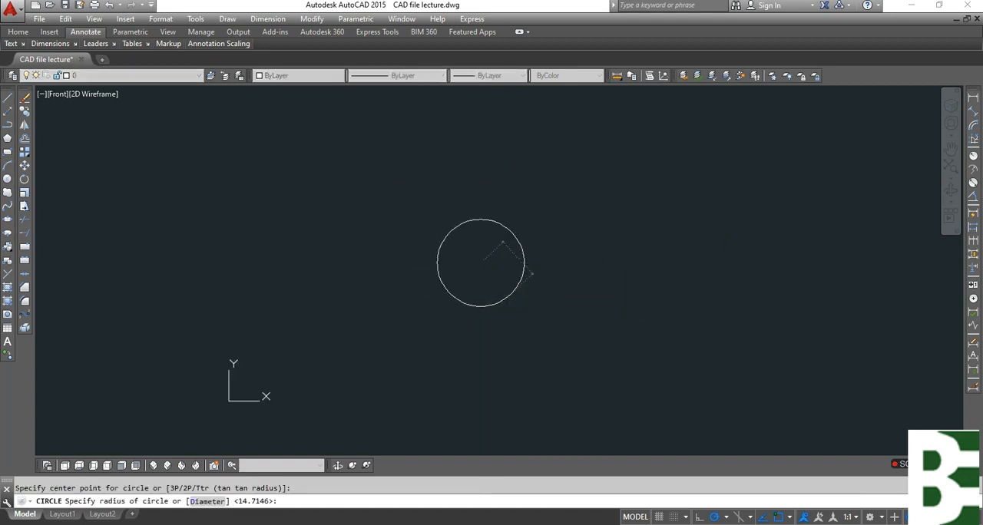
pyautogui.write('d')
pyautogui.press('Return')
pyautogui.write('100')
pyautogui.press('Return')
# Draw a 150 by 150 square beside the circle with the Rectangle command.
pyautogui.write('rec')
pyautogui.press('Return')
pyautogui.scroll(4, 526, 280)
pyautogui.click(546, 238)
pyautogui.write('d')
pyautogui.press('Return')
pyautogui.write('150')
pyautogui.press('Return')
pyautogui.write('150')
pyautogui.press('Return')
pyautogui.click(624, 330)
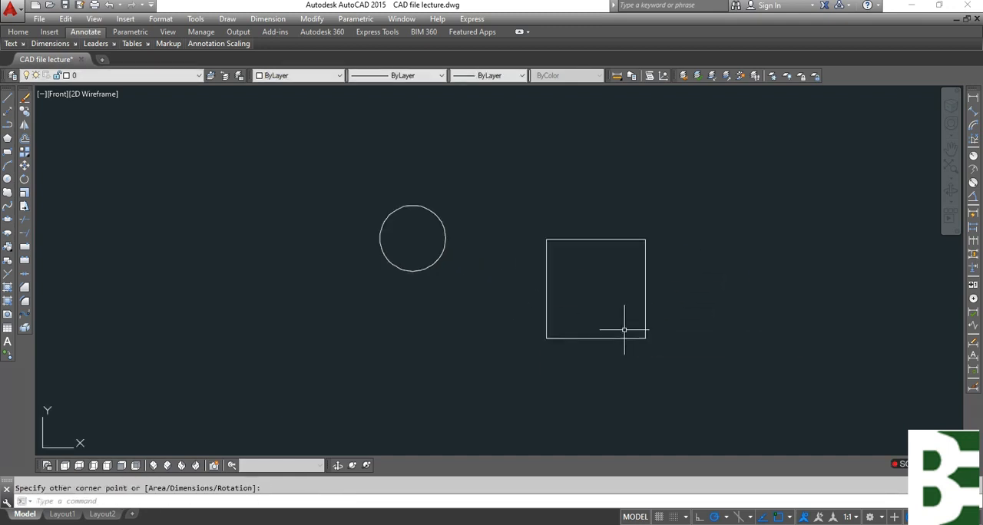
# Draw a vertical line across the square between the midpoints of its lower and upper edges.
pyautogui.write('l')
pyautogui.press('Return')
pyautogui.click(595, 338)
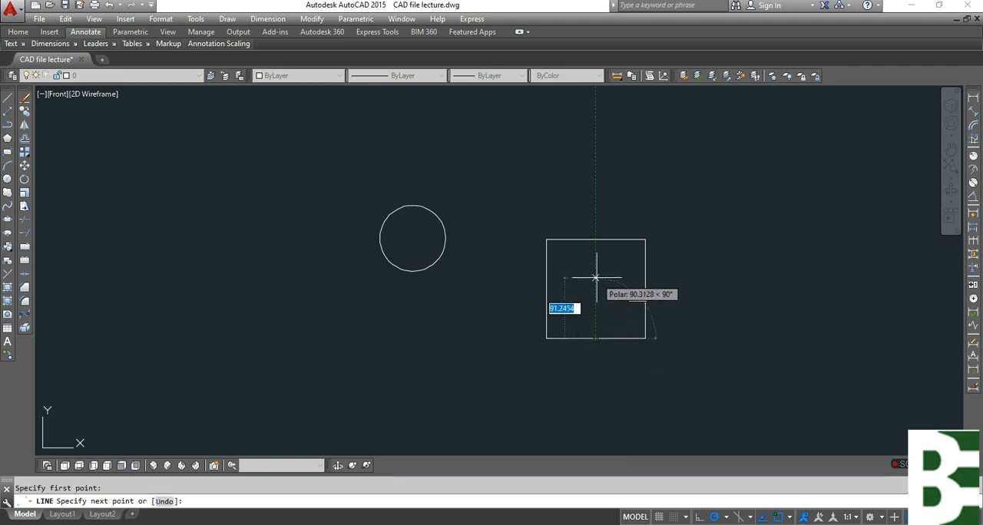
pyautogui.click(593, 237)
pyautogui.press('Escape')
# Move the square from its helper line's midpoint onto the circle's center, and delete the helper line.
pyautogui.write('m')
pyautogui.press('Return')
pyautogui.click(645, 256)
pyautogui.press('Return')
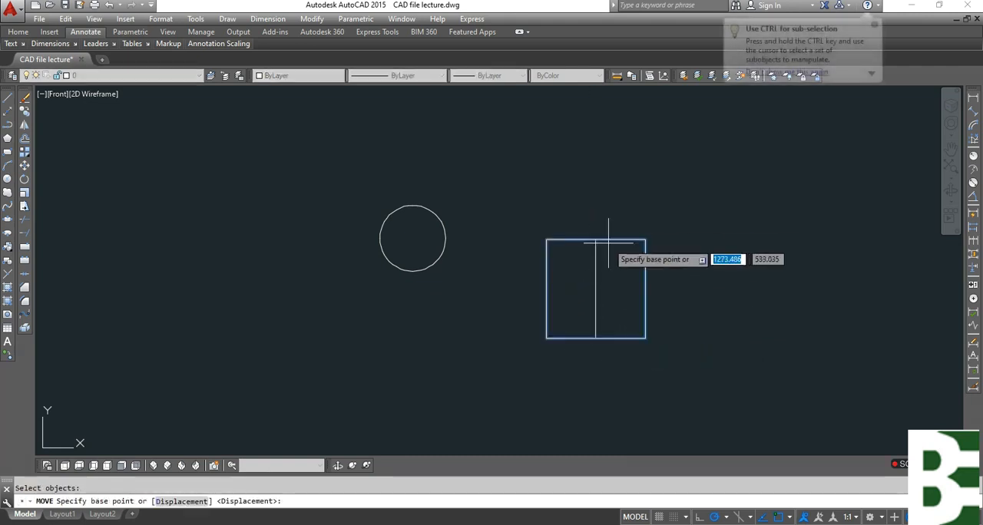
pyautogui.click(595, 288)
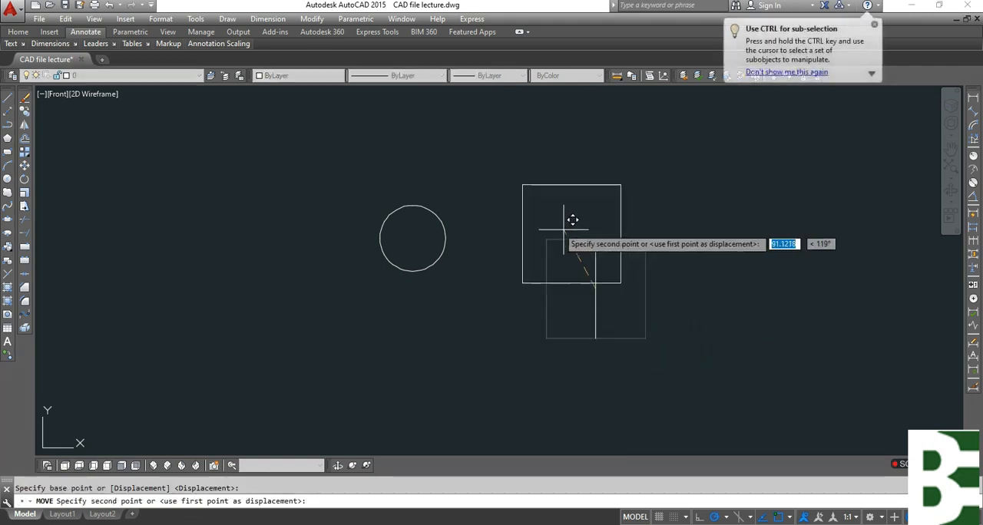
pyautogui.click(413, 238)
pyautogui.press('Escape')
pyautogui.click(595, 250)
pyautogui.press('Delete')
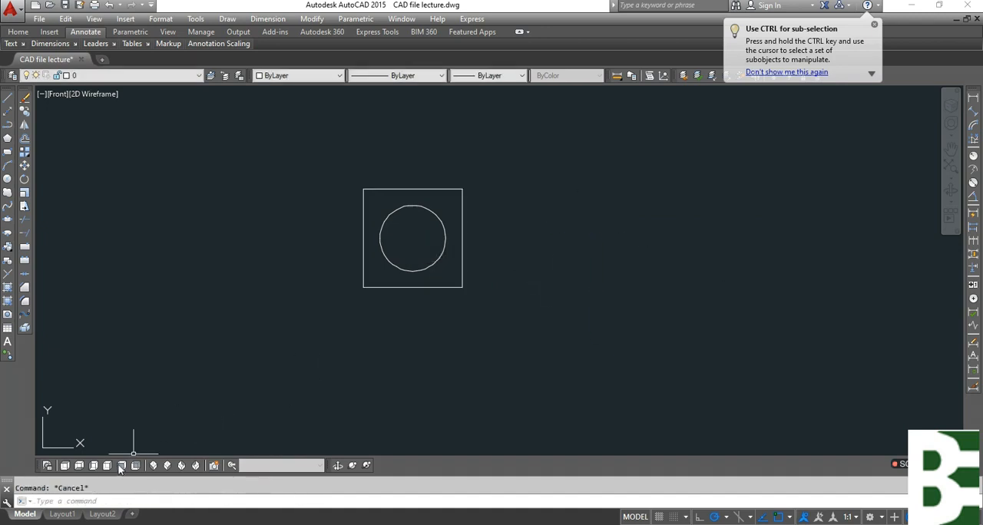
# Move the square straight down by 100 in the Top view to separate it from the circle.
pyautogui.click(121, 465)
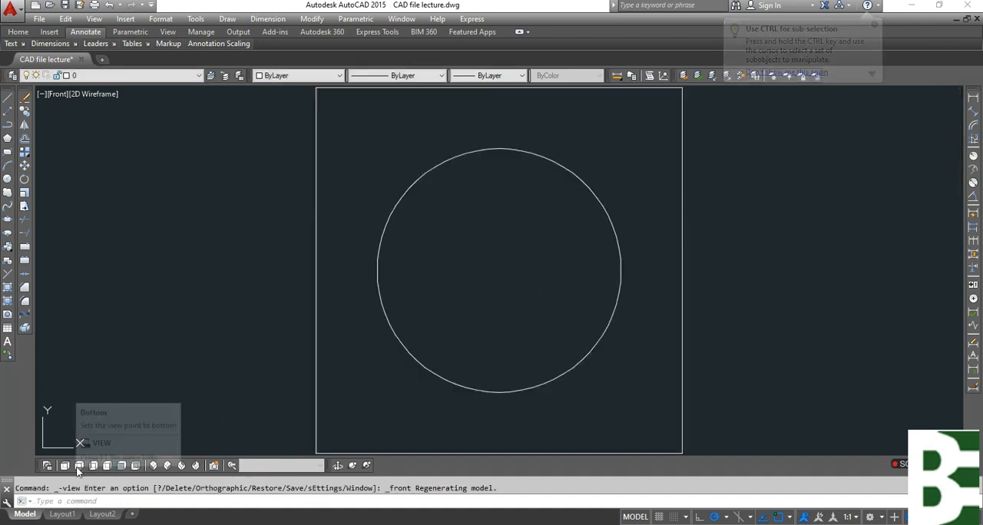
pyautogui.click(78, 466)
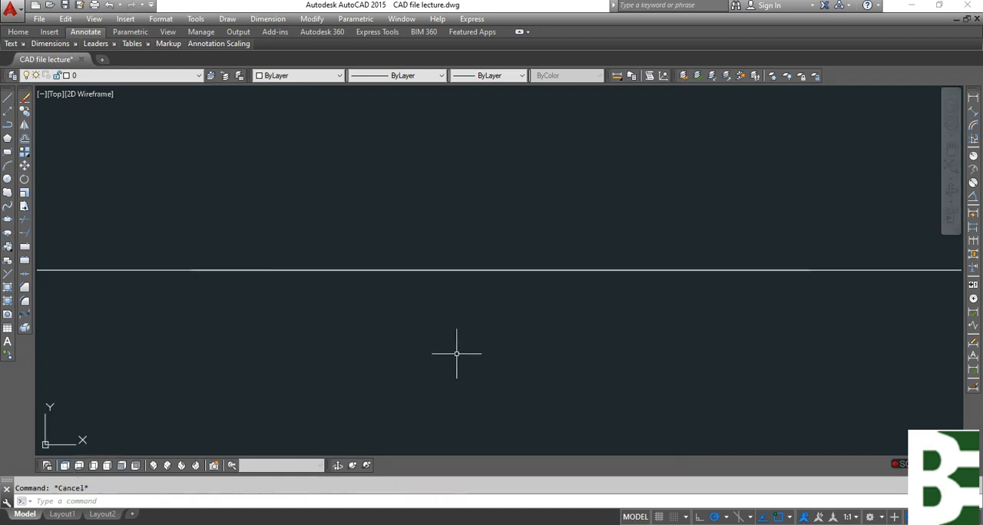
pyautogui.write('m')
pyautogui.press('space')
pyautogui.scroll(-5, 404, 285)
pyautogui.click(540, 282)
pyautogui.press('space')
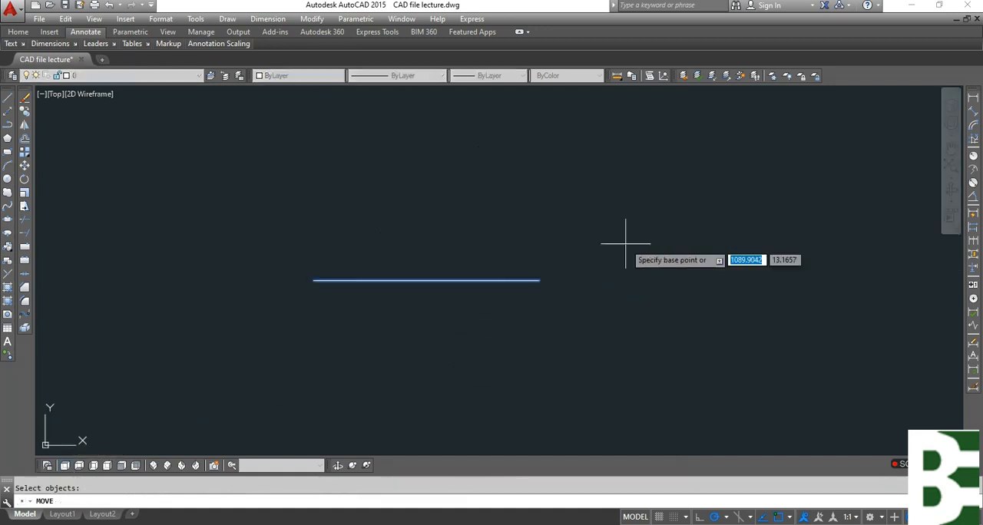
pyautogui.click(629, 238)
pyautogui.write('80')
pyautogui.press('Return')
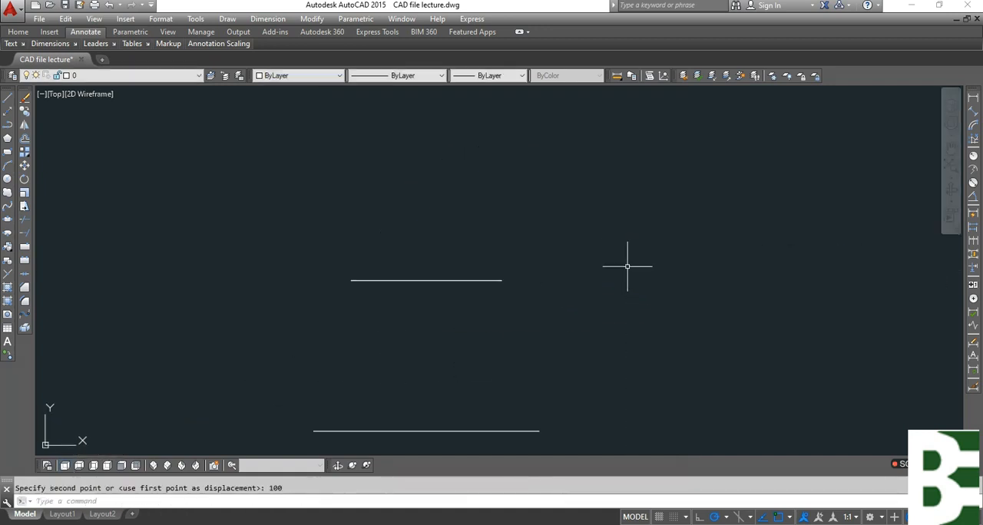
pyautogui.press('Escape')
pyautogui.moveTo(484, 321); pyautogui.dragTo(487, 270, button='middle')
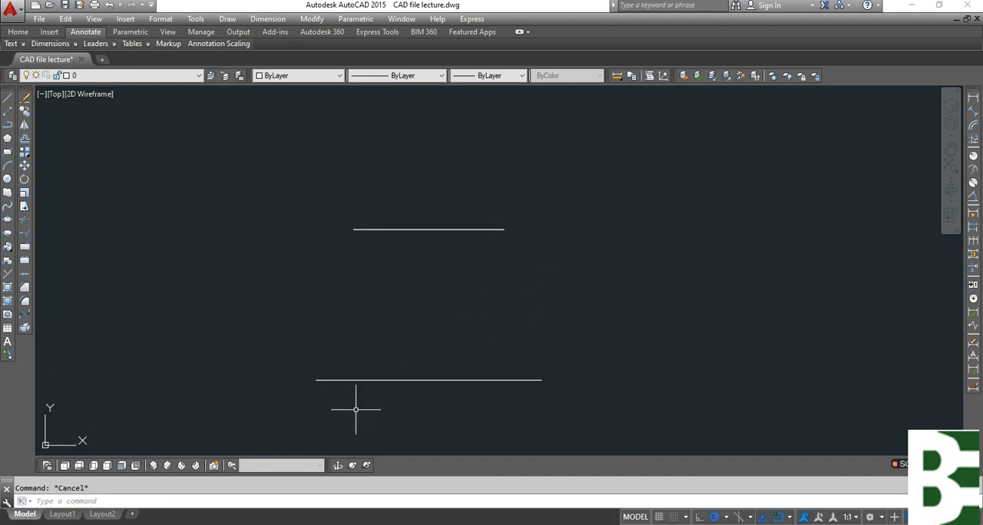
# Loft a solid from the circle to the square using the Cross sections only option.
pyautogui.click(153, 466)
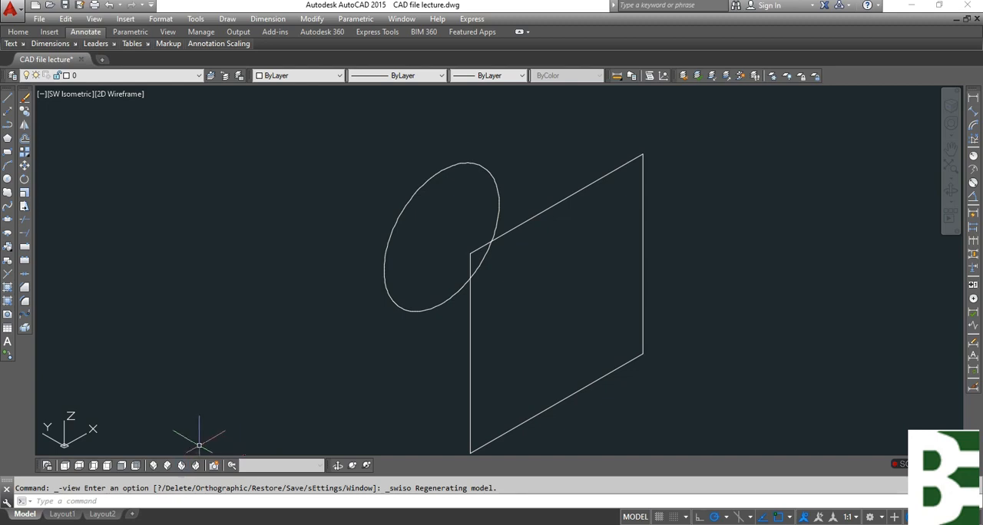
pyautogui.click(358, 468)
pyautogui.moveTo(450, 331); pyautogui.dragTo(563, 384)
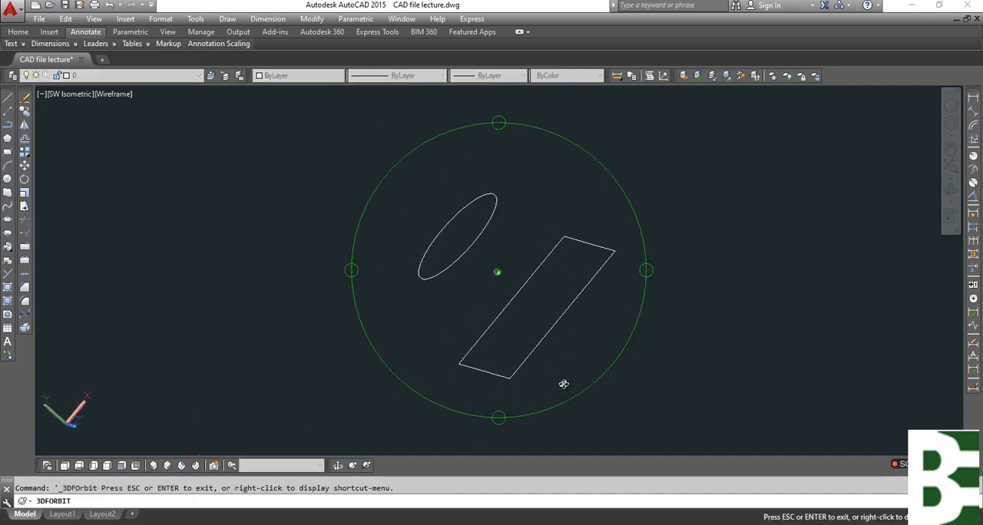
pyautogui.moveTo(619, 233); pyautogui.dragTo(509, 193)
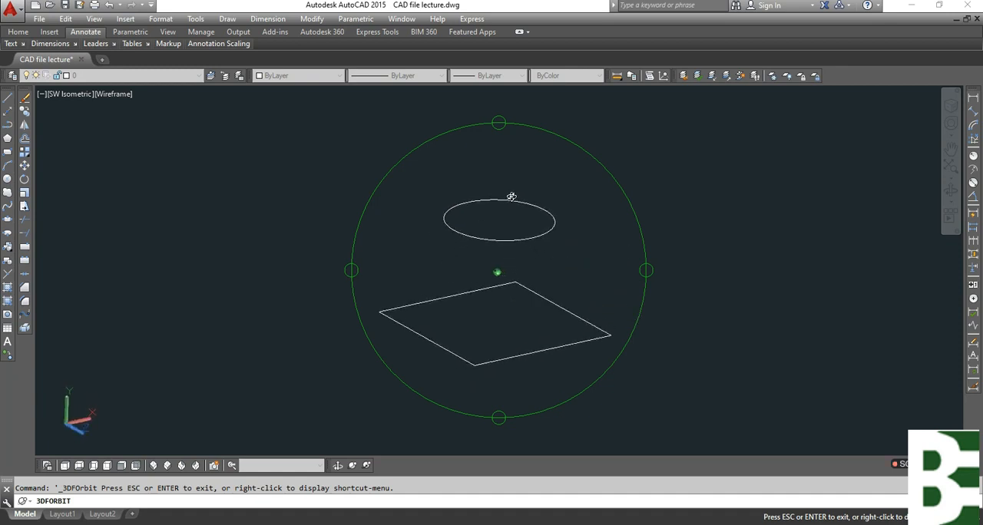
pyautogui.press('Escape')
pyautogui.write('LOFT')
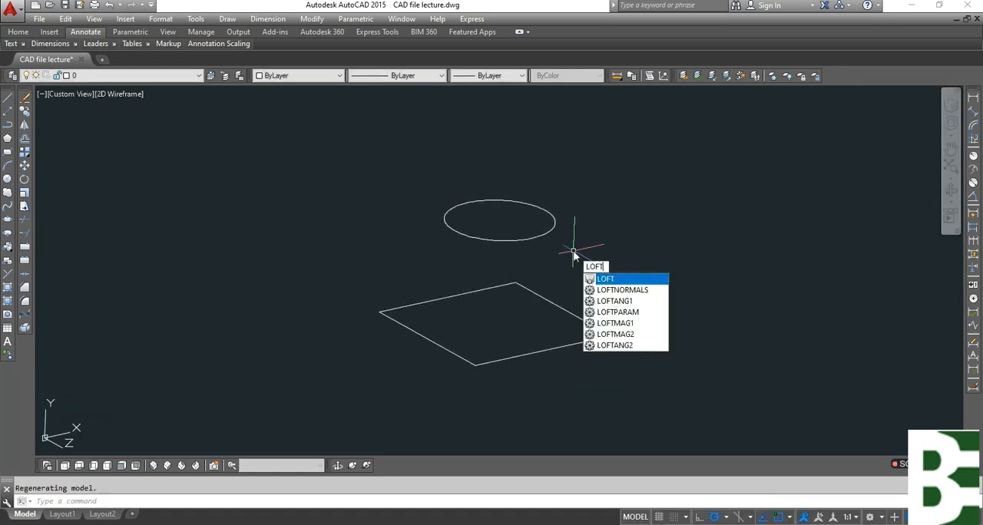
pyautogui.press('Return')
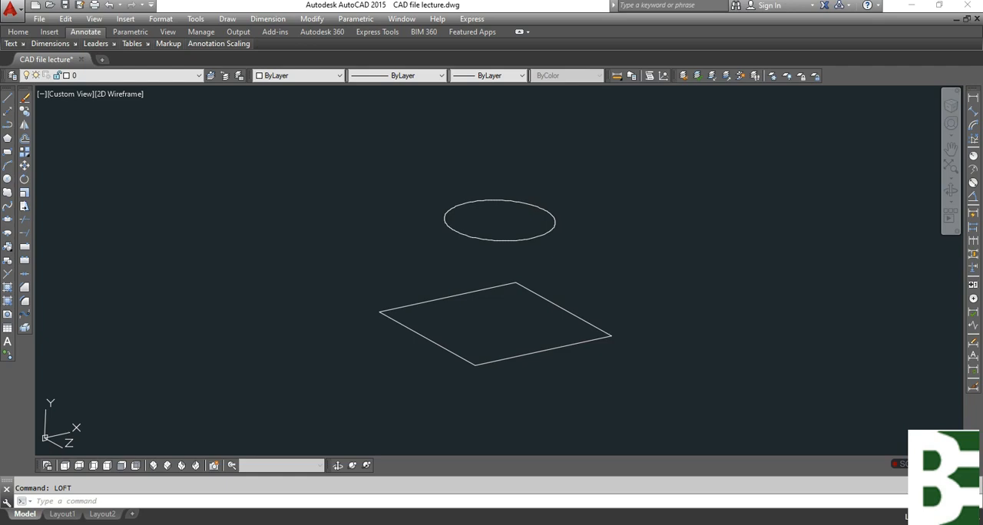
pyautogui.click(554, 227)
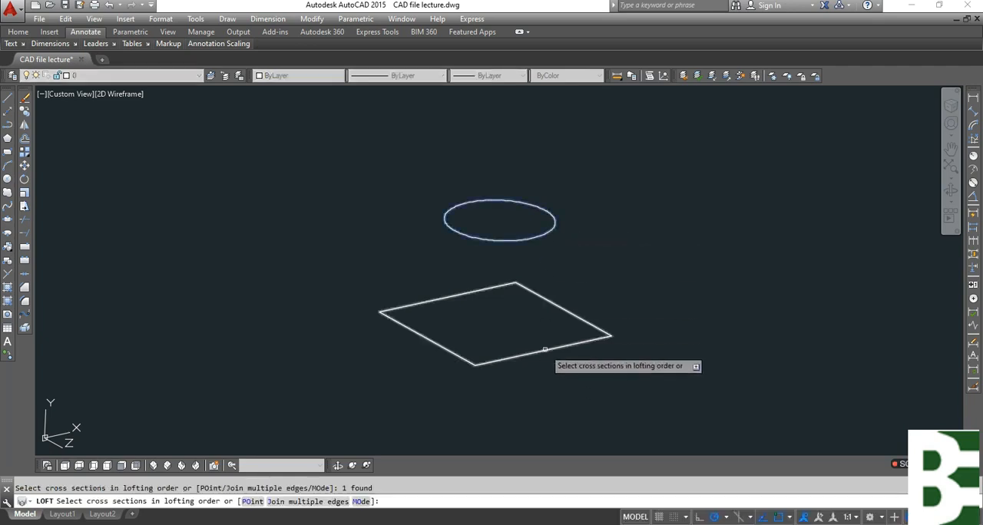
pyautogui.click(548, 347)
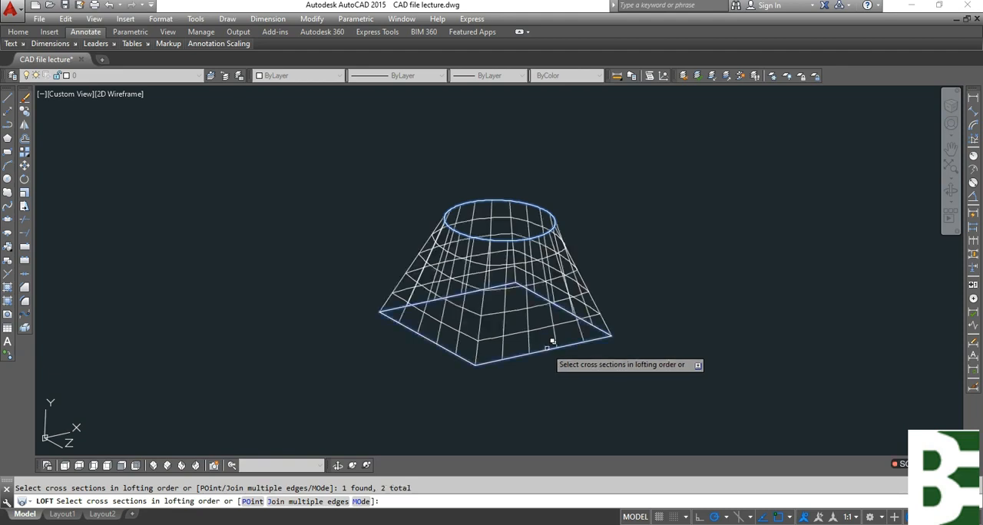
pyautogui.press('Return')
pyautogui.press('Return')
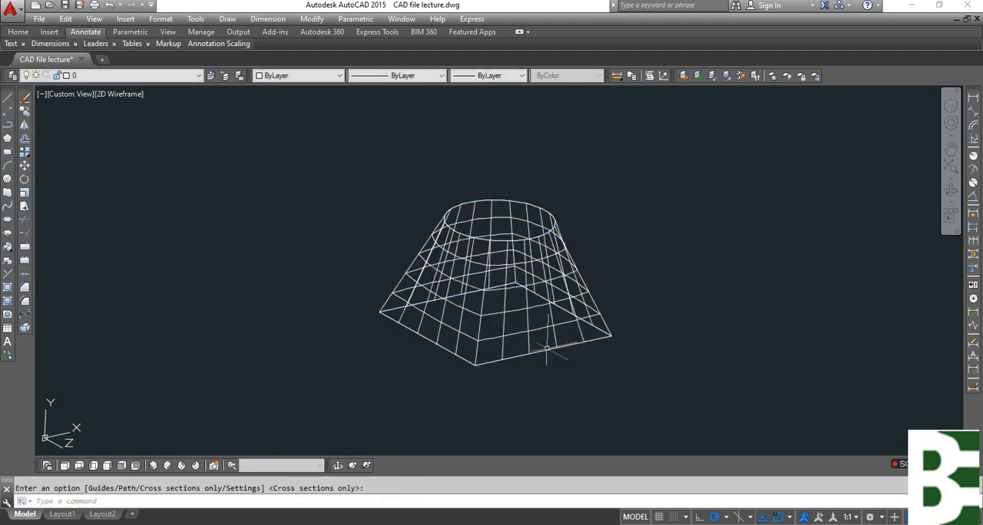
# Display the lofted solid in the Realistic visual style and inspect it from different sides.
pyautogui.write('shademode')
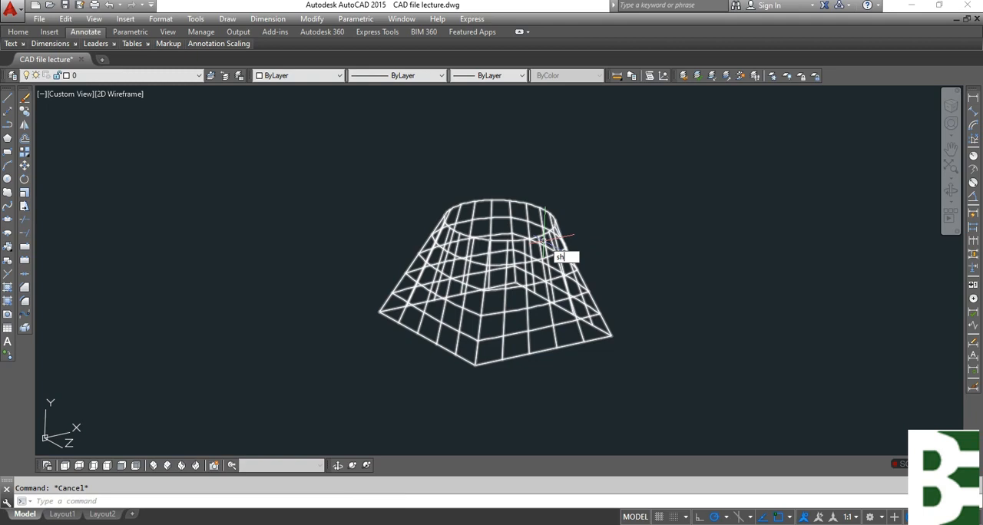
pyautogui.press('Return')
pyautogui.write('r')
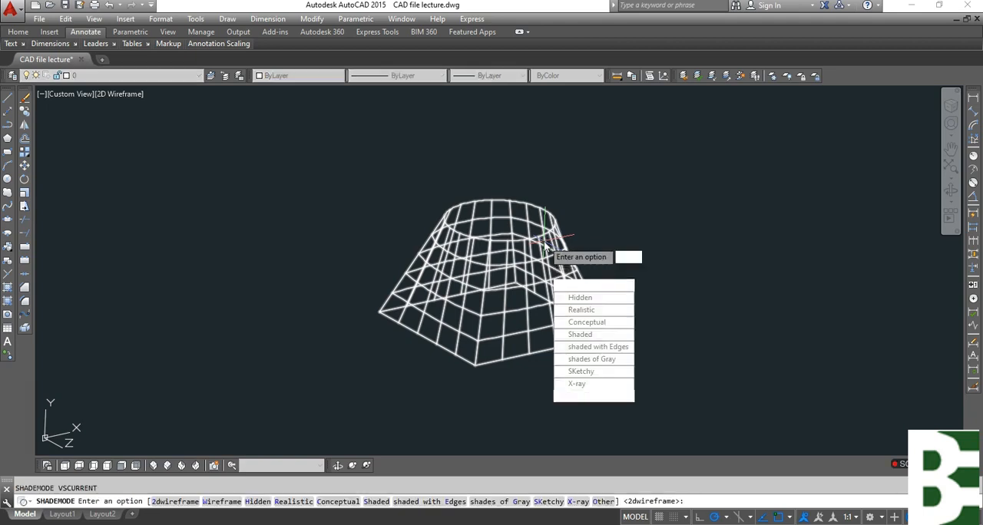
pyautogui.press('Return')
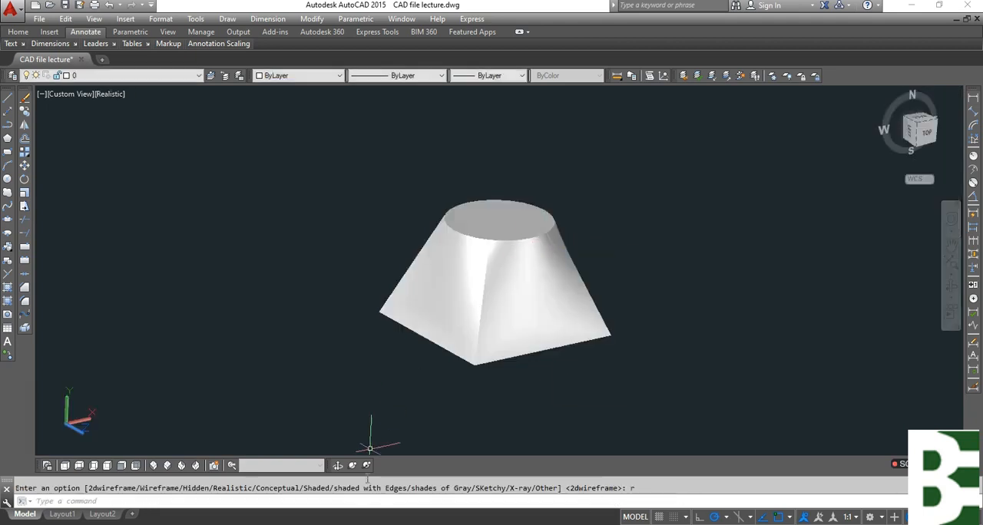
pyautogui.click(353, 467)
pyautogui.moveTo(494, 318); pyautogui.dragTo(298, 394)
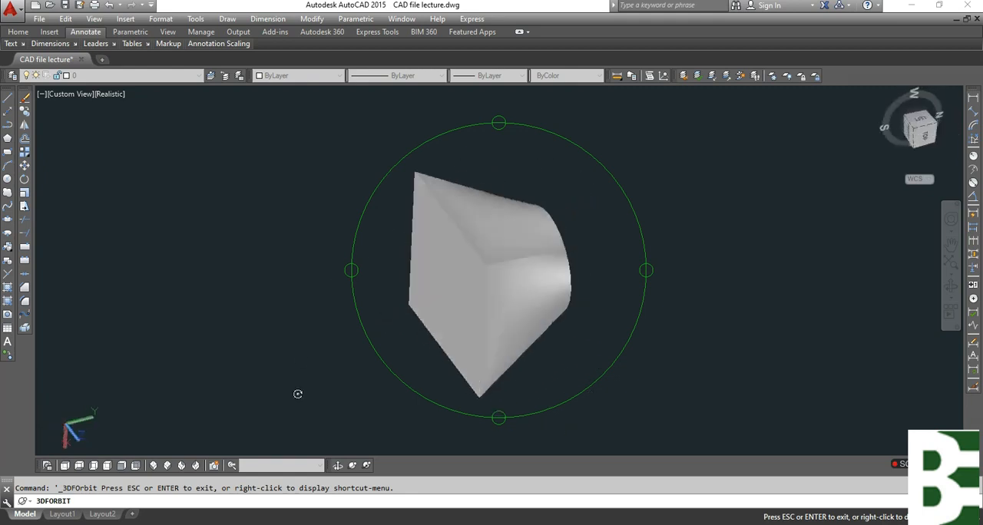
pyautogui.press('Escape')
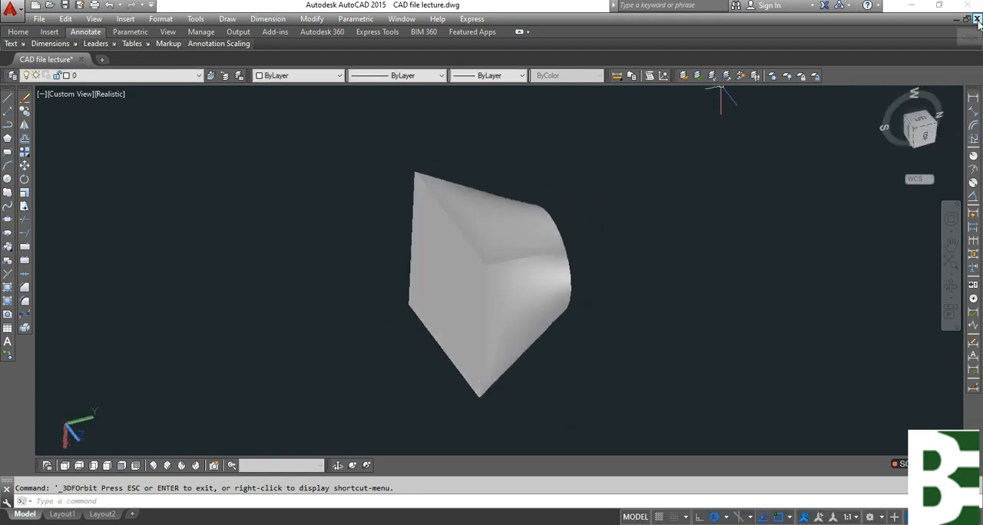